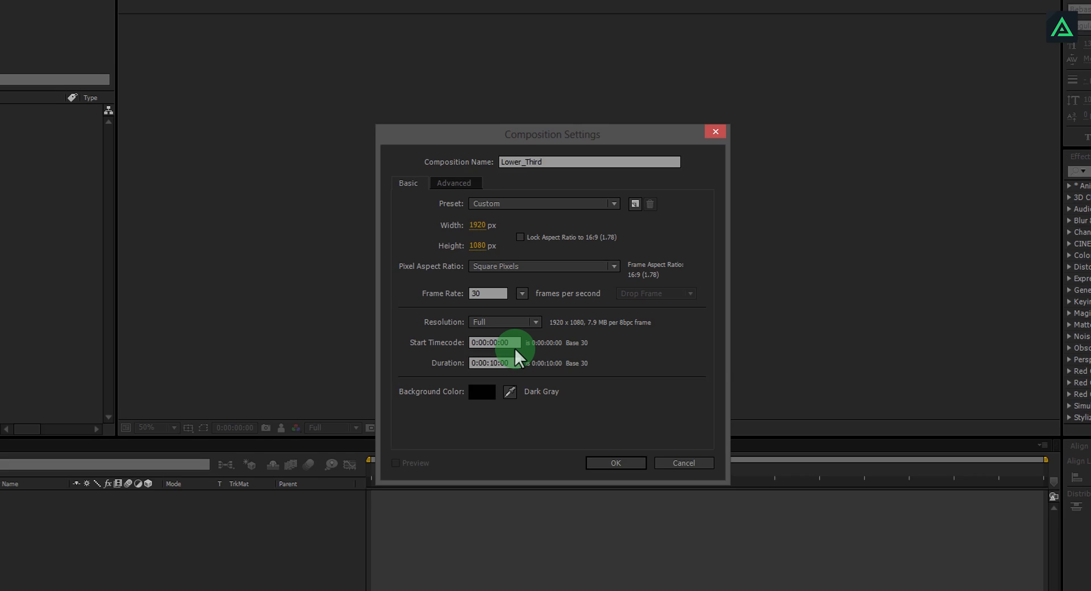
Create the 1920 × 1080 px, 30 fps Lower_Third composition with a 10-second duration and check its transparent background.
left_click(615, 462)
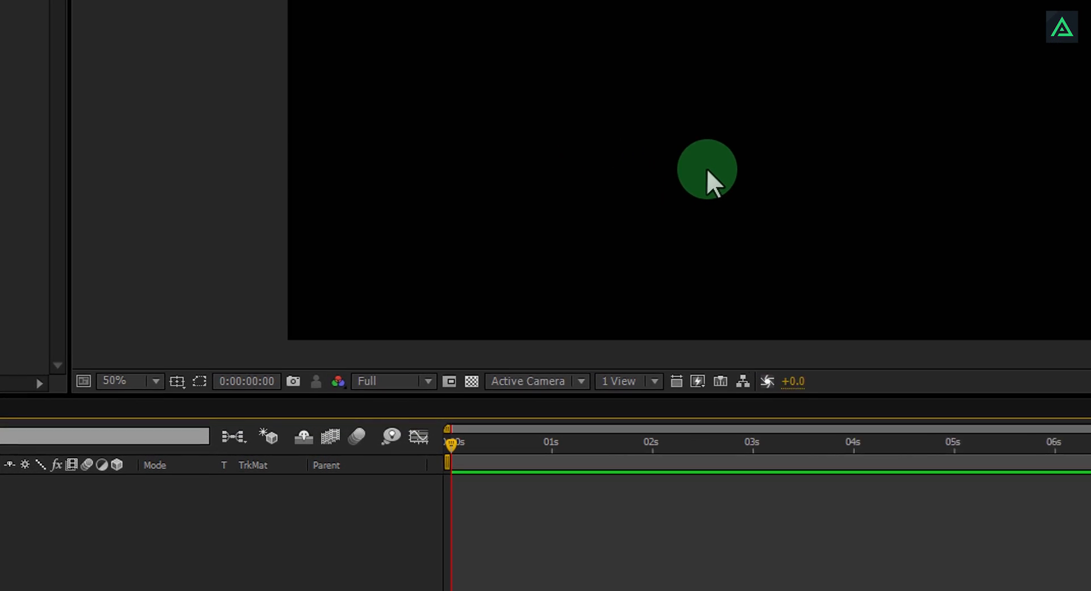
left_click(475, 382)
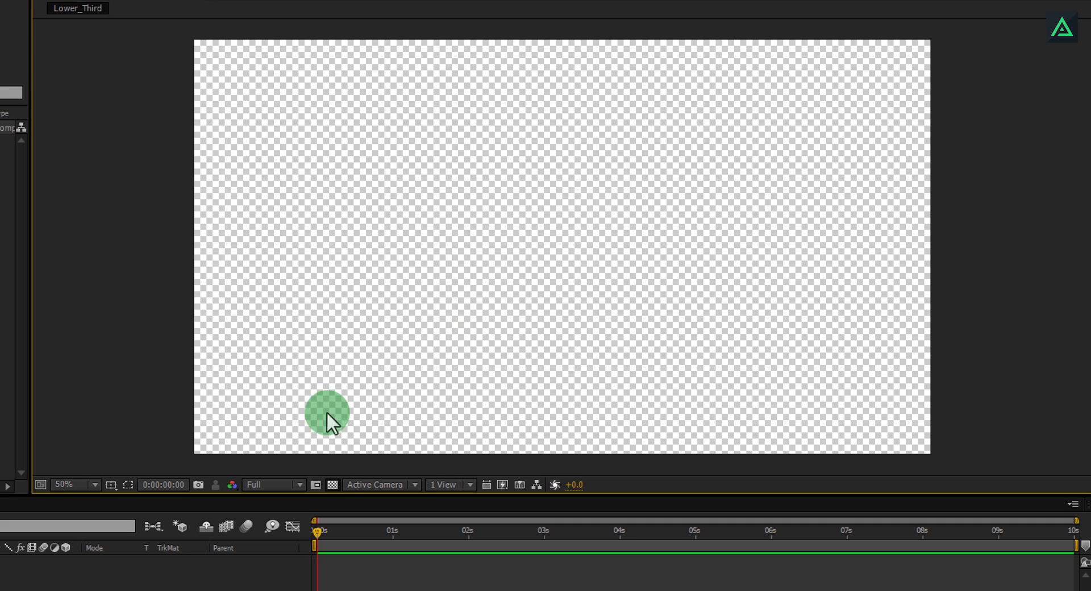
left_click(332, 486)
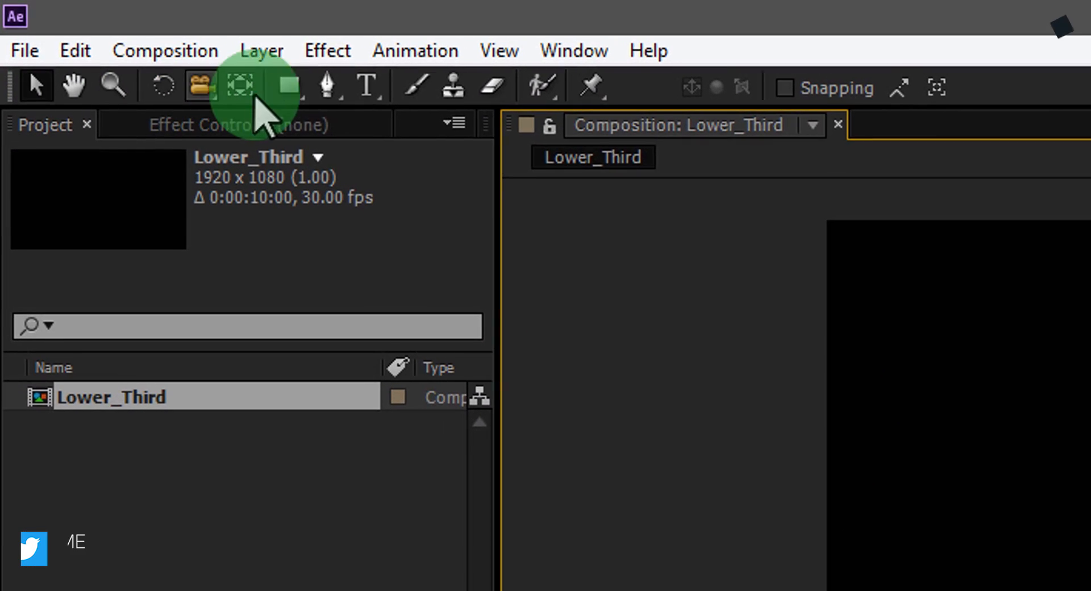
Choose the Rounded Rectangle tool with a solid color fill and no stroke.
left_click(289, 88)
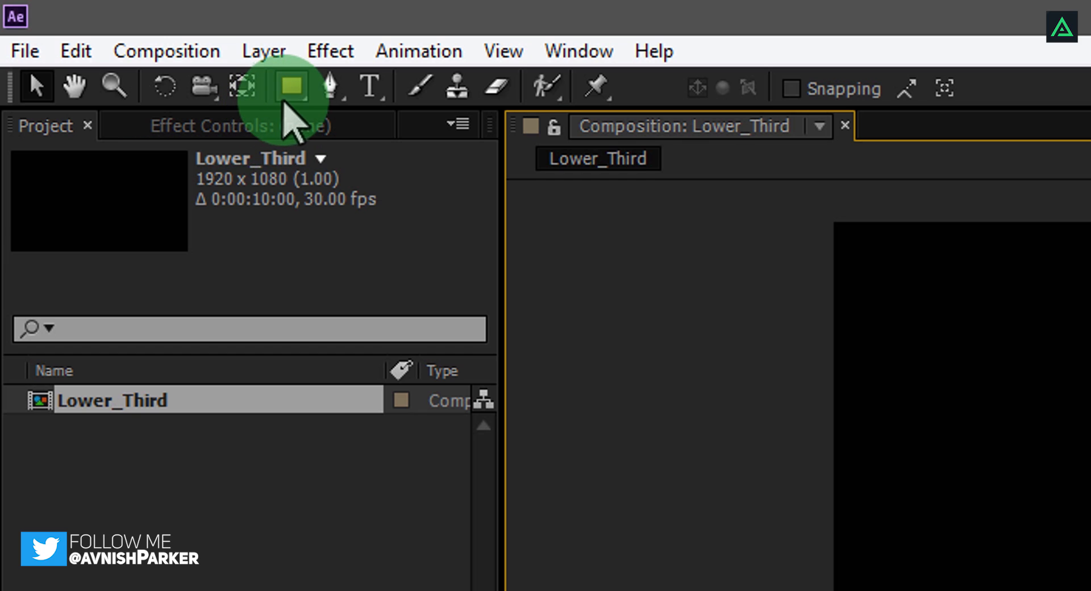
left_click(286, 94)
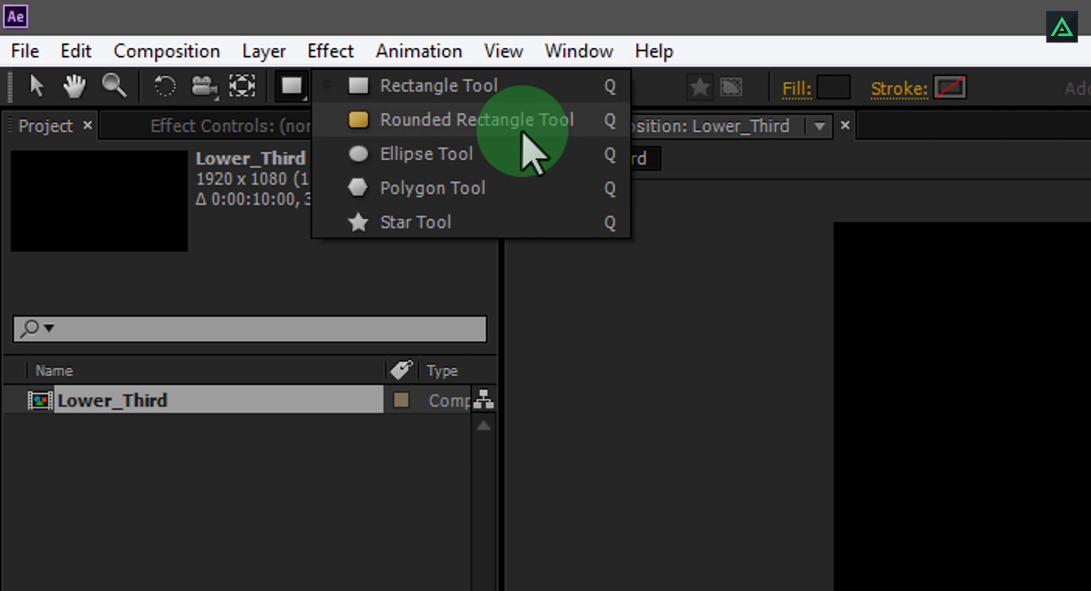
left_click(523, 130)
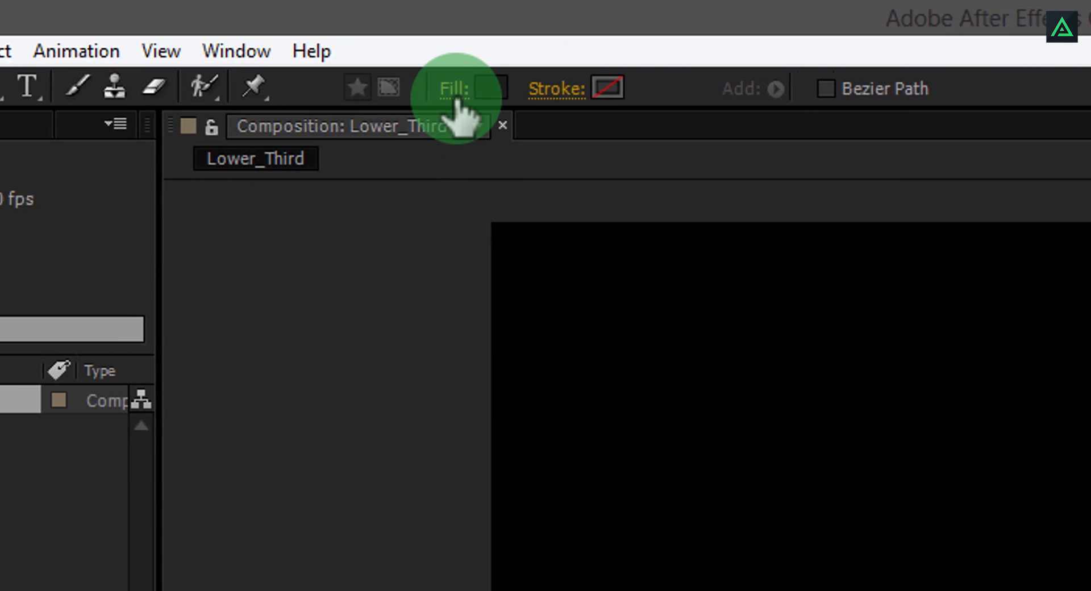
left_click(457, 102)
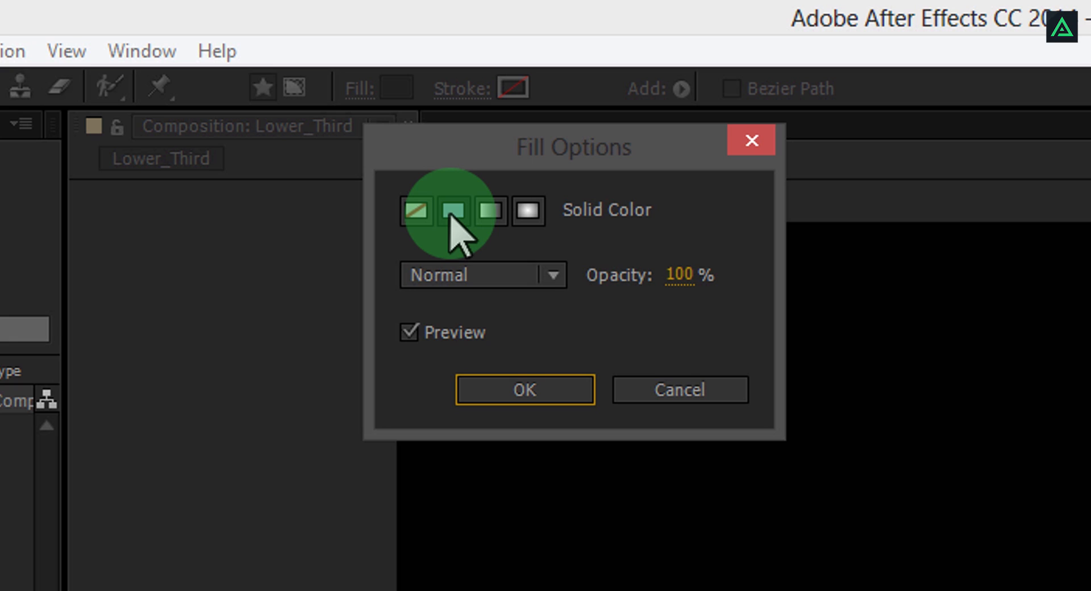
left_click(507, 392)
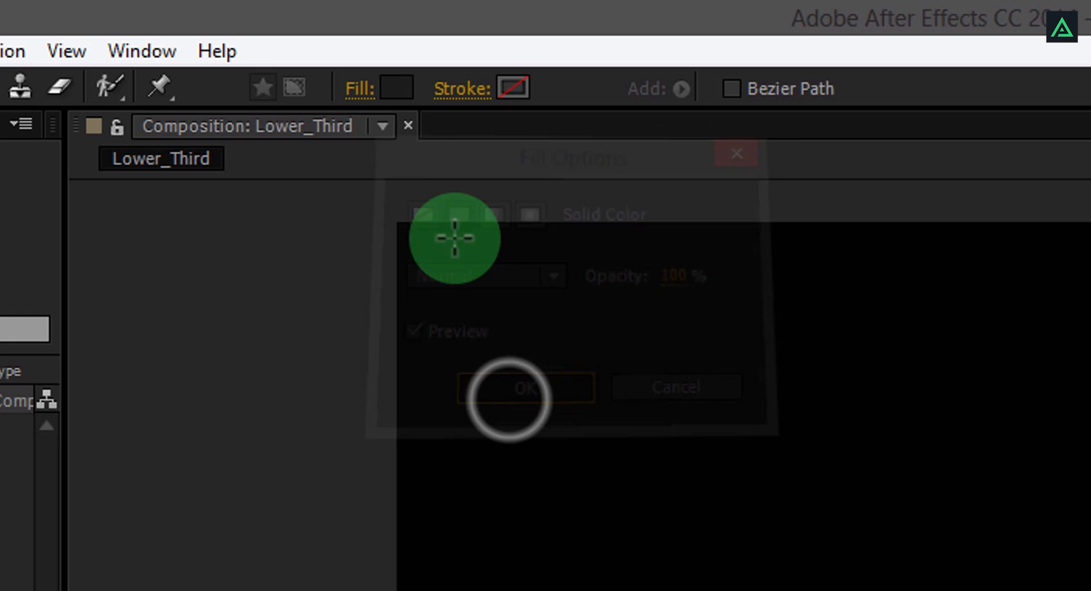
left_click(472, 91)
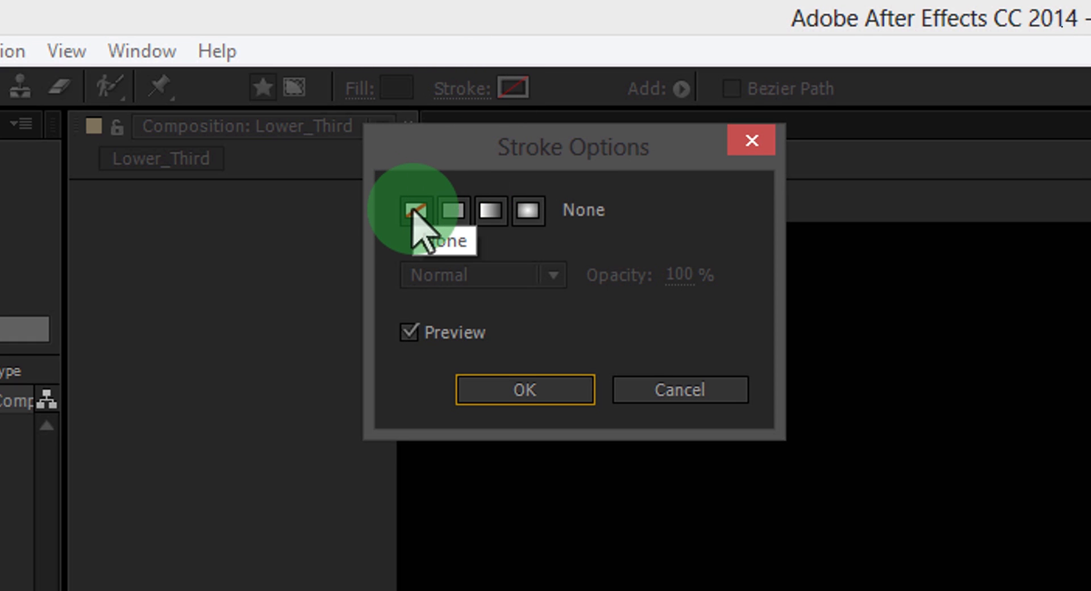
left_click(529, 408)
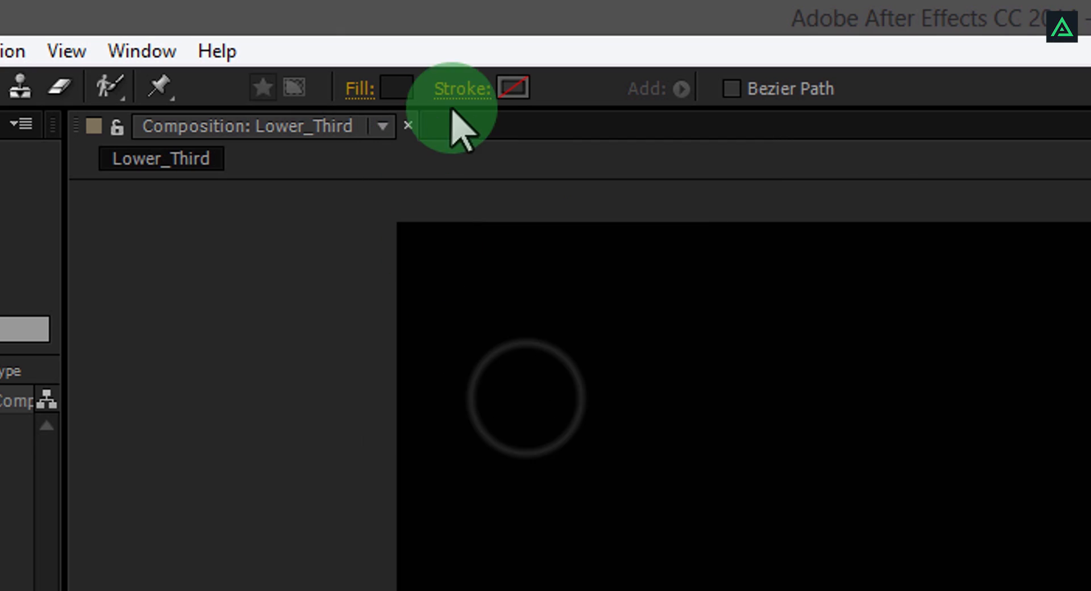
Set the shape fill color to white, FFFFFF.
left_click(407, 100)
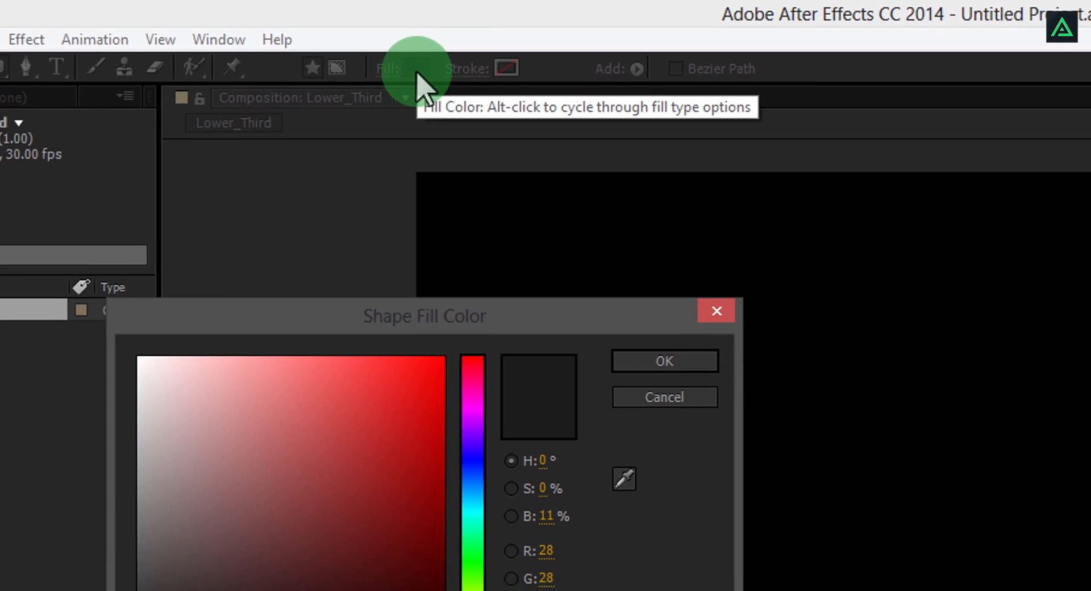
mouse_move(209, 354)
left_mouse_down()
mouse_move(128, 327)
mouse_move(159, 289)
left_mouse_up()
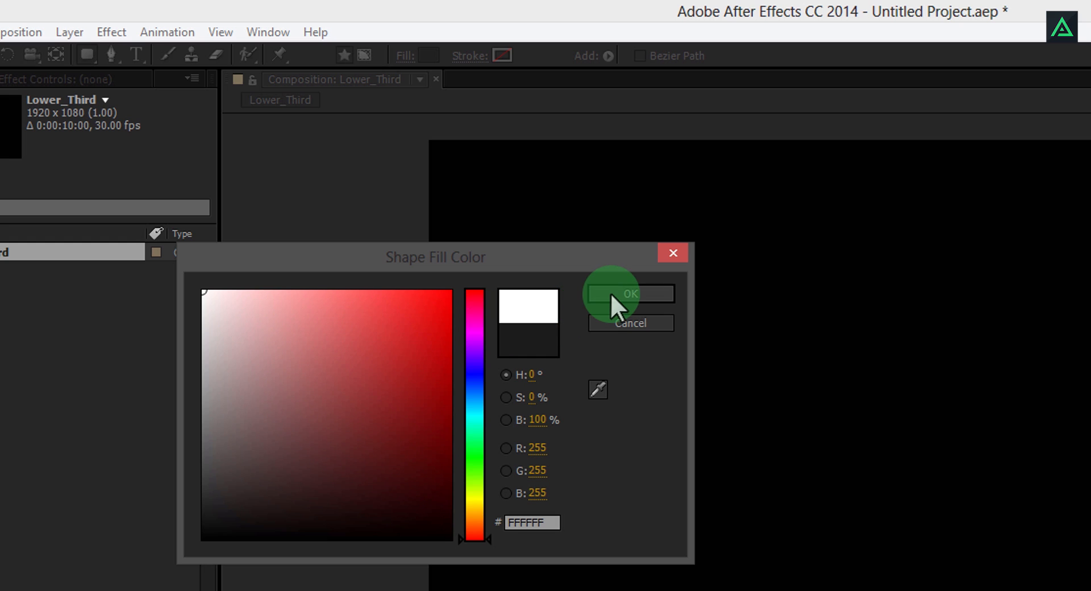
left_click(610, 292)
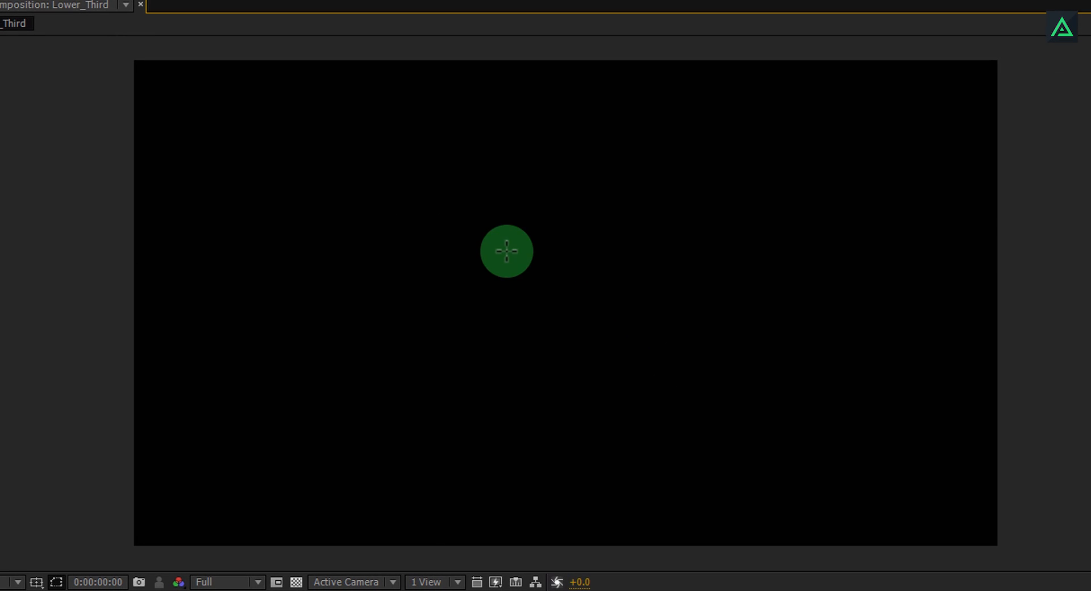
Draw a white rounded square about 130 px wide, slightly up and left of the composition's center.
left_click_drag(501, 245, 559, 290)
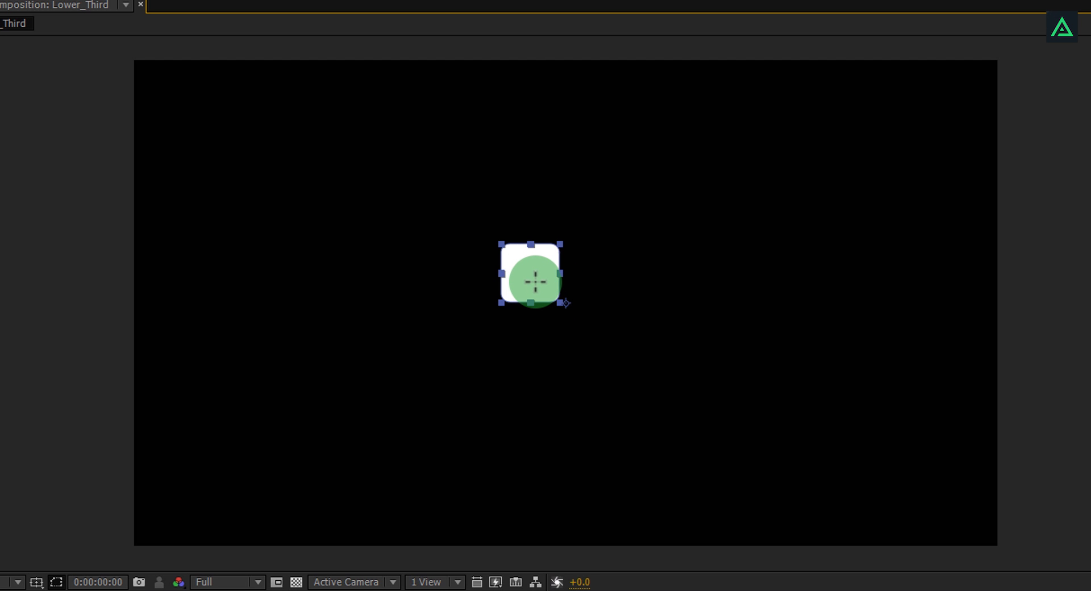
key("period")
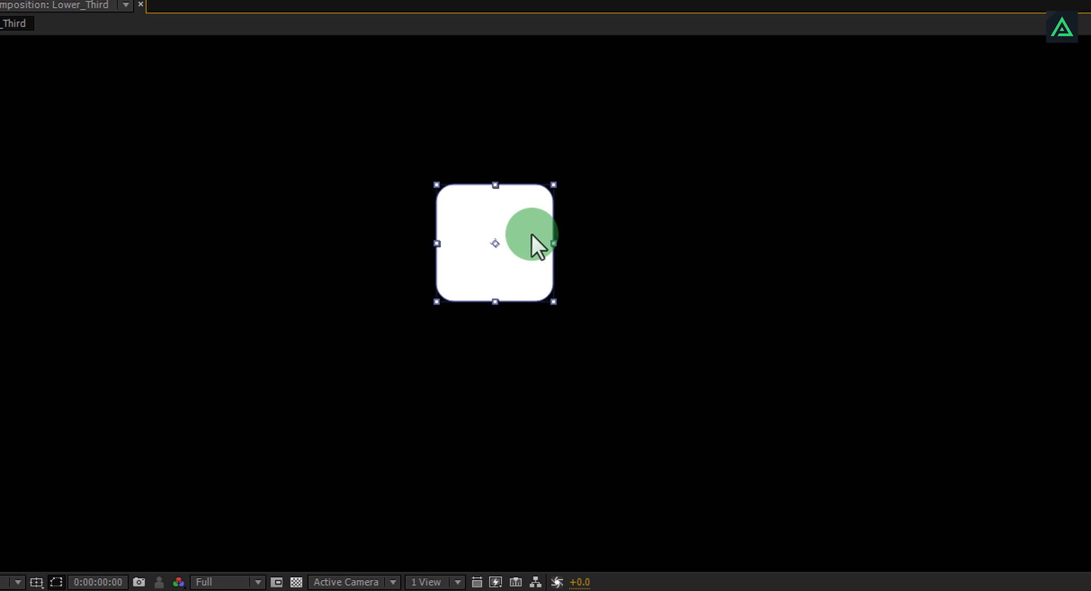
key("comma")
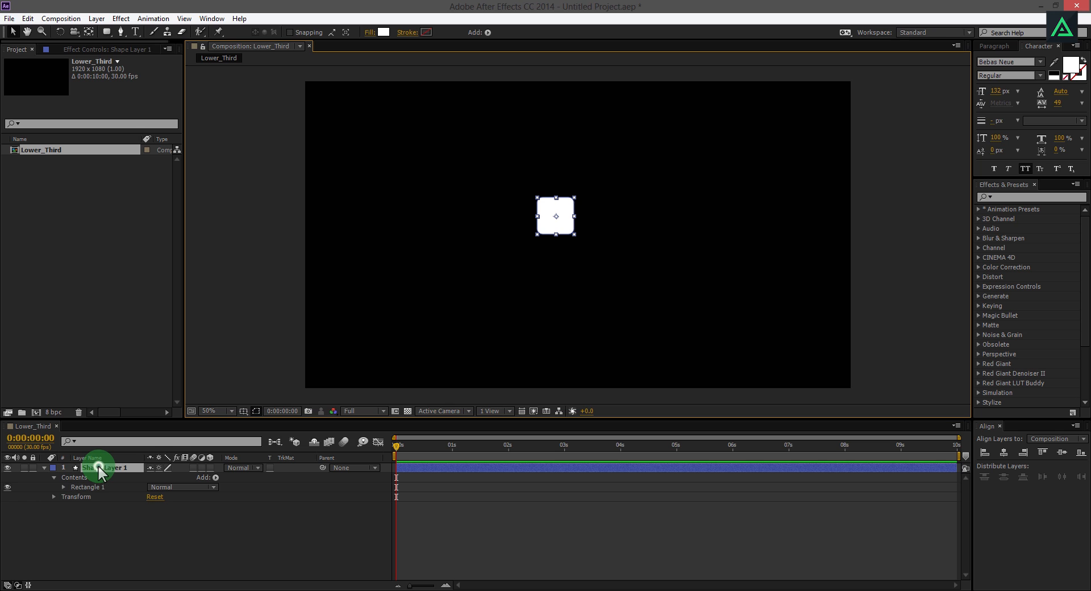
Try scaling the rounded square's layer about its off-center anchor point, and undo the change.
left_click(98, 469)
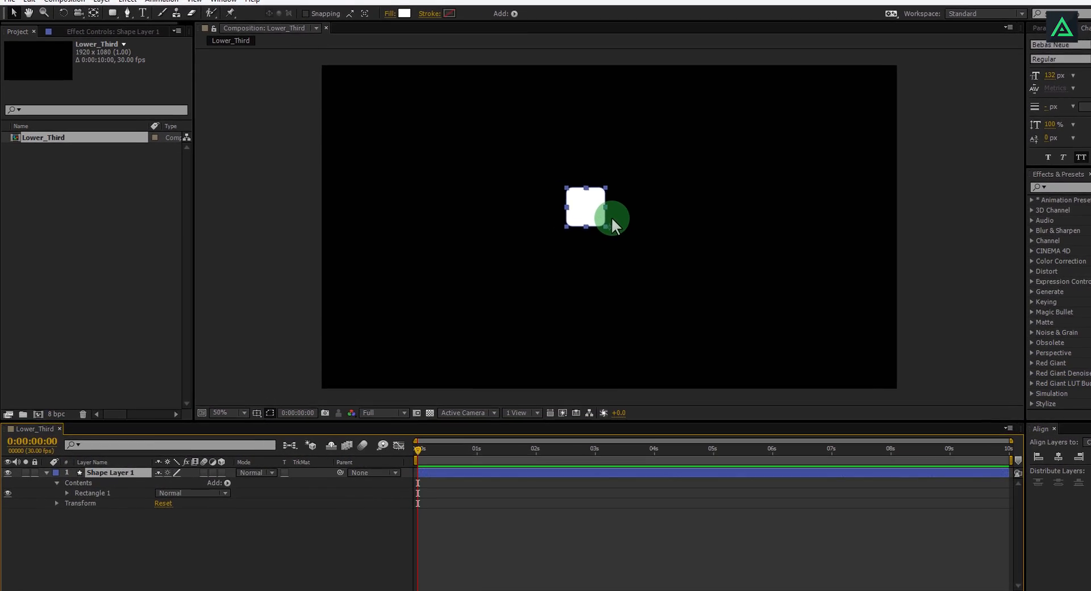
key("period")
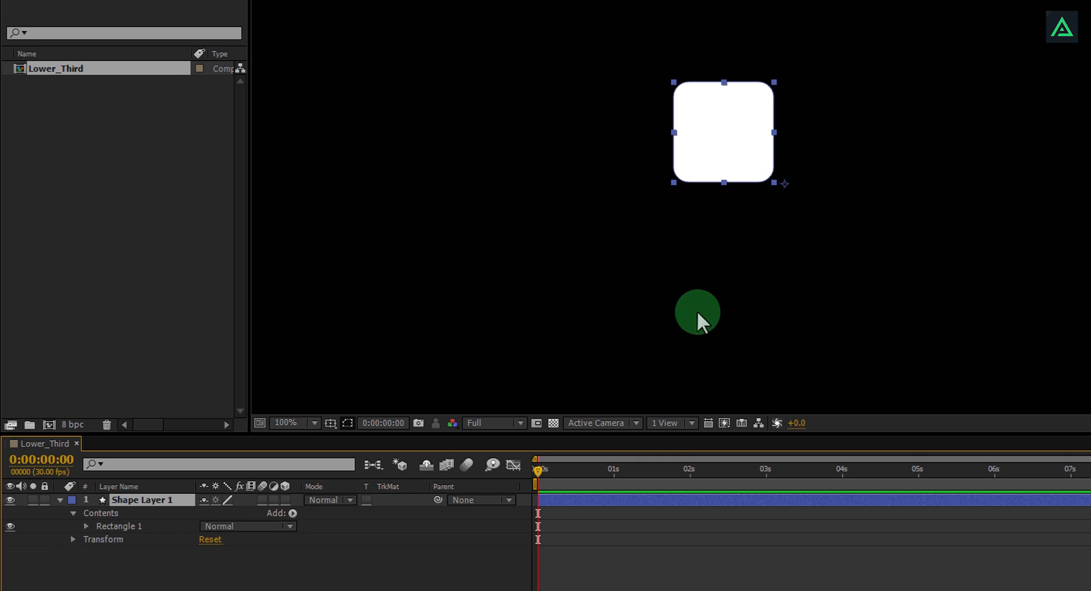
key("s")
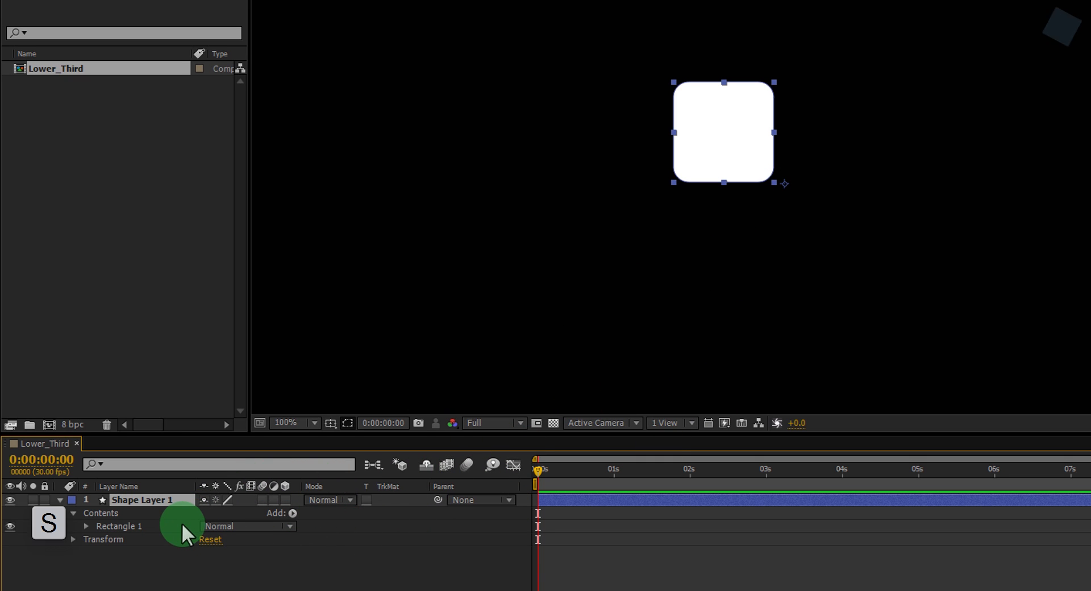
left_click_drag(250, 512, 286, 519)
key("ctrl+z")
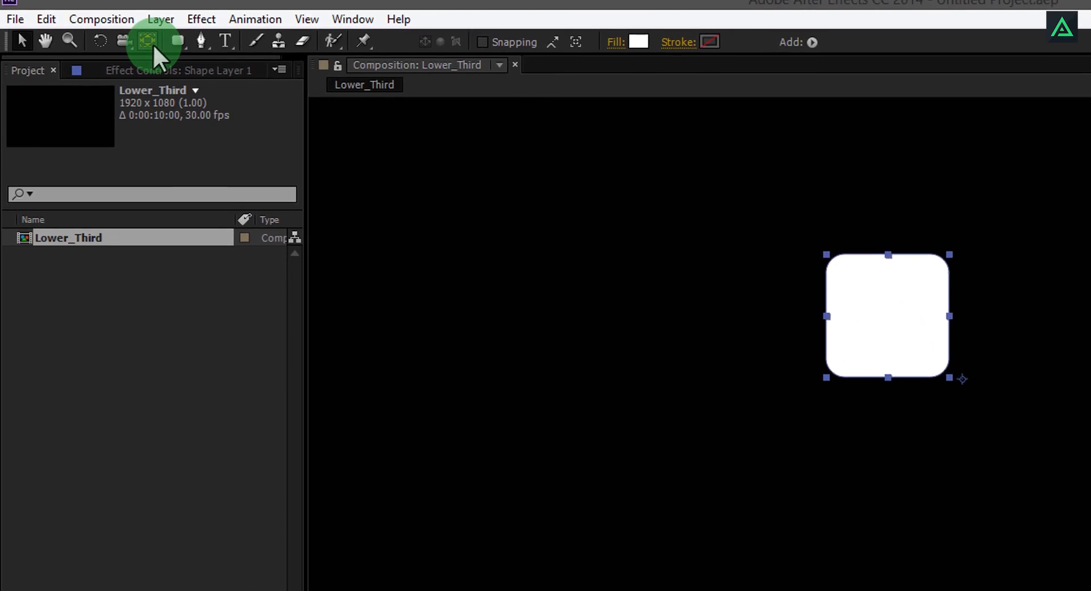
Move the shape layer's anchor point to the exact center of the square with the Pan Behind tool.
left_click(151, 55)
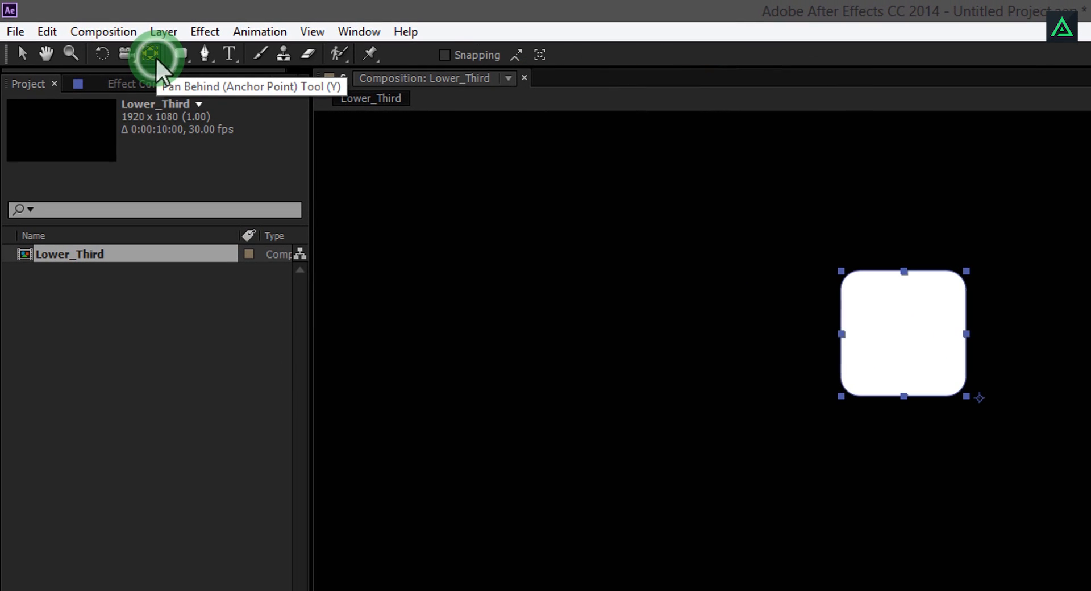
left_click_drag(977, 406, 913, 363)
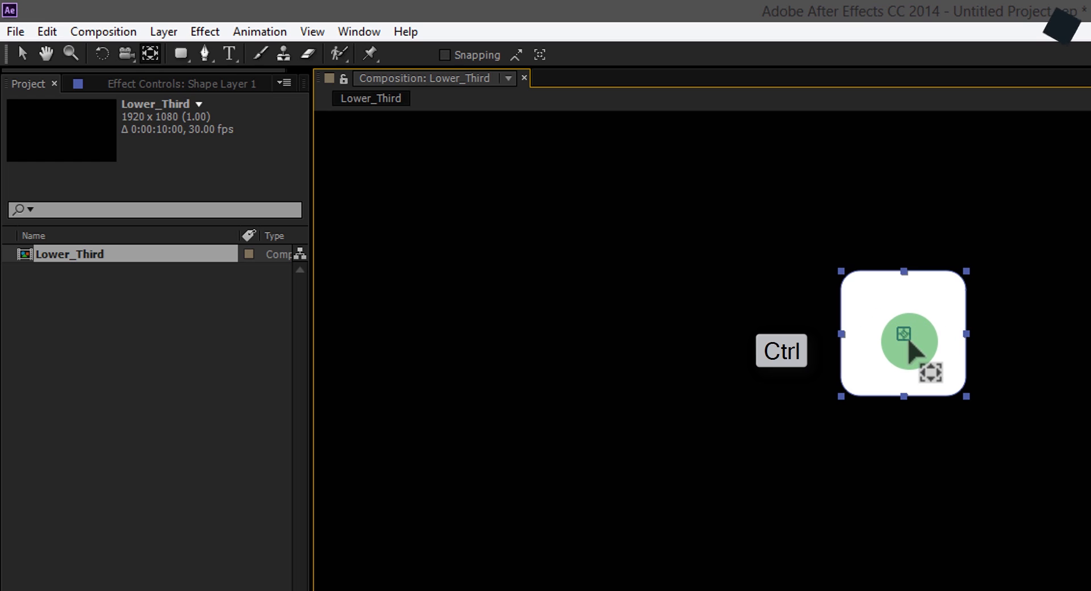
mouse_move(902, 332)
left_mouse_down()
mouse_move(899, 348)
mouse_move(855, 334)
mouse_move(847, 276)
mouse_move(962, 273)
mouse_move(964, 326)
mouse_move(905, 397)
mouse_move(909, 340)
left_mouse_up()
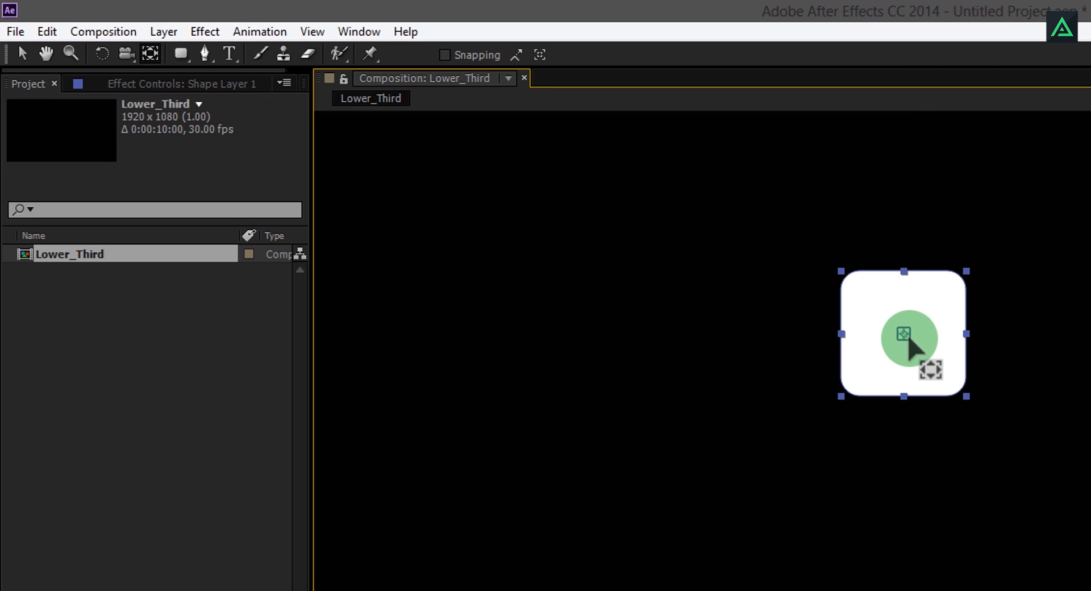
key("v")
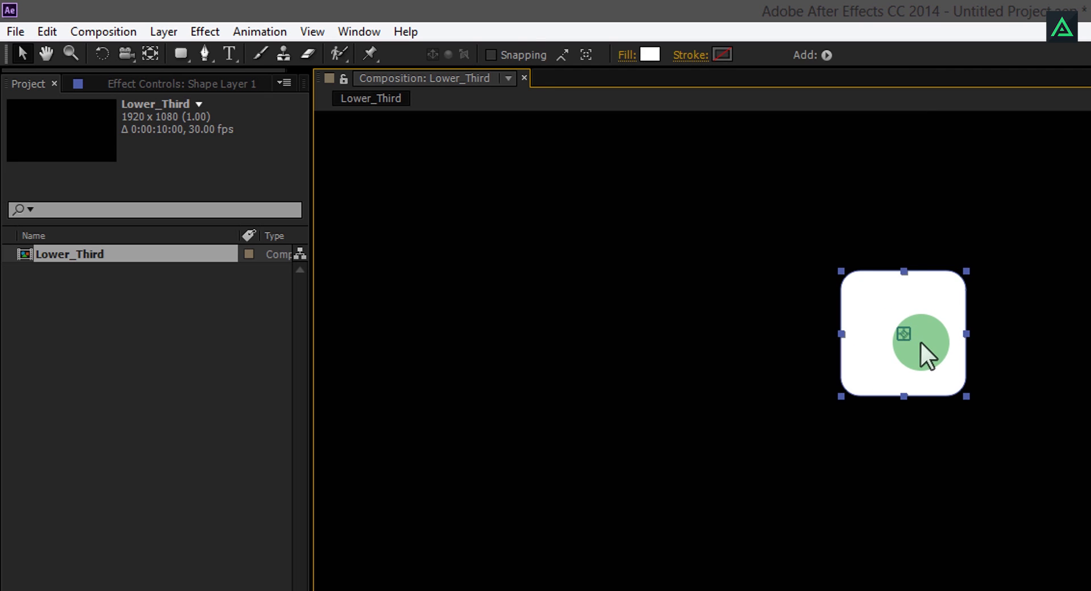
Align the square to the composition's center both horizontally and vertically.
scroll(966, 386, "down", 2)
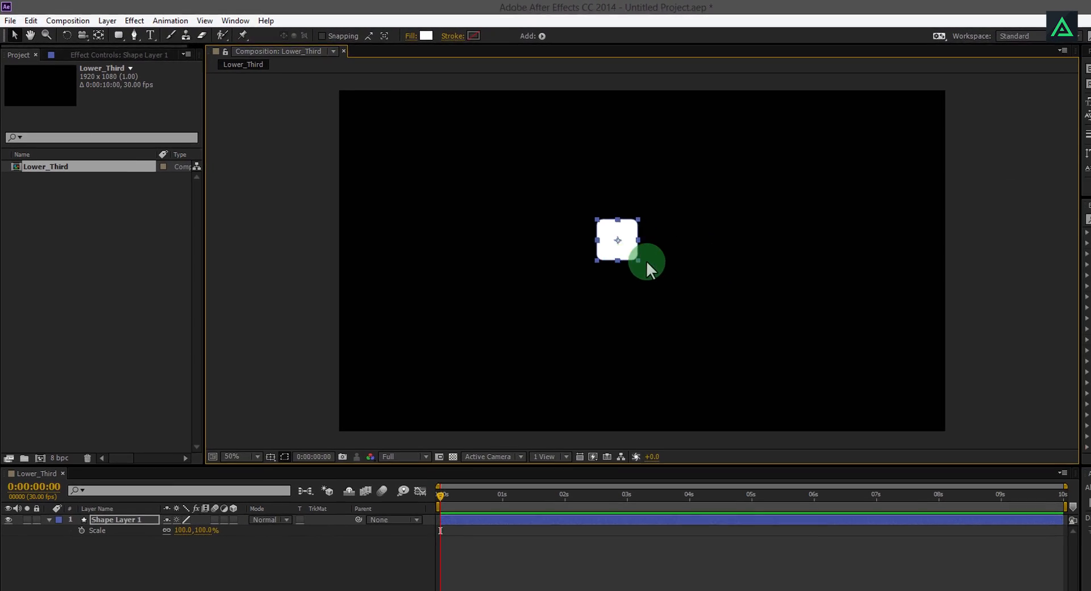
left_click(1001, 453)
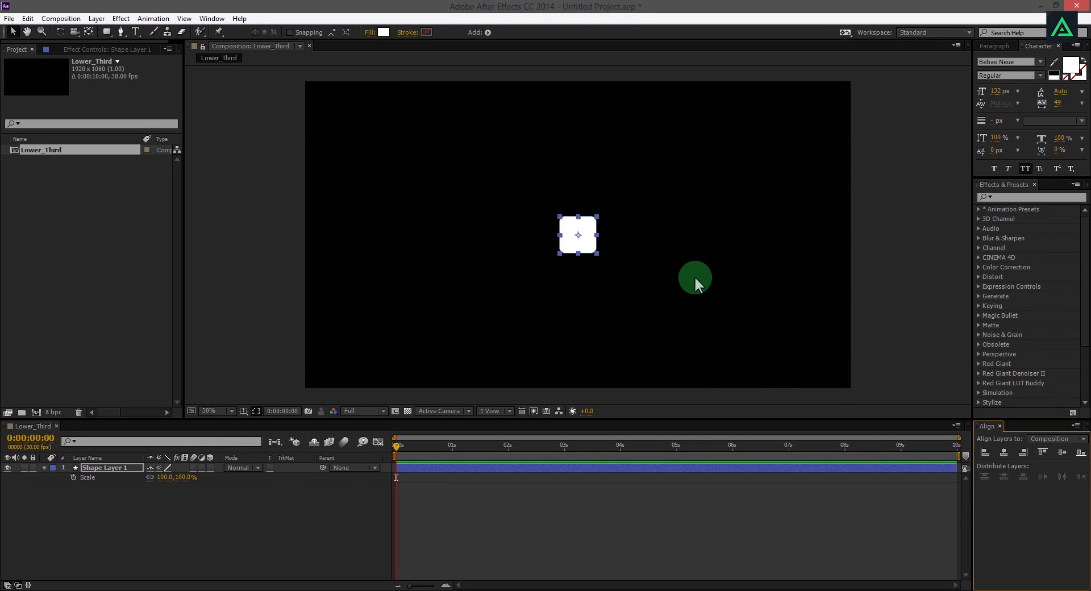
left_click(649, 243)
left_click(578, 237)
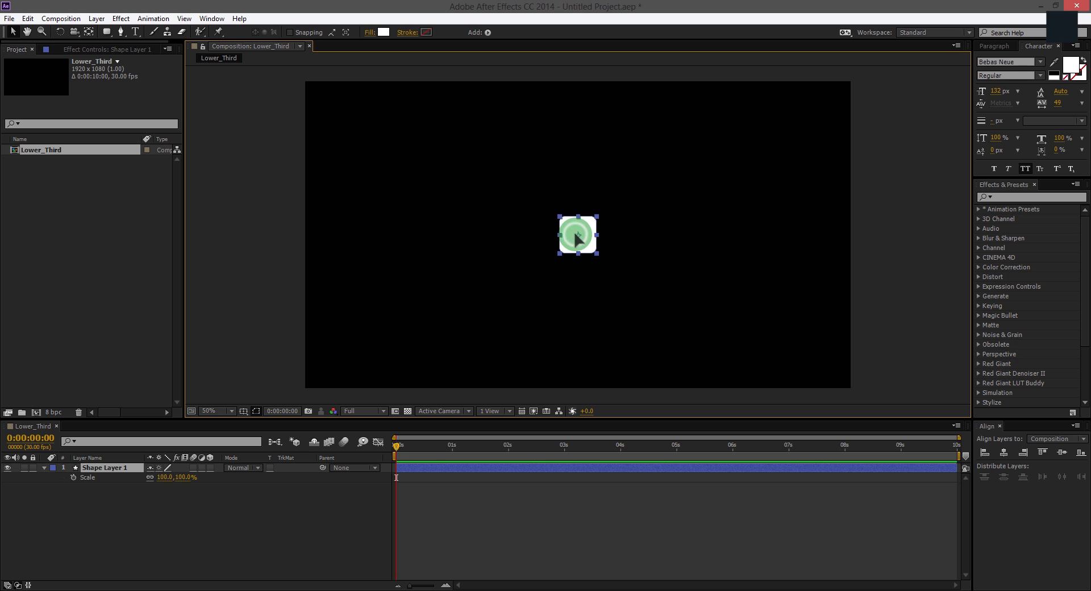
Set the Roundness of the square's rectangle path to 0 in the shape layer's contents.
scroll(577, 240, "up", 1)
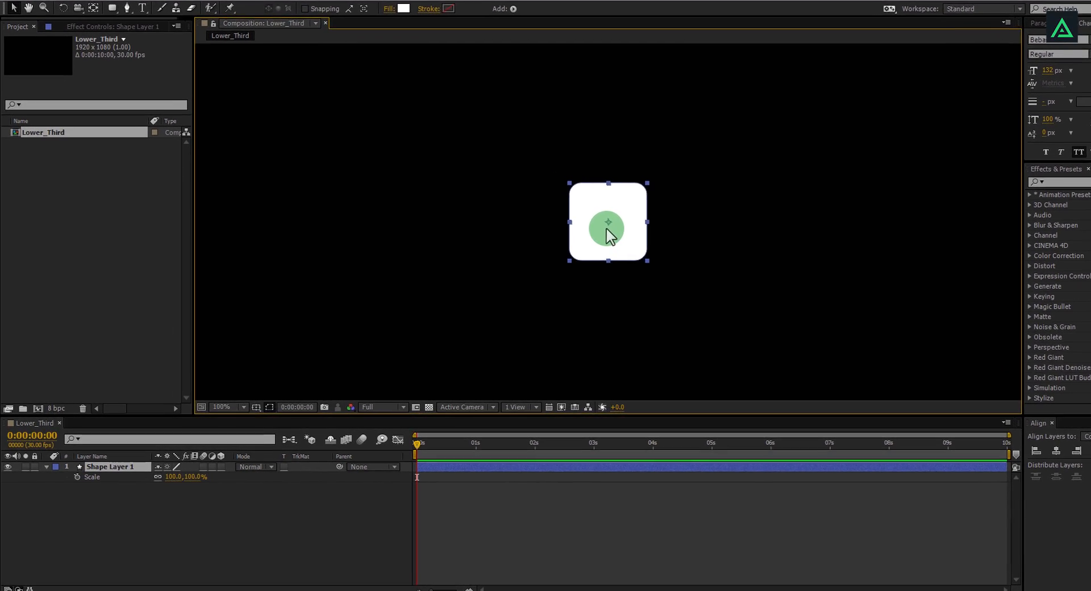
left_click_drag(644, 220, 330, 333)
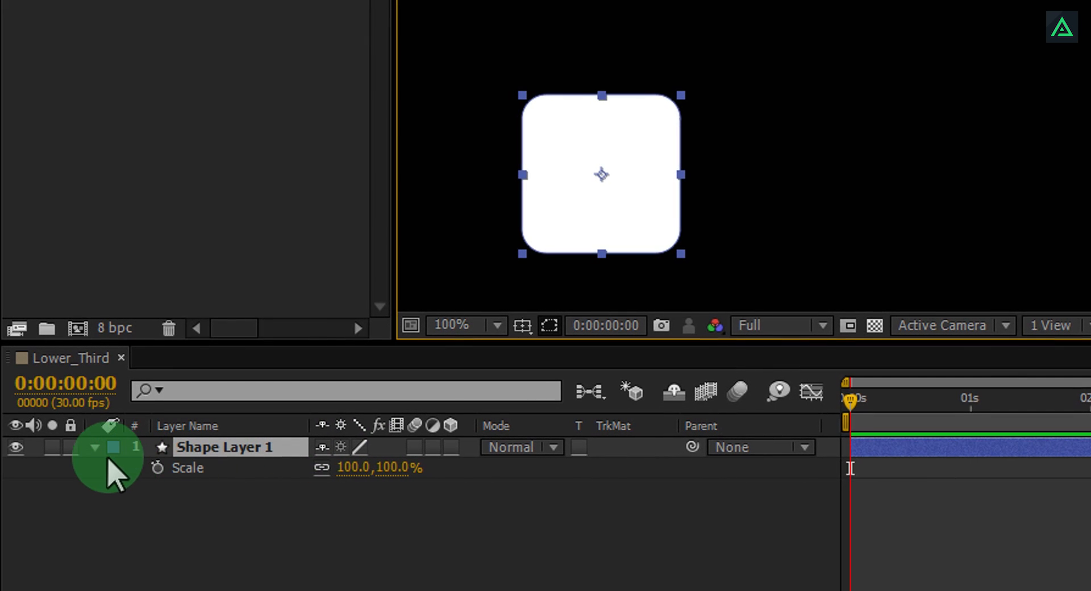
left_click(95, 447)
left_click(95, 448)
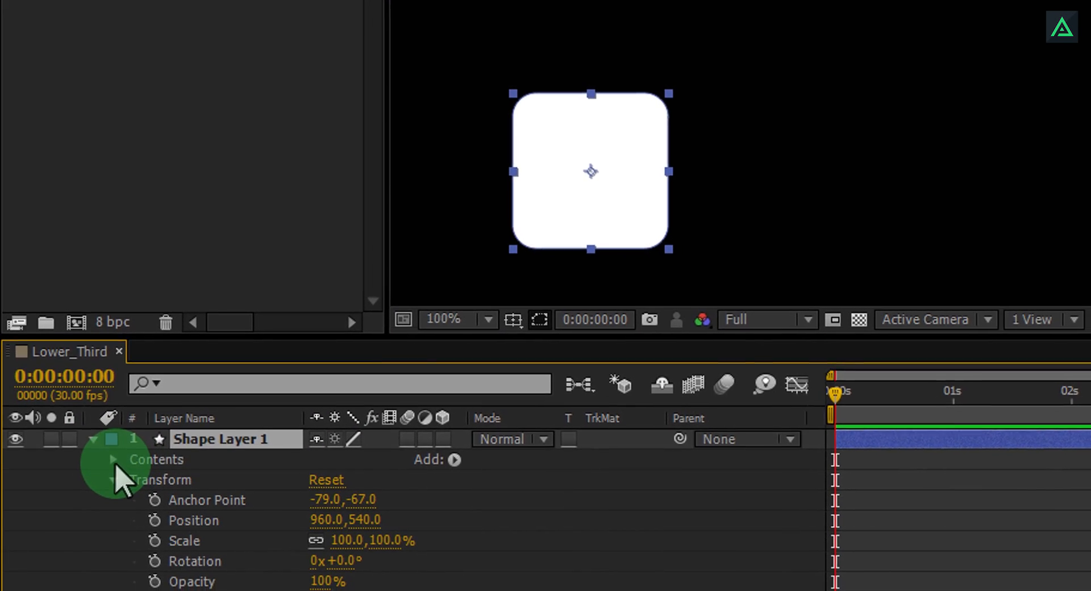
left_click(114, 478)
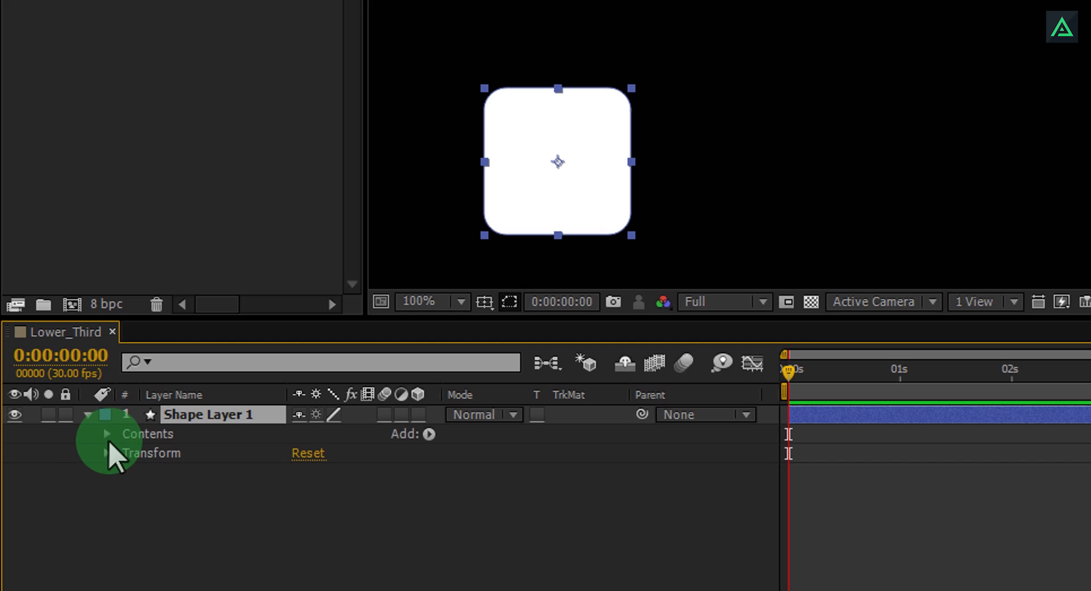
left_click(105, 435)
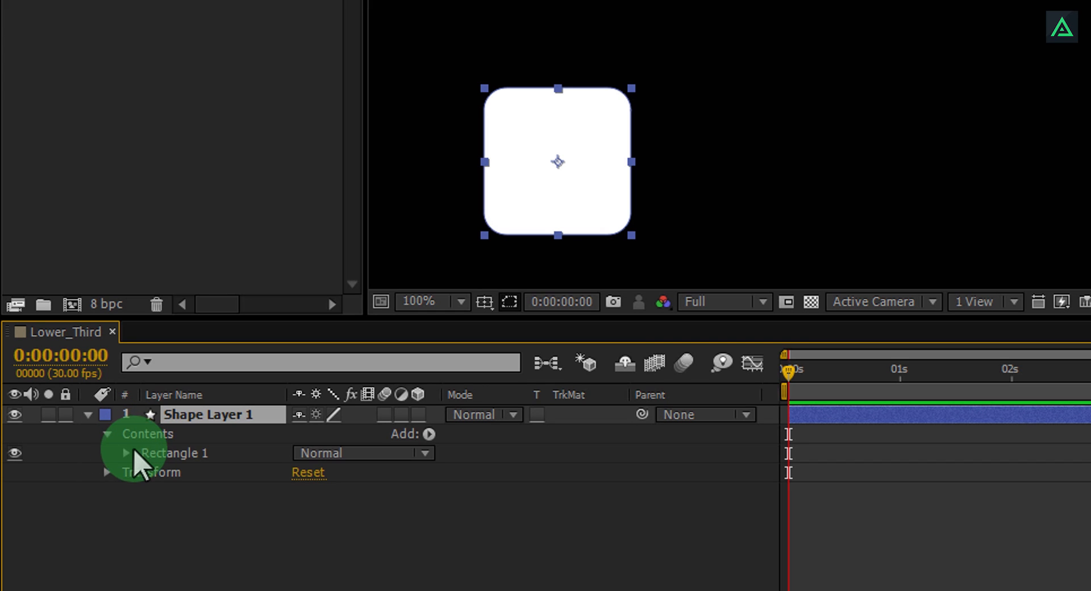
left_click(126, 454)
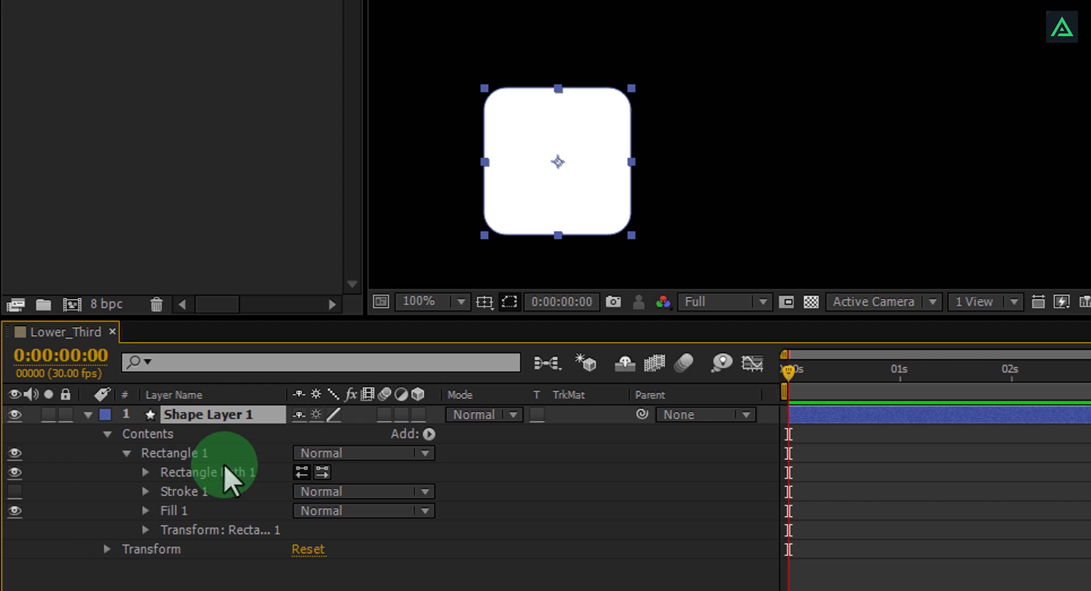
left_click(145, 473)
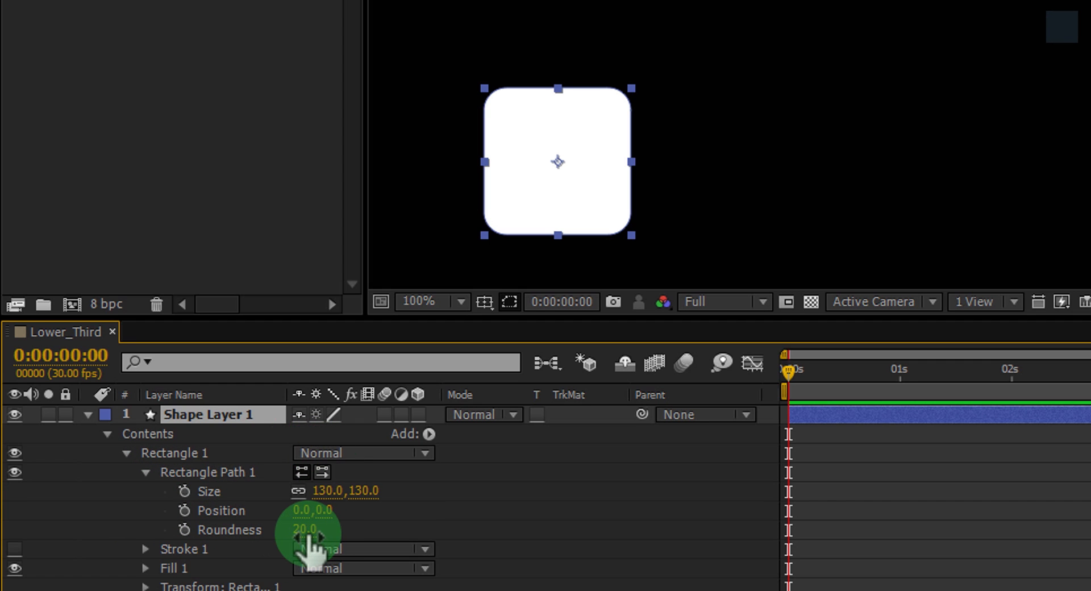
left_click_drag(307, 534, 285, 539)
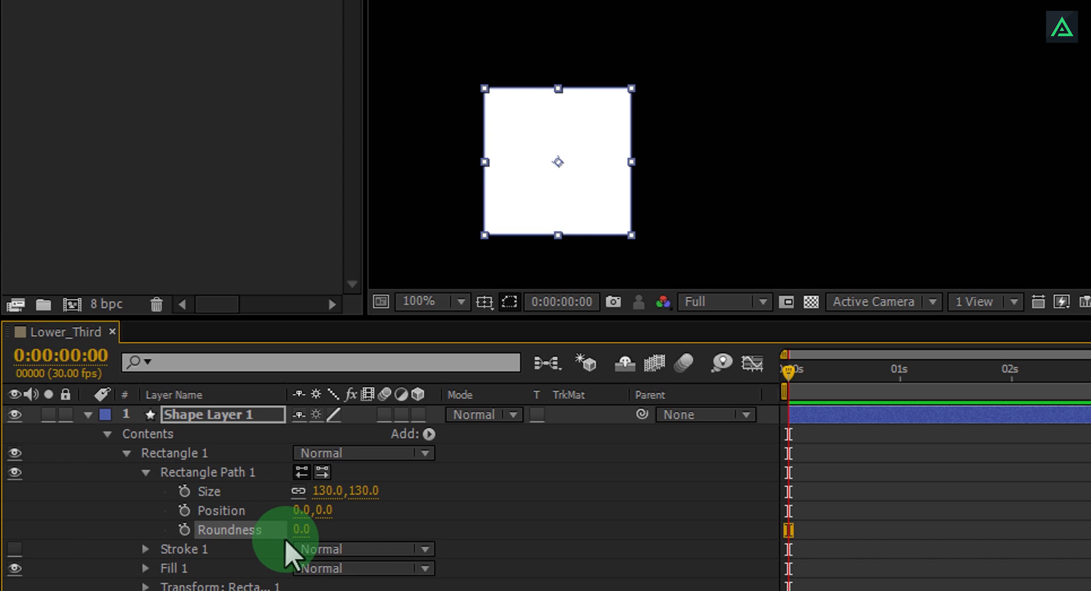
Set the Roundness of the rectangle path to 150, then try a larger Size and undo that size change.
left_click(301, 534)
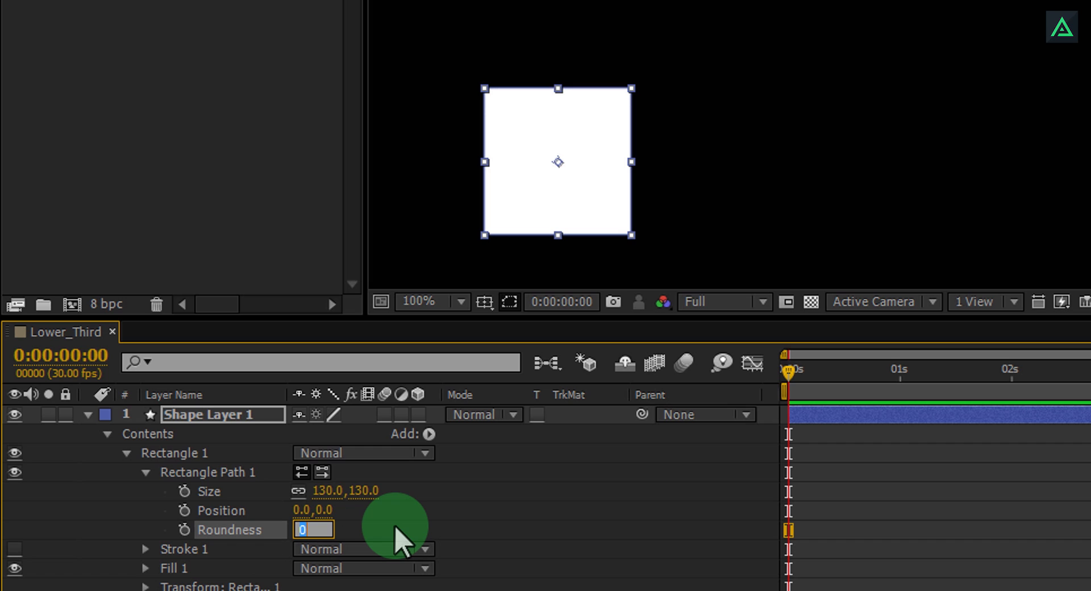
key("Return")
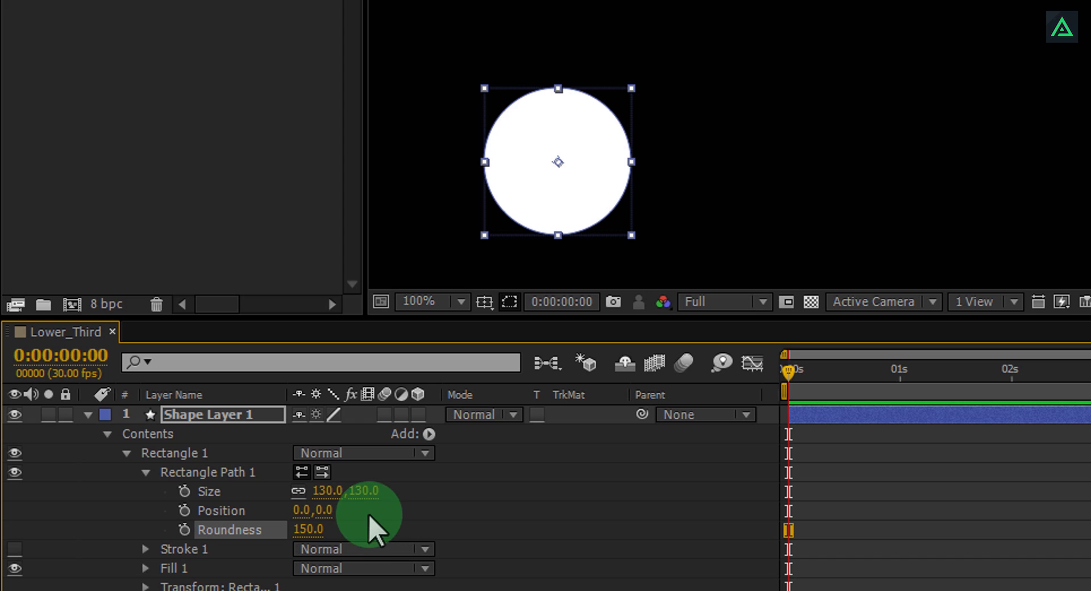
left_click_drag(364, 491, 429, 492)
key("ctrl+z")
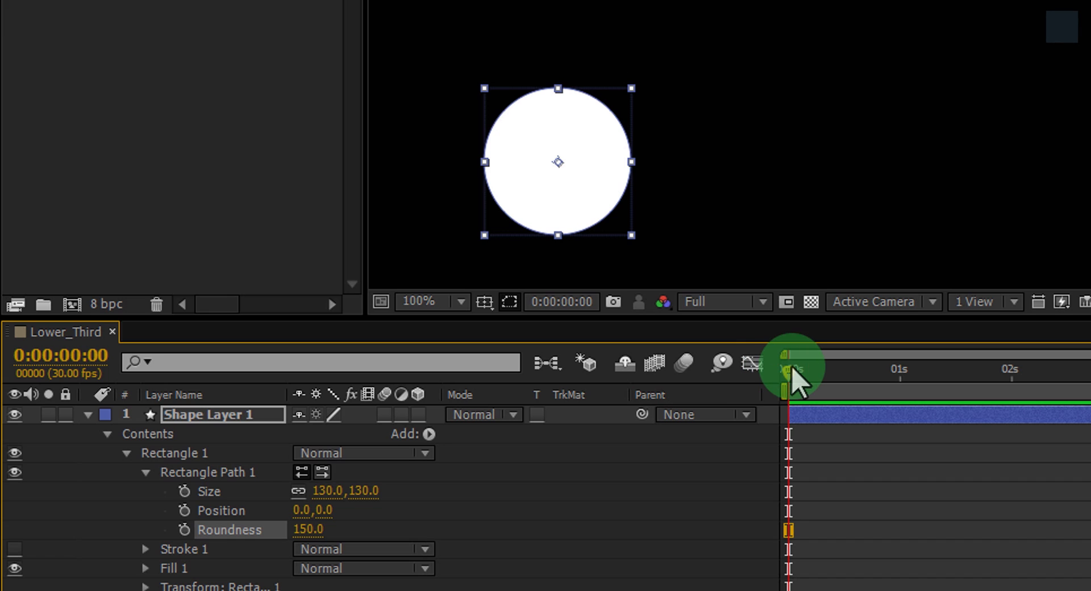
Add the first Size keyframe at 0:00:01:01, and set the Size to 0 at 0:00:00:15.
left_click_drag(791, 370, 903, 372)
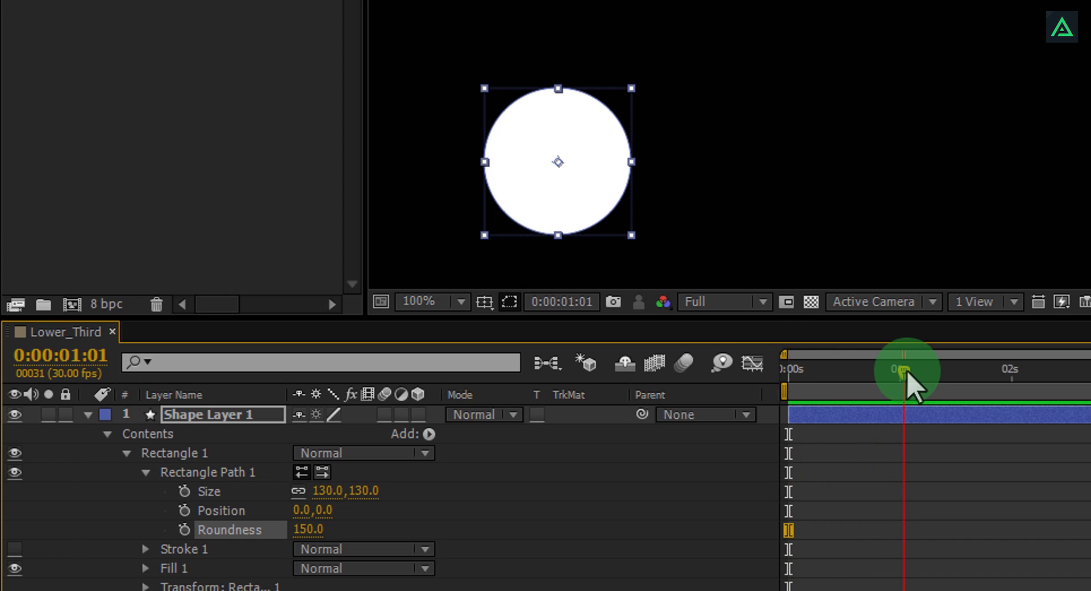
left_click(184, 492)
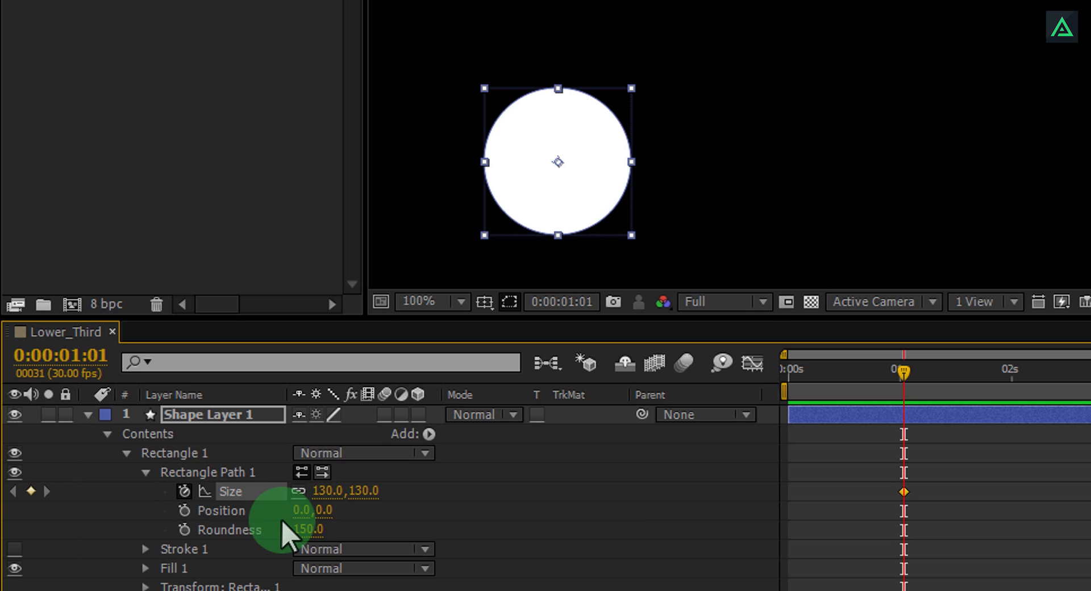
left_click_drag(902, 370, 843, 377)
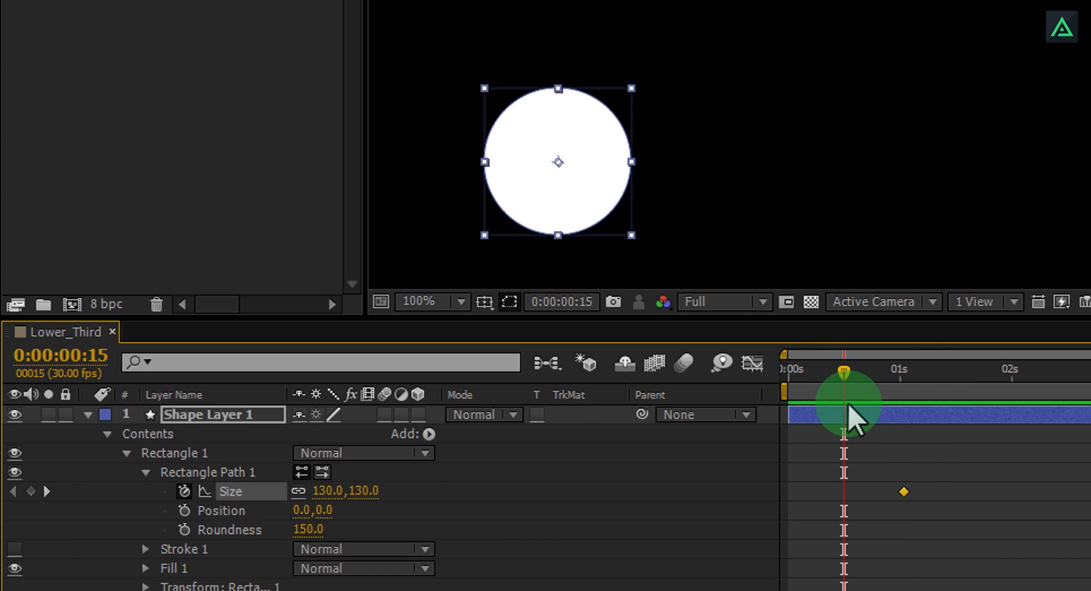
left_click(361, 490)
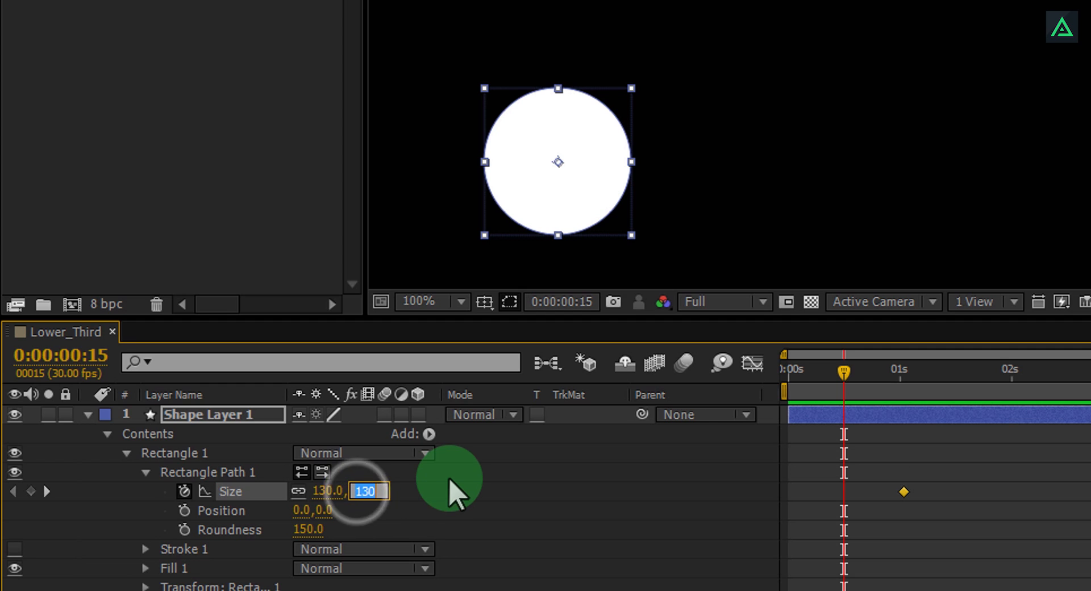
type("0")
key("Return")
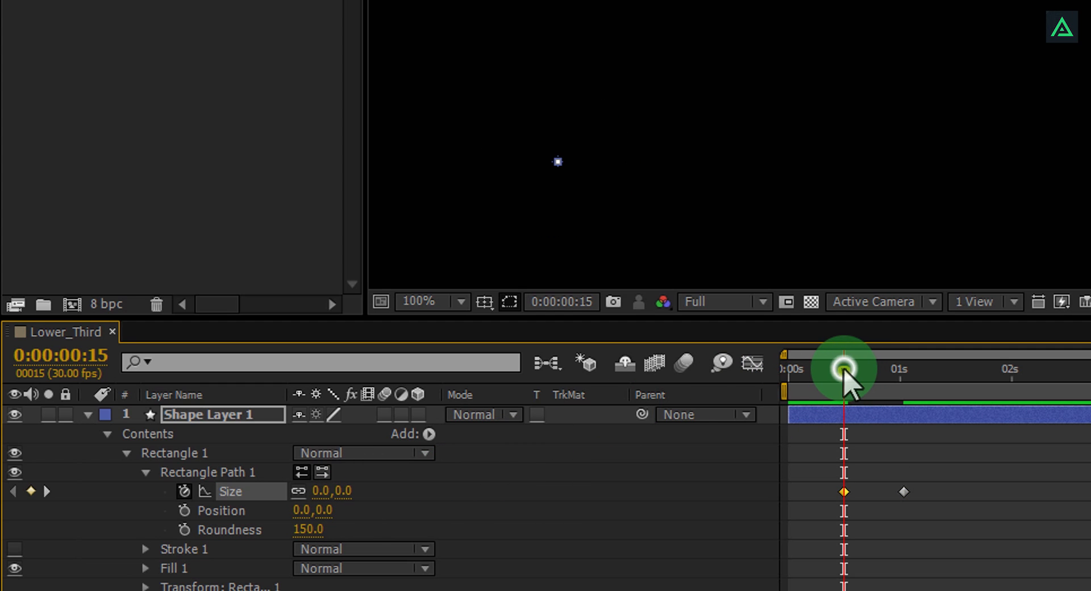
Add a hold keyframe for the circle's current Size at 0:00:01:19.
left_click_drag(844, 370, 977, 421)
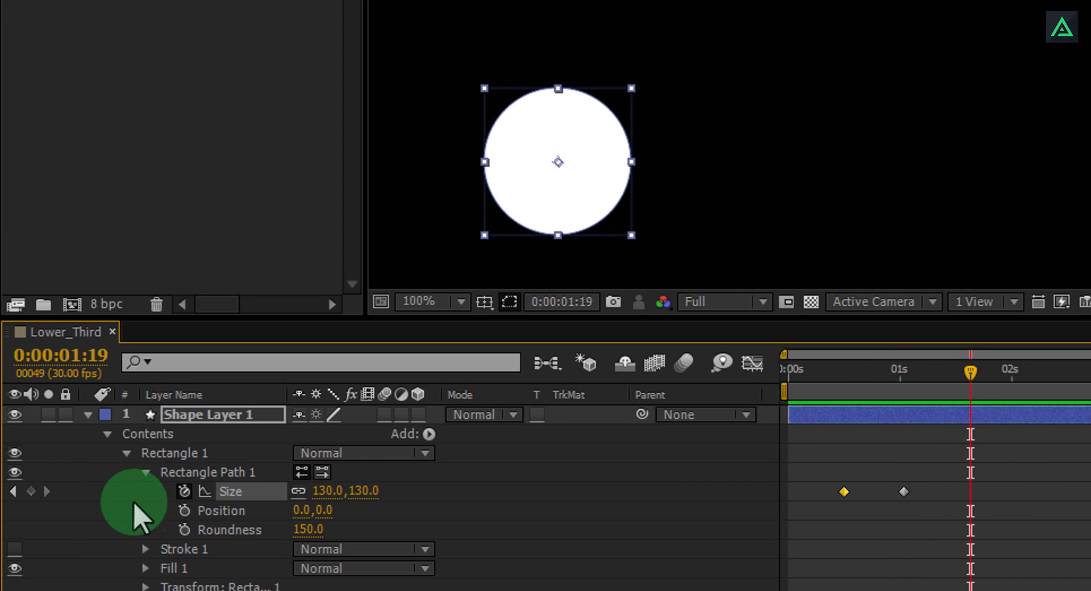
left_click(31, 491)
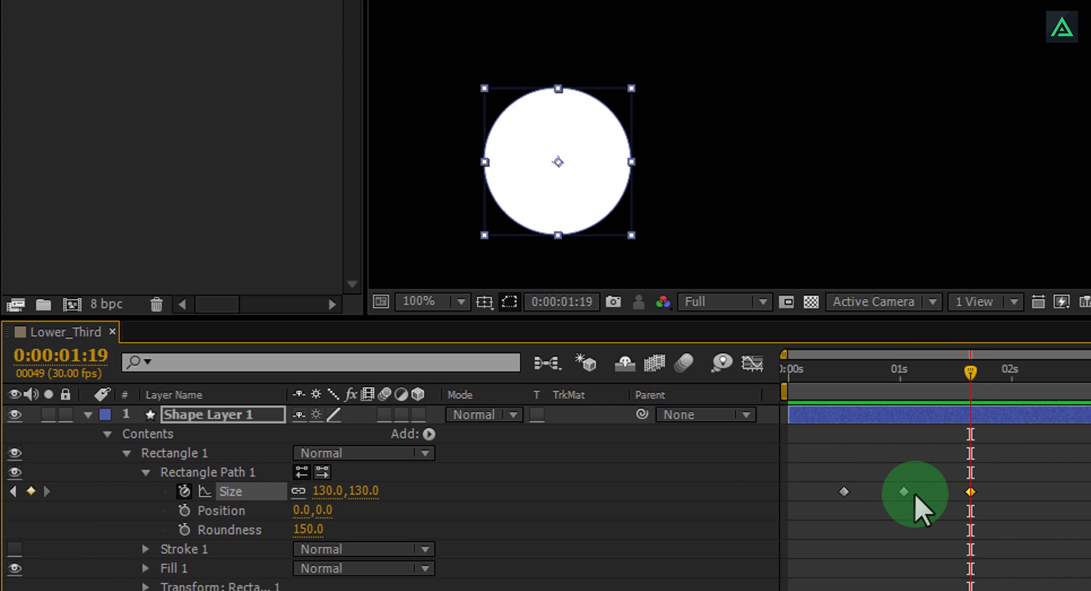
mouse_move(904, 500)
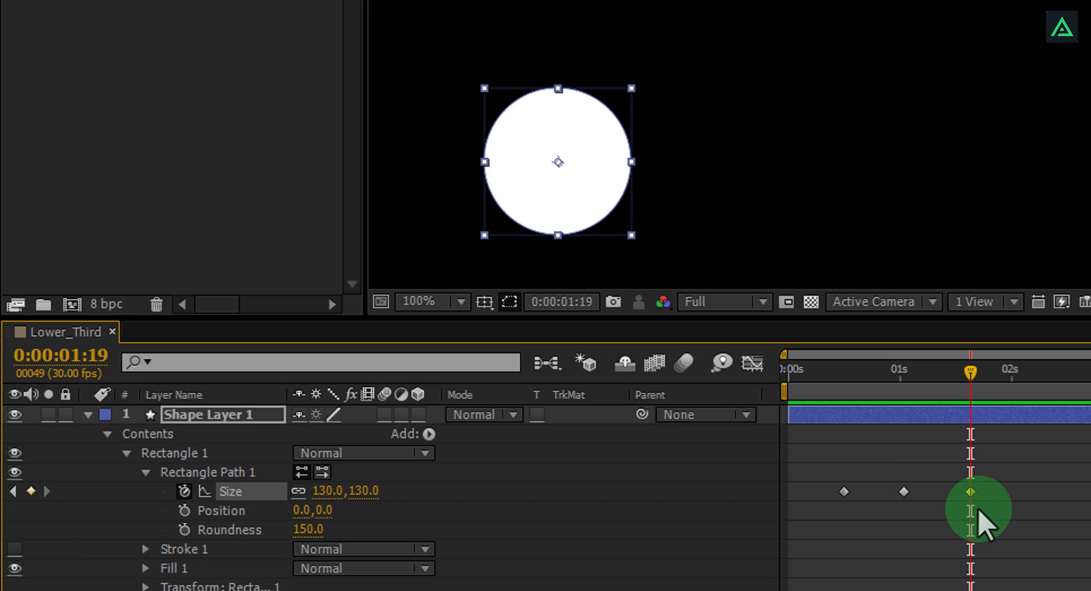
Unlink the Size proportions and stretch the shape's width to 752 at 0:00:02:04, leaving its height at 130.
left_click_drag(972, 375, 1026, 373)
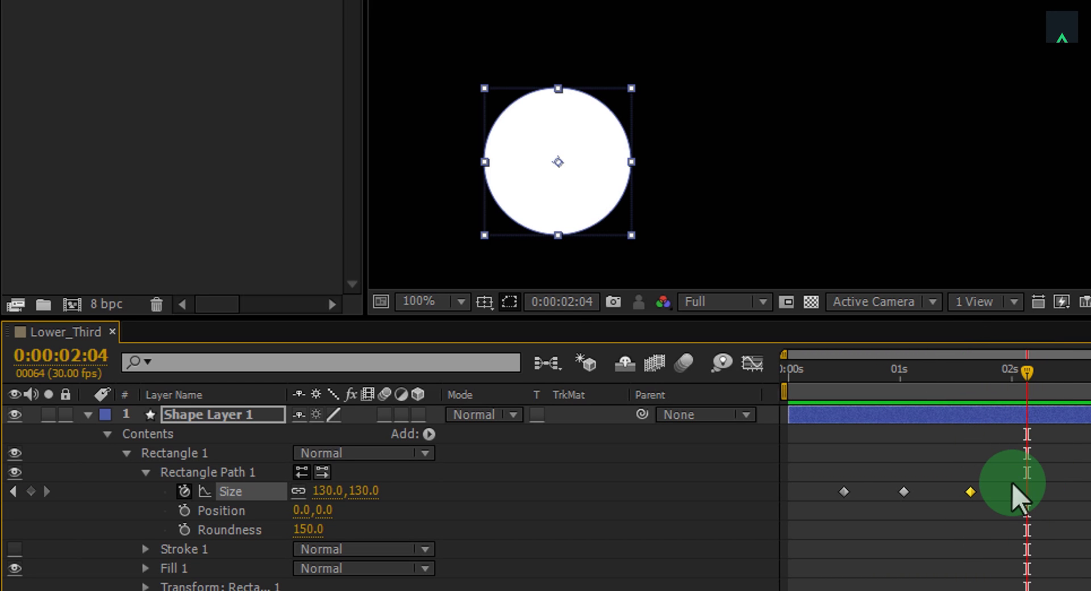
left_click(296, 494)
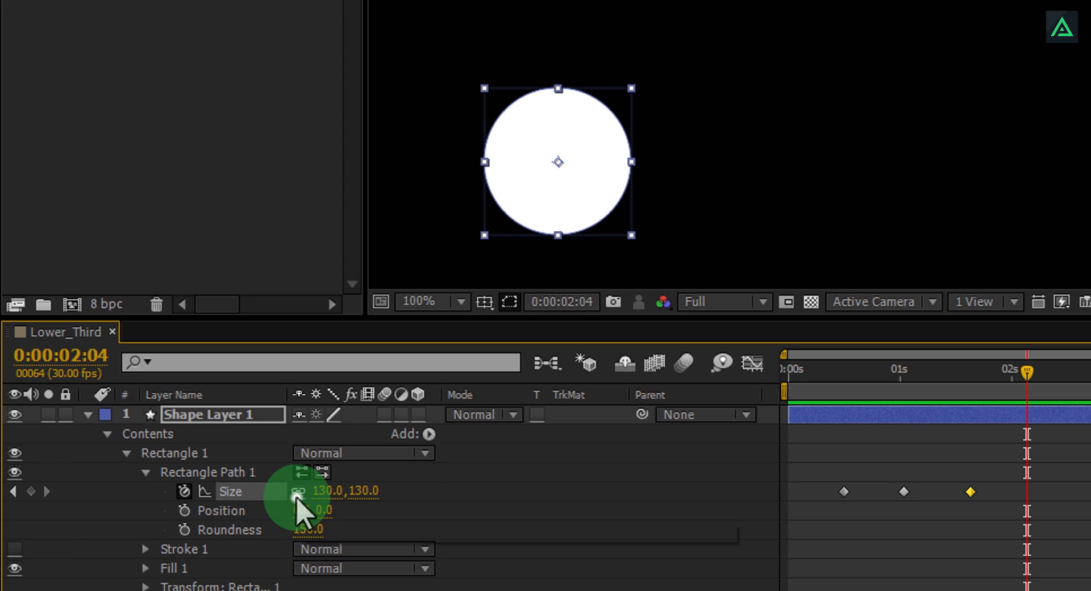
left_click_drag(648, 194, 879, 136)
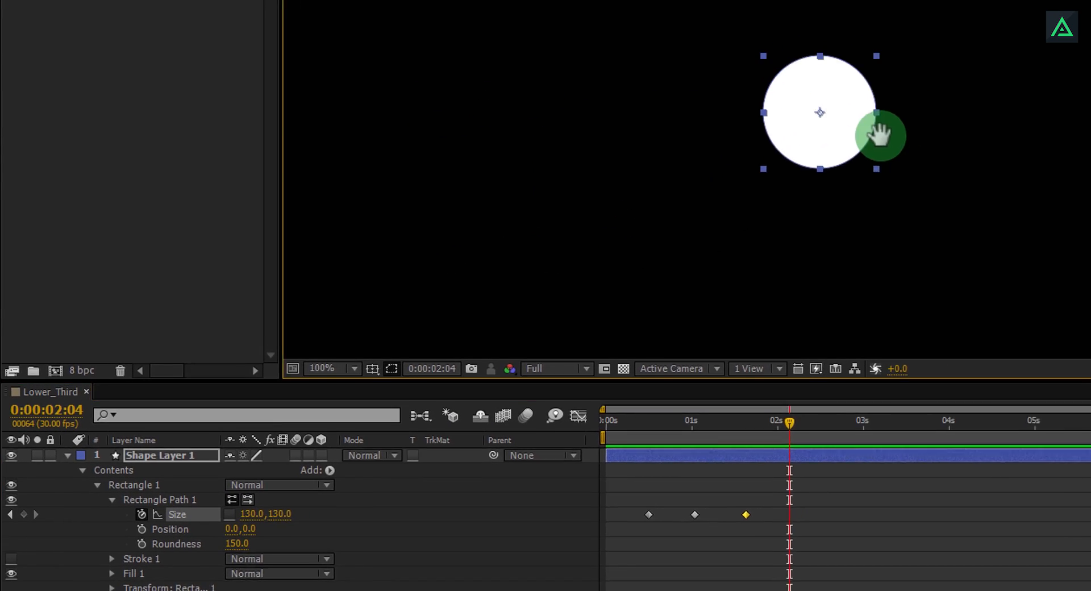
scroll(1036, 108, "down", 1)
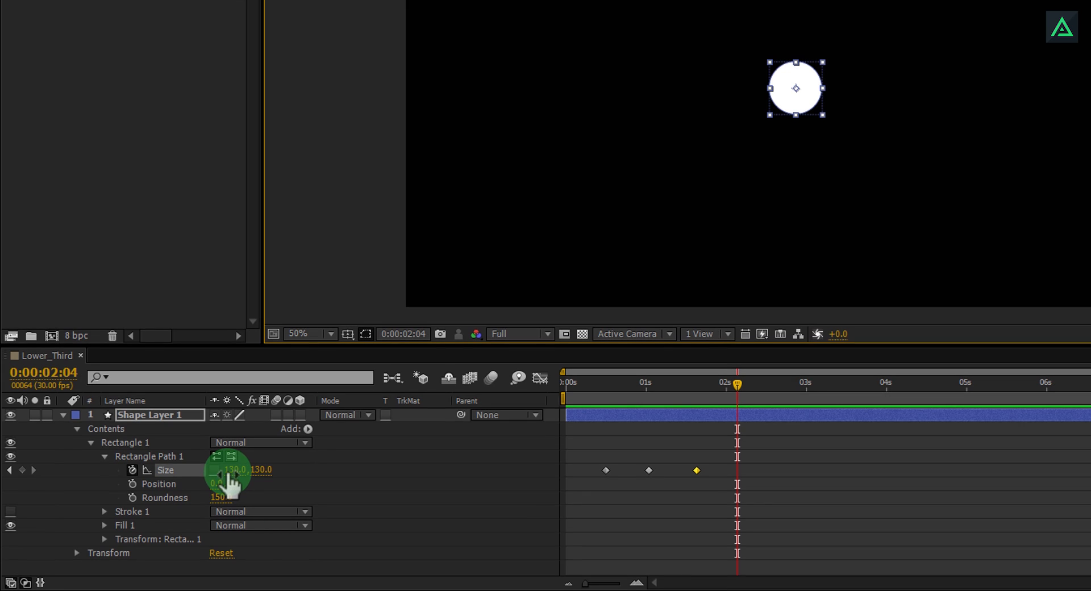
left_click_drag(229, 473, 569, 471)
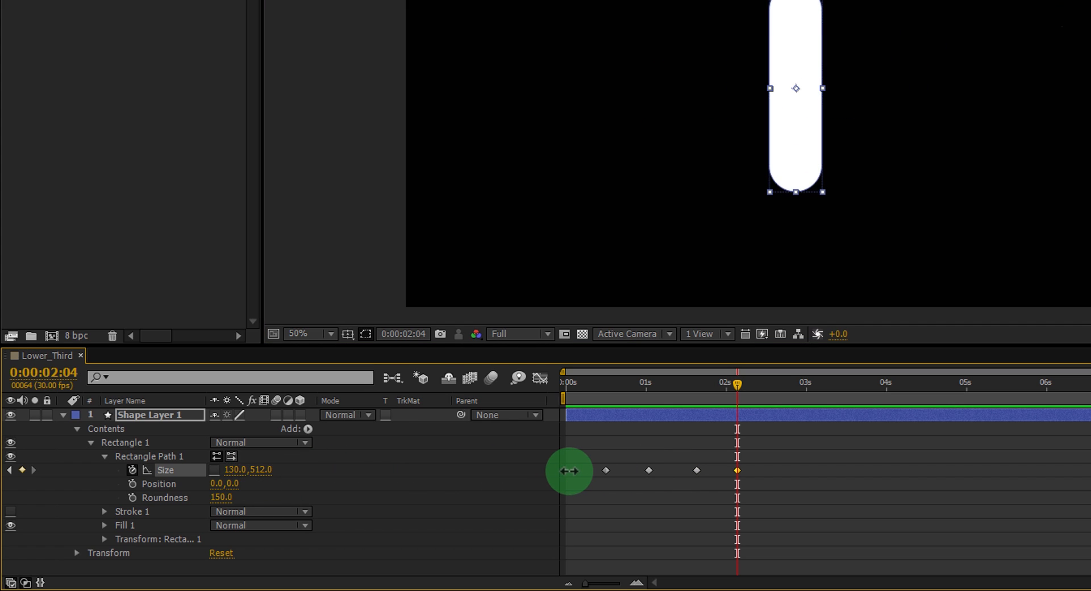
key("ctrl+z")
left_click_drag(234, 475, 678, 472)
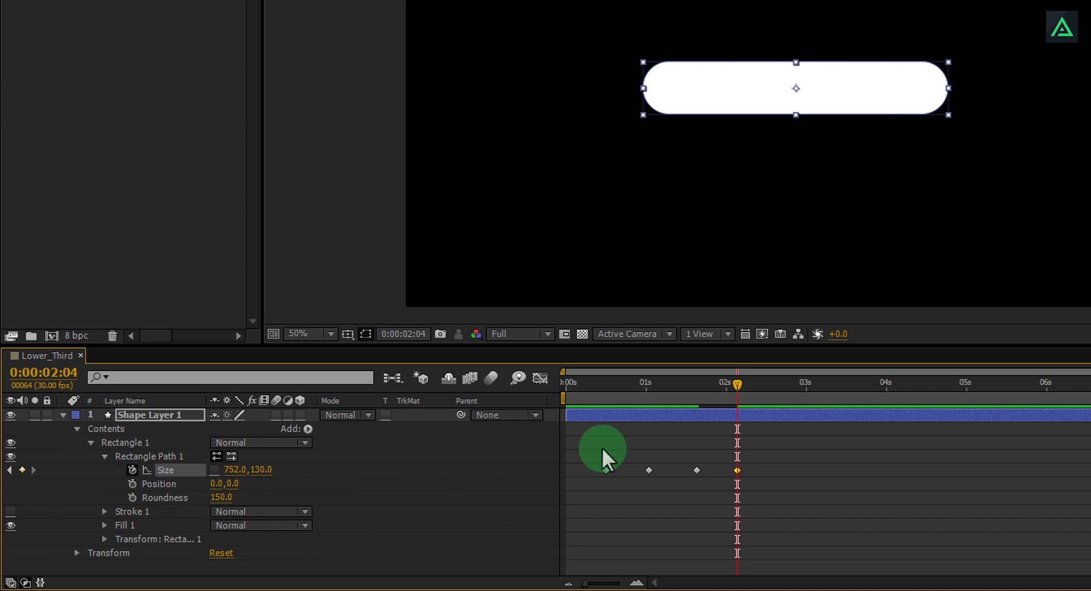
Start keyframing Roundness at 0:00:01:12, and set it to 0 at 0:00:02:04.
left_click_drag(738, 382, 694, 390)
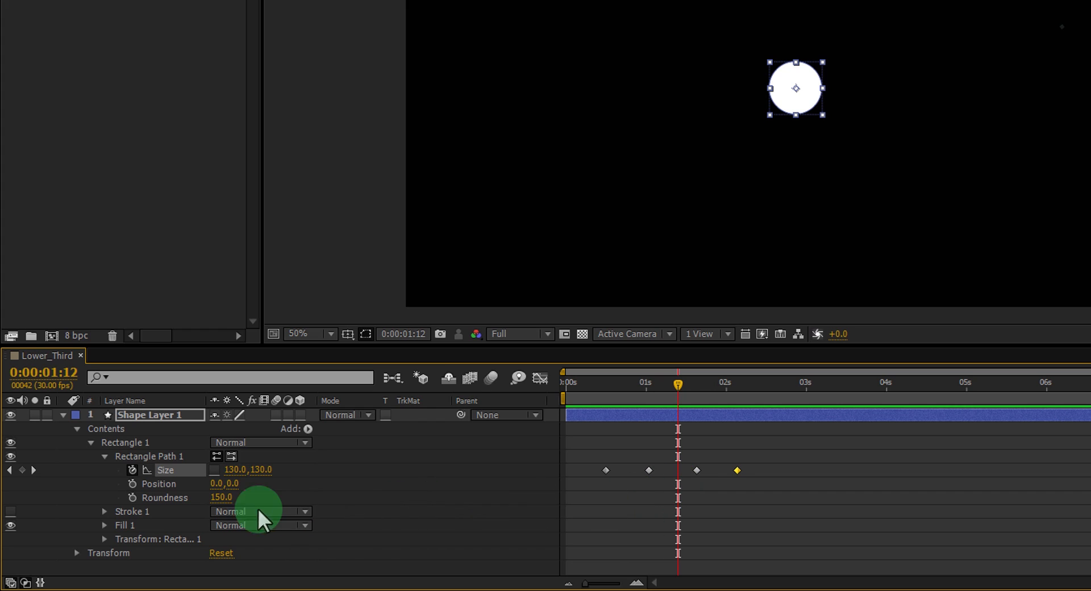
left_click(132, 498)
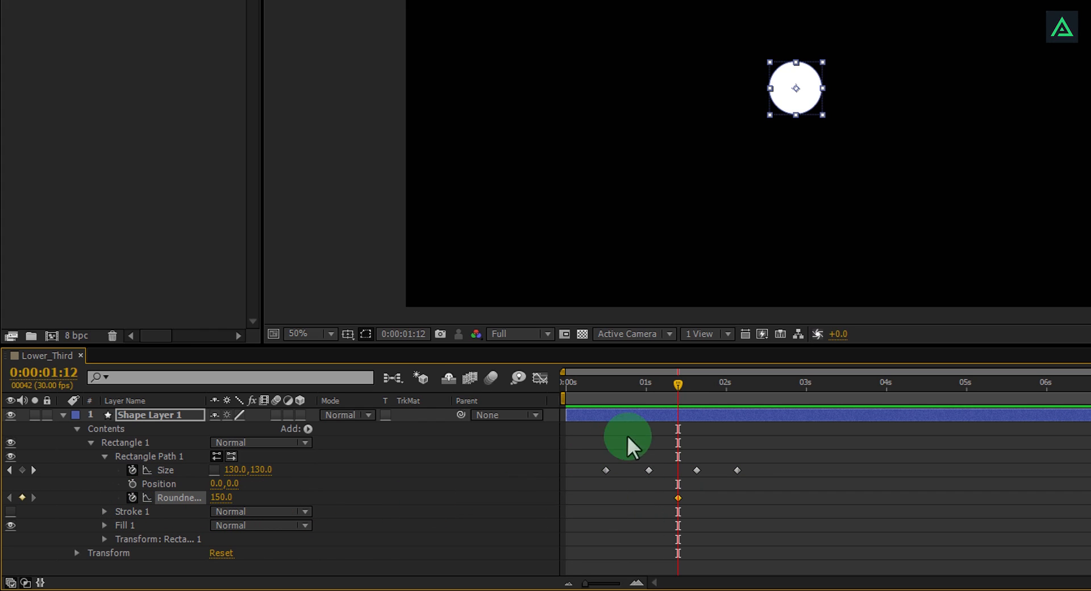
left_click_drag(679, 384, 738, 393)
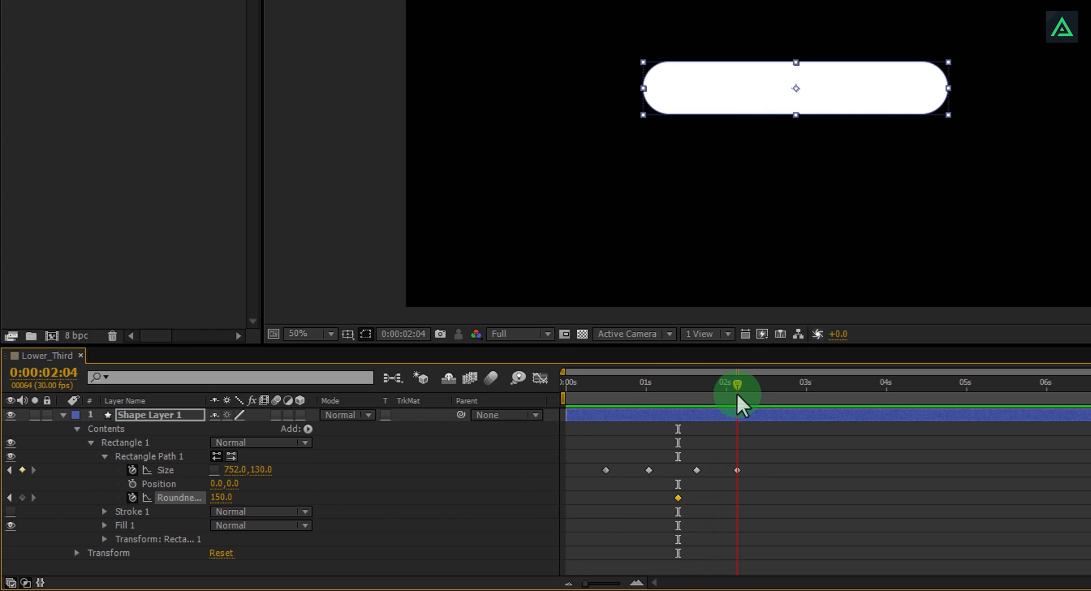
left_click(223, 498)
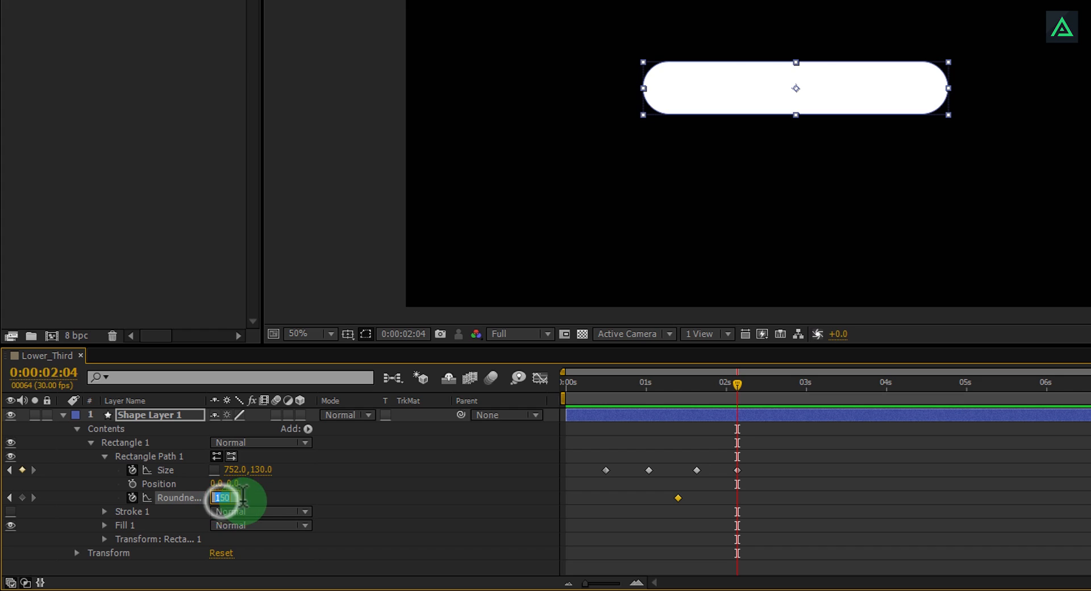
type("0")
key("Return")
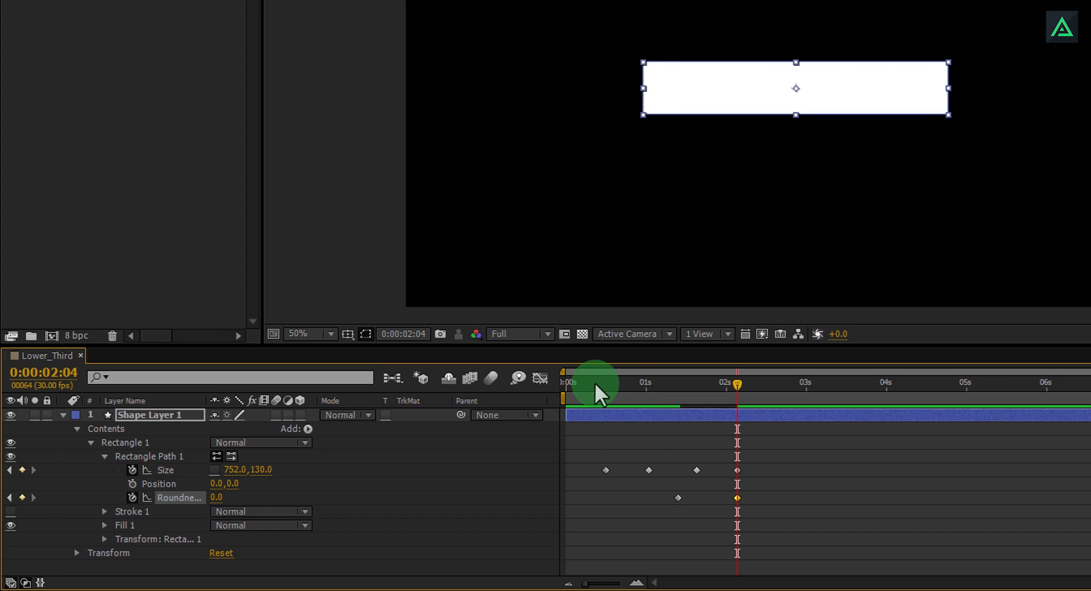
Scrub through the animation and apply Easy Ease to all the Size and Roundness keyframes.
left_click_drag(594, 383, 758, 403)
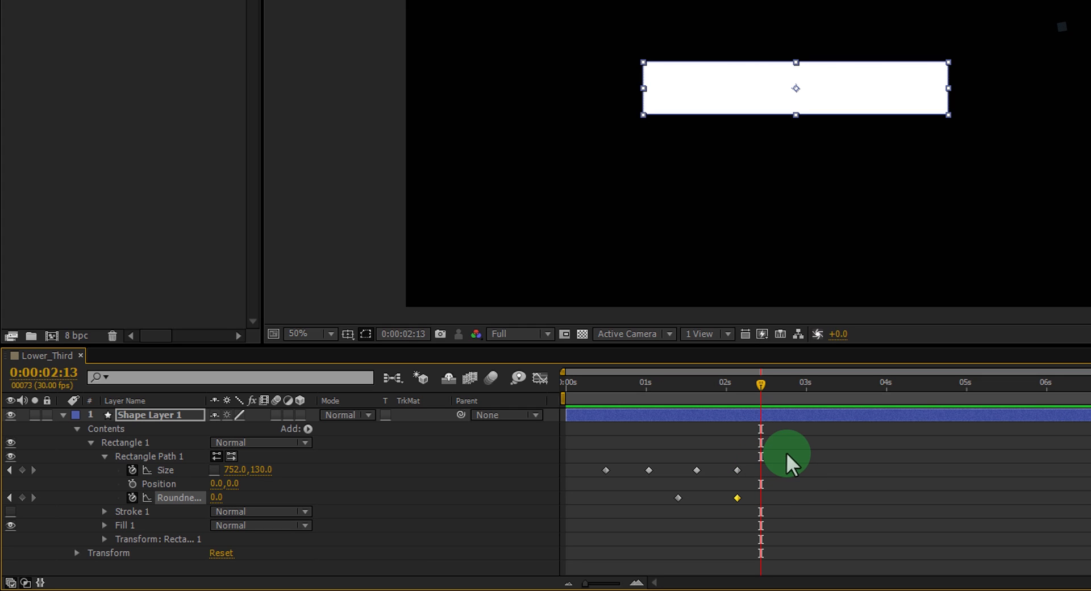
left_click_drag(786, 453, 591, 526)
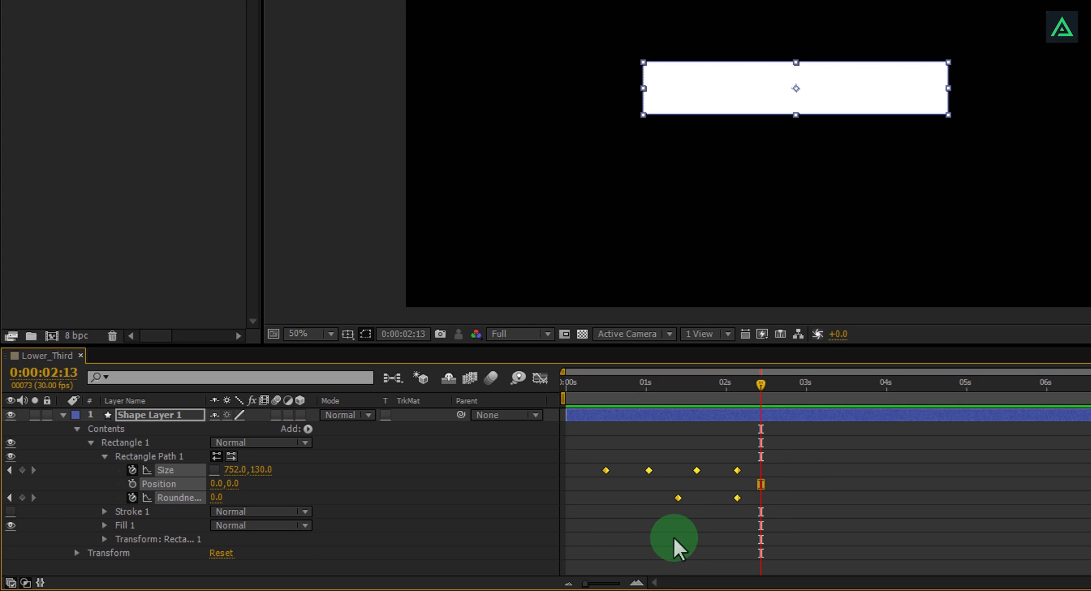
key("F9")
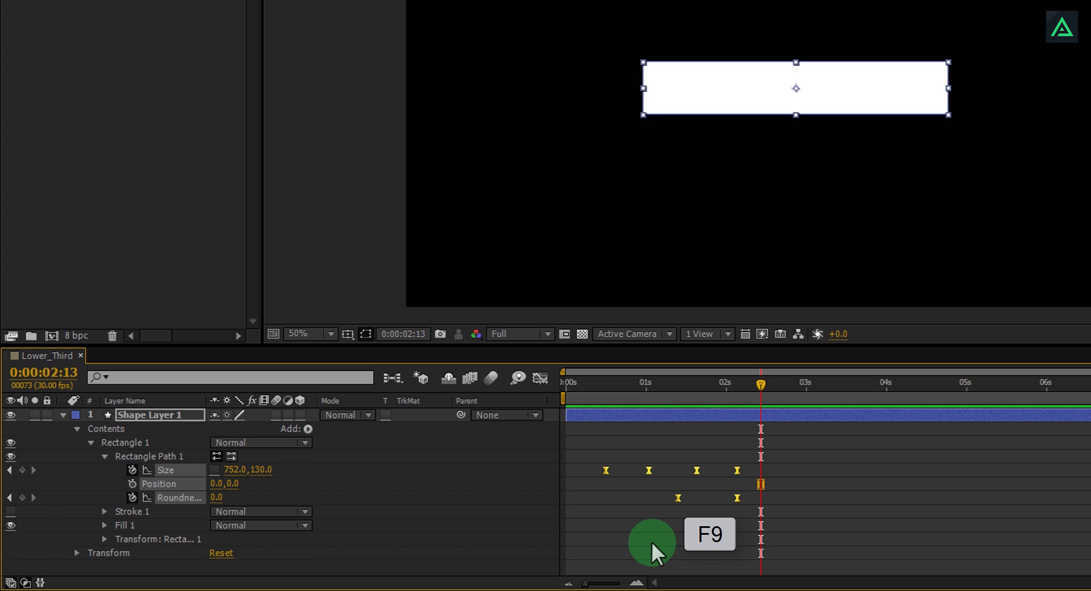
End the work area at 0:00:03:01 and preview the eased shape animation.
left_click(809, 390)
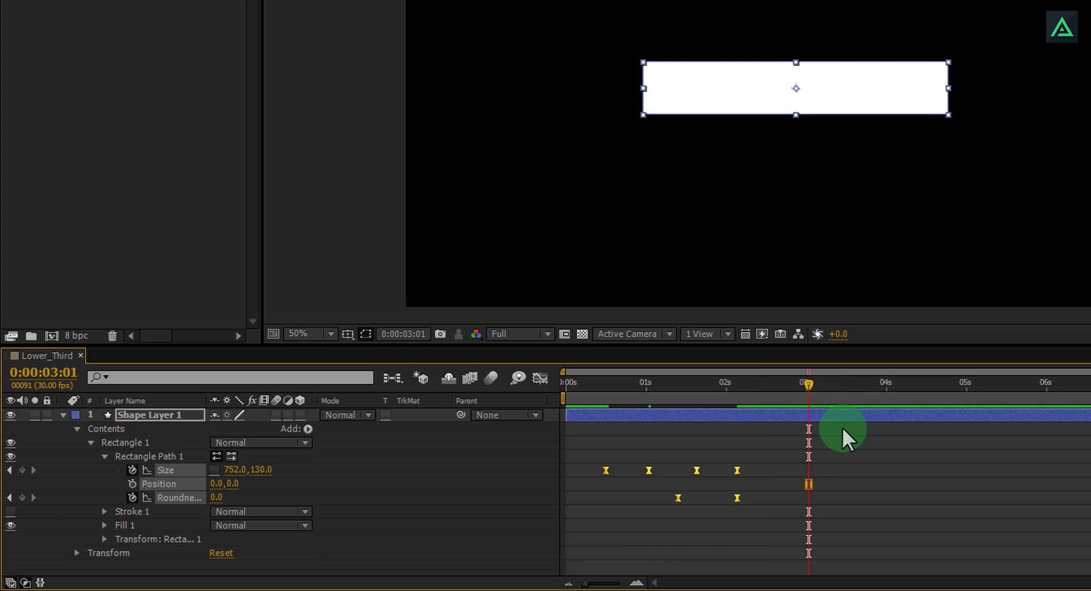
key("n")
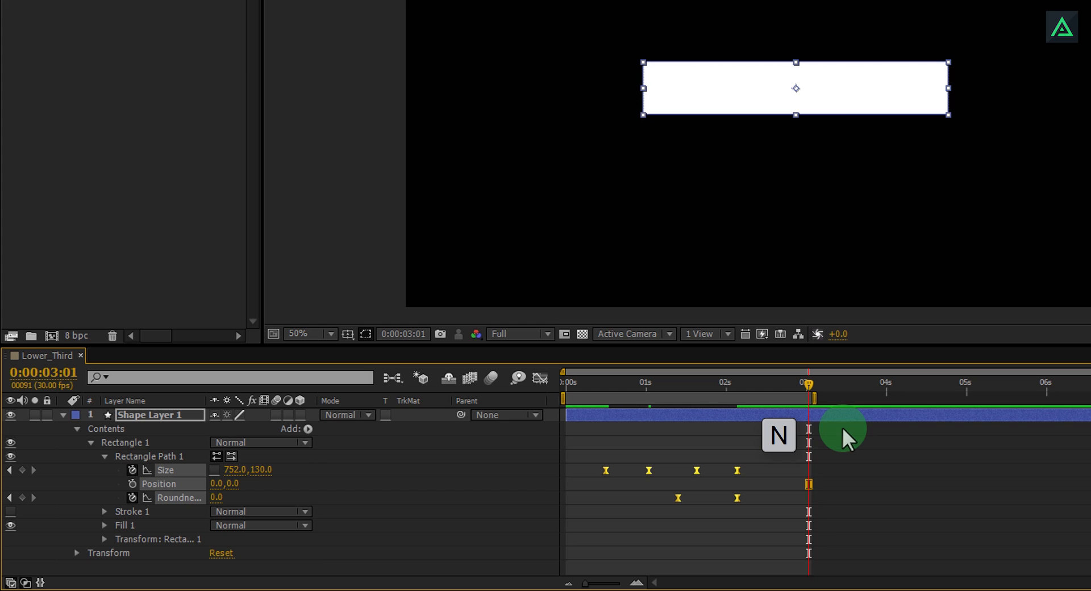
key("KP_0")
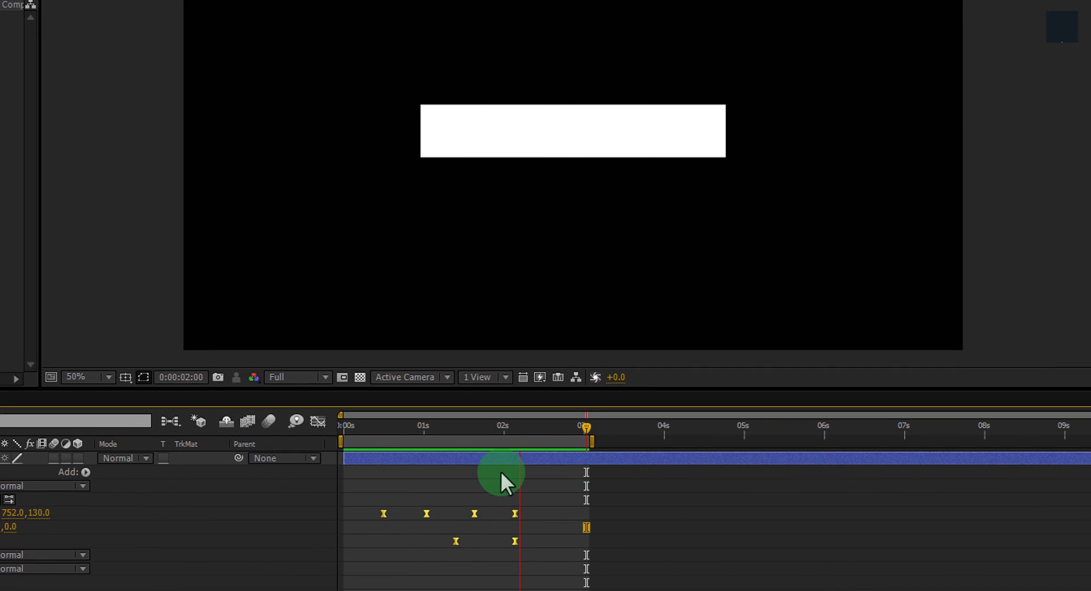
key("space")
left_click_drag(392, 427, 465, 455)
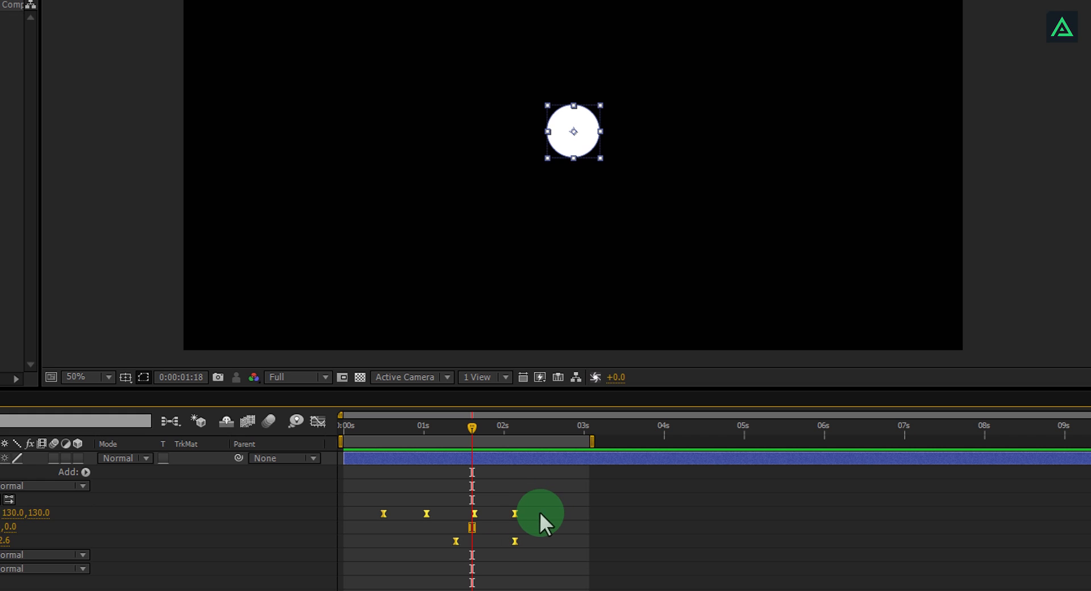
Lengthen the incoming ease handle of the last Roundness keyframe in the speed graph, making the change fast at first and slow at the end.
left_click(516, 516)
left_click(515, 541)
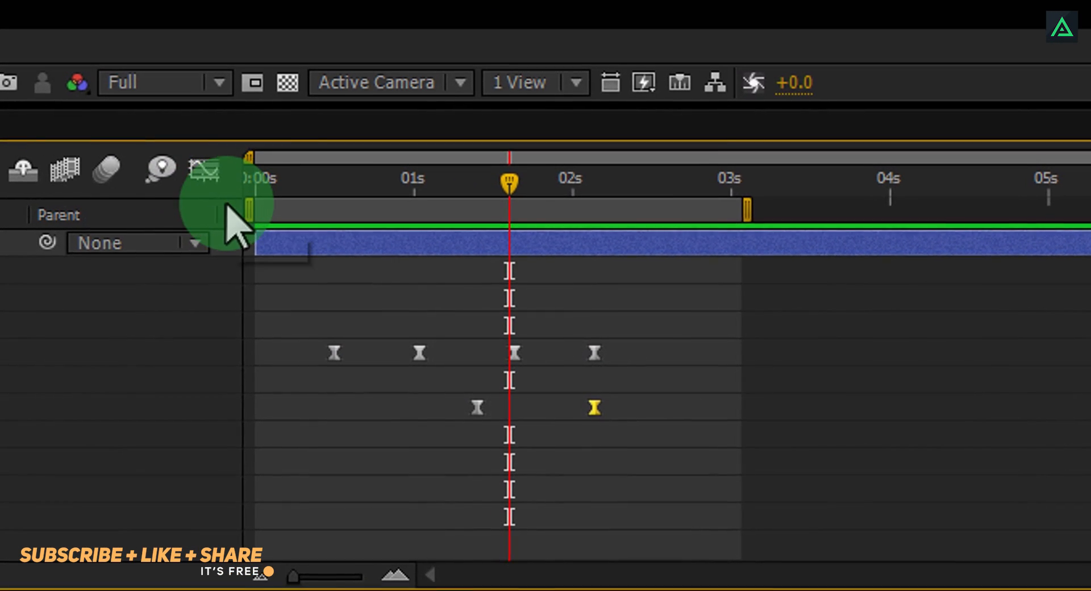
left_click(210, 178)
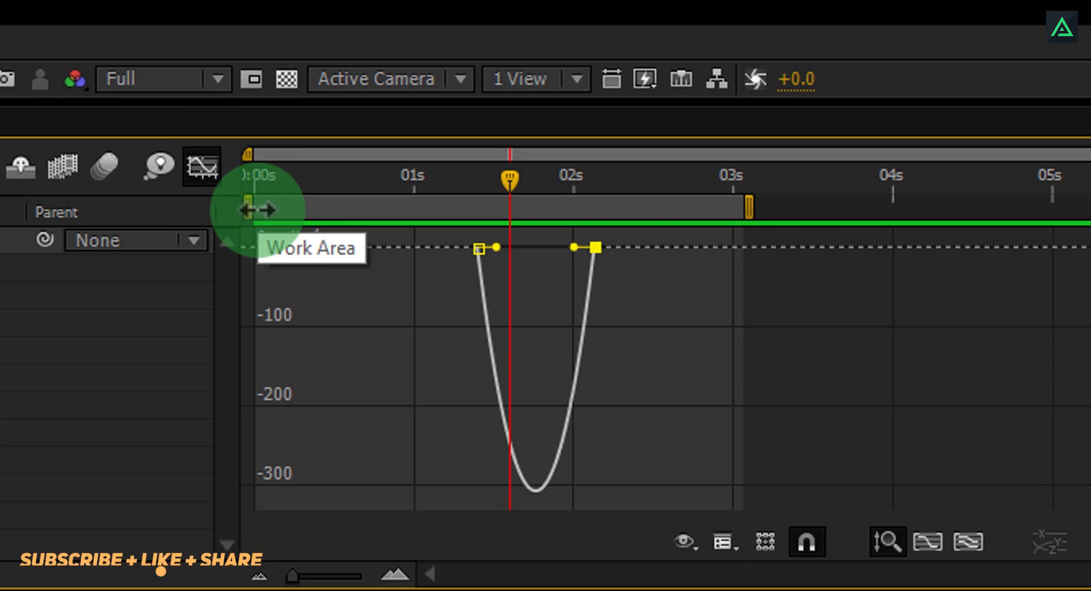
left_click(577, 246)
left_click_drag(576, 245, 523, 285)
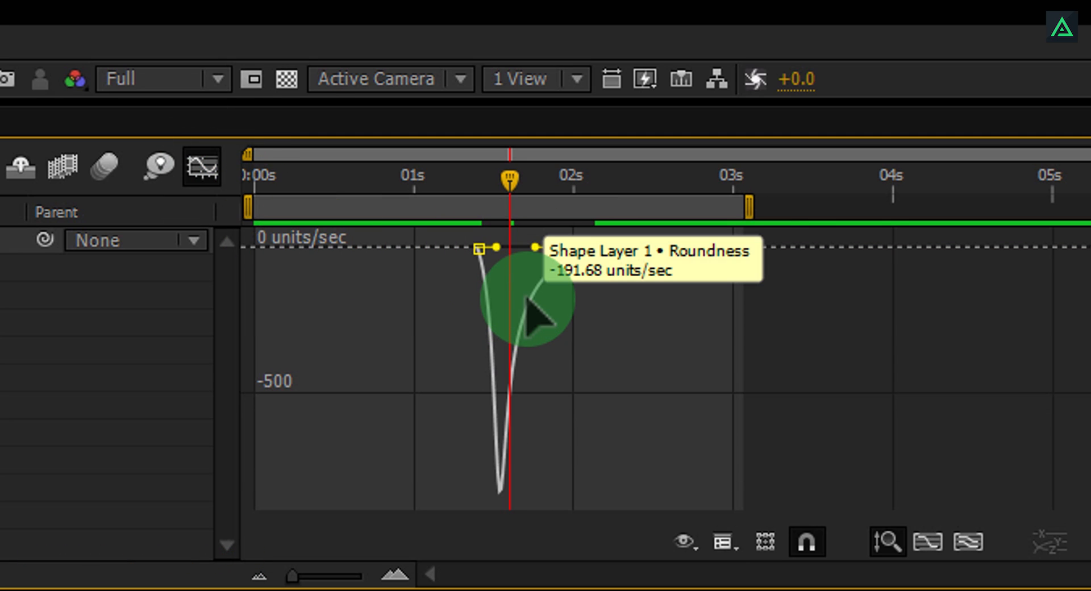
left_click(211, 173)
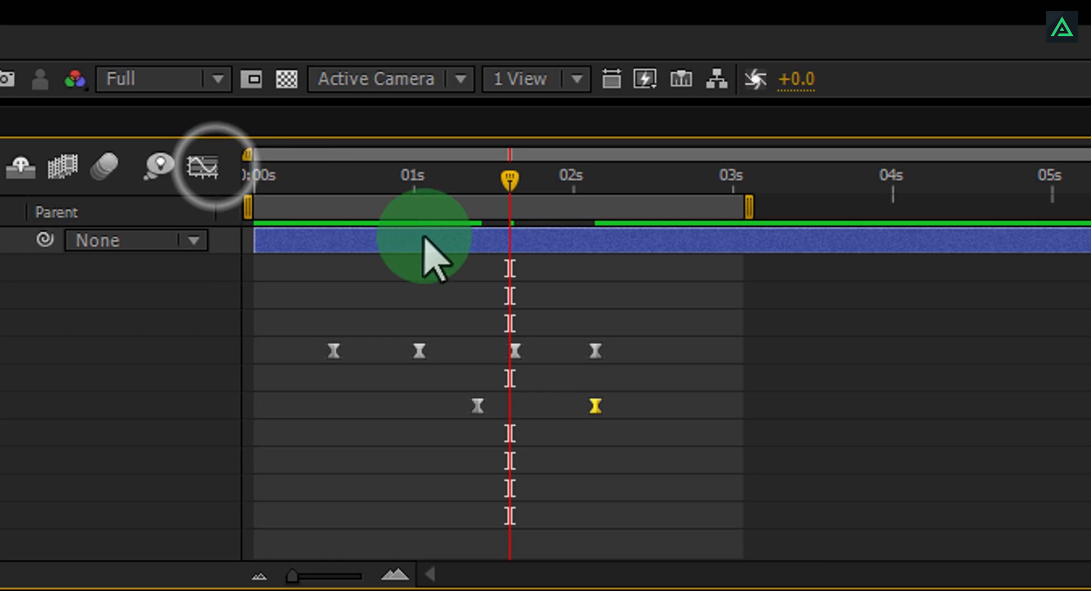
Lengthen the incoming ease of the last Size keyframe in the speed graph so the widening starts fast and ends slowly.
left_click(595, 351)
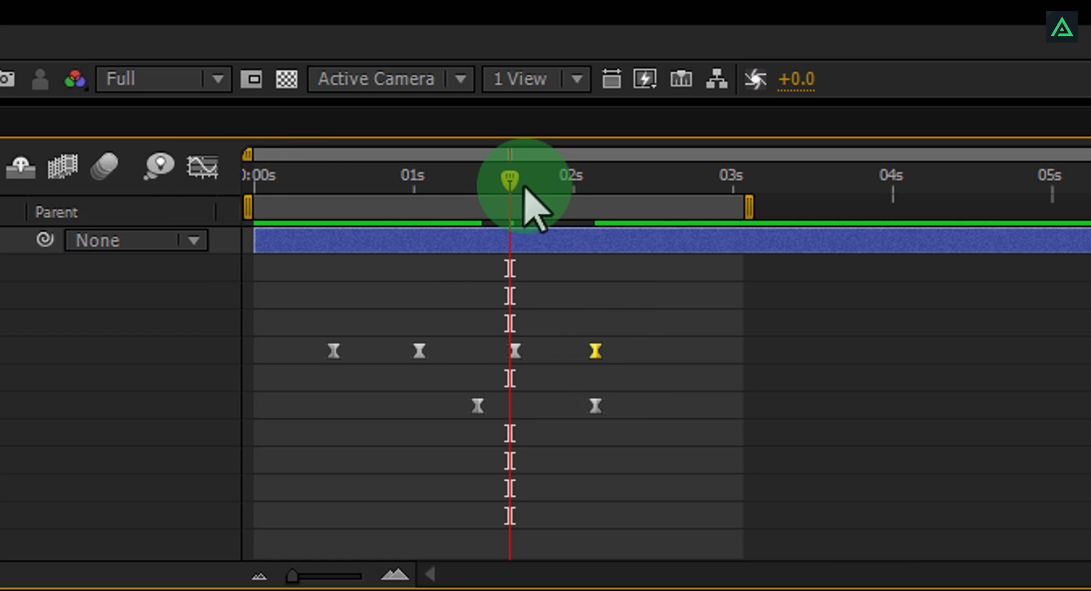
left_click_drag(524, 191, 550, 192)
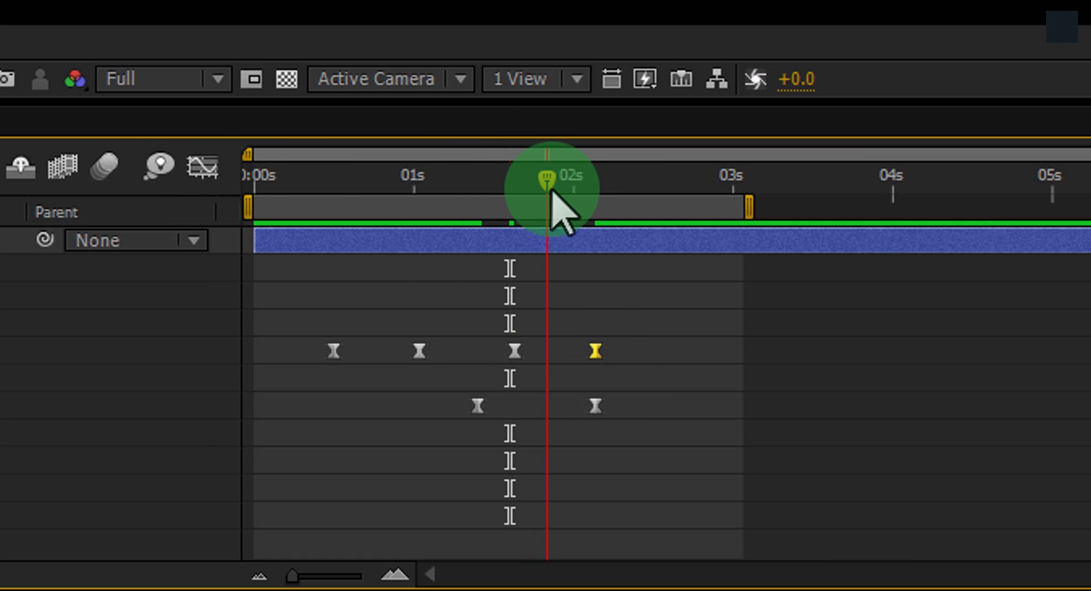
left_click(212, 170)
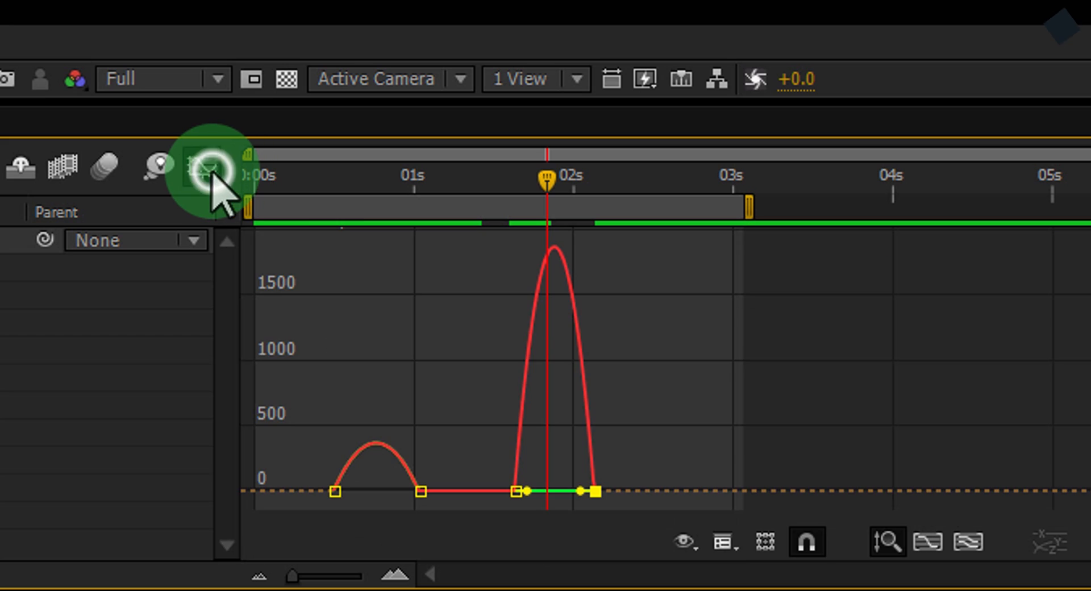
left_click_drag(580, 491, 519, 433)
left_click(434, 466)
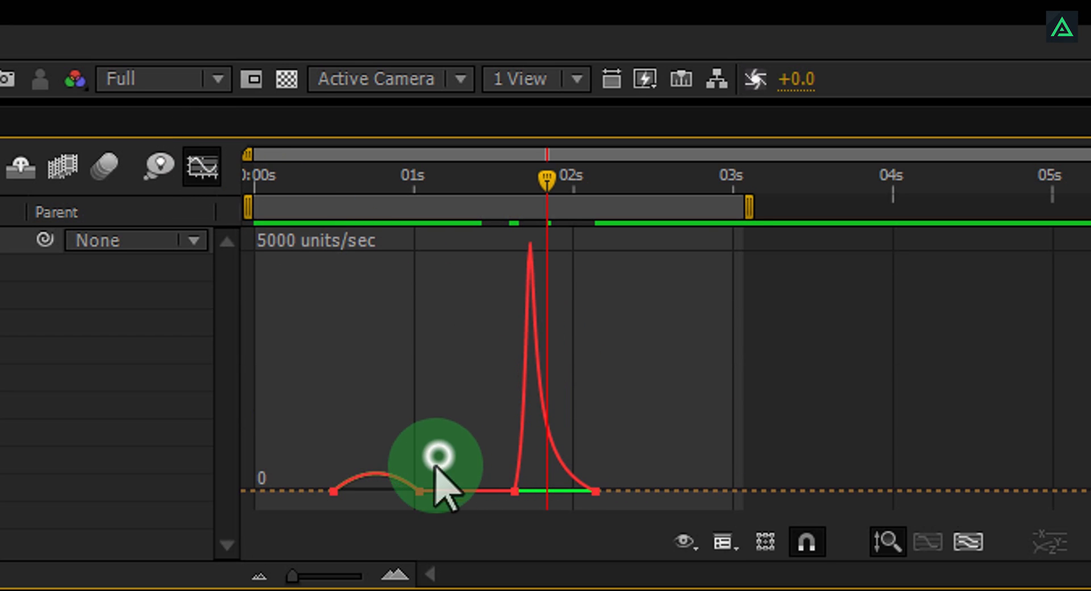
Shape the ease between the first two Size keyframes in the speed graph to start fast and slow down, and leave the graph view.
left_click_drag(435, 465, 341, 497)
left_click(395, 477)
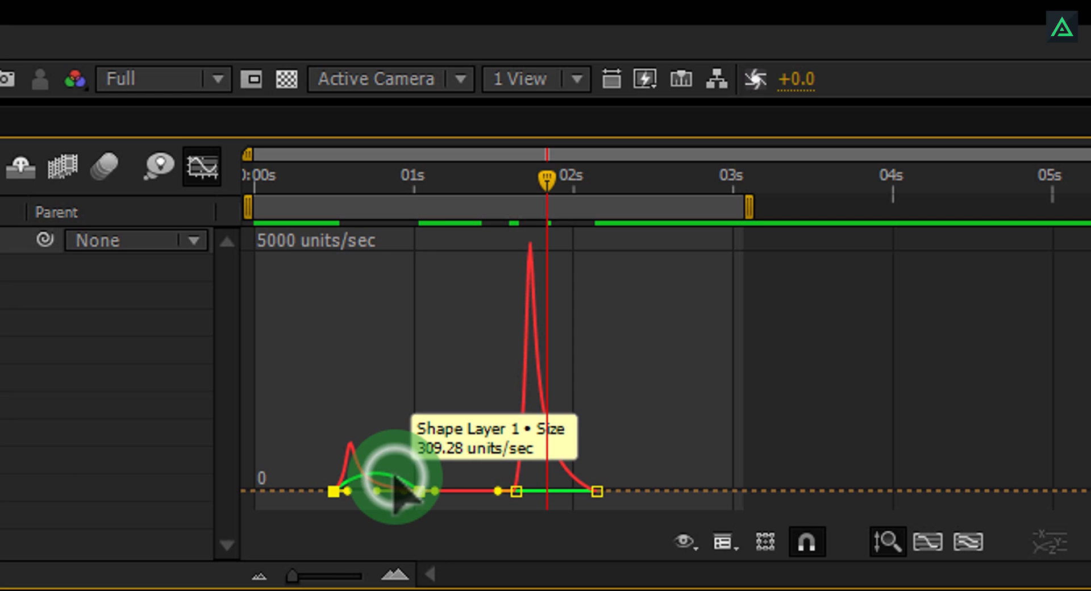
left_click_drag(415, 491, 367, 494)
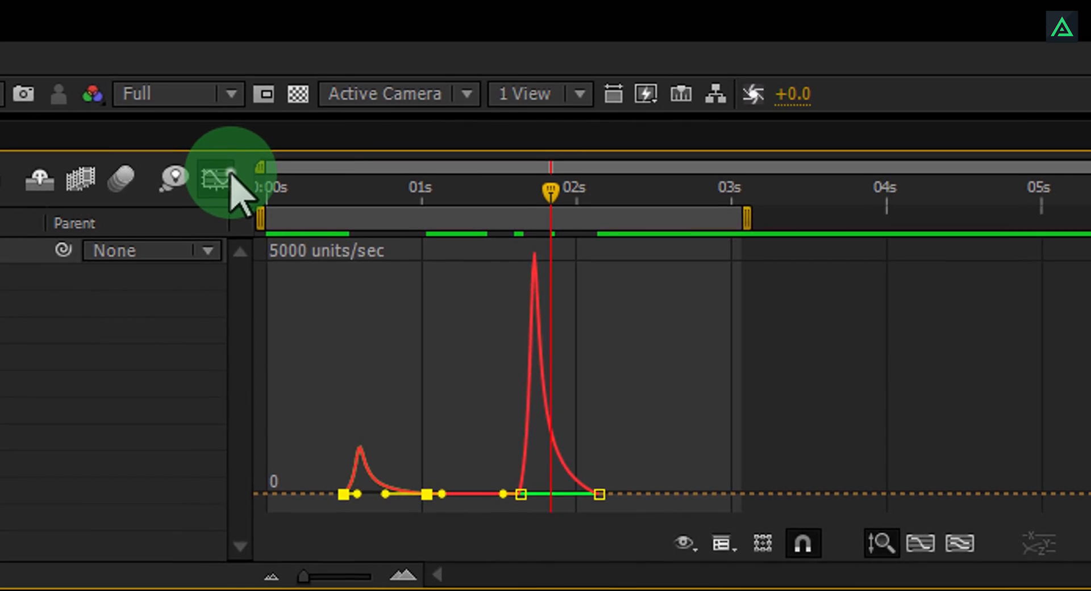
left_click(230, 181)
Scrub through the shape animation and preview it to check the adjusted easing.
left_click_drag(319, 188, 414, 188)
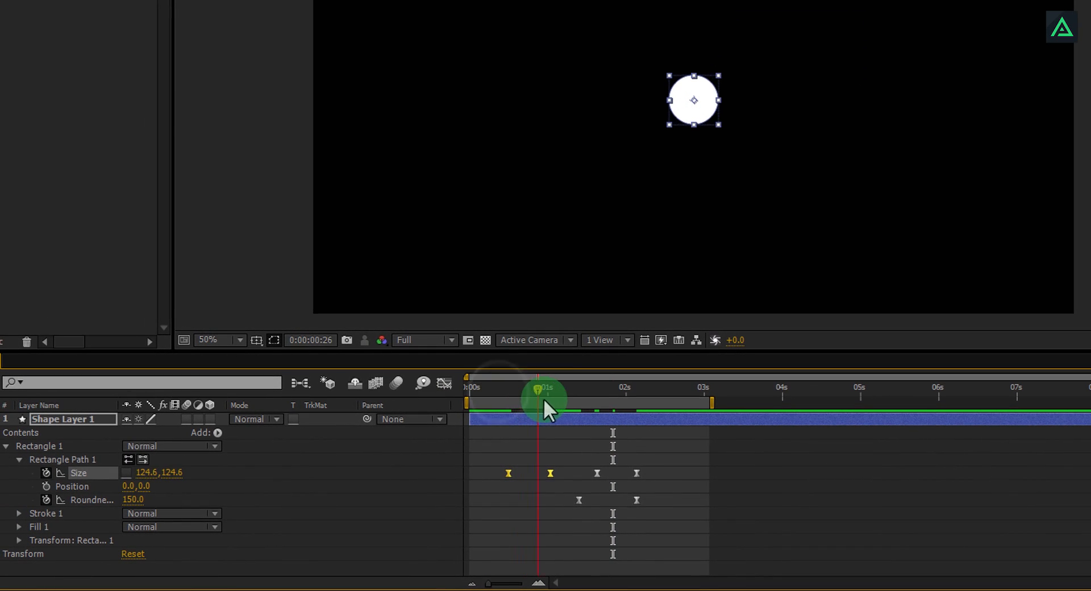
left_click_drag(543, 398, 629, 412)
key("KP_0")
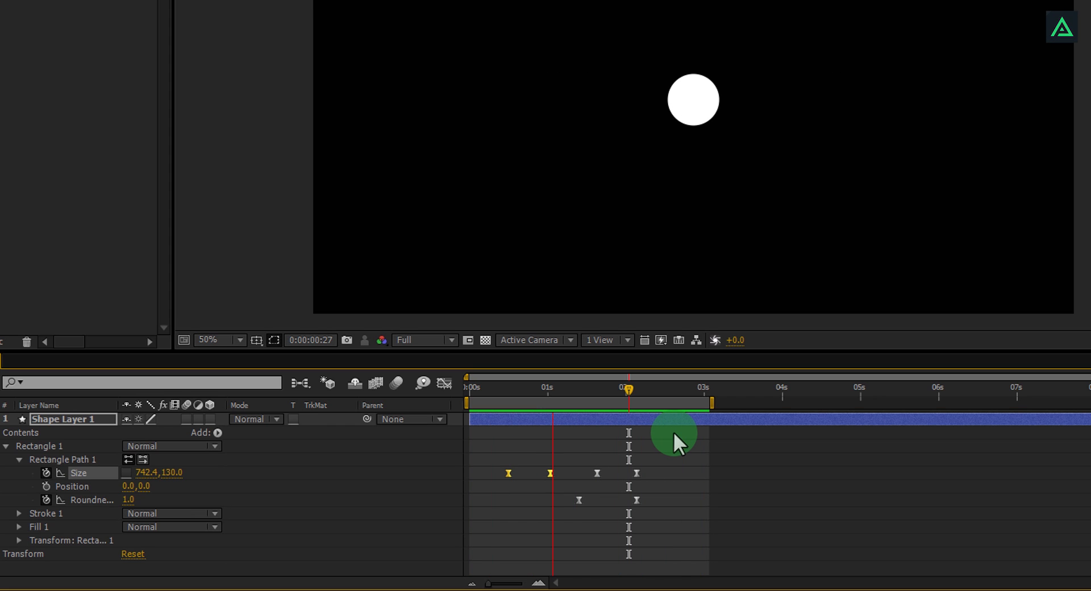
Shift the last two Size keyframes about five frames earlier, starting the widening sooner, and preview the result.
left_click_drag(520, 389, 601, 424)
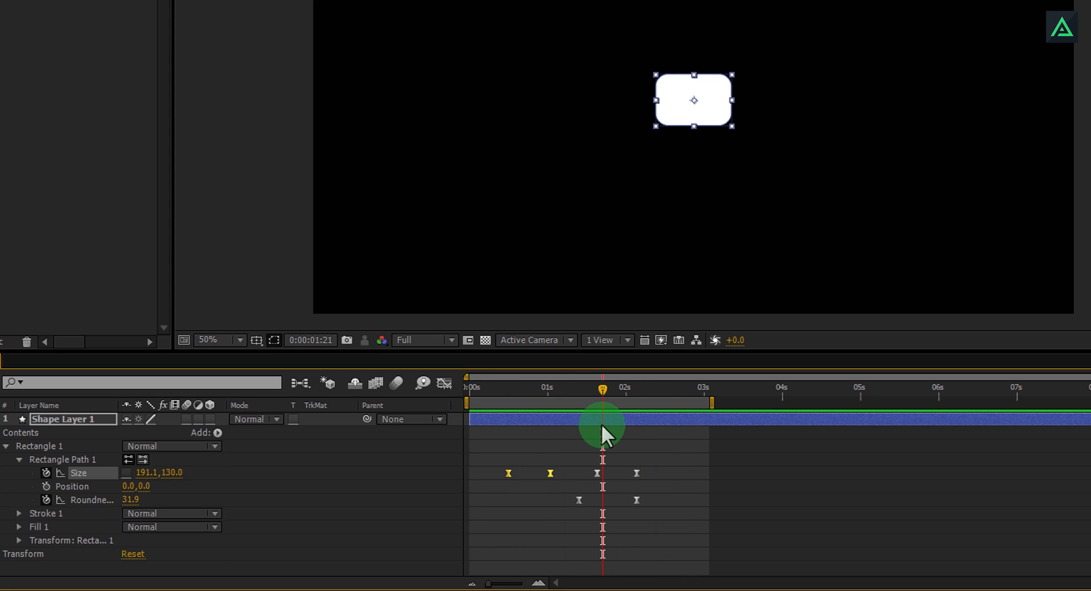
left_click_drag(657, 466, 623, 475)
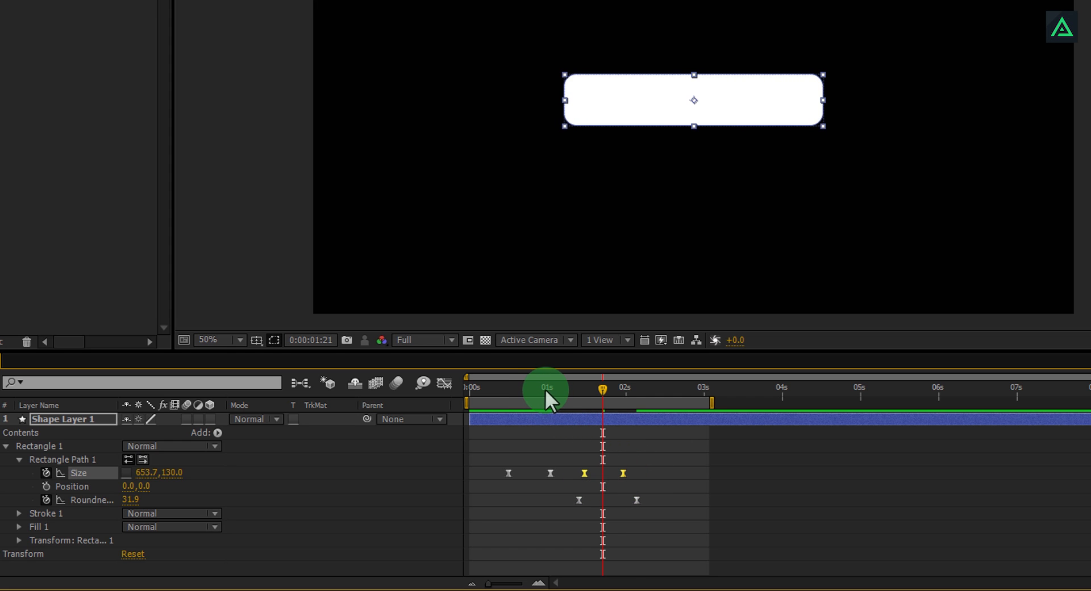
key("space")
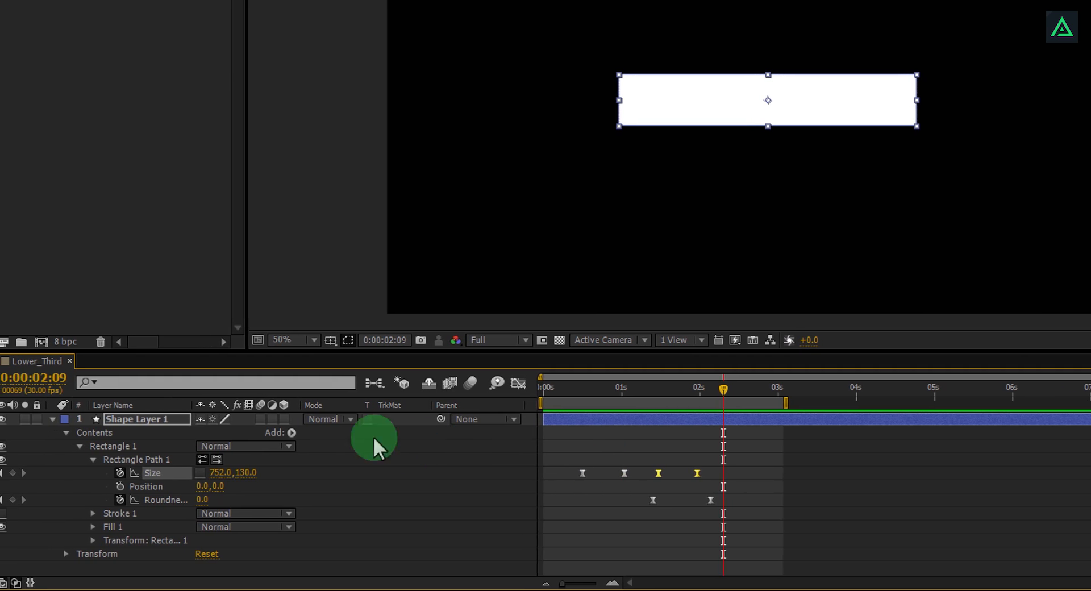
Collapse the shape layer's properties and rename the layer Name Plate.
left_click(63, 422)
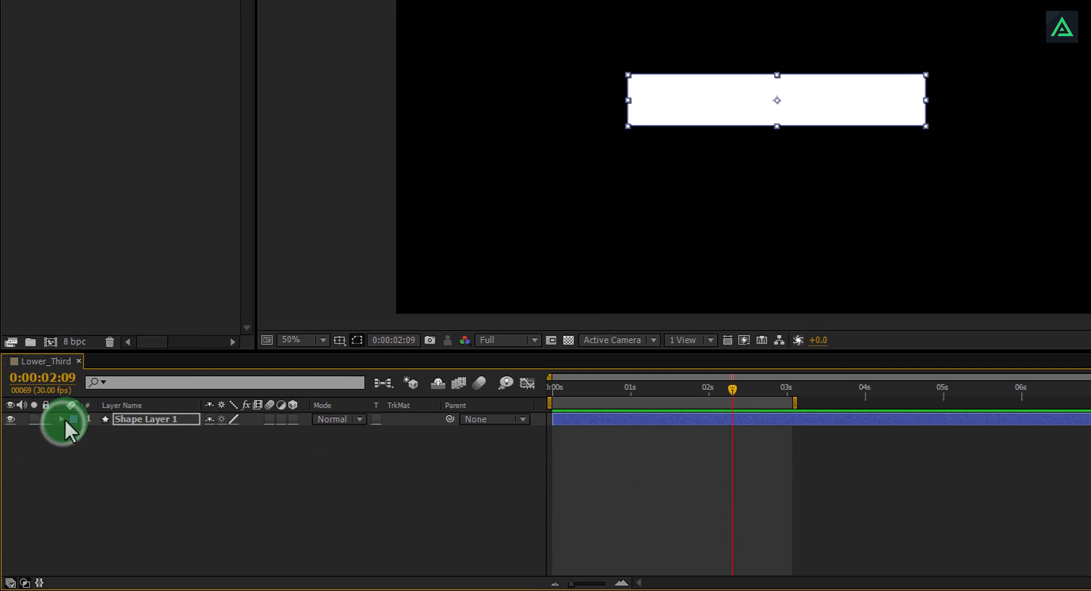
right_click(130, 421)
left_click(170, 408)
type("Name")
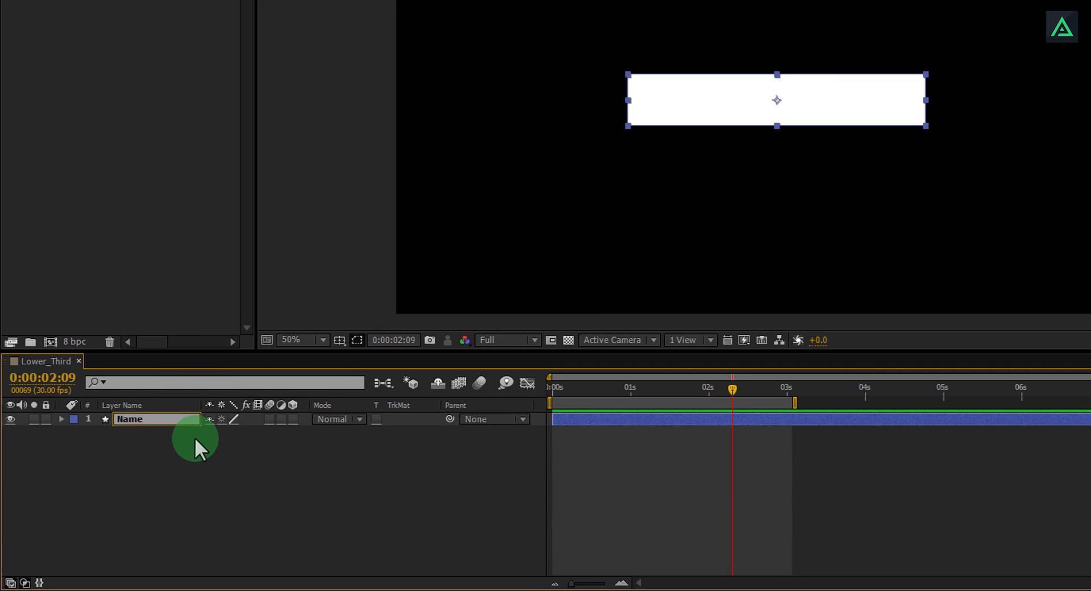
type(" Plate")
key("Return")
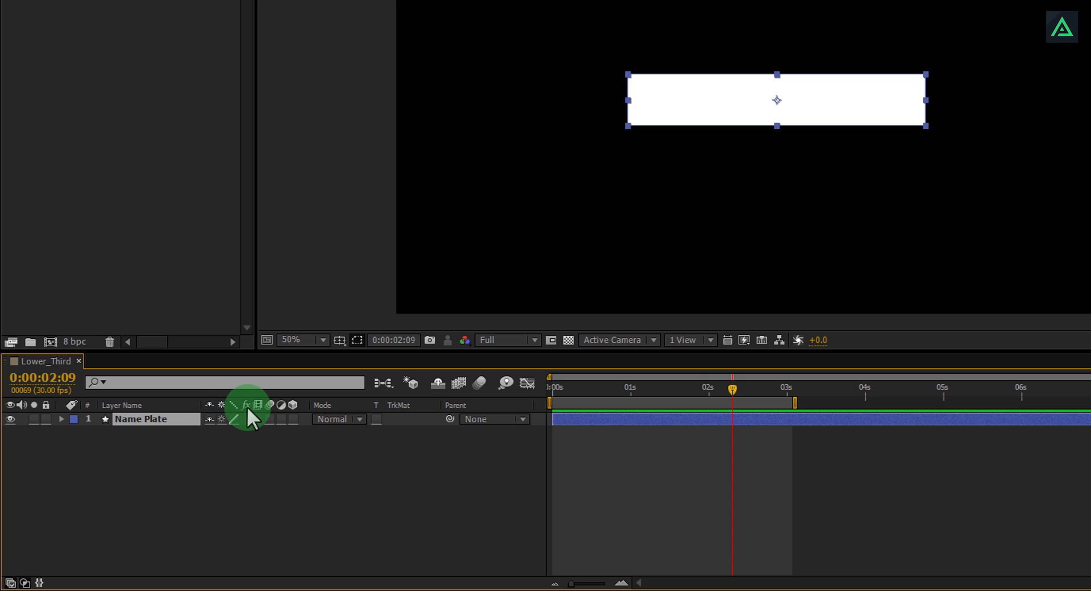
Enable motion blur for the Name Plate layer and the composition, and preview the animation.
right_click(300, 408)
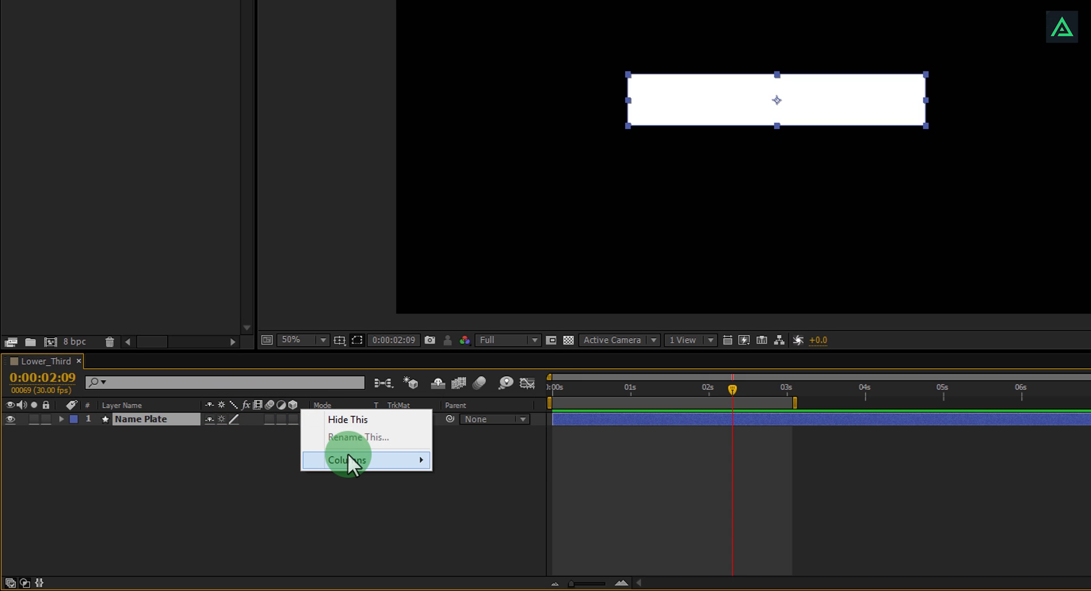
mouse_move(359, 455)
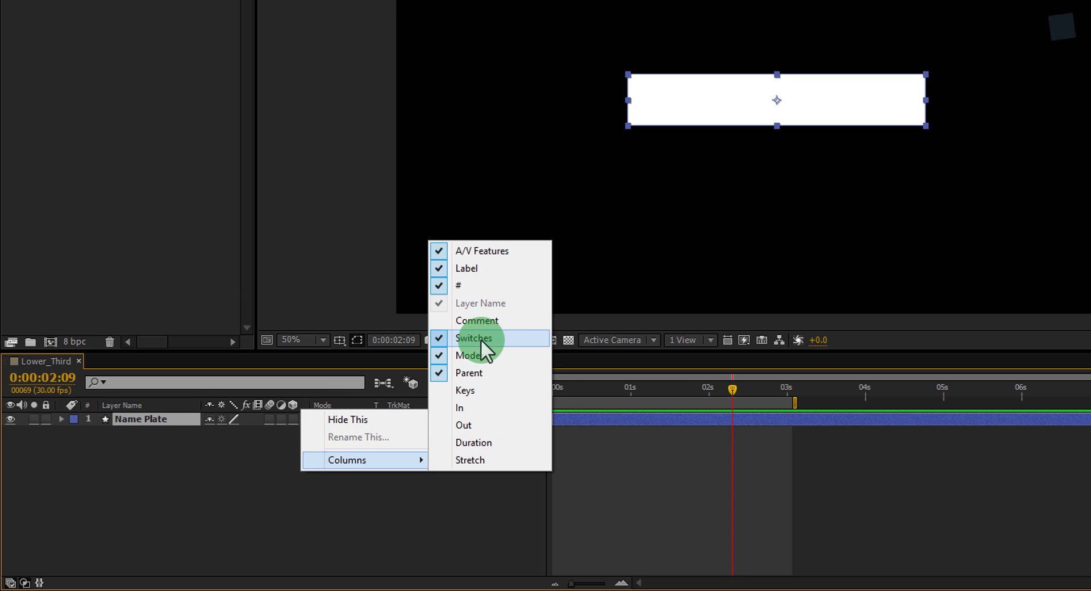
left_click(266, 419)
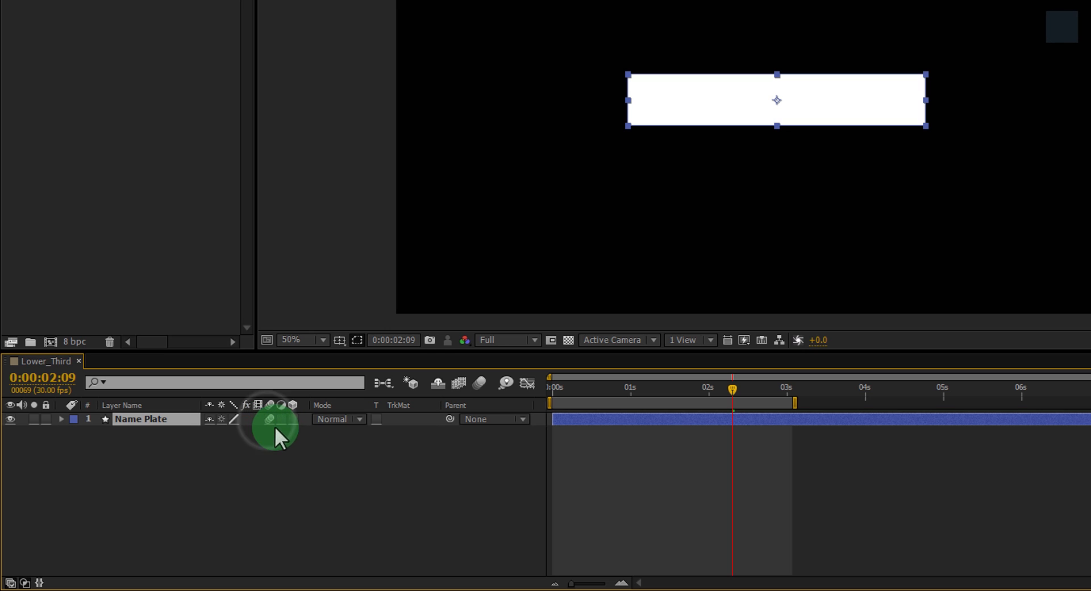
left_click(479, 384)
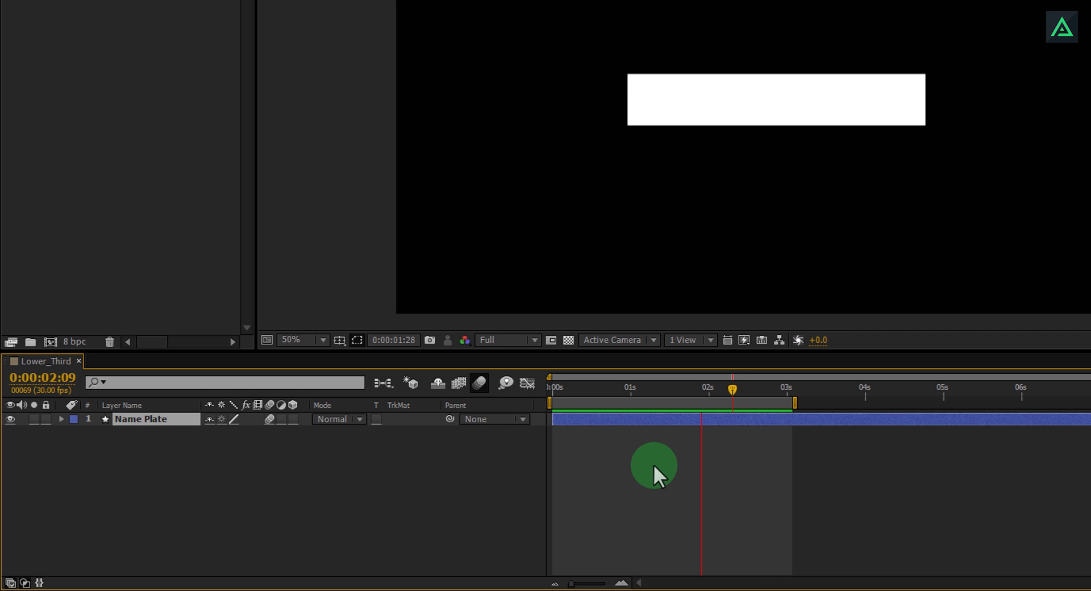
left_click(691, 414)
Duplicate the Name Plate layer and shift the copy about five frames later in time.
left_click_drag(632, 392, 689, 410)
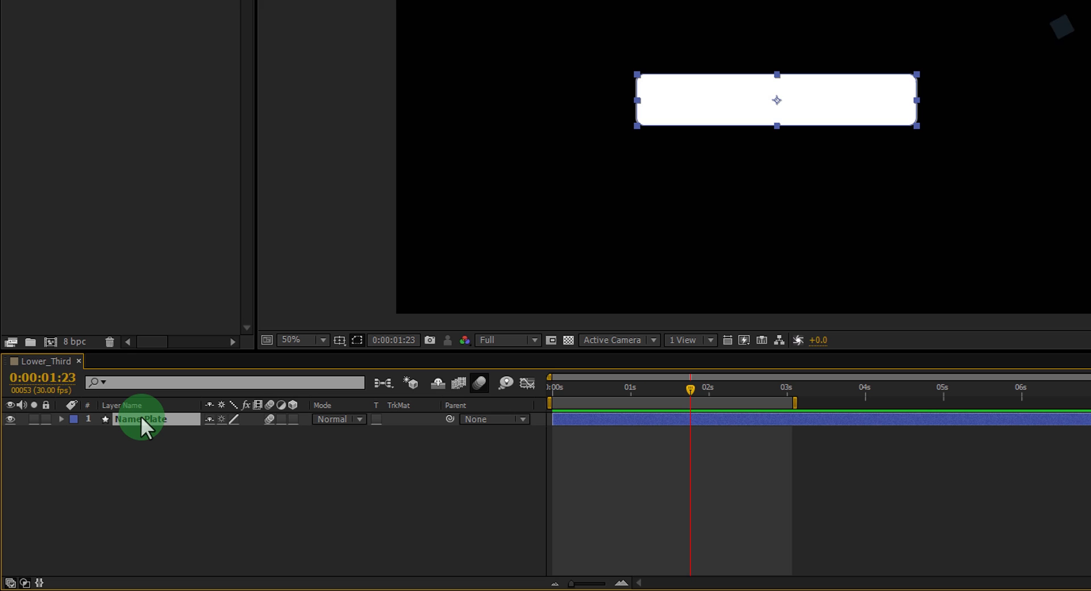
key("ctrl+d")
left_click(161, 417)
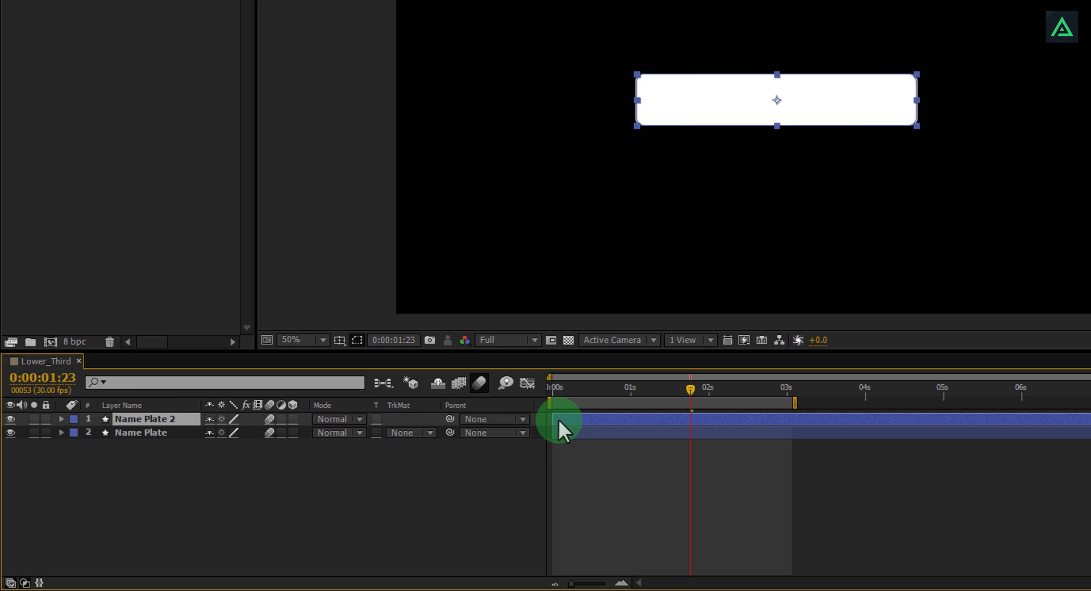
left_click_drag(558, 418, 571, 420)
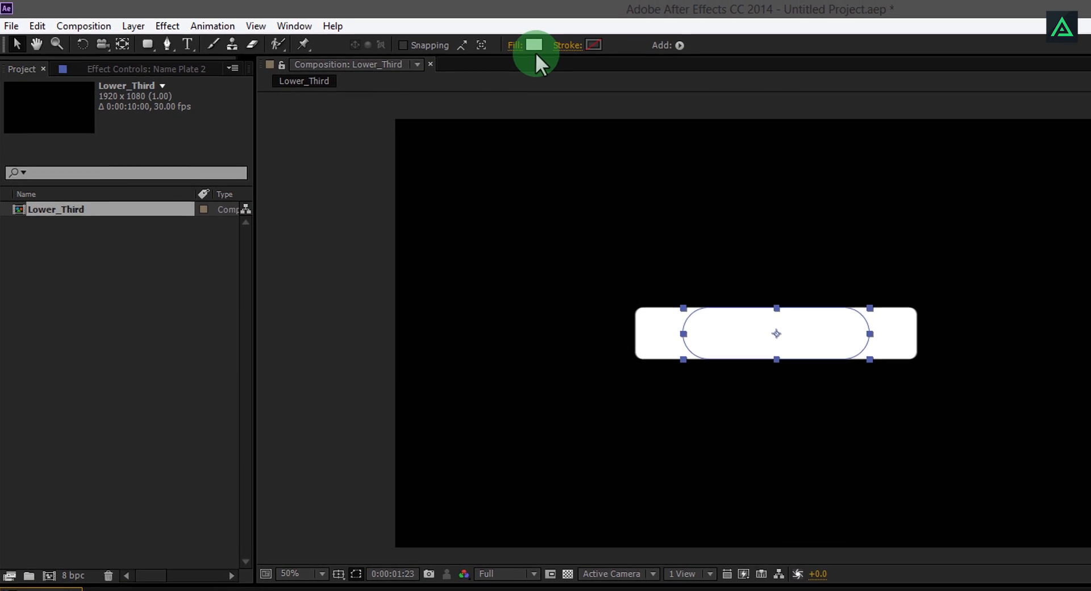
Change the fill color of the duplicated name plate to a light red.
left_click(534, 45)
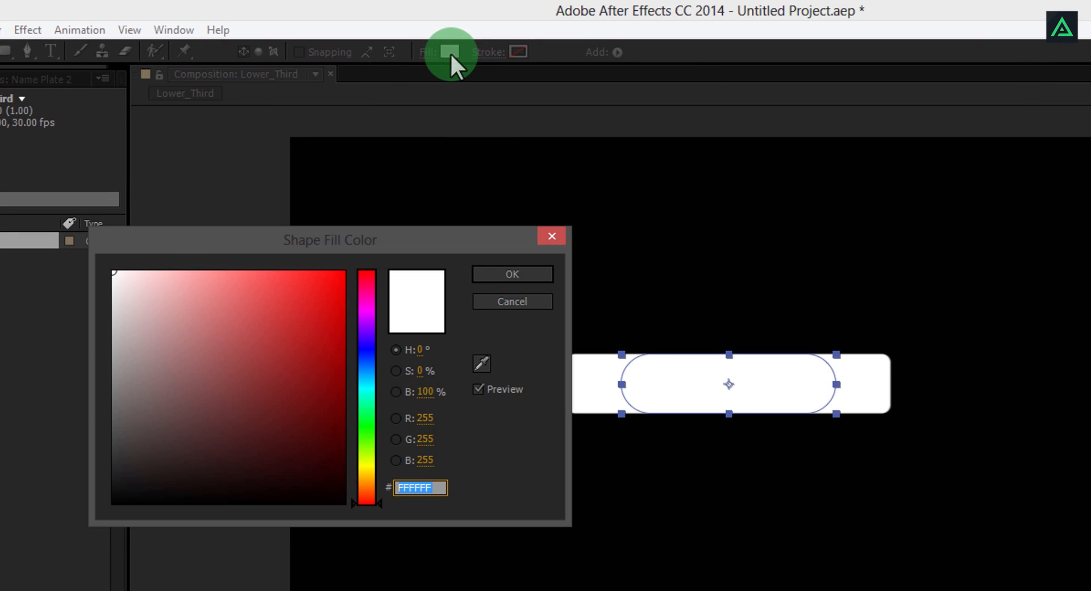
left_click(242, 321)
mouse_move(242, 321)
left_mouse_down()
mouse_move(236, 299)
mouse_move(264, 290)
left_mouse_up()
left_click(462, 307)
left_click(486, 273)
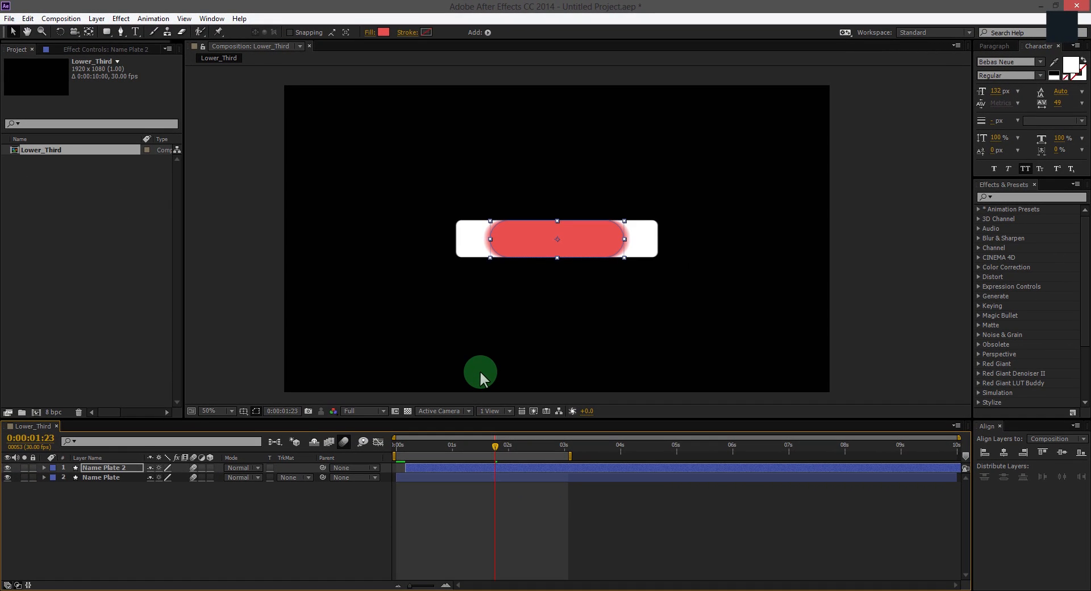
Preview and scrub the red plate's animation over the white plate.
key("KP_0")
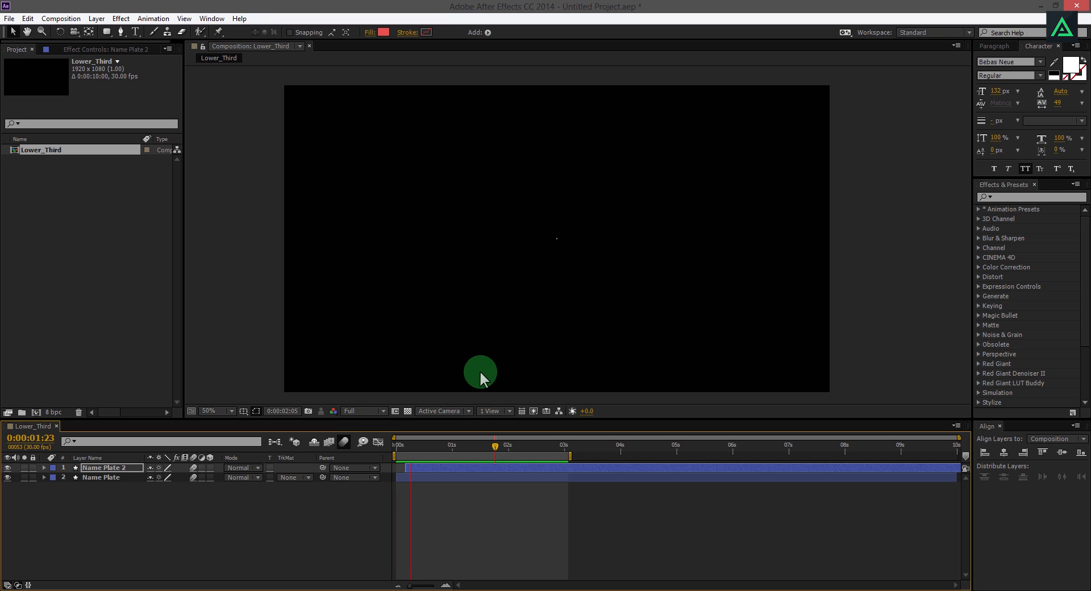
left_click(479, 370)
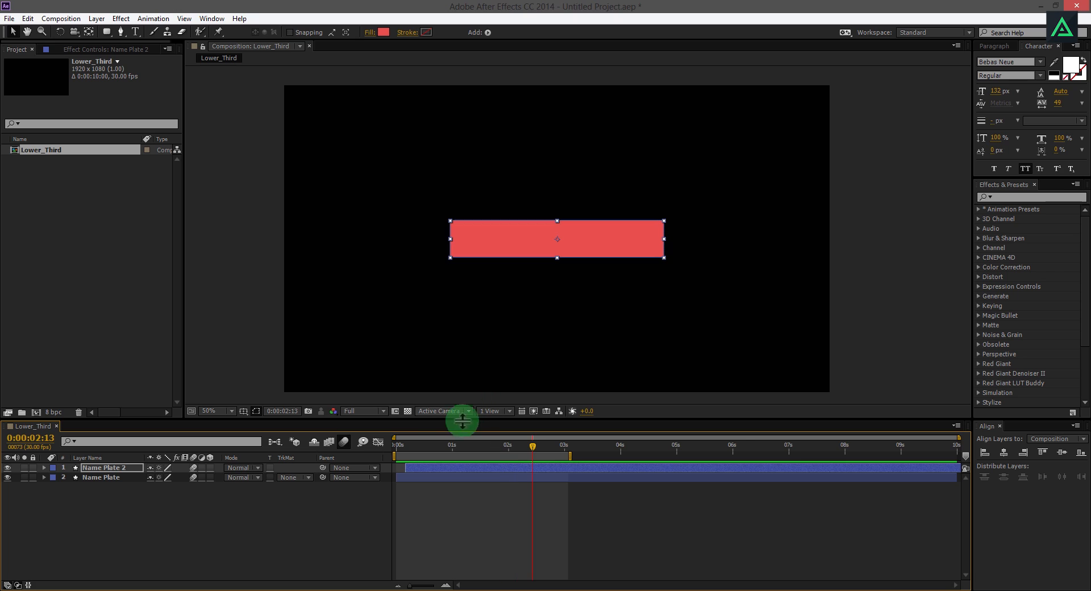
left_click_drag(426, 446, 521, 465)
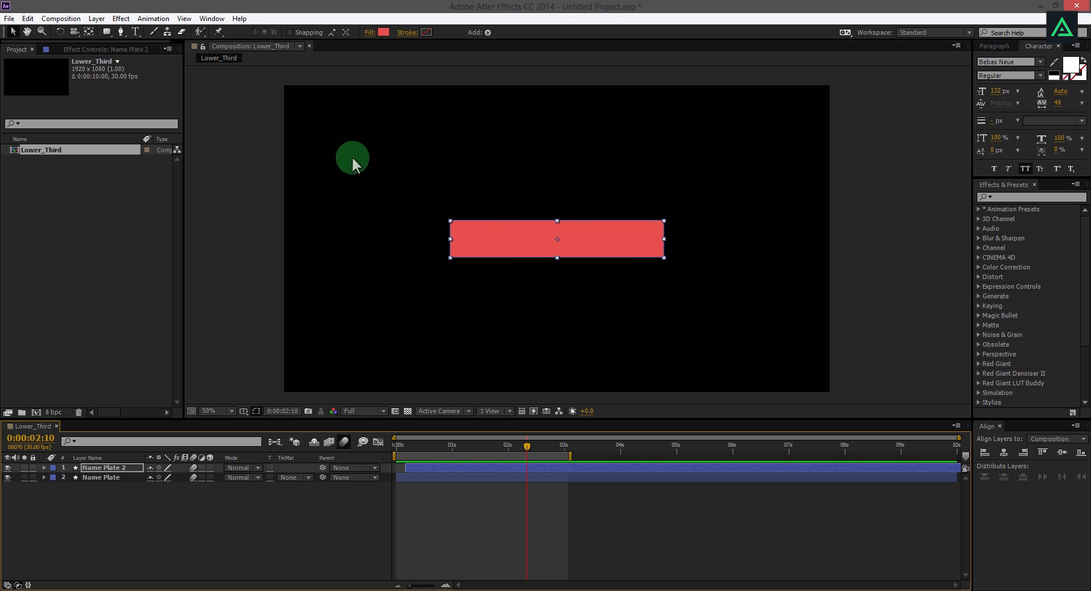
Add a text layer with the person's full name and position it over the middle of the red plate.
left_click(136, 32)
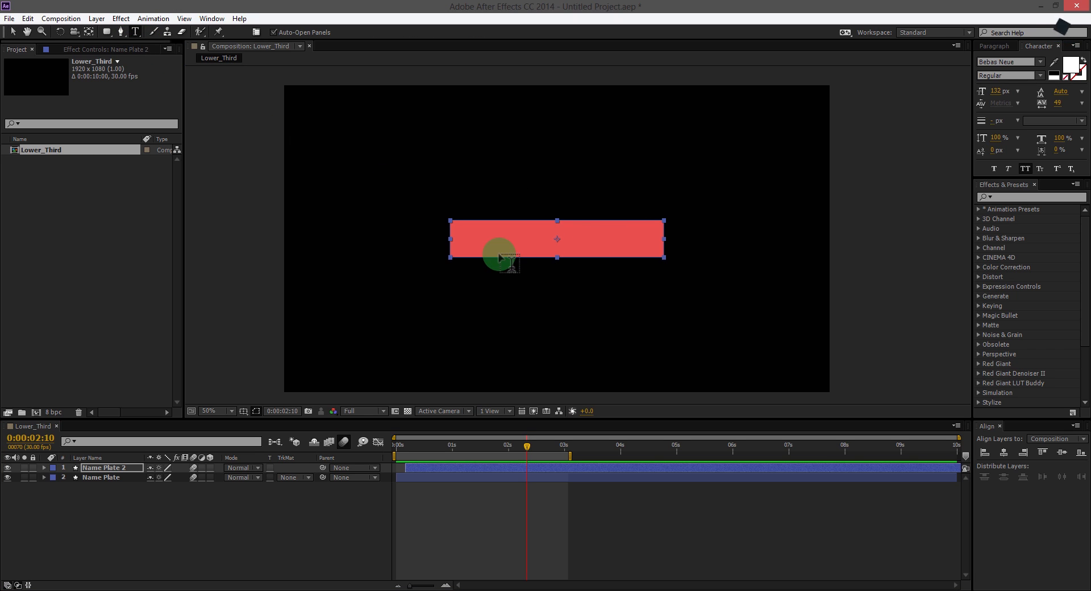
left_click(498, 294)
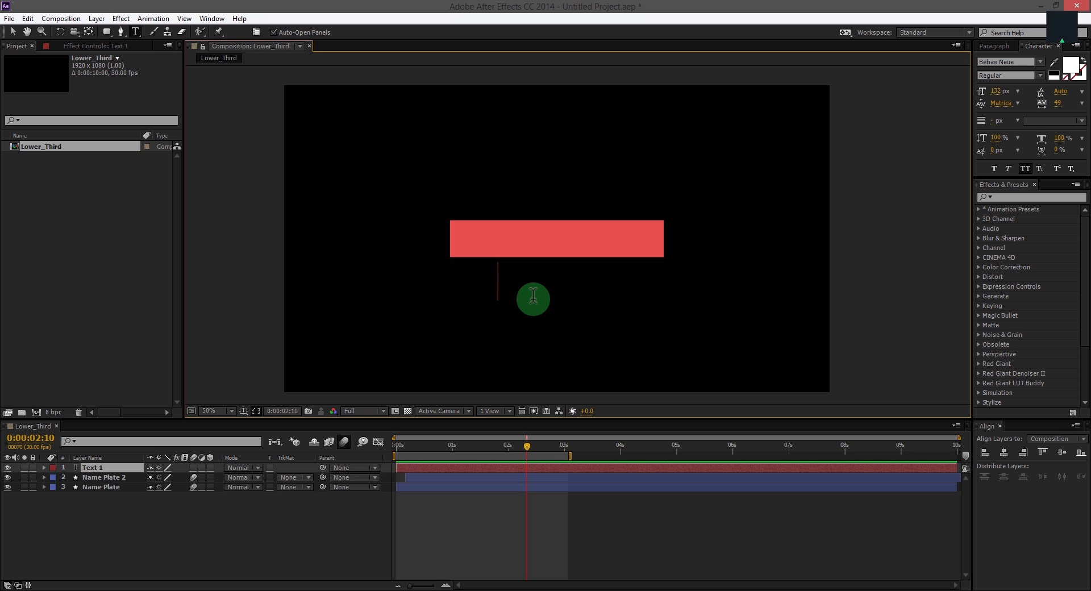
type("BARRY ALLEN")
key("ctrl+Return")
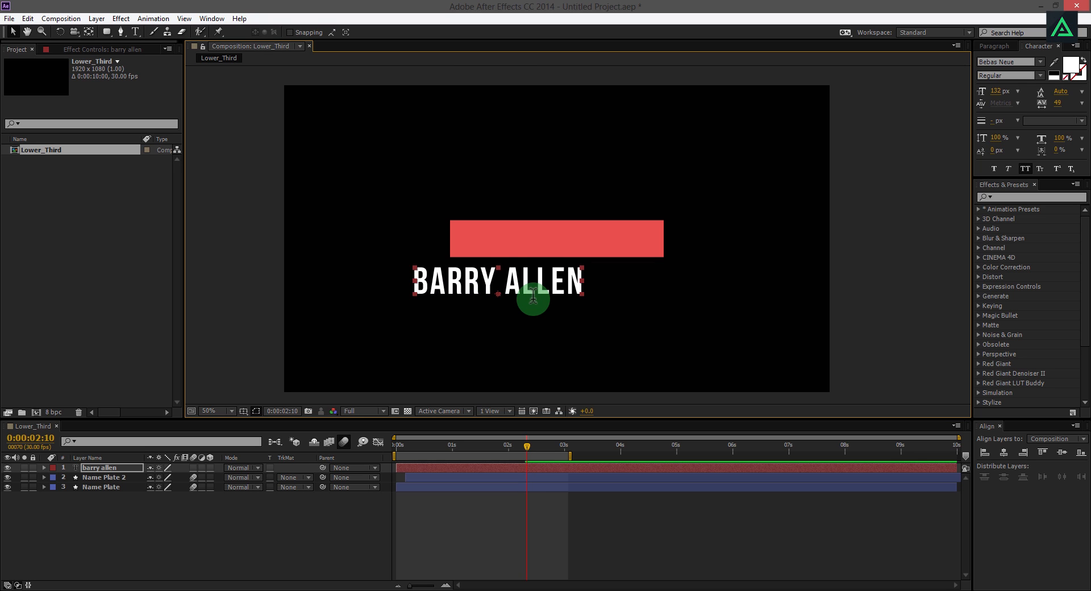
key("v")
left_click_drag(533, 295, 588, 246)
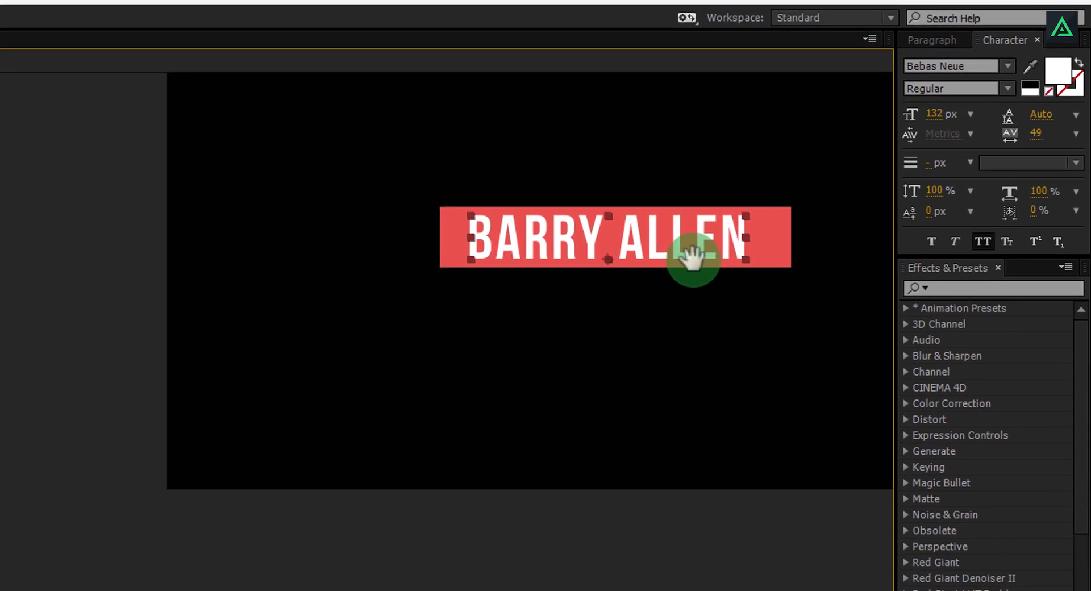
Set the name text's font size to 103 px and its tracking to 50.
left_click_drag(920, 131, 588, 261)
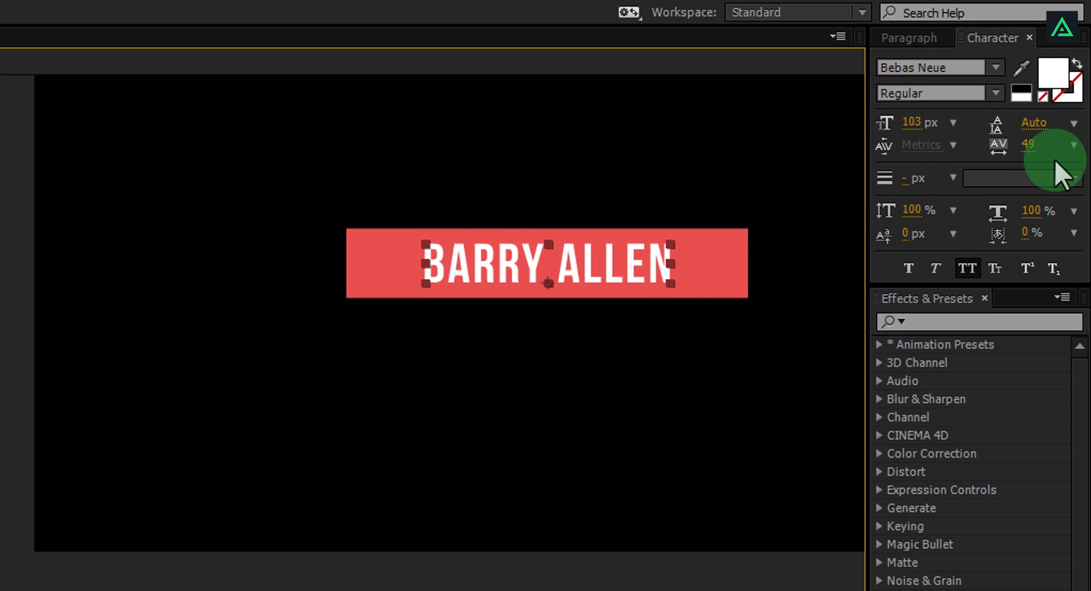
left_click(1031, 144)
type("50")
key("Return")
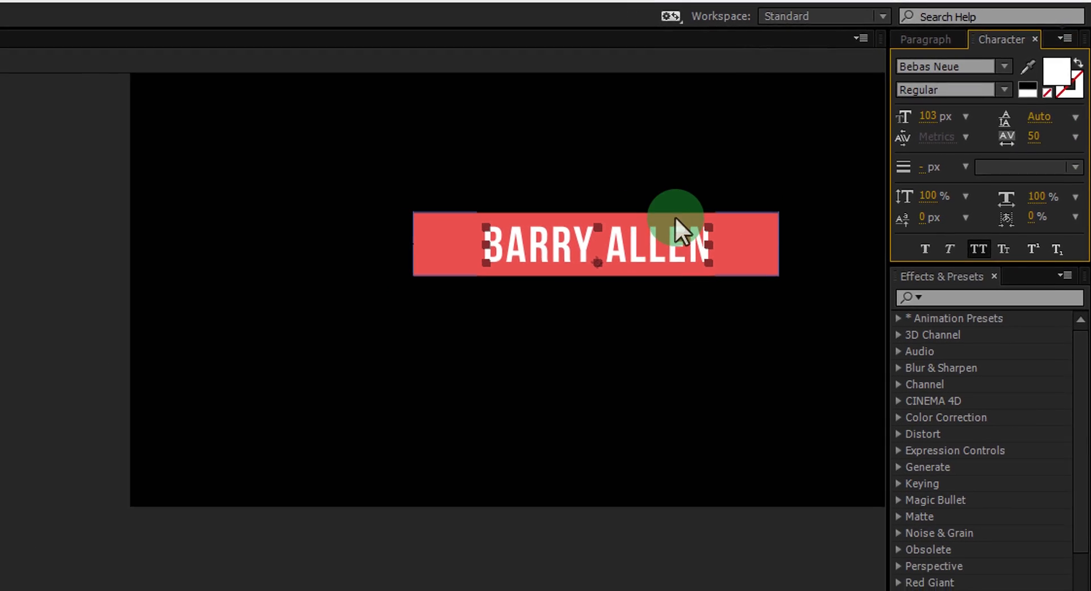
key("space")
left_click_drag(636, 231, 143, 354)
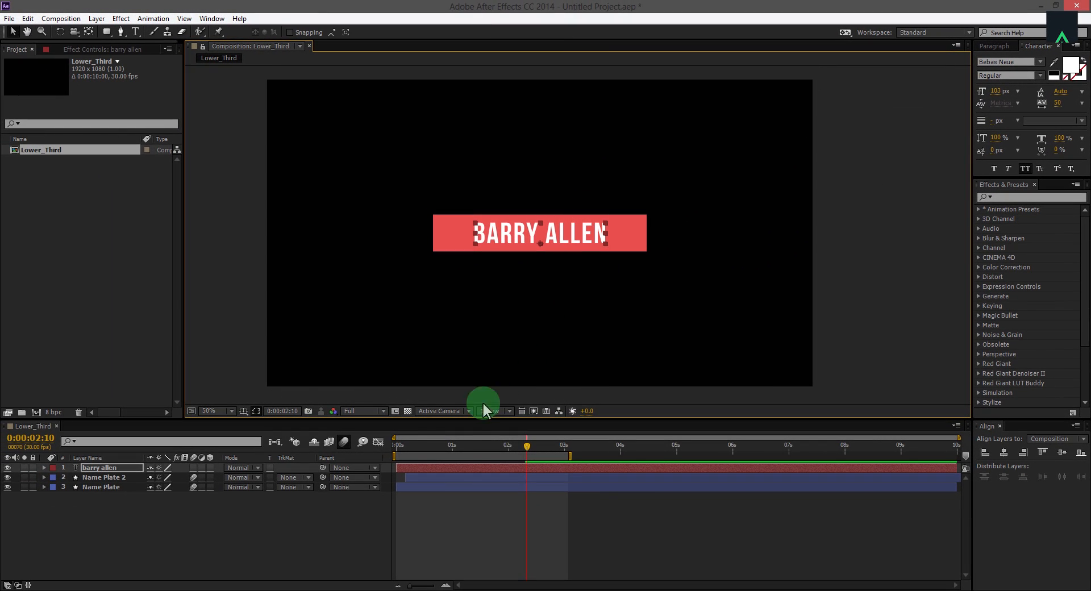
Scrub through the plate expansion to check how the name text appears against the two plates.
left_click_drag(434, 445, 453, 446)
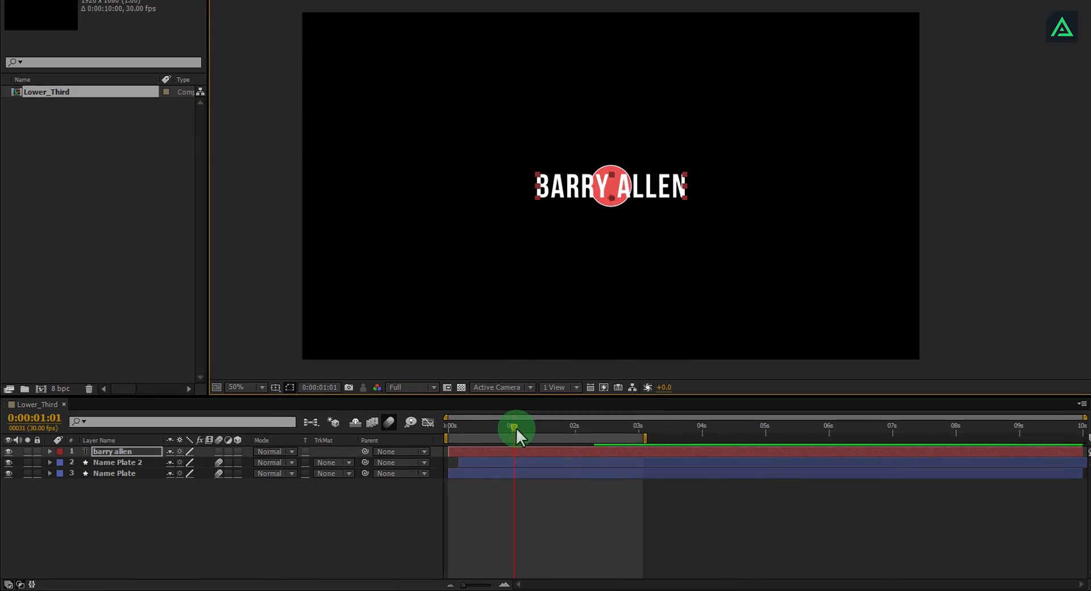
left_click_drag(516, 429, 557, 433)
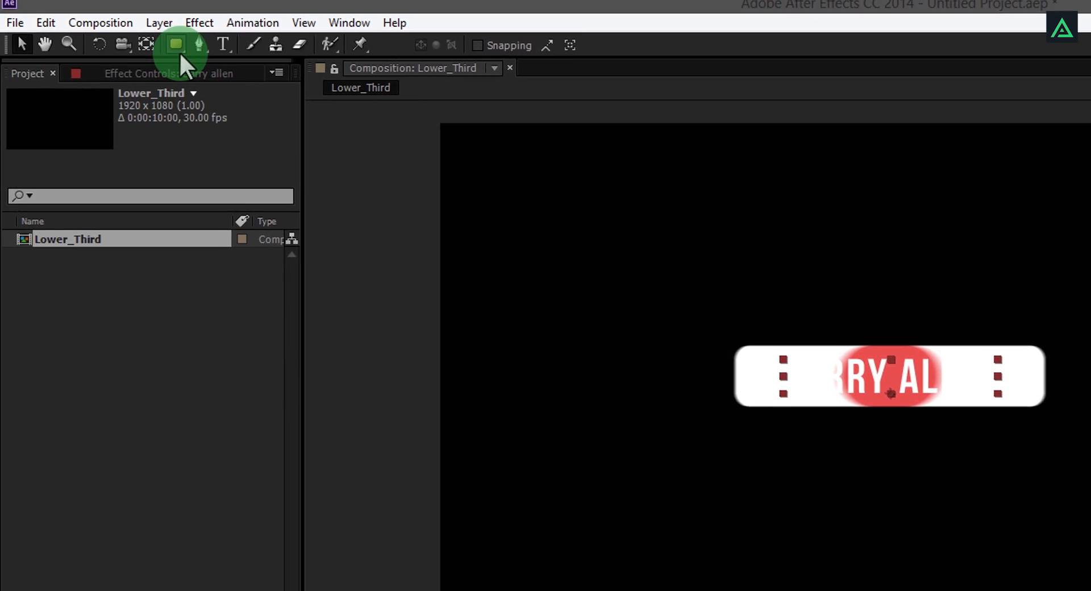
With no layer selected, draw a red rectangle shape that exactly covers the fully expanded red name plate at 0:00:02:10.
left_click_drag(180, 54, 283, 54)
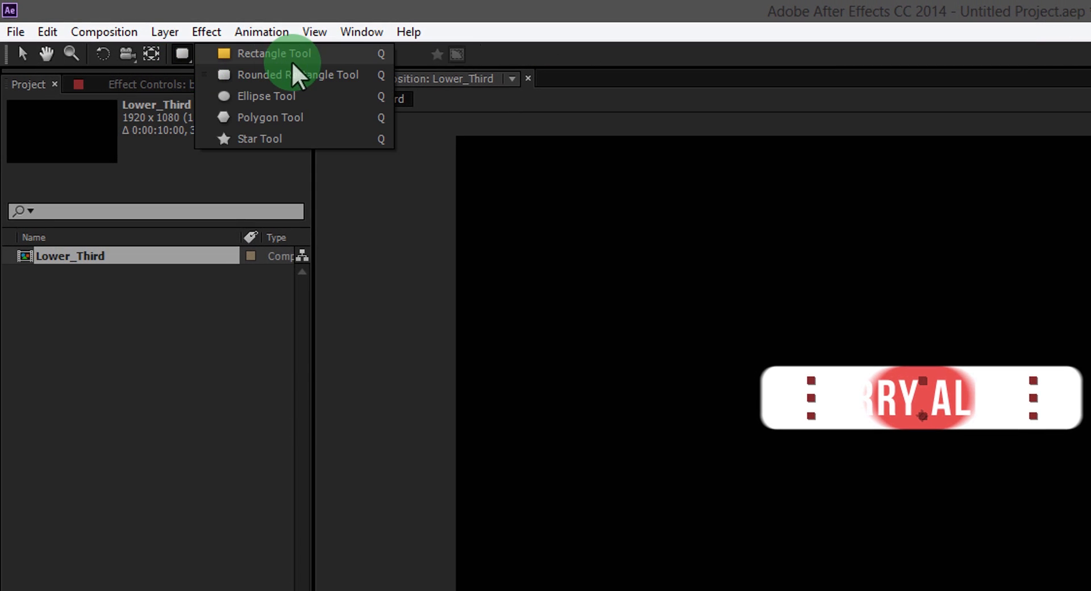
left_click(339, 56)
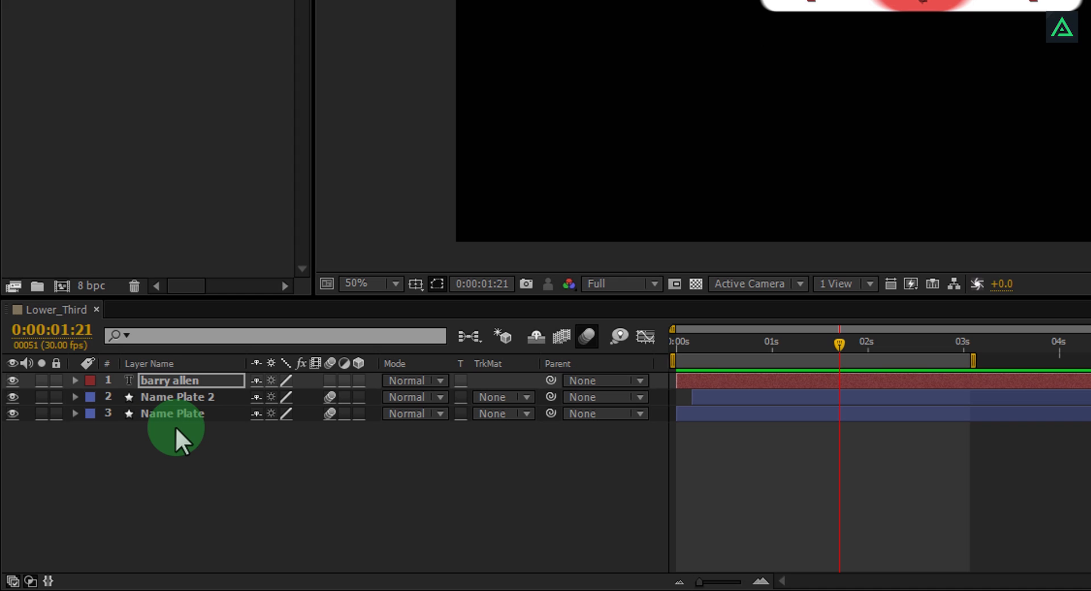
left_click(174, 577)
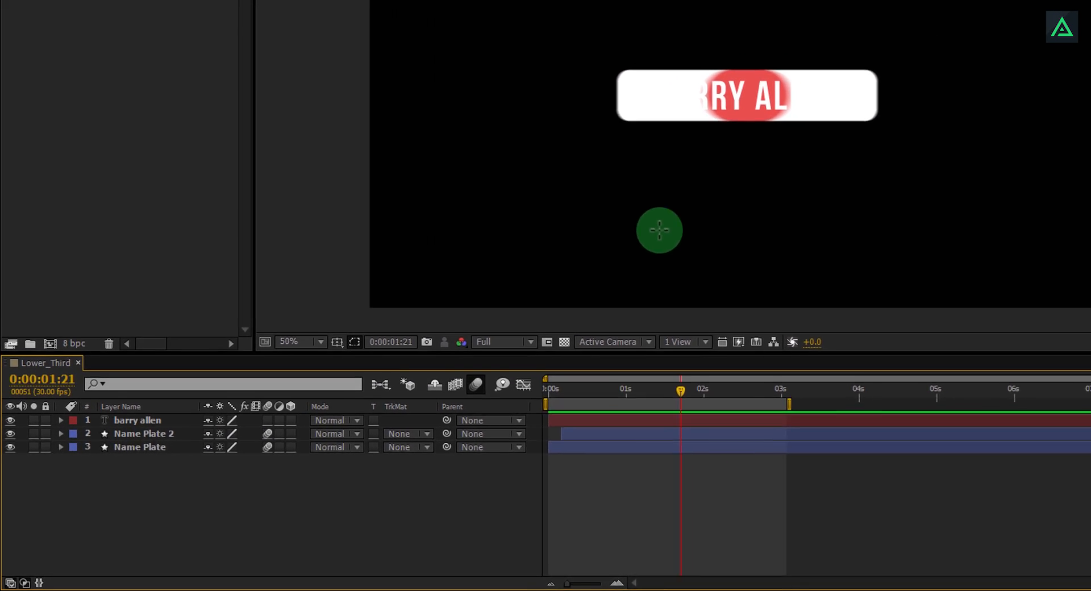
left_click_drag(681, 390, 726, 390)
left_click_drag(525, 444, 527, 444)
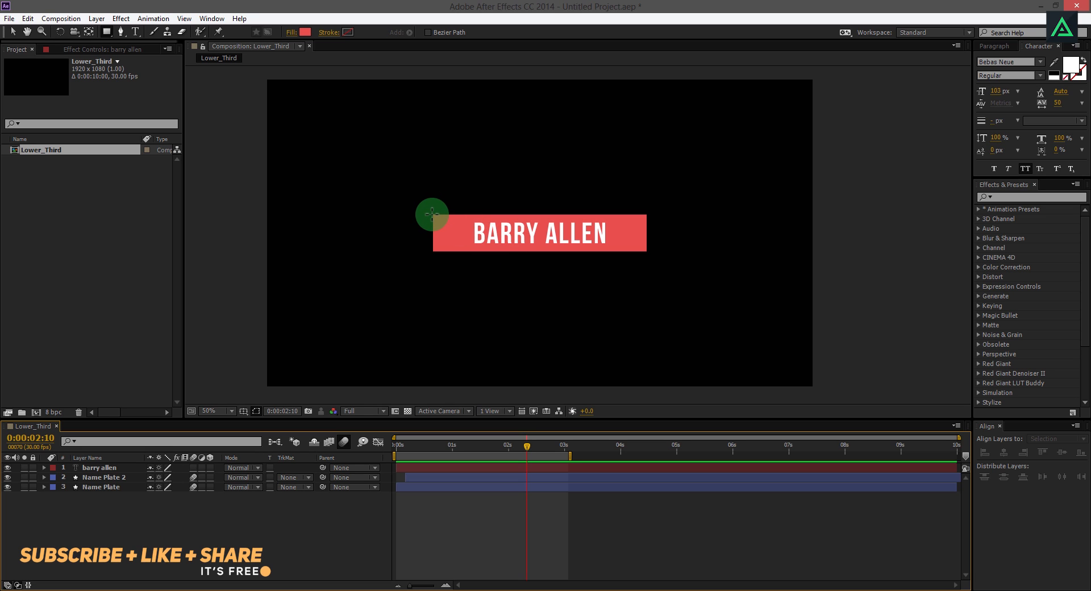
mouse_move(432, 214)
left_mouse_down()
mouse_move(531, 246)
mouse_move(647, 252)
left_mouse_up()
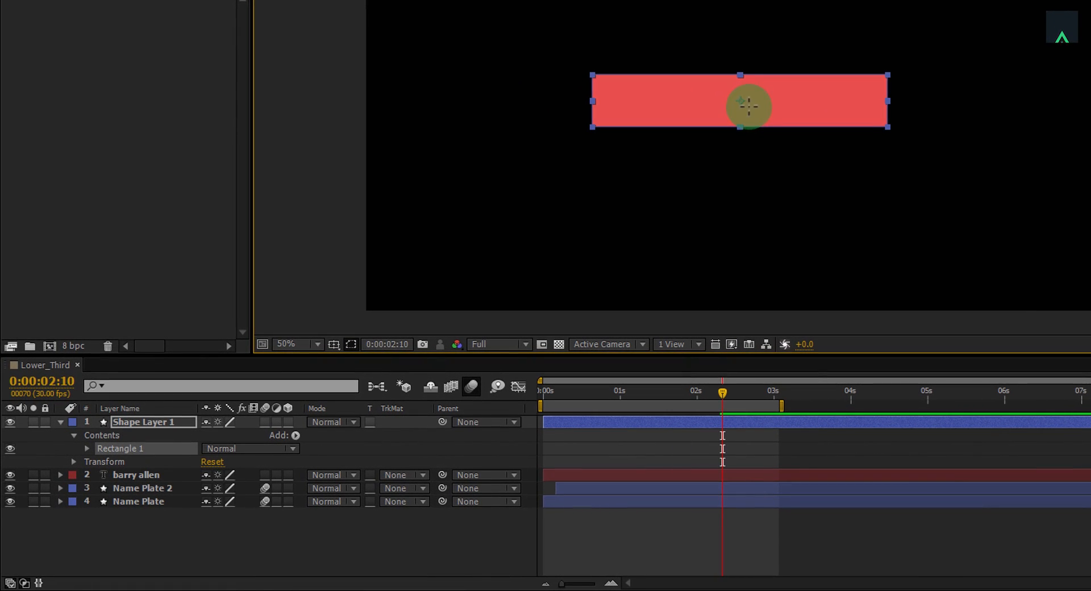
Keyframe the new rectangle layer's scale at 0:00:02:00 with a horizontal scale of 0% and the vertical scale at 100%.
key("s")
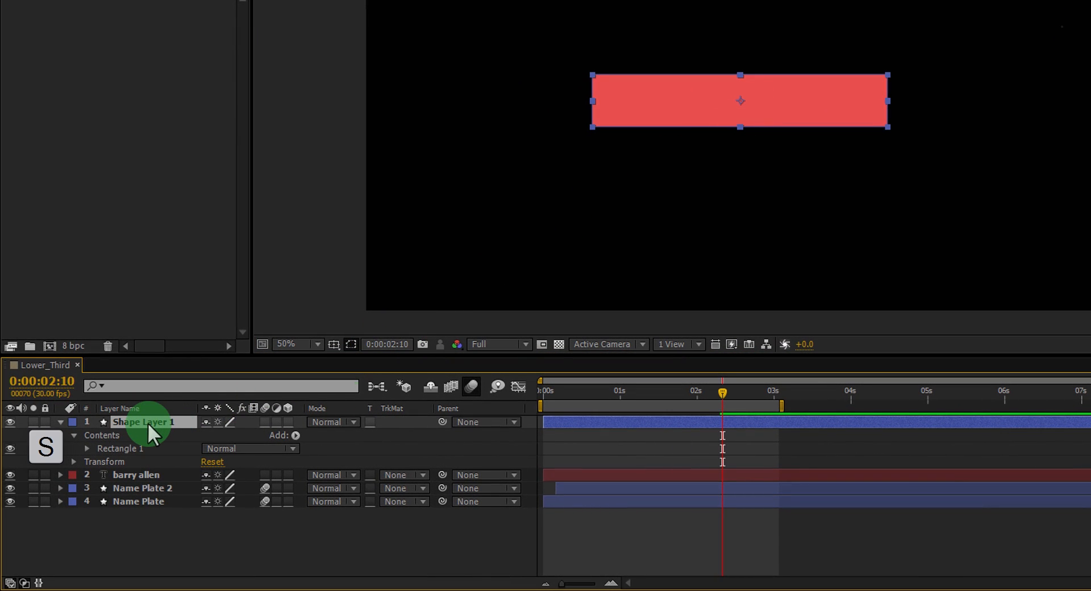
left_click(205, 435)
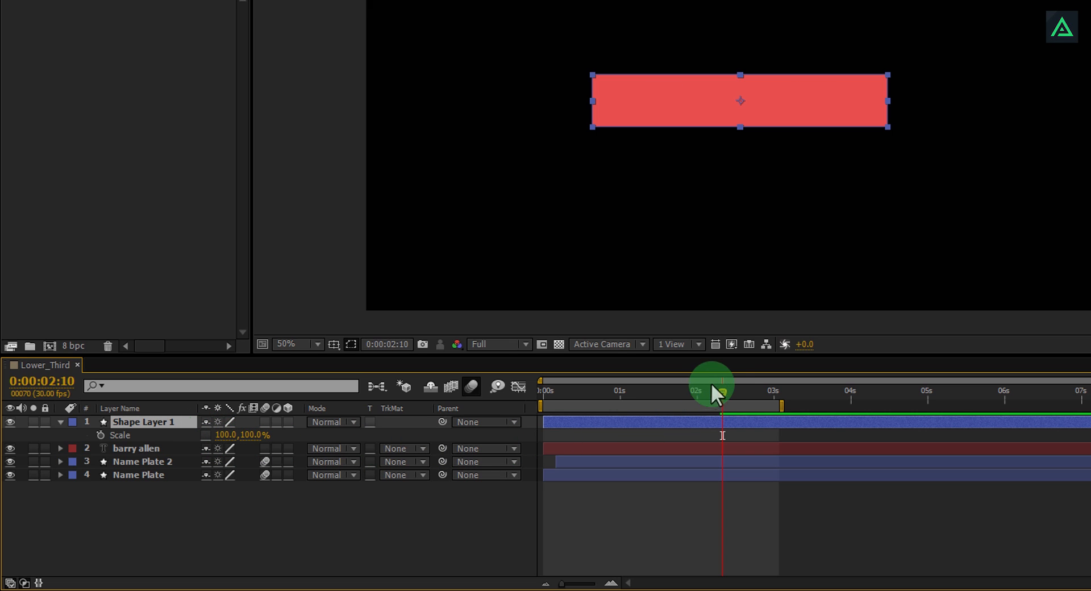
left_click_drag(721, 393, 697, 399)
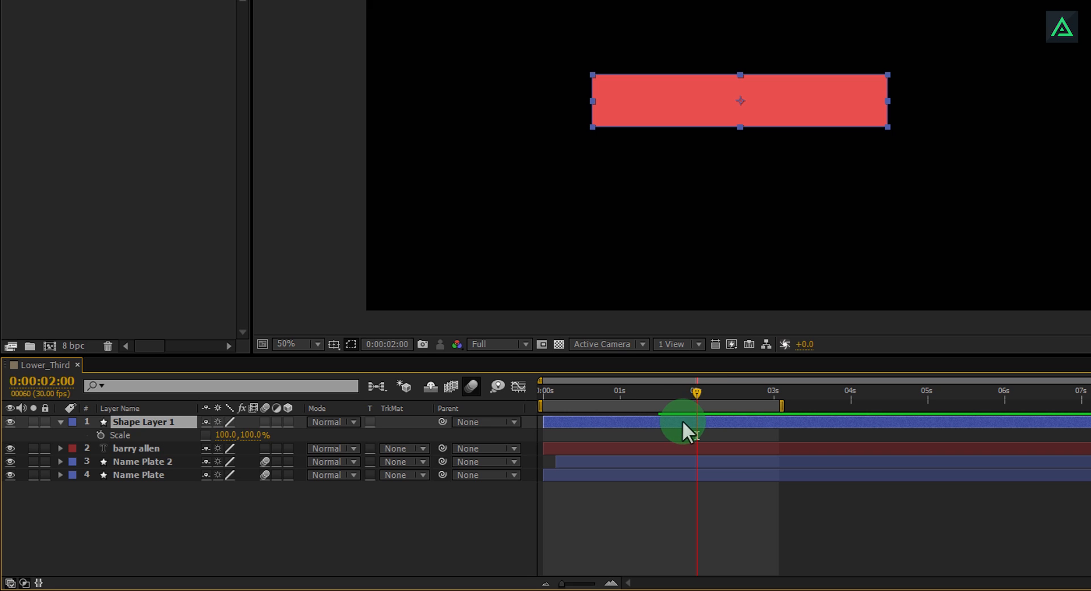
left_click(100, 434)
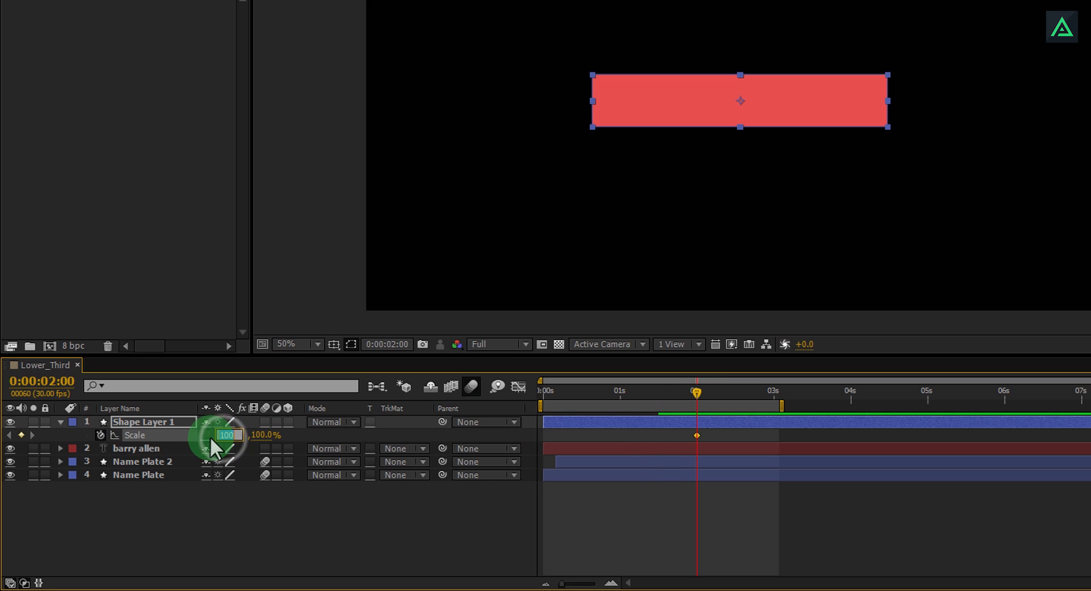
type("0")
key("Return")
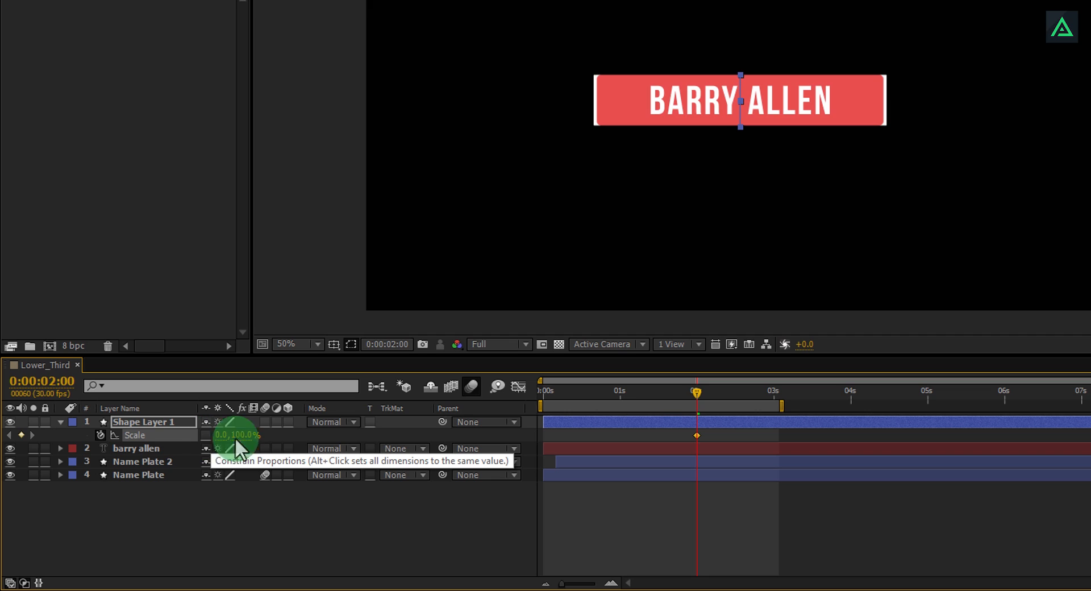
Set the rectangle's horizontal scale to 100% at 0:00:02:16 and scrub through its expansion.
left_click_drag(689, 393, 704, 389)
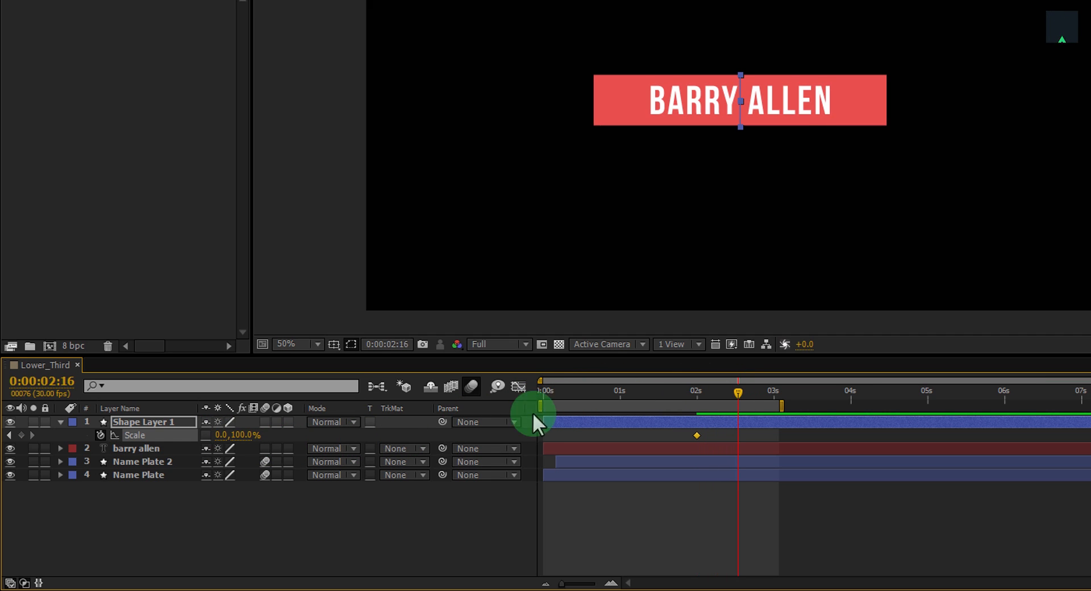
left_click(222, 435)
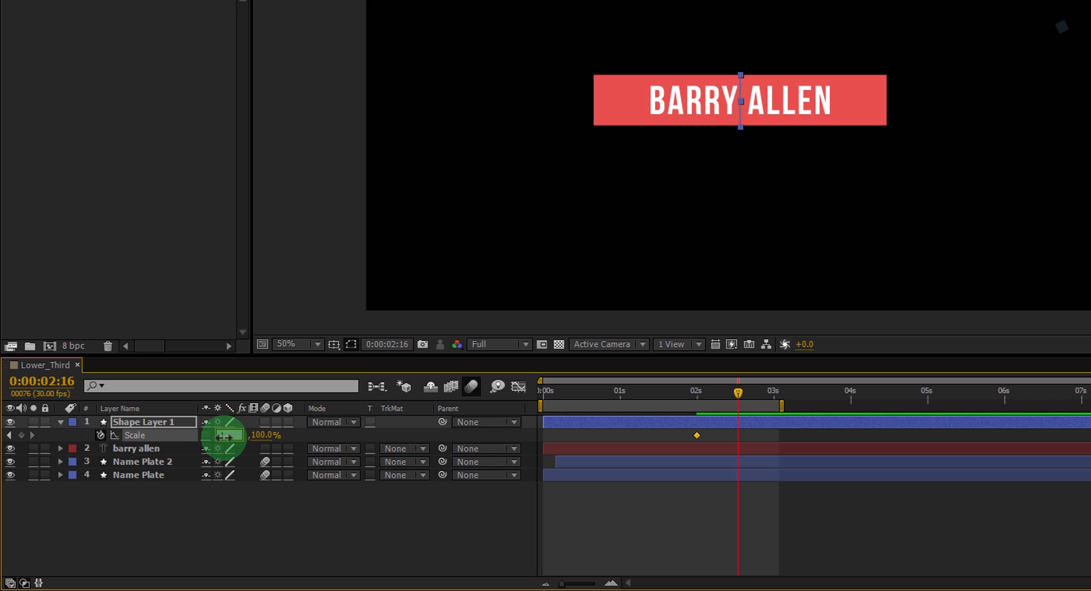
key("Return")
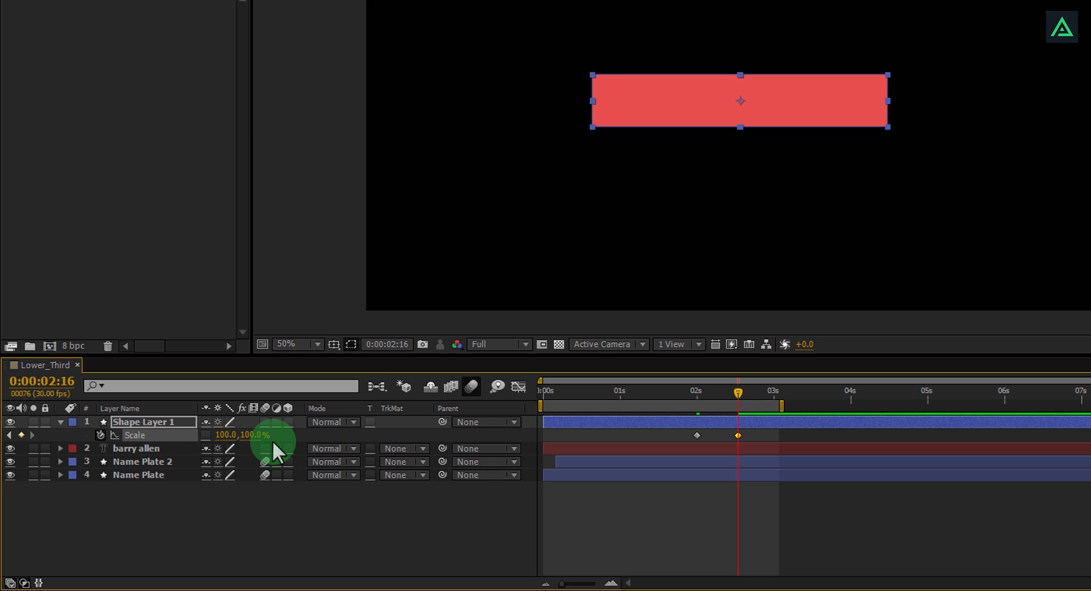
left_click_drag(698, 392, 737, 397)
left_click(732, 431)
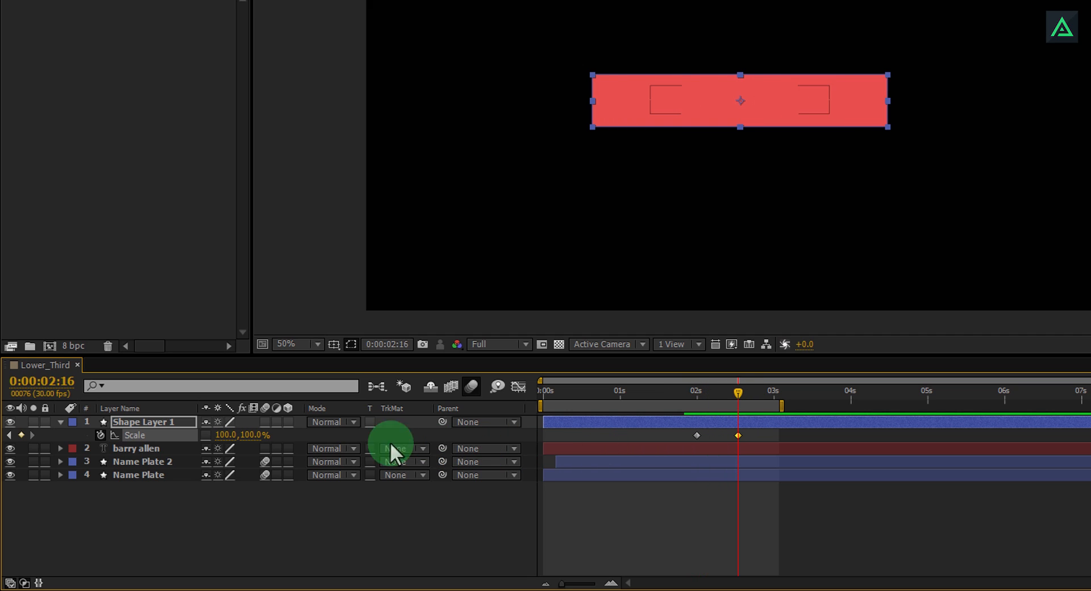
Rename the text layer to Name and the rectangle shape layer to Name Mask.
right_click(159, 446)
left_click(183, 434)
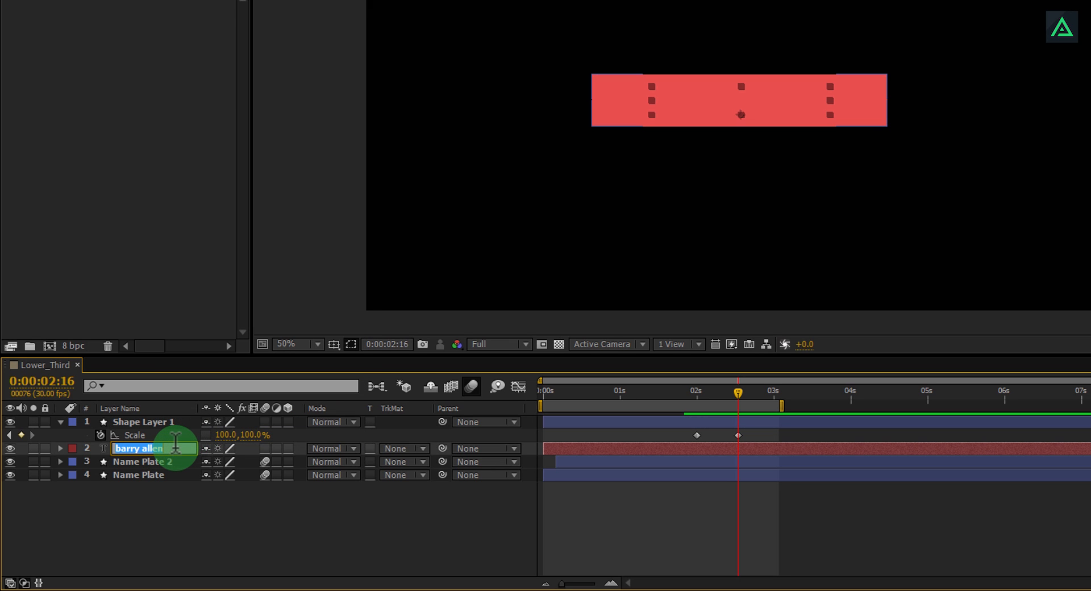
type("Name")
key("Return")
right_click(161, 421)
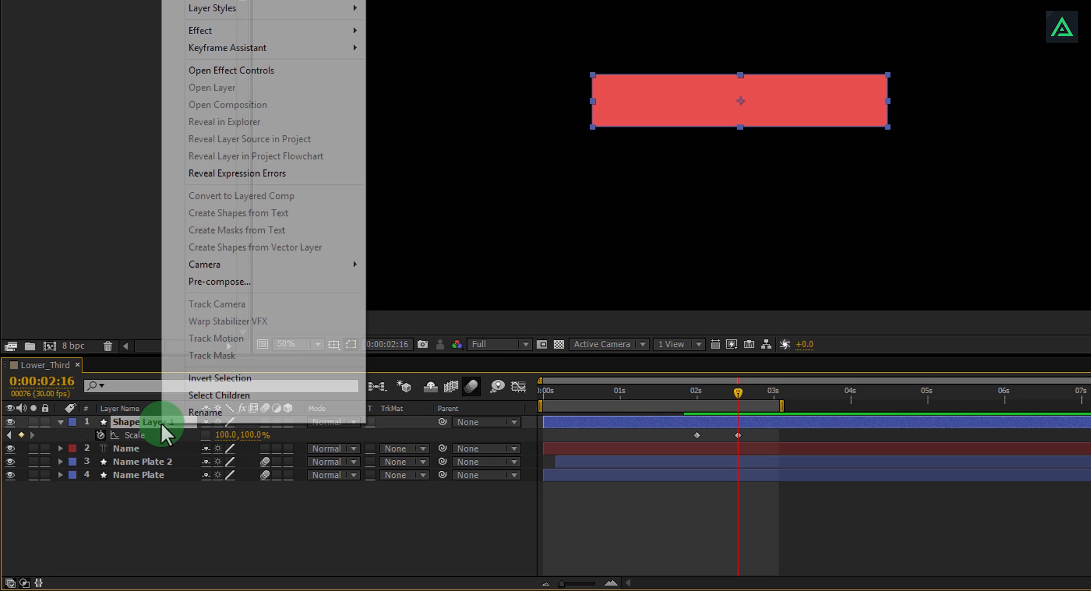
left_click(172, 414)
type("Name Mask")
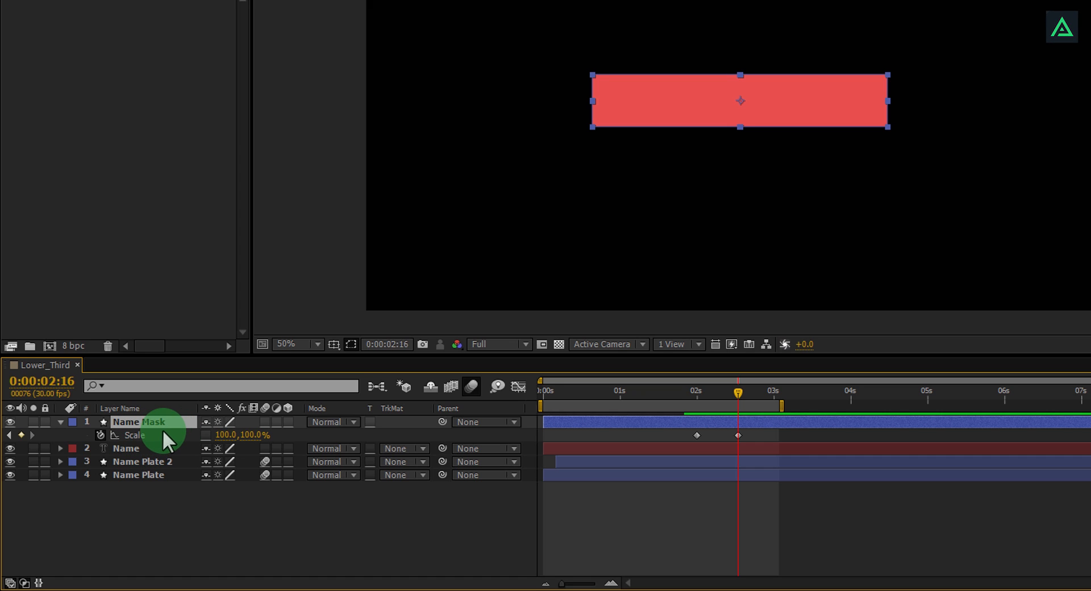
Set the Name layer's track matte to Alpha Matte "Name Mask".
right_click(416, 405)
mouse_move(494, 456)
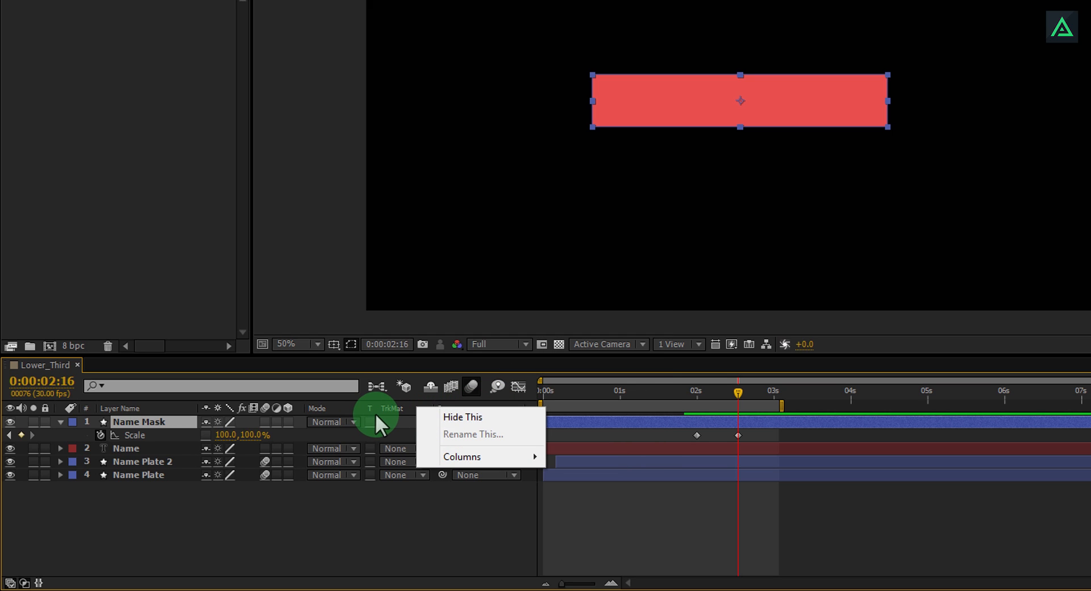
left_click(398, 446)
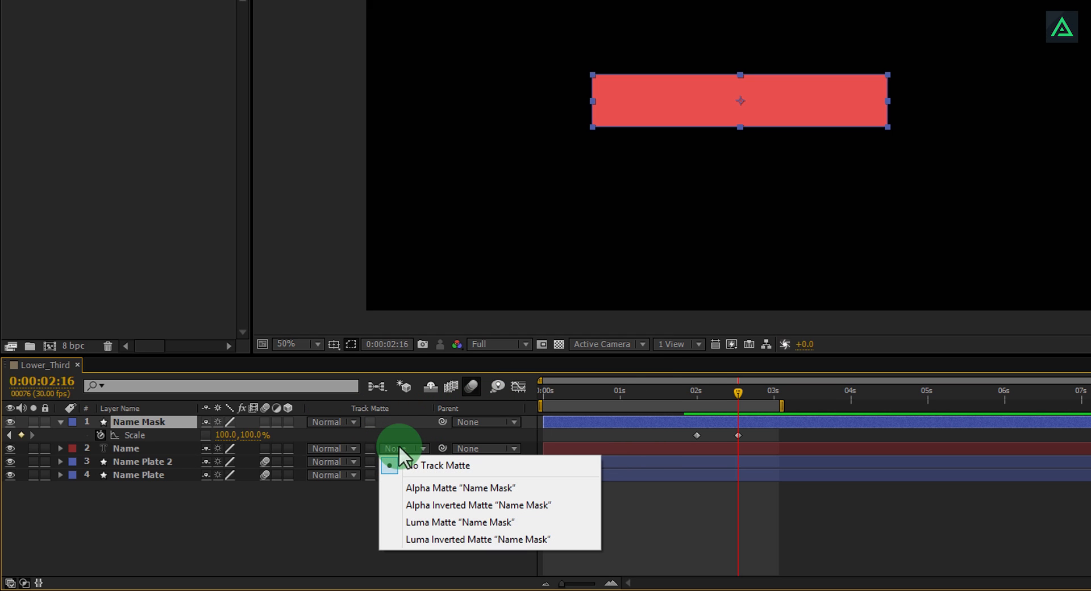
left_click(441, 486)
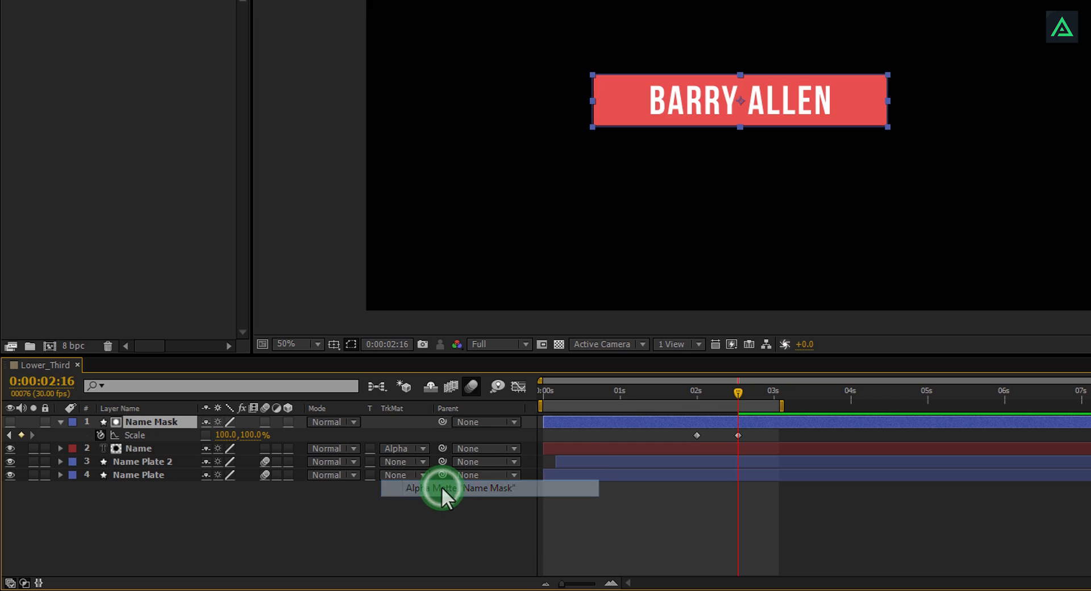
Shift the Name Mask layer slightly earlier to match the red plate's expansion and apply Easy Ease to its scale keyframes.
left_click_drag(690, 391, 650, 442)
left_click(721, 421)
key("F9")
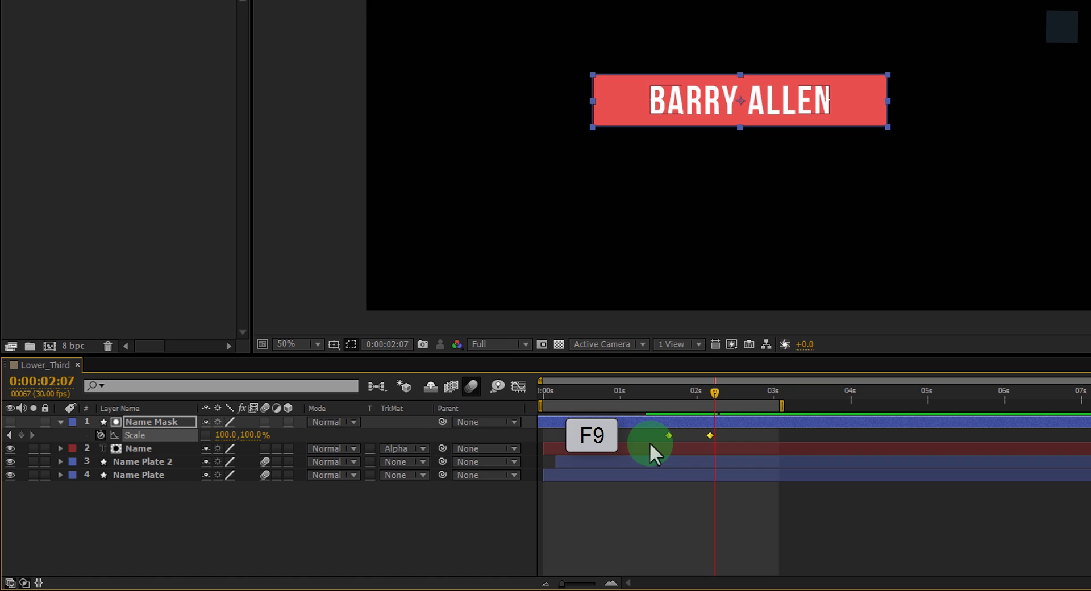
Reshape the Name Mask scale speed curve by extending the last keyframe's incoming influence for a longer slowdown.
left_click(516, 387)
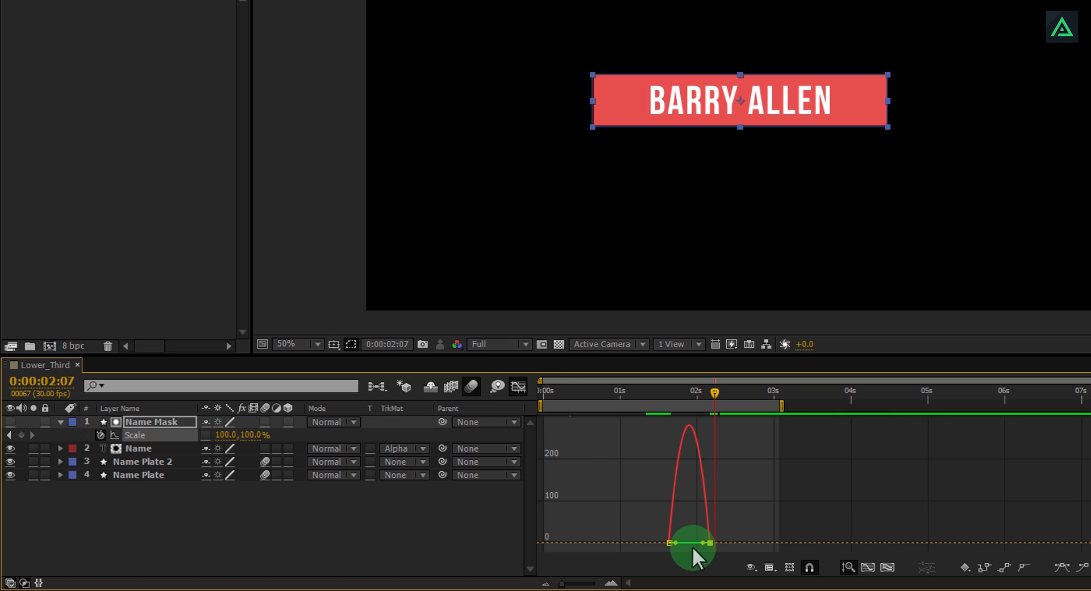
left_click(702, 542)
mouse_move(702, 543)
left_mouse_down()
mouse_move(675, 537)
mouse_move(698, 535)
mouse_move(689, 542)
left_mouse_up()
left_click(515, 386)
left_click(873, 479)
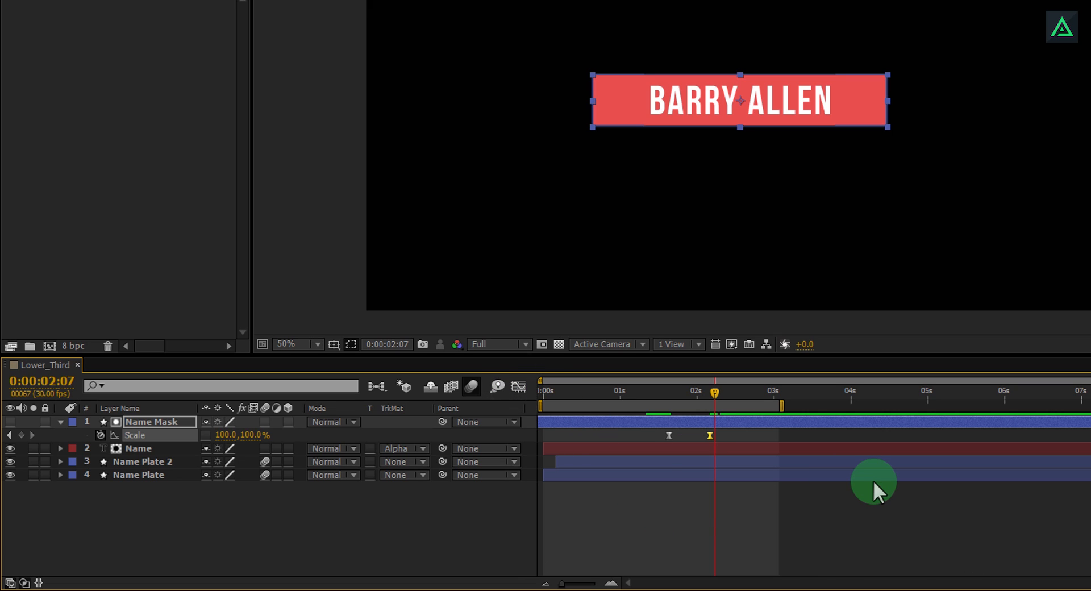
Preview and scrub the name reveal together with the expanding white and red plates.
key("space")
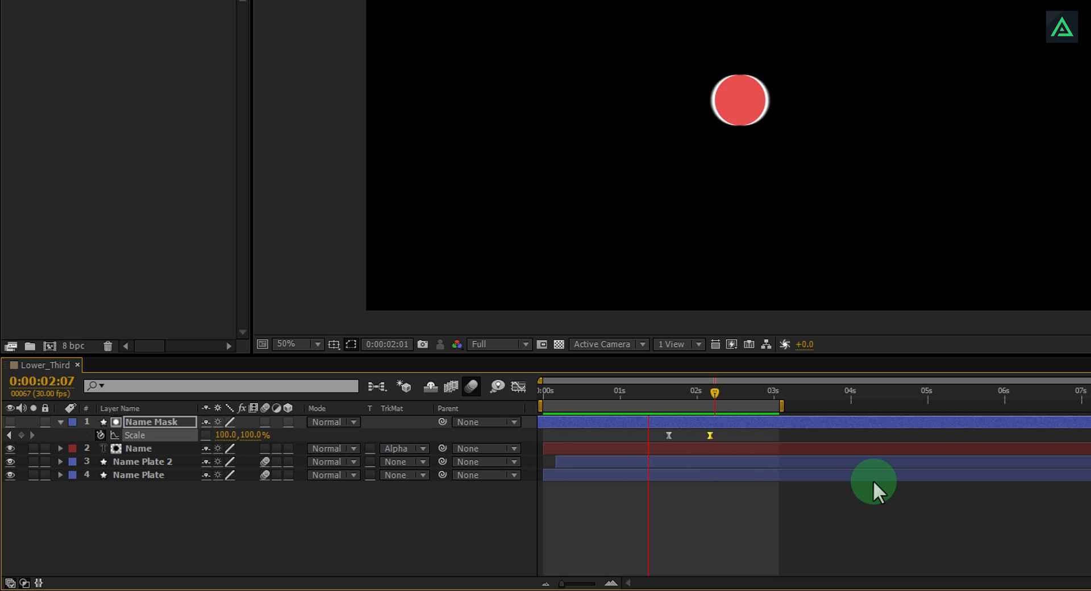
left_click(632, 395)
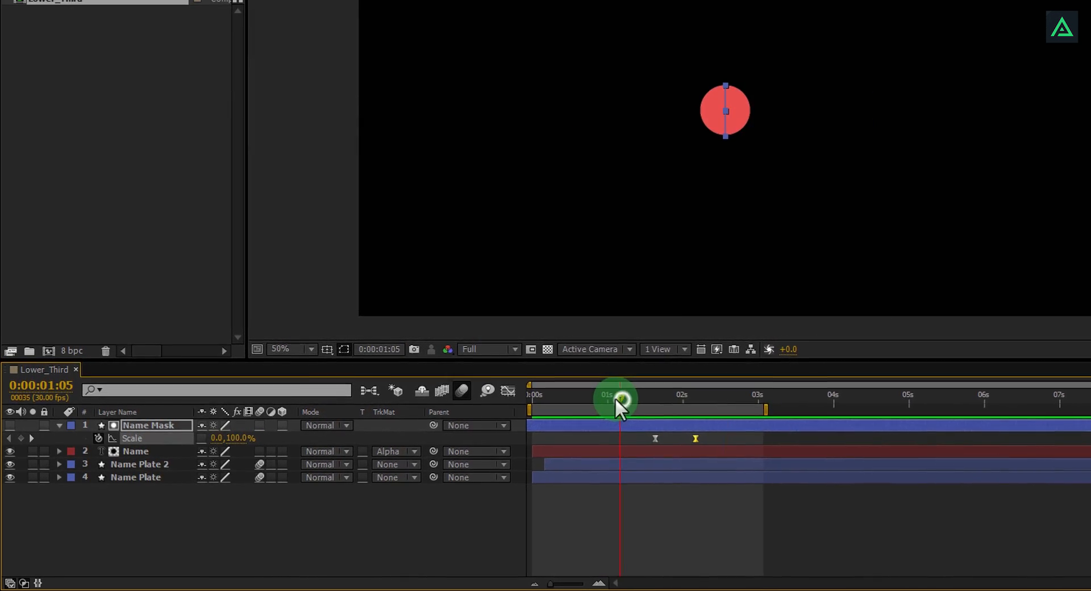
left_click_drag(617, 399, 648, 418)
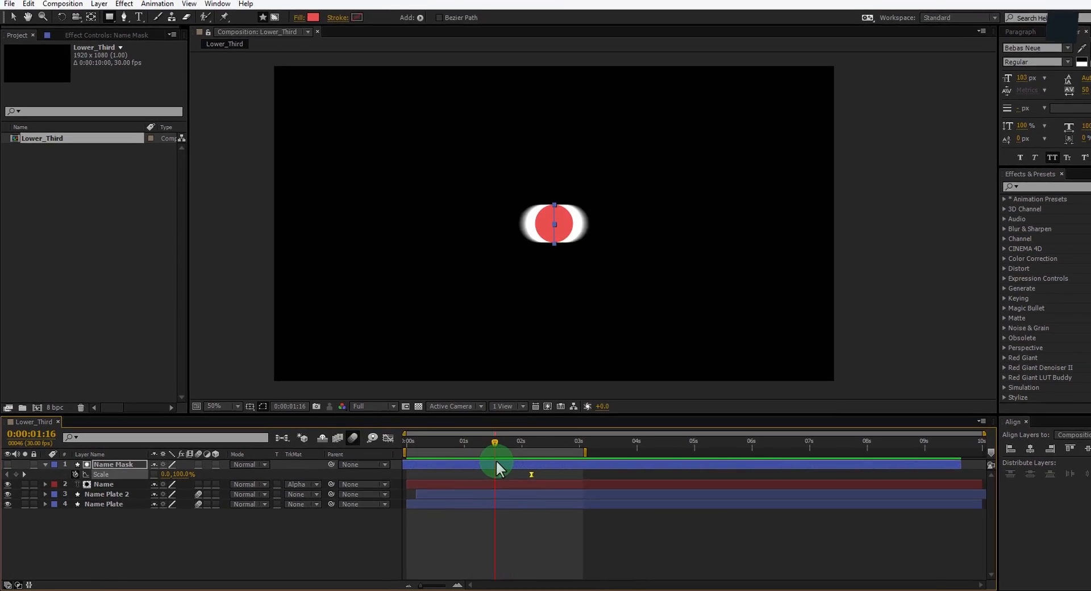
left_click_drag(495, 464, 545, 449)
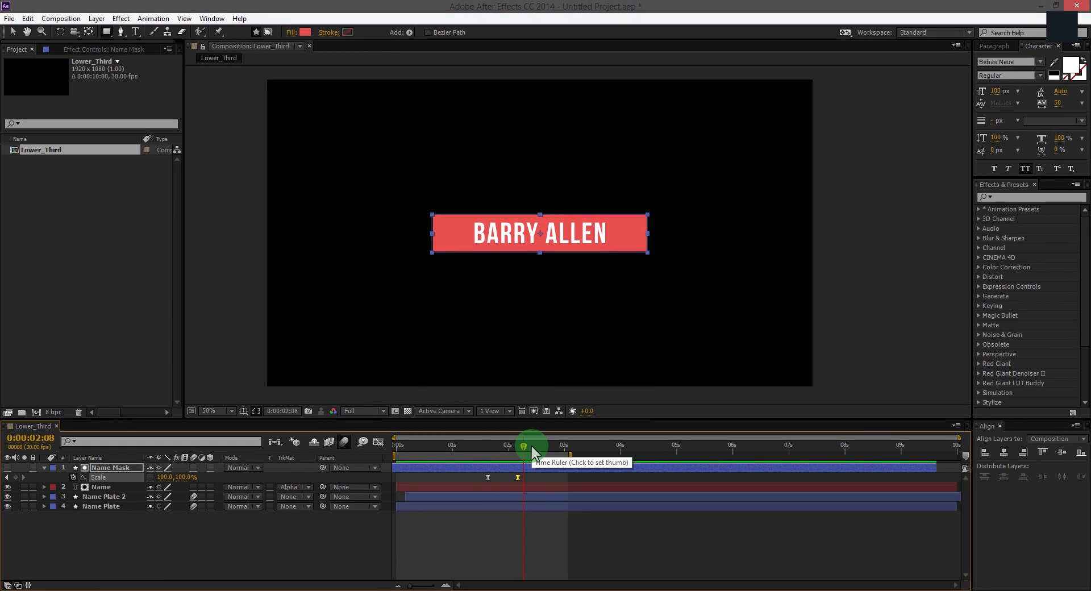
left_click(566, 279)
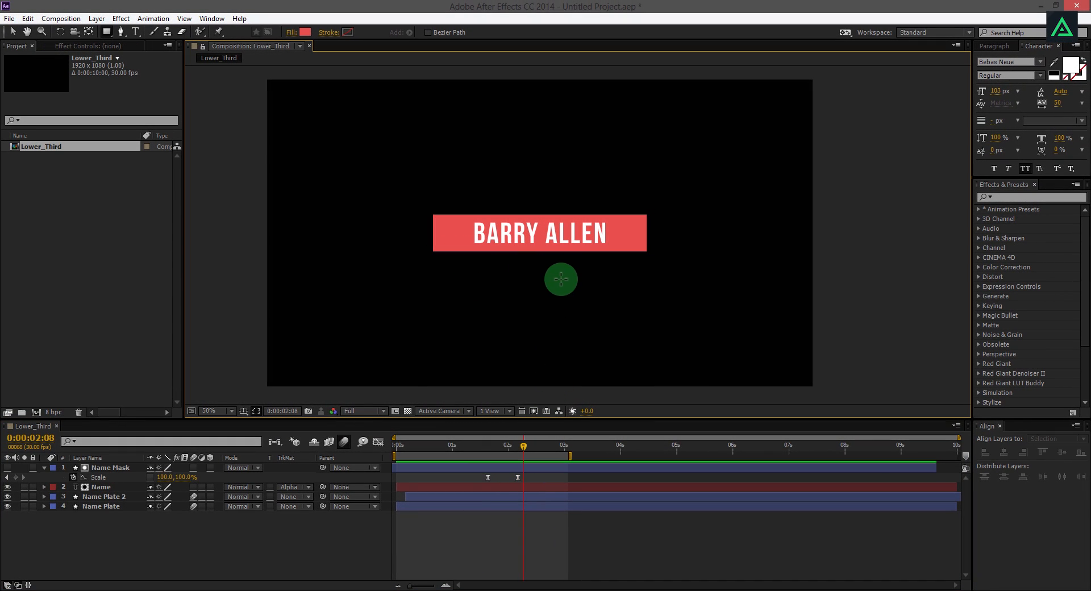
Duplicate the red Name Plate 2 layer and move the copy to the top of the layer stack.
left_click(104, 496)
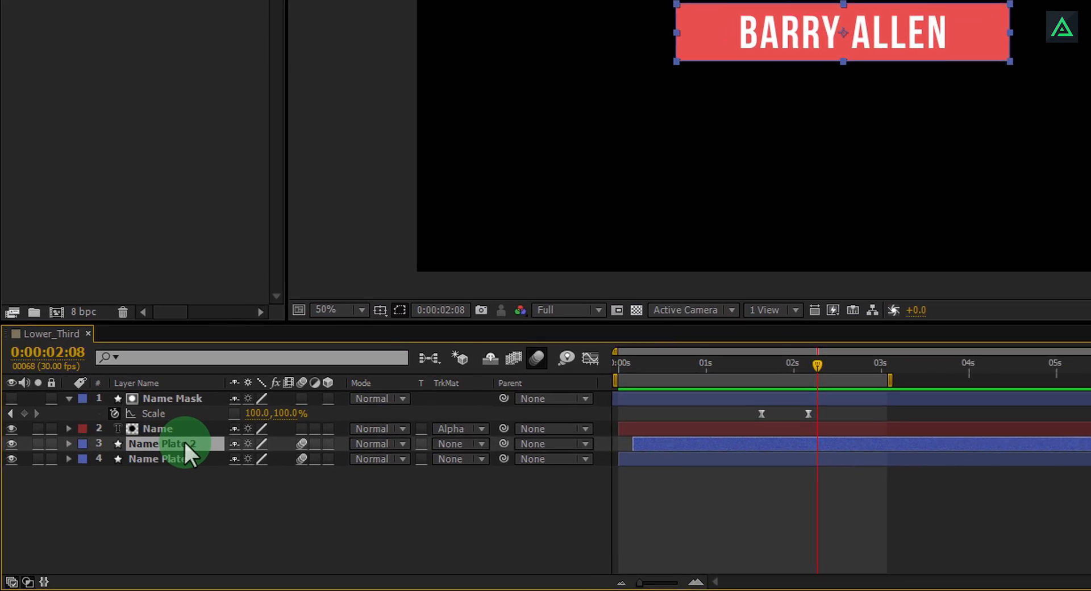
key("ctrl+d")
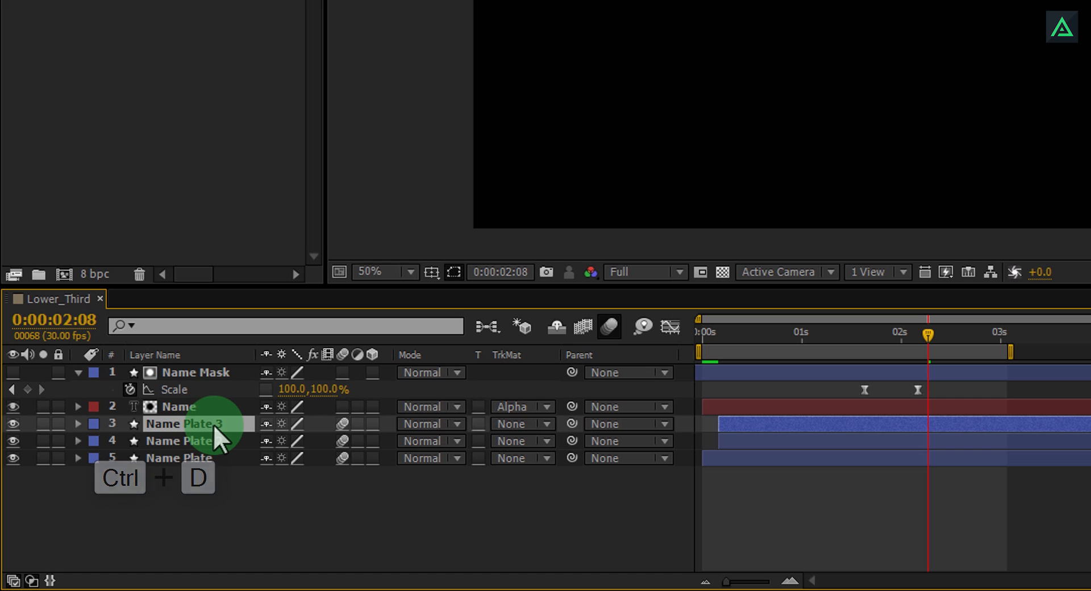
left_click_drag(213, 424, 213, 371)
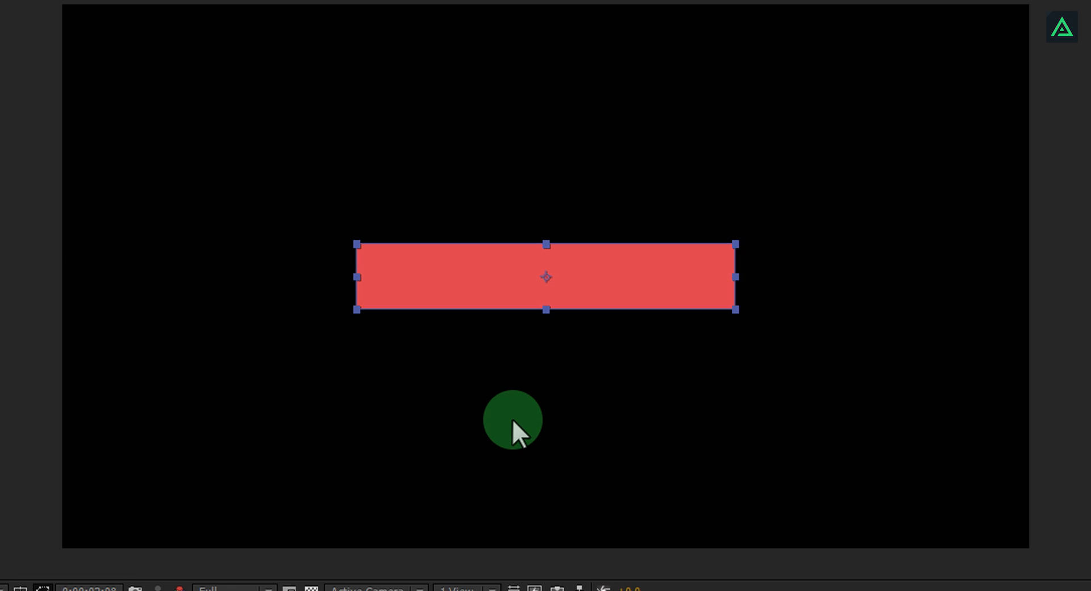
Nudge the duplicated red plate straight down to just below the name plate, leaving a narrow gap.
key("Down")
key("Down")
key("Down")
key("Down")
key("Down")
key("Down")
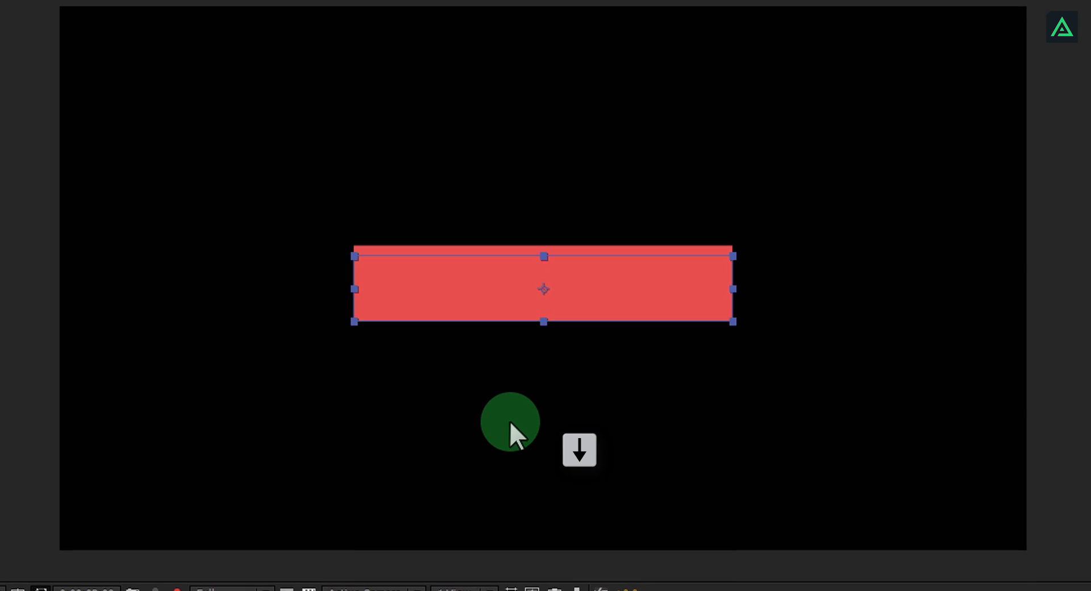
key("Down")
key("Down")
key("Down")
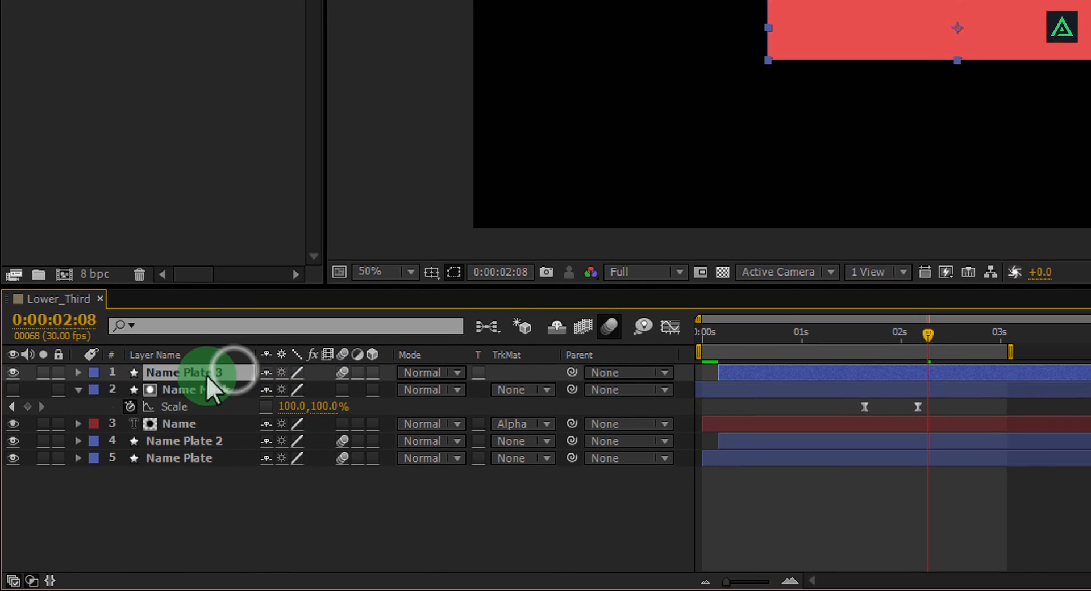
Reveal the duplicated plate's animated properties and delete all of its Size and Roundness keyframes.
key("u")
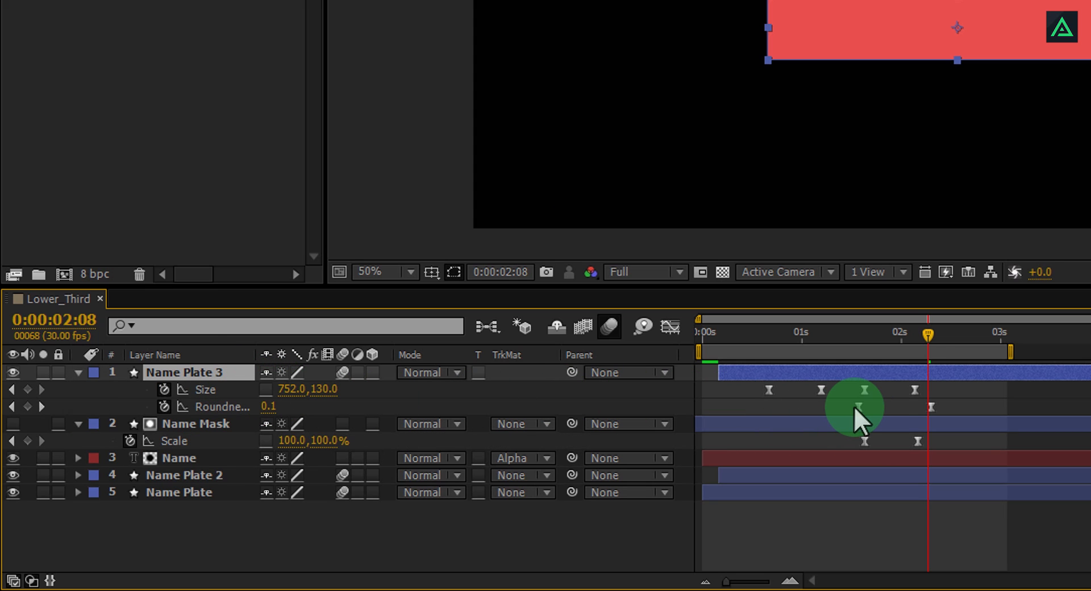
left_click_drag(957, 387, 744, 422)
key("Delete")
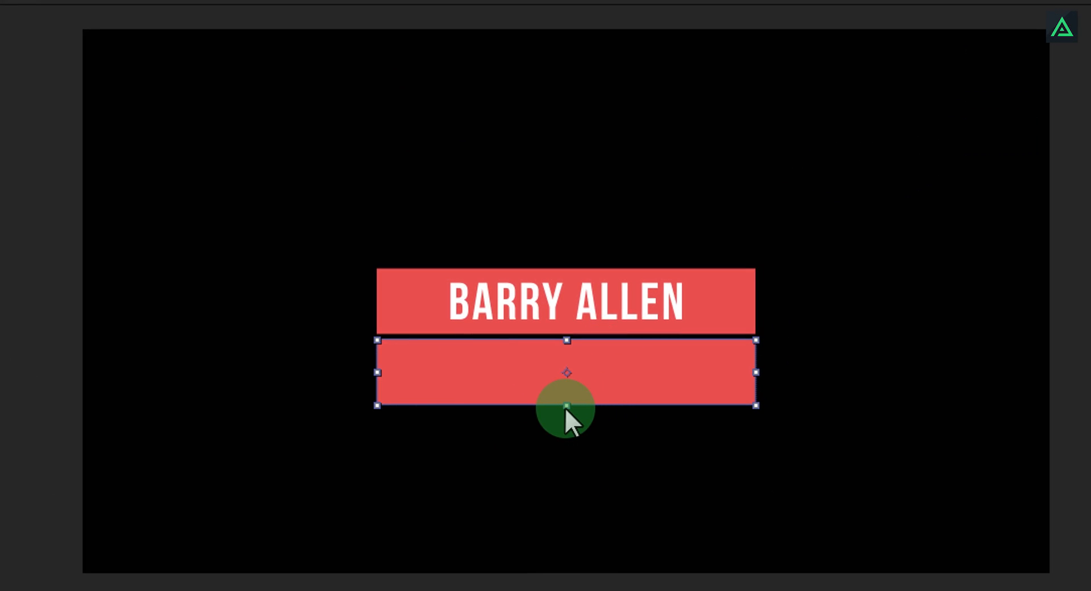
Shrink the duplicated red plate vertically to about half its height and nudge it straight up toward the name plate.
left_click_drag(565, 407, 568, 389)
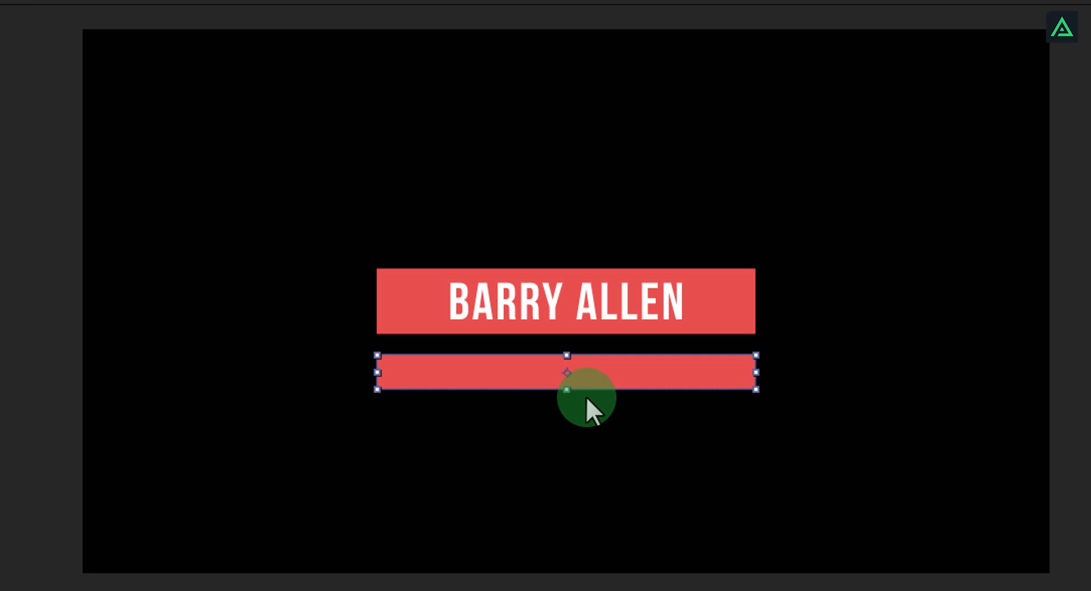
key("shift+Up")
scroll(566, 339, "up", 1)
key("Up")
key("Up")
key("Up")
key("Up")
key("Up")
key("Up")
key("Up")
key("Up")
key("Up")
key("Up")
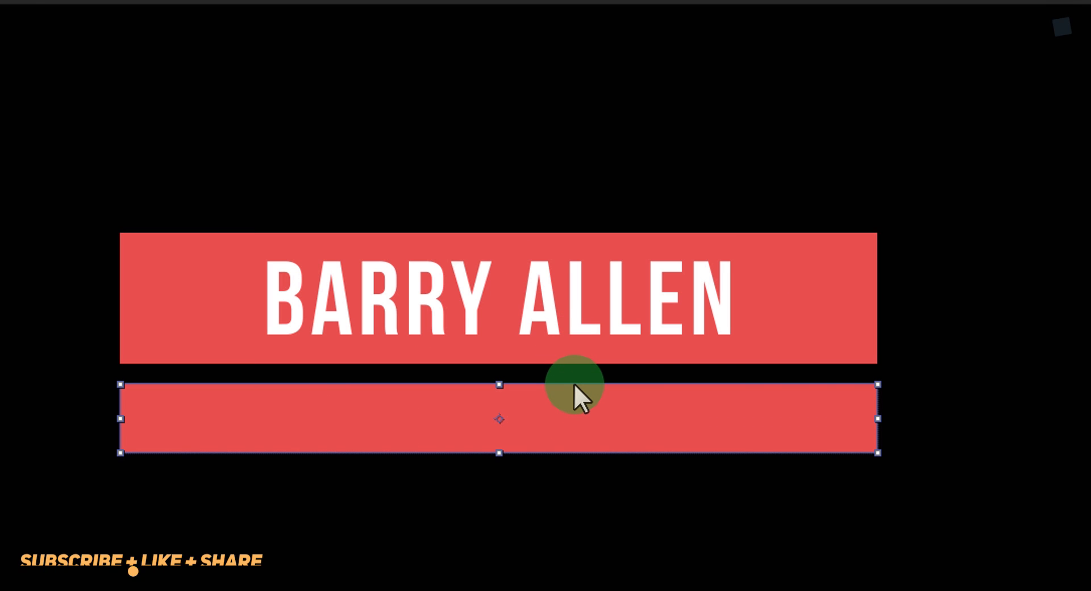
key("Up")
key("Up")
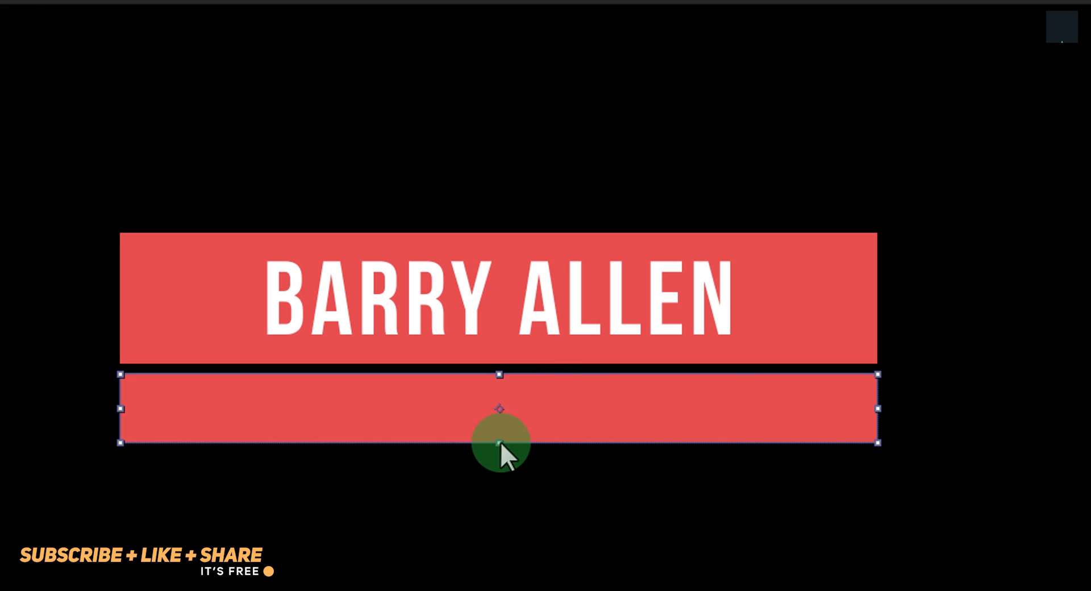
Make the lower plate slightly thinner and nudge it up to leave a narrow gap under the name plate.
left_click_drag(498, 442, 499, 440)
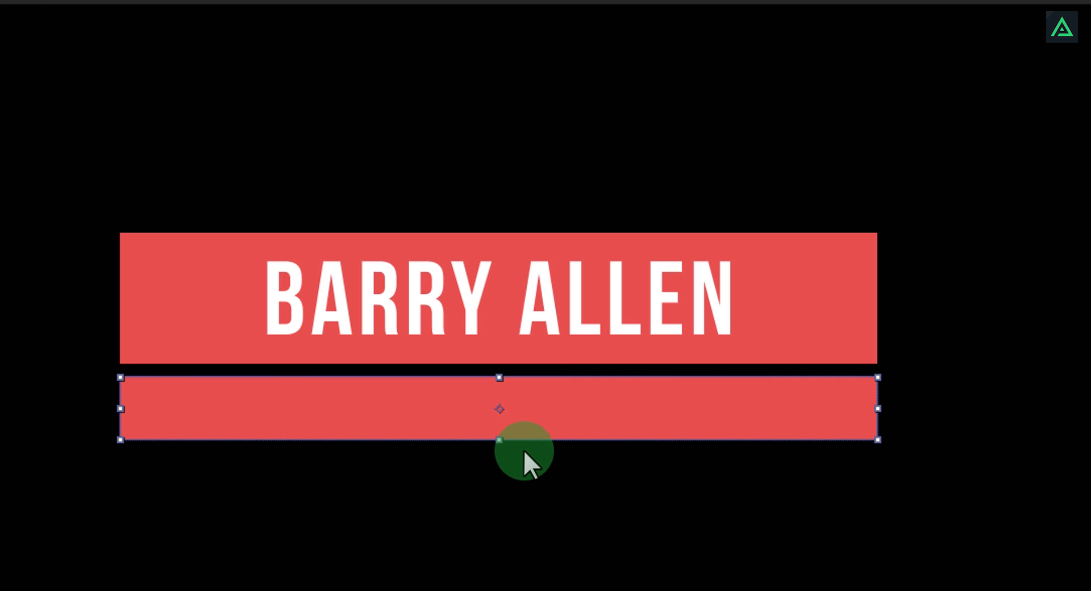
key("Up")
key("Up")
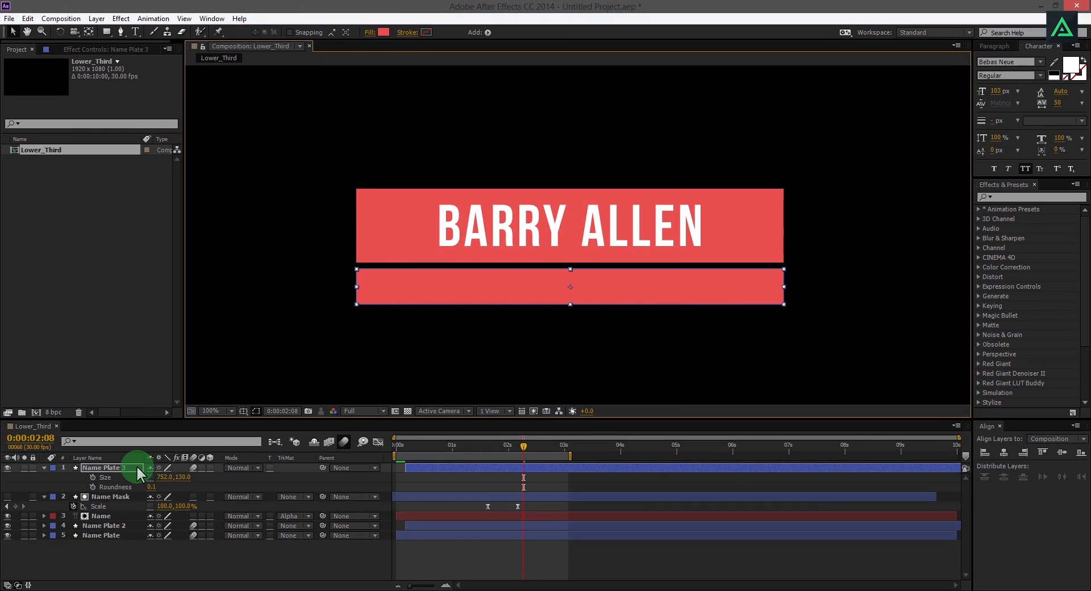
Rename the lower plate's layer, Name Plate 3, as Positon.
right_click(122, 467)
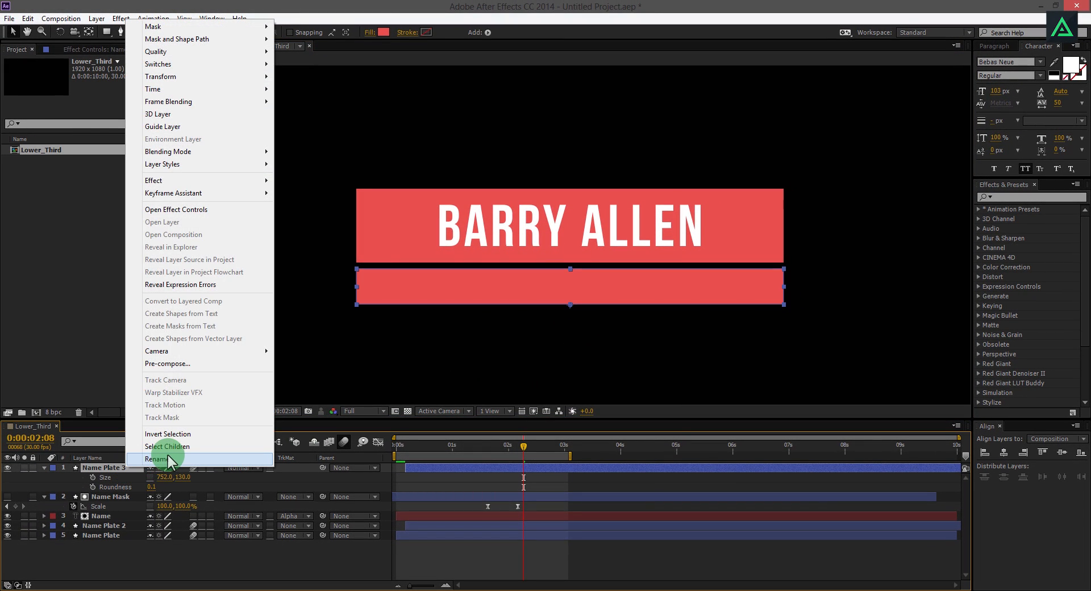
left_click(169, 459)
type("Positon")
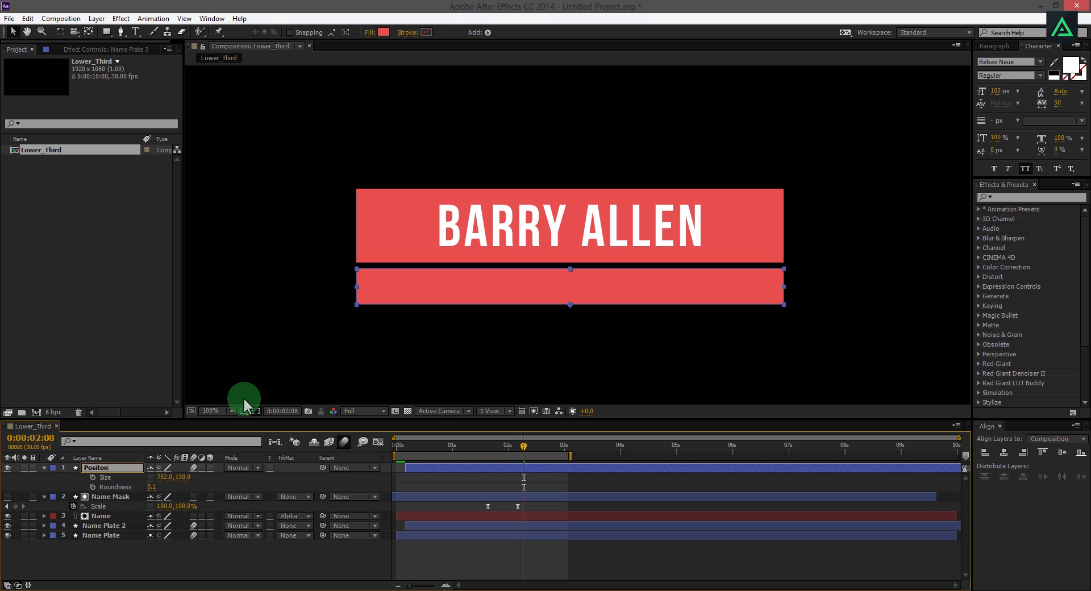
key("Return")
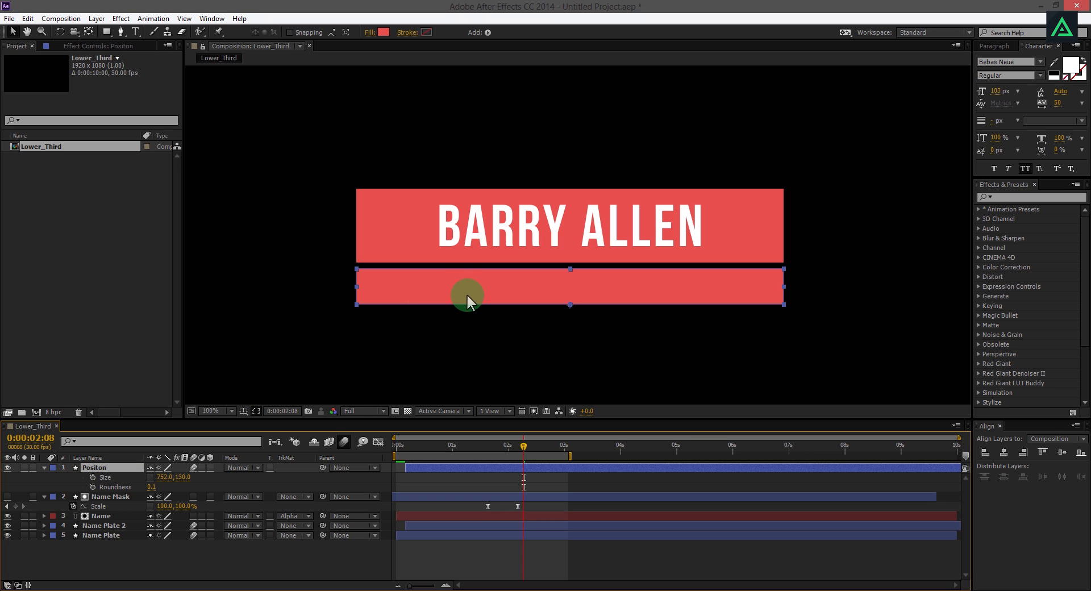
Add a text layer reading FASTEST MAN ALIVE and move it over the lower plate.
left_click(134, 31)
left_click(540, 341)
type("F")
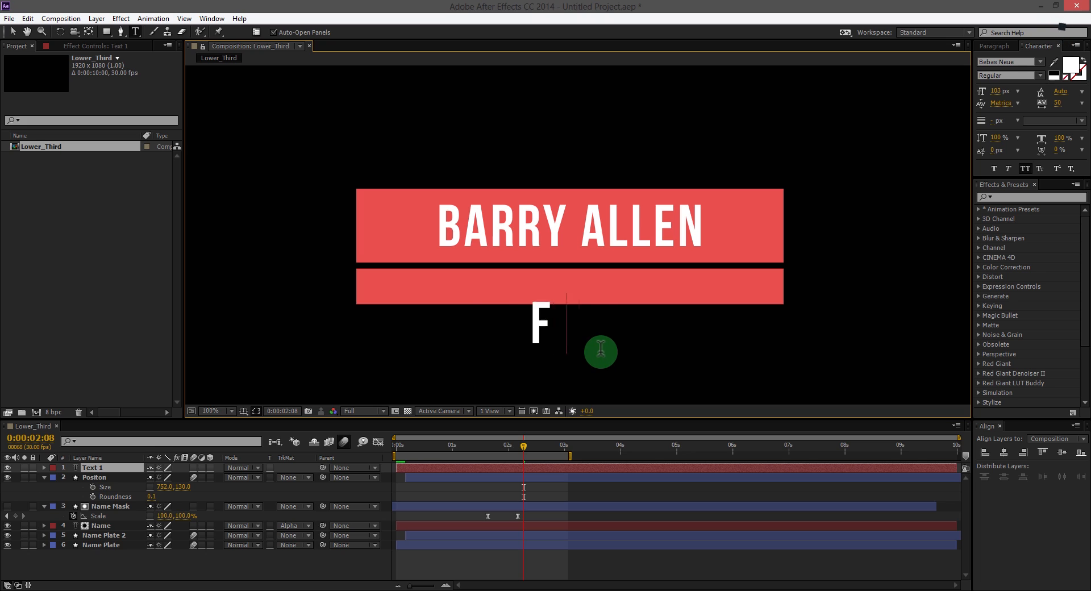
type("ASTEST MAN ALIVE")
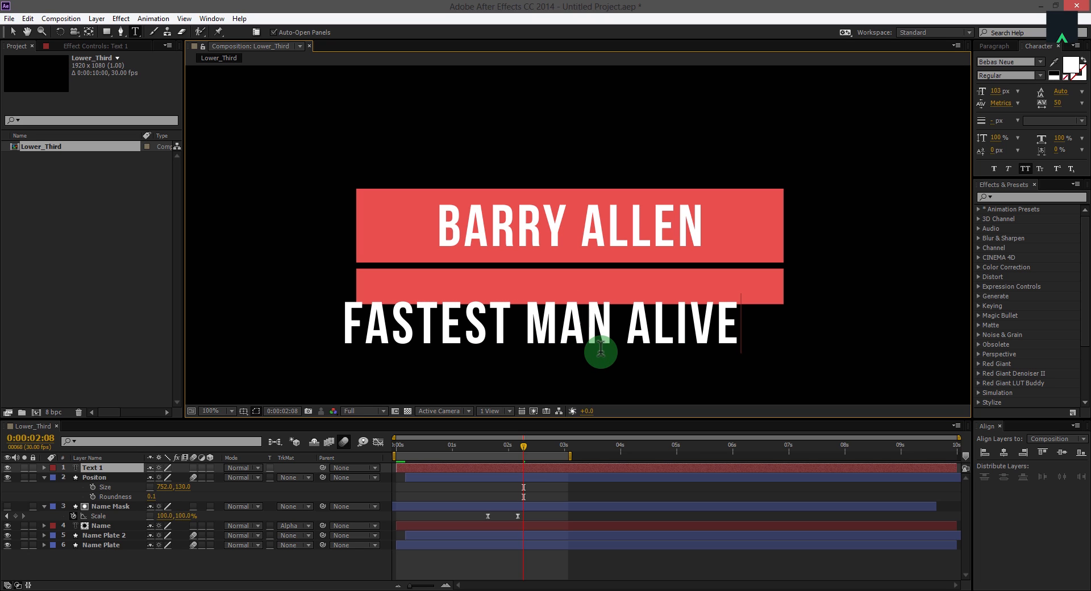
key("ctrl+Return")
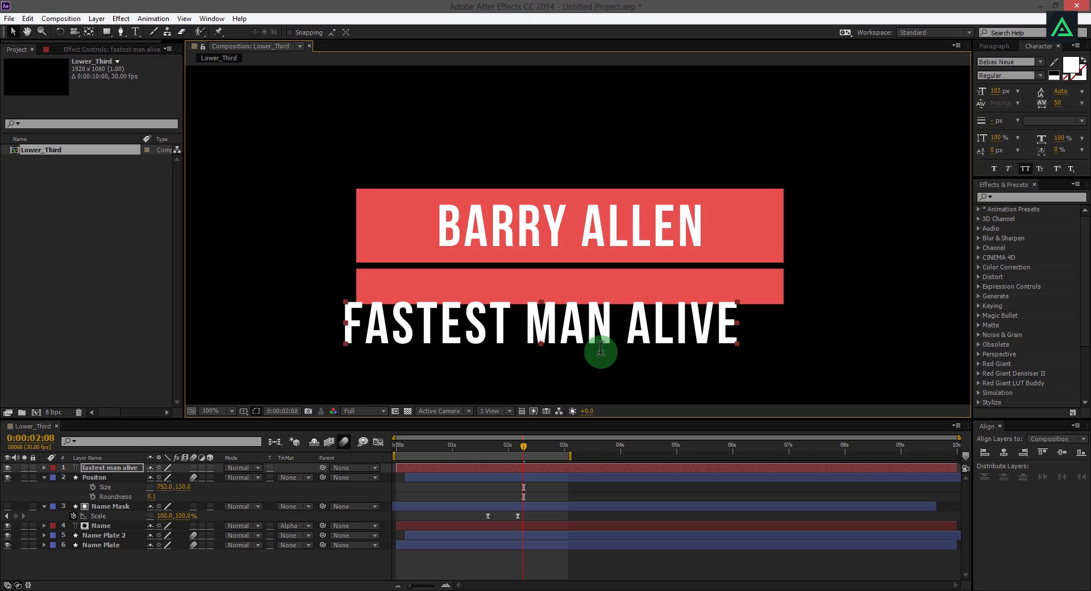
key("v")
left_click_drag(590, 319, 611, 288)
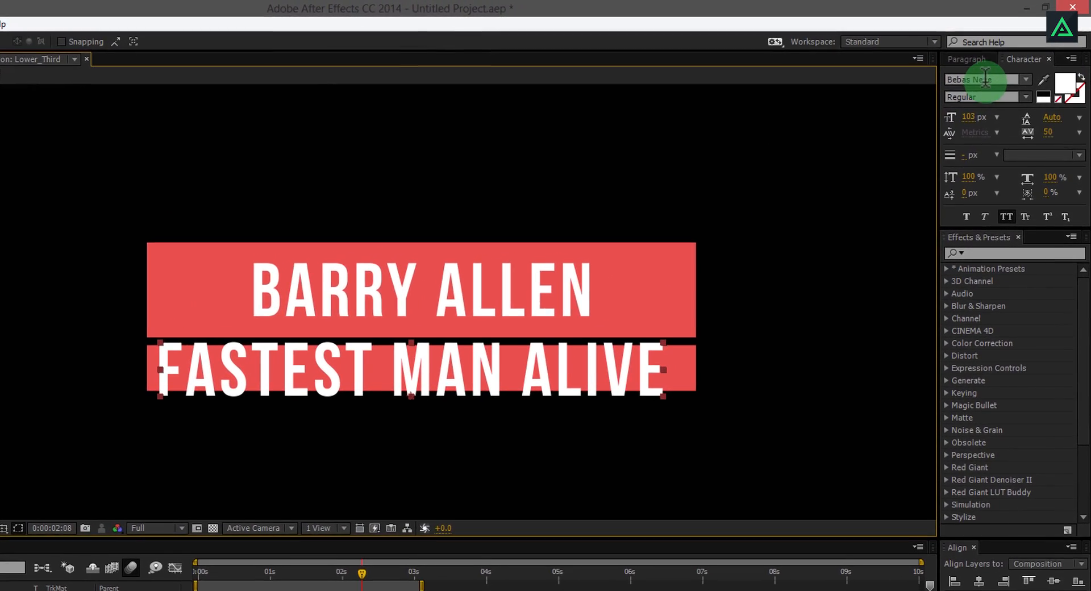
Set the tagline text to Lato Light at 35 px and reposition it inside the lower plate.
left_click(985, 78)
type("Lat")
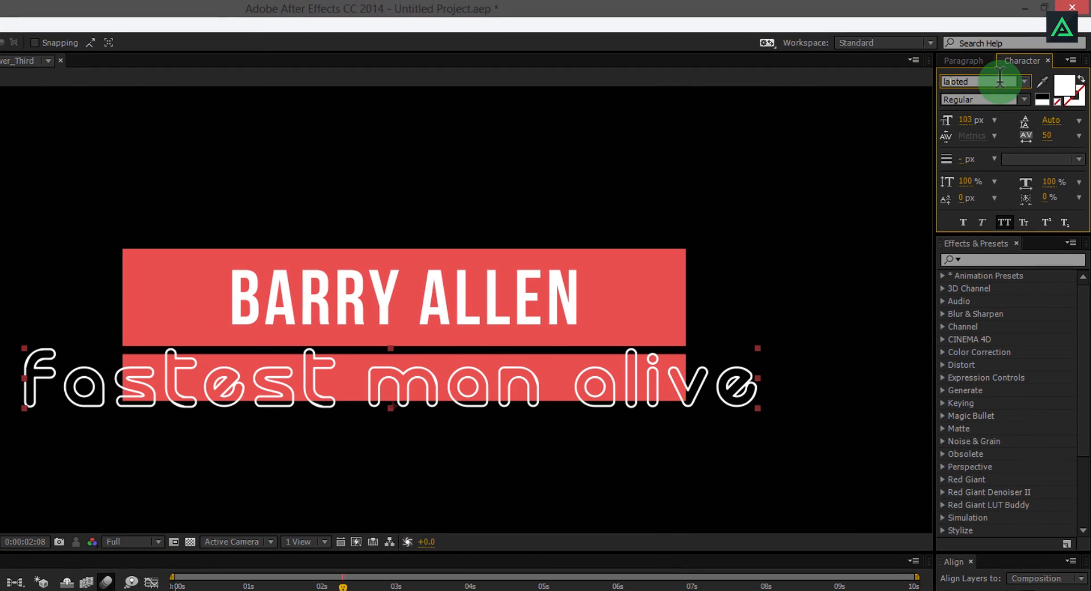
type("o")
left_click(1024, 98)
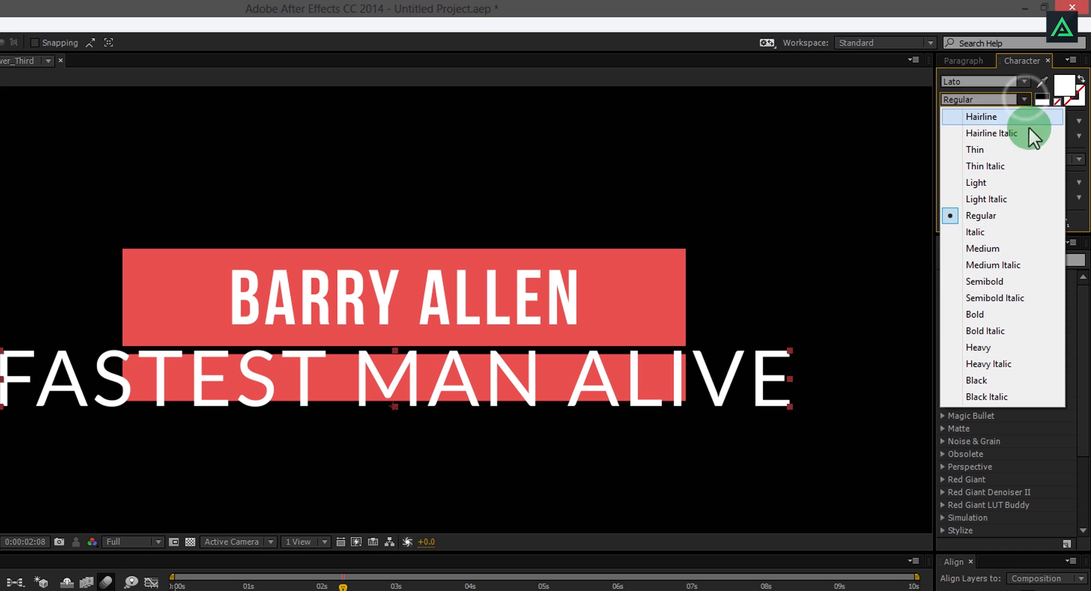
left_click(970, 177)
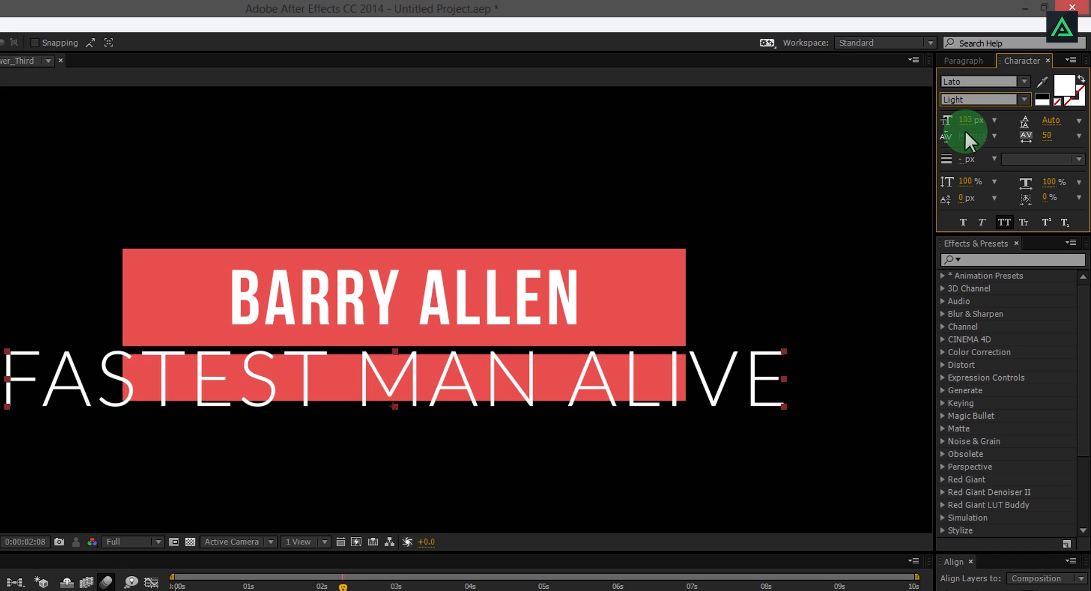
left_click_drag(963, 121, 926, 134)
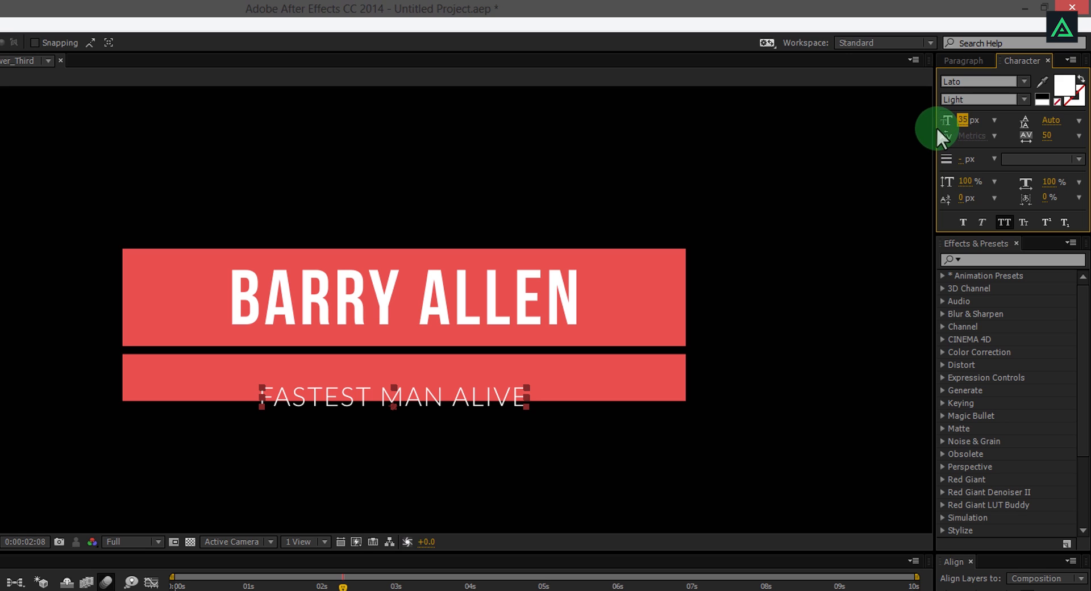
left_click(514, 397)
left_click_drag(482, 390, 489, 372)
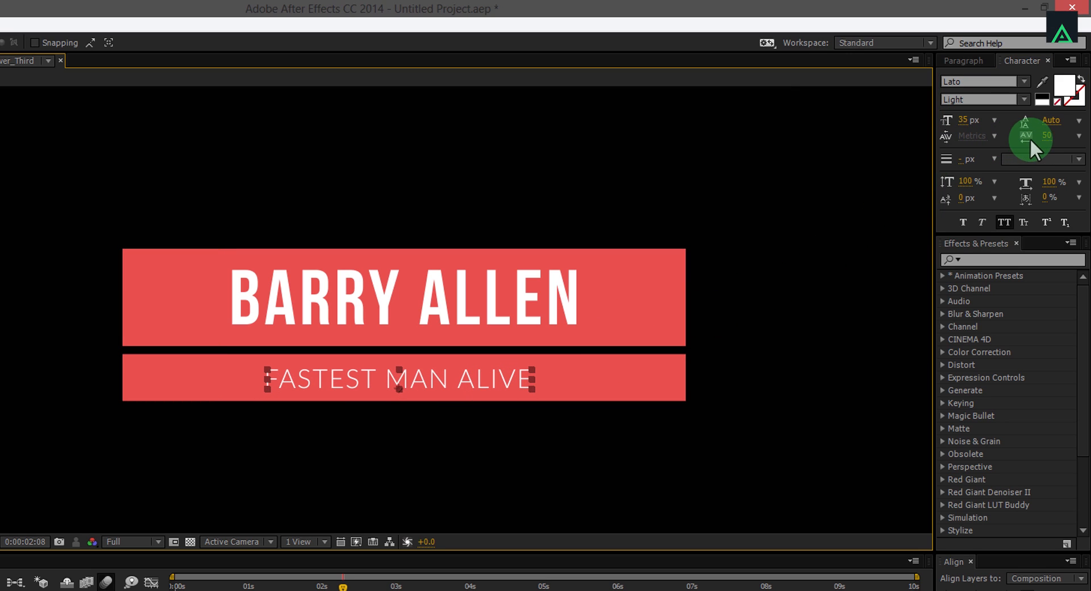
Set the tagline's tracking to 200 and its font style to Regular.
left_click(1078, 136)
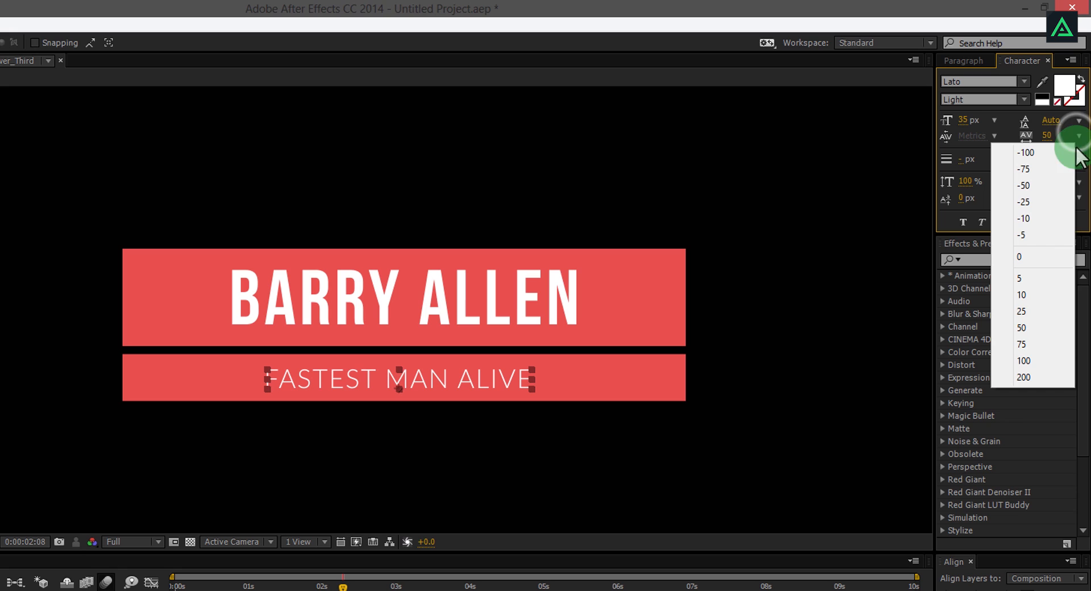
left_click(1037, 377)
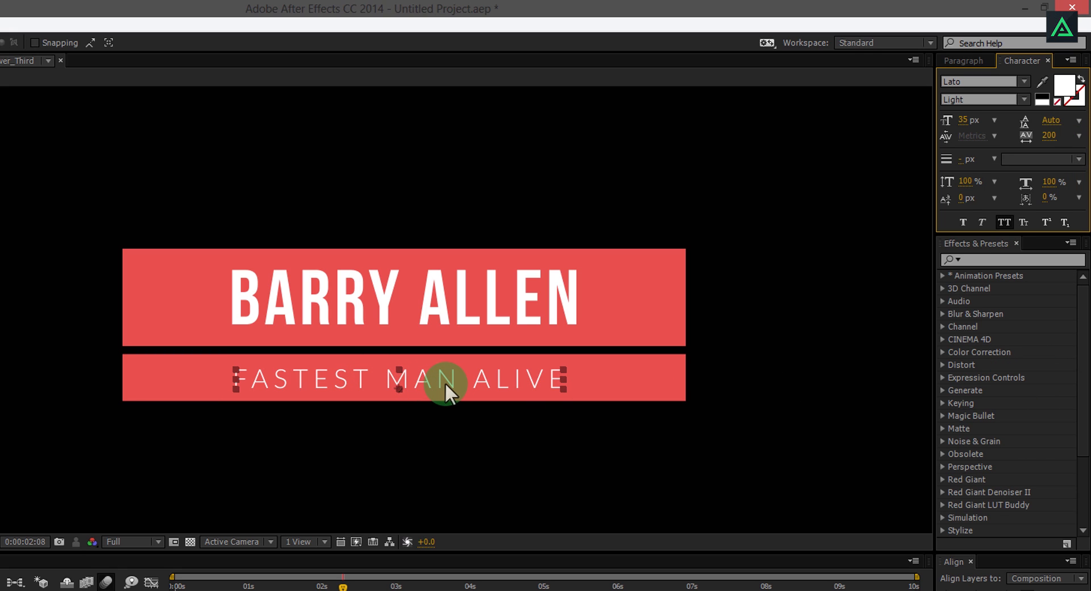
left_click(1023, 98)
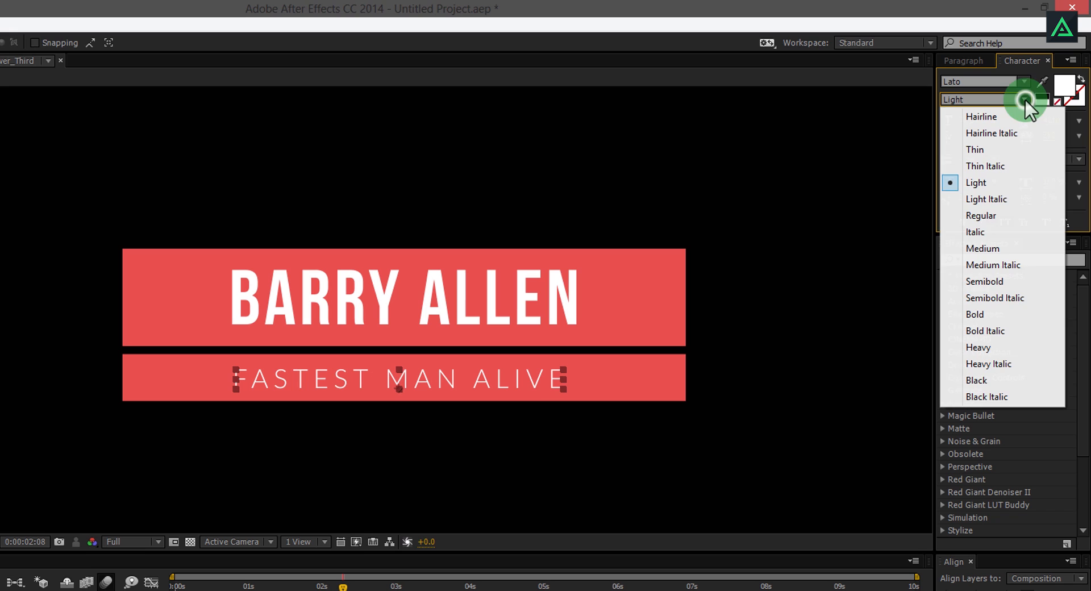
left_click(981, 215)
left_click(658, 342)
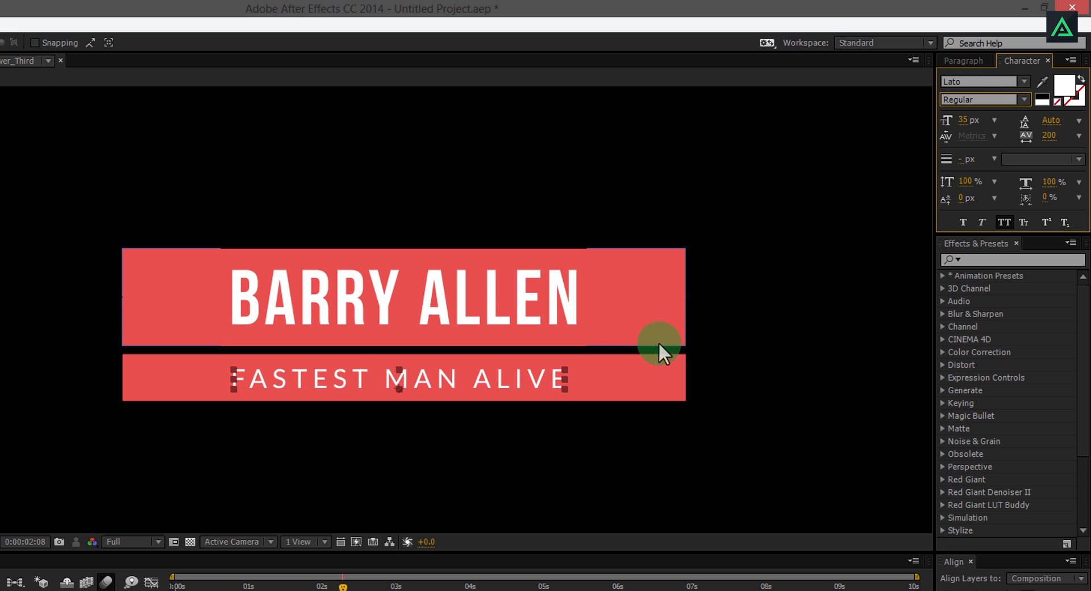
key("comma")
left_click(812, 323)
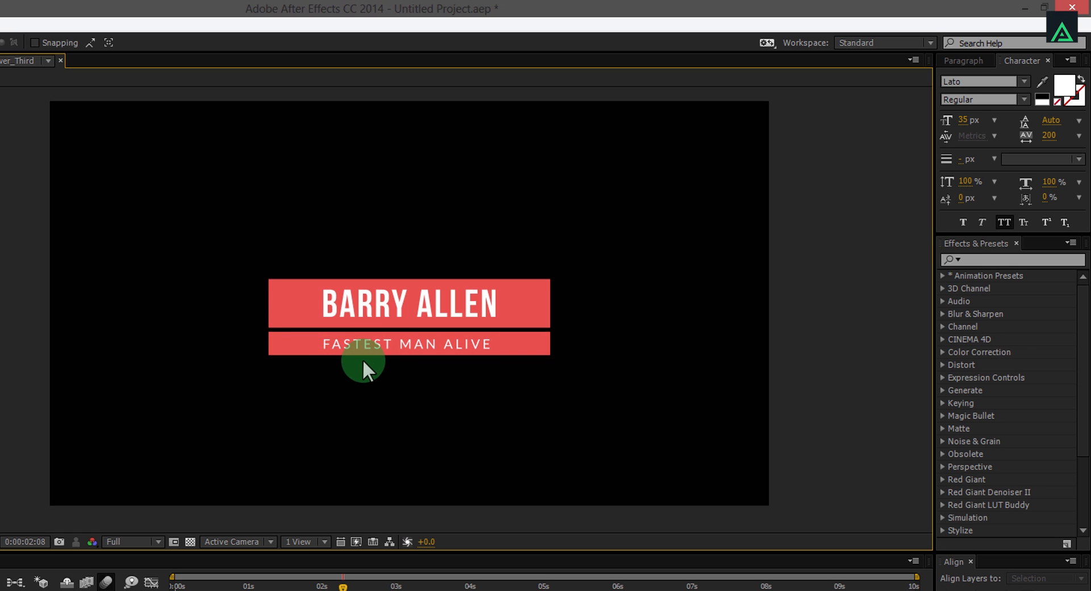
Change the lower plate's fill colour to dark grey, 2B2B2B.
key("period")
left_click(186, 387)
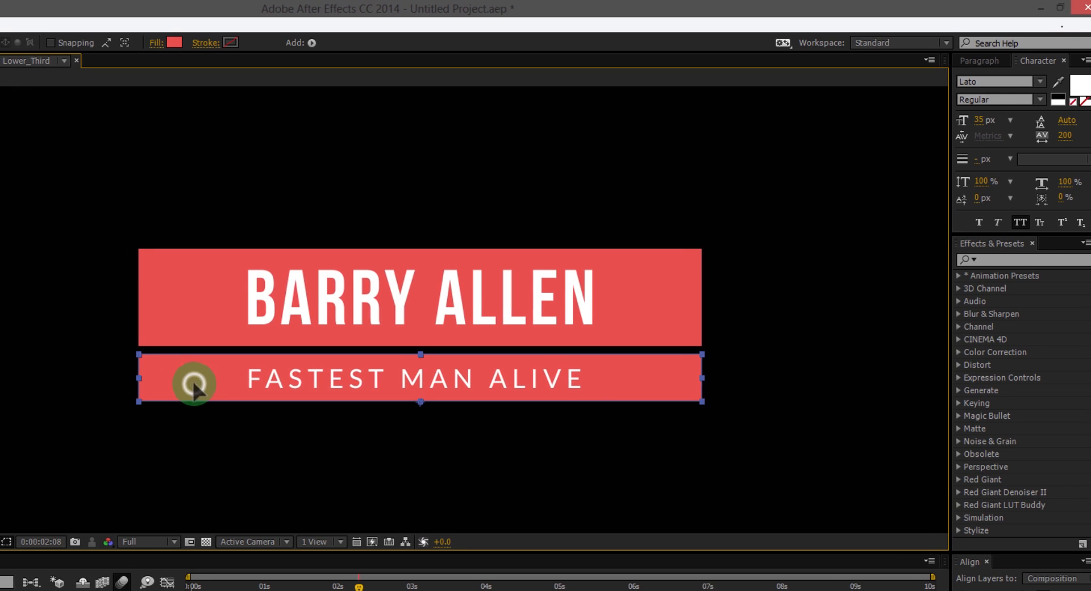
left_click(356, 43)
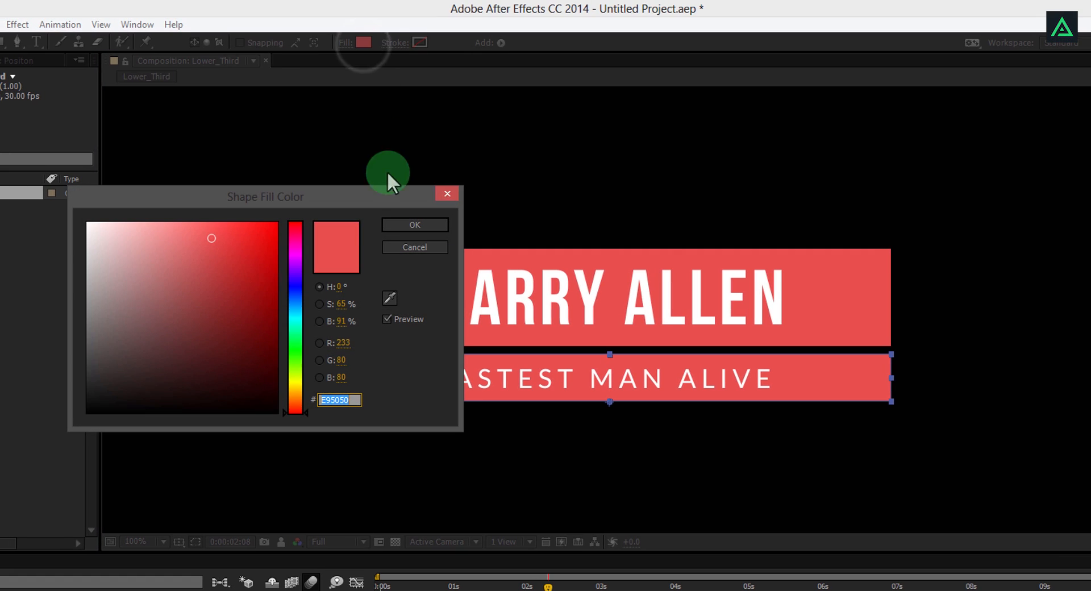
mouse_move(139, 299)
left_mouse_down()
mouse_move(49, 336)
mouse_move(28, 381)
left_mouse_up()
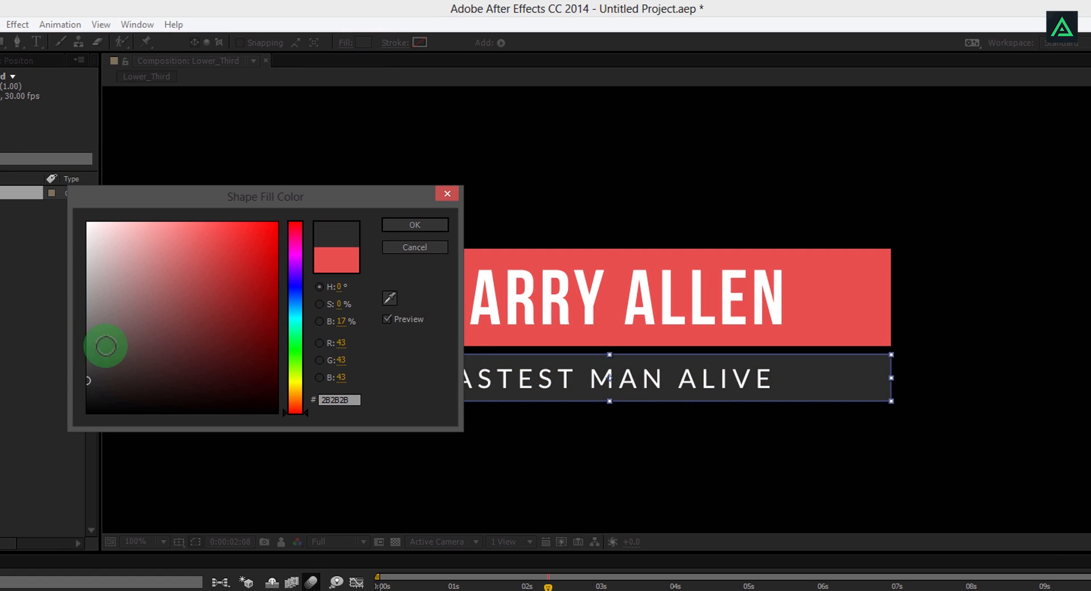
left_click(389, 223)
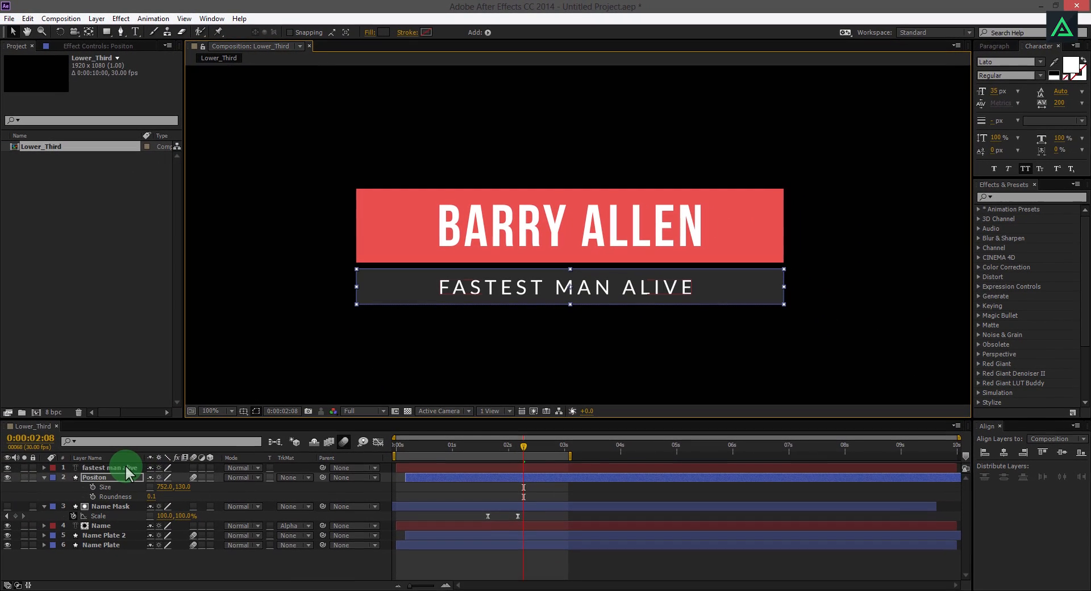
Nudge the tagline text slightly right to centre it on the dark plate, and move the current time to 0:00:01:23.
left_click(125, 467)
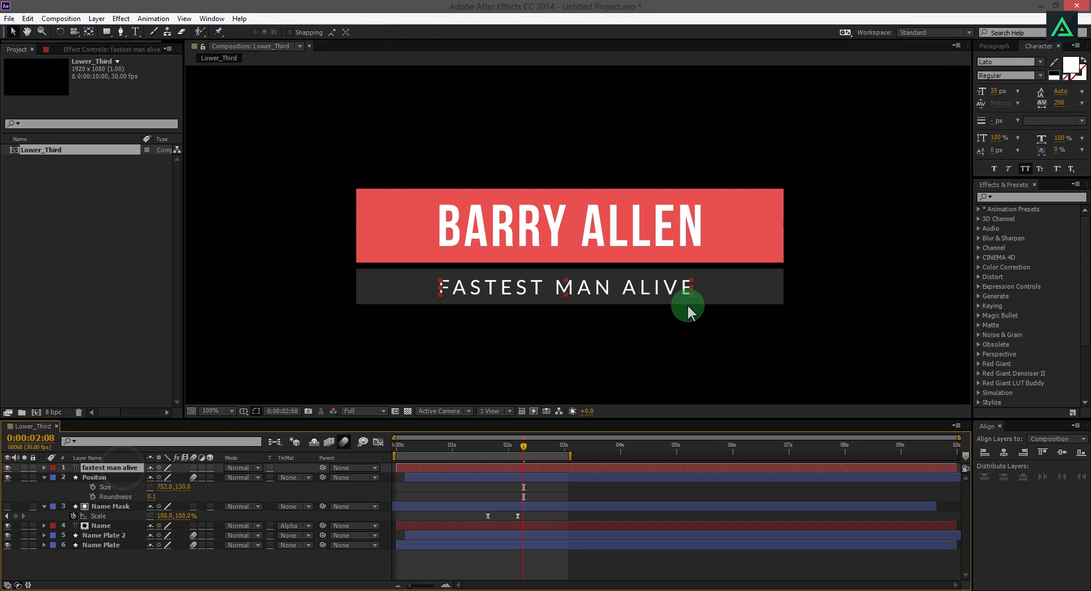
key("shift+Right")
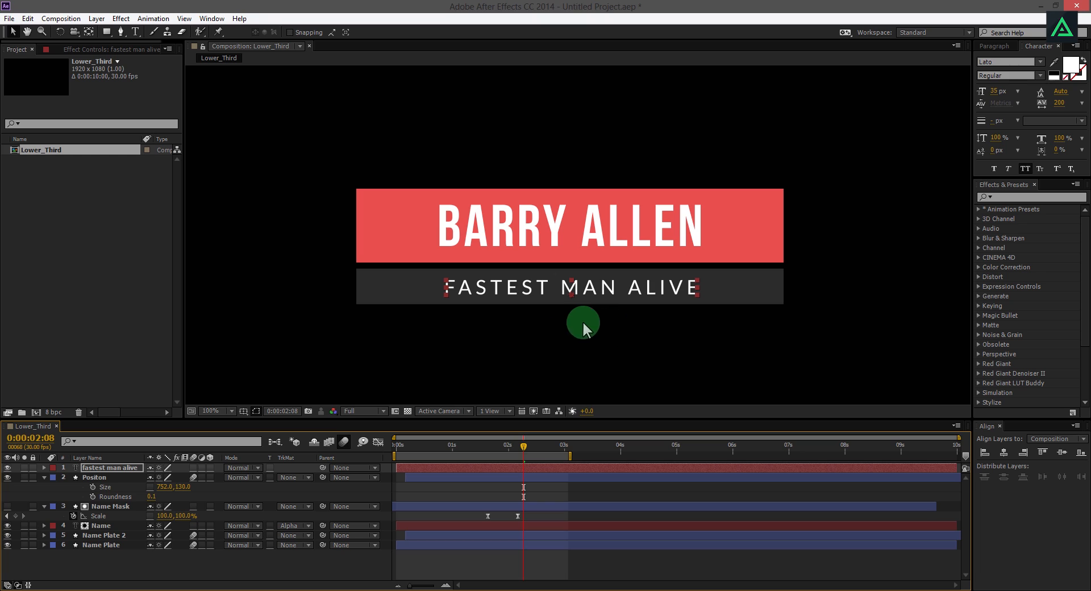
left_click_drag(530, 444, 495, 451)
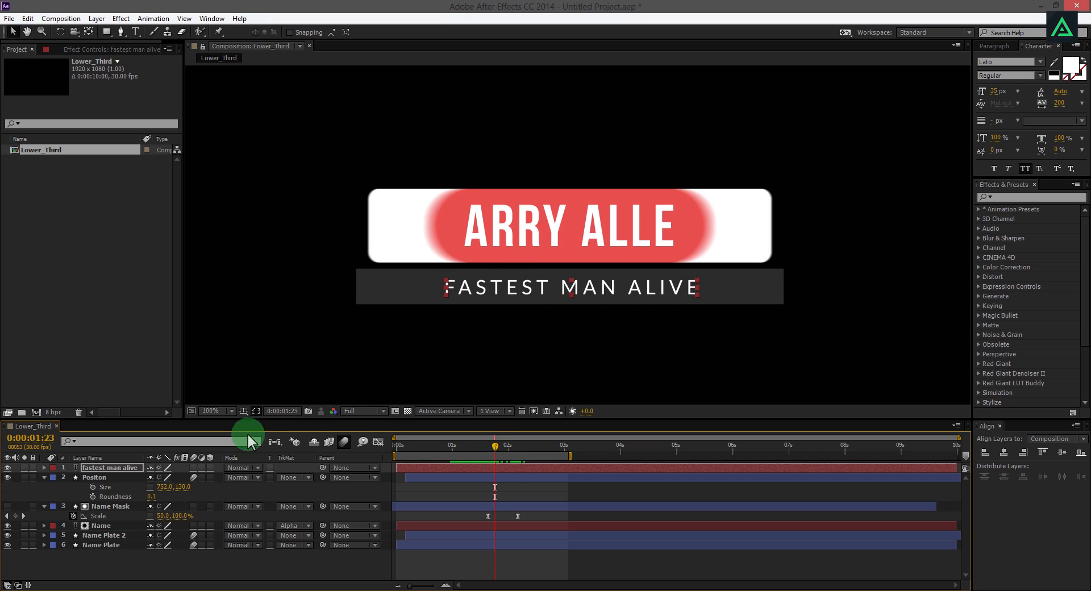
Rename the fastest man alive text layer as Designation.
right_click(116, 468)
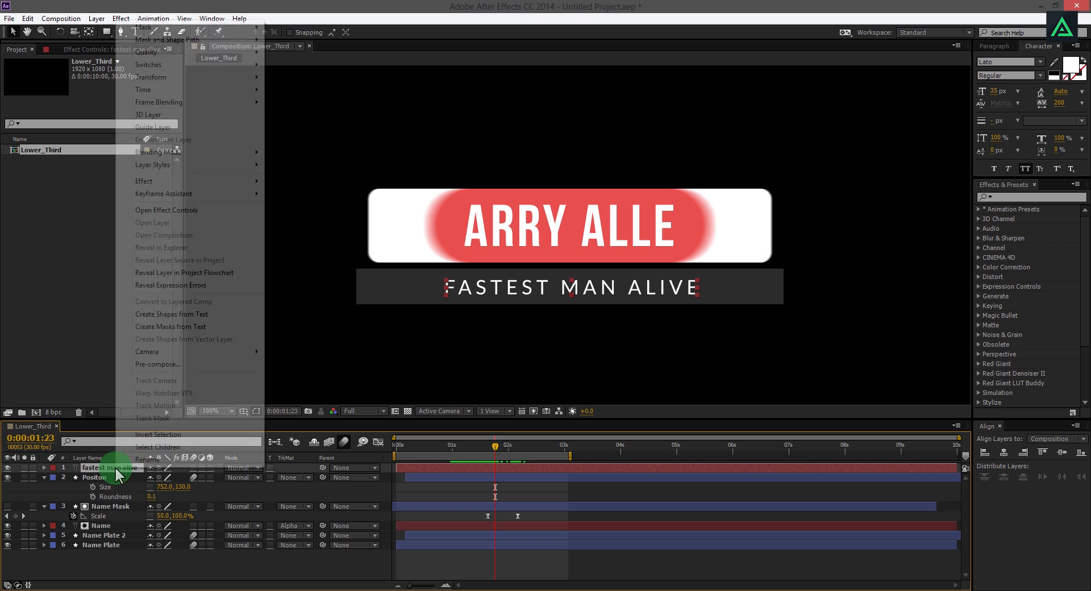
left_click(130, 466)
type("Desig")
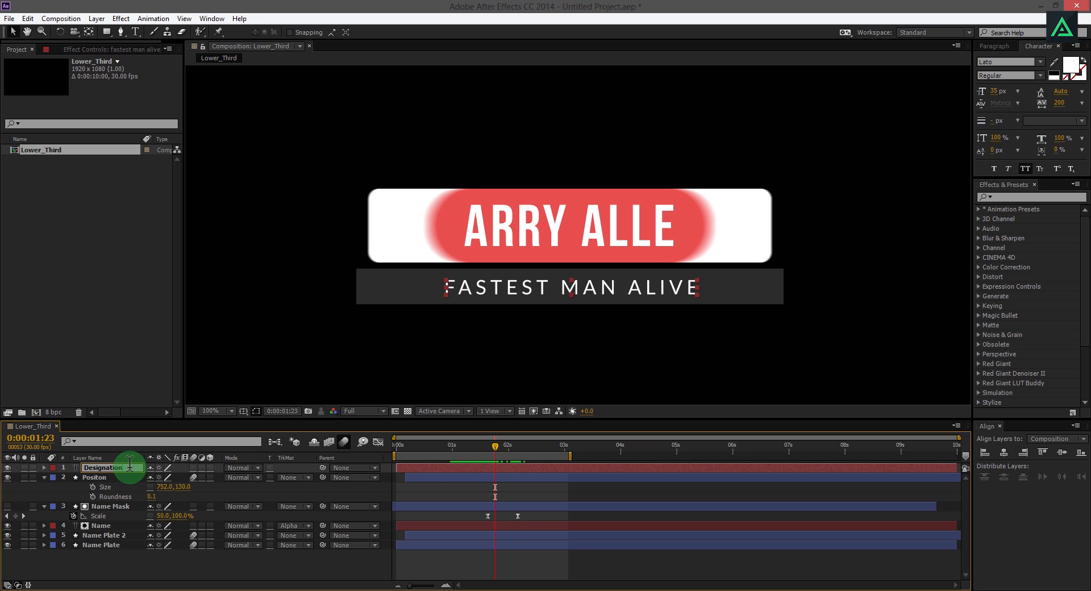
type("nation")
key("Return")
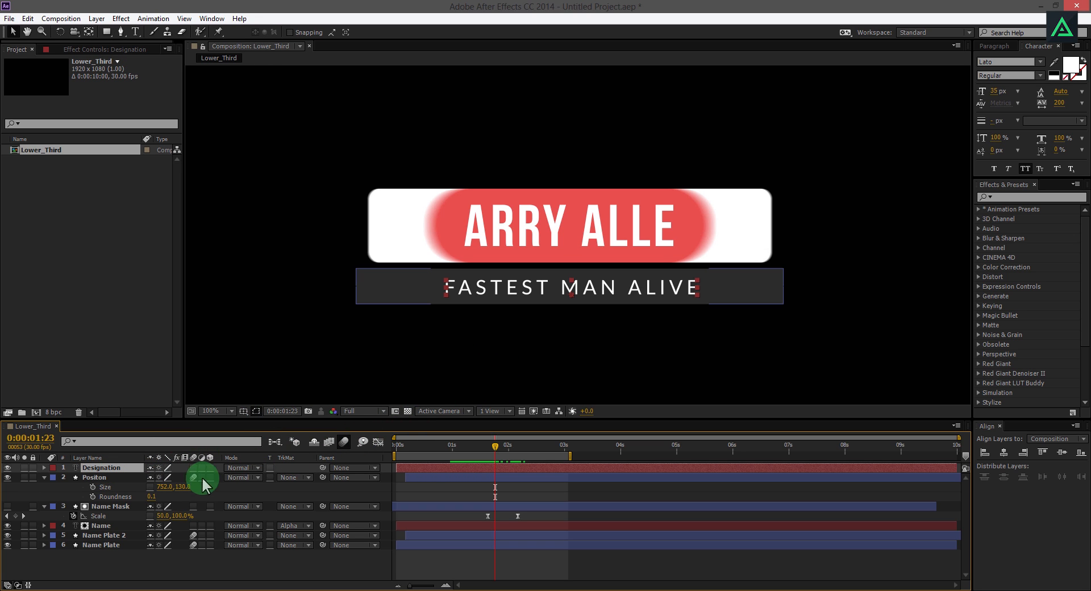
Duplicate the Positon plate layer and move the copy above the Designation text layer.
left_click(113, 478)
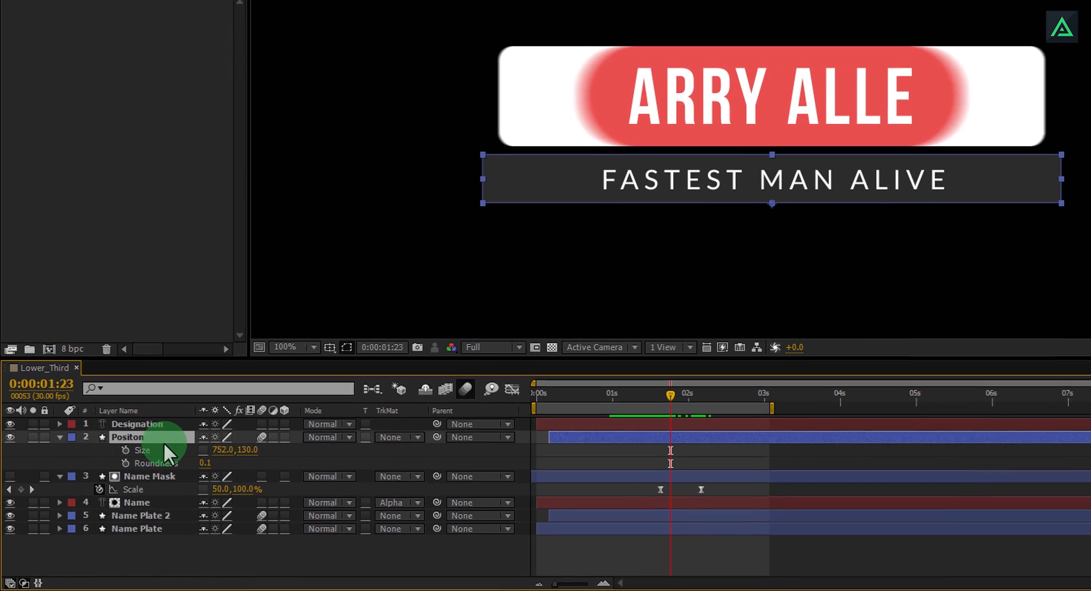
key("ctrl+d")
left_click_drag(161, 435, 160, 421)
Rename the duplicated Positon 2 layer as Designation Mask.
right_click(162, 419)
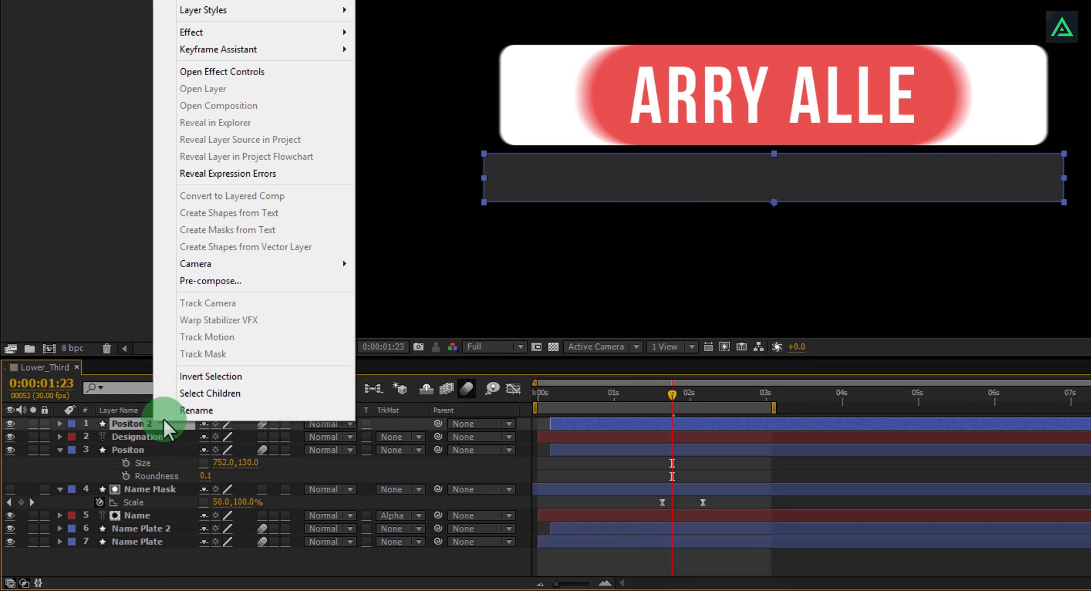
left_click(183, 412)
type("Designati")
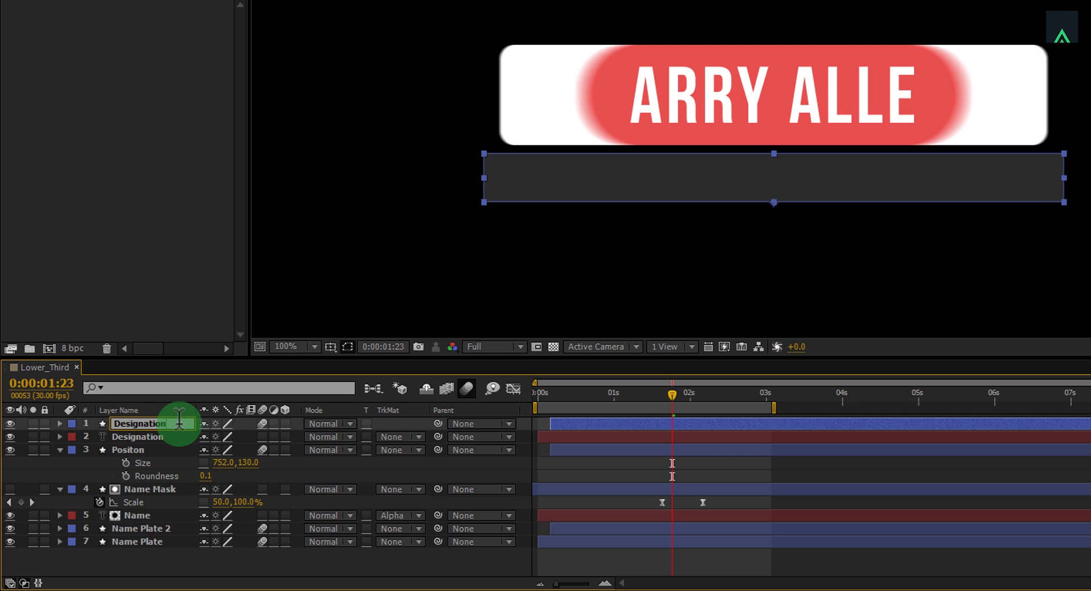
key("Return")
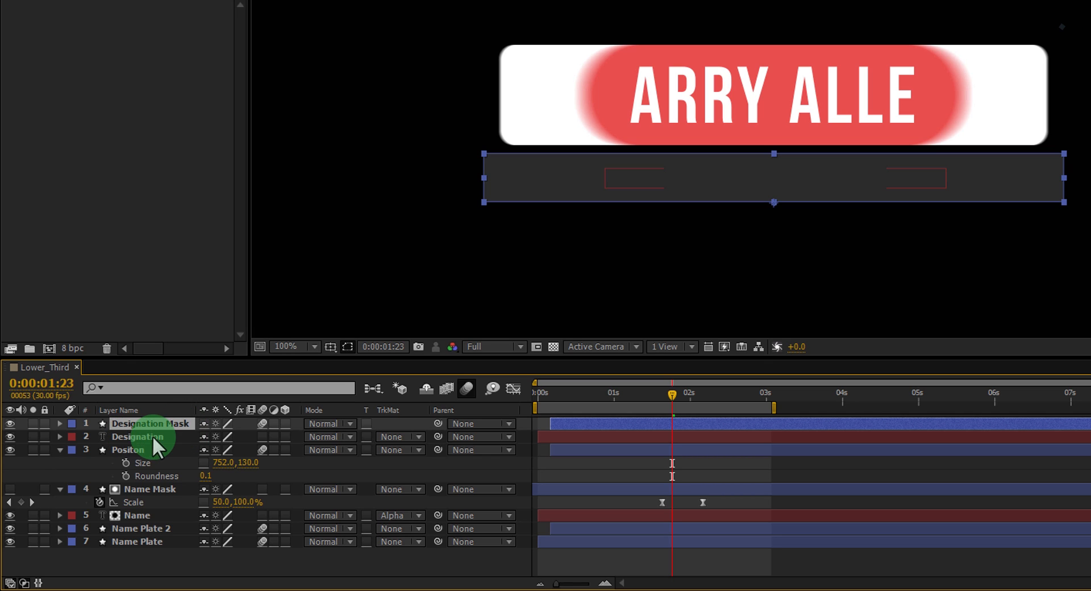
Pre-compose the Designation text and Positon plate layers into a composition named Designation, moving all attributes into it.
left_click(152, 436)
left_click(148, 445, "shift")
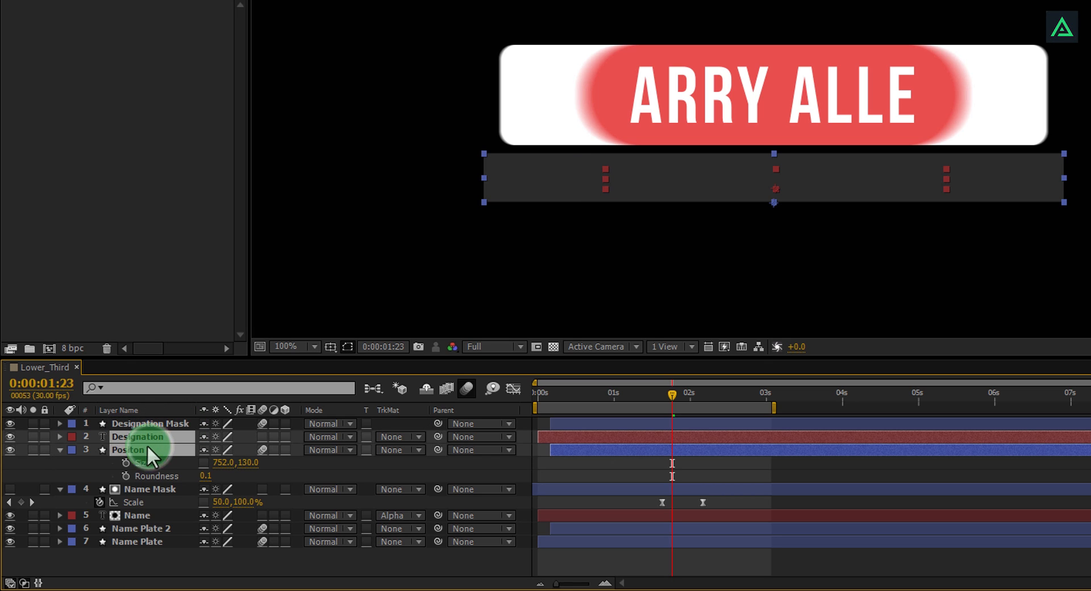
right_click(153, 444)
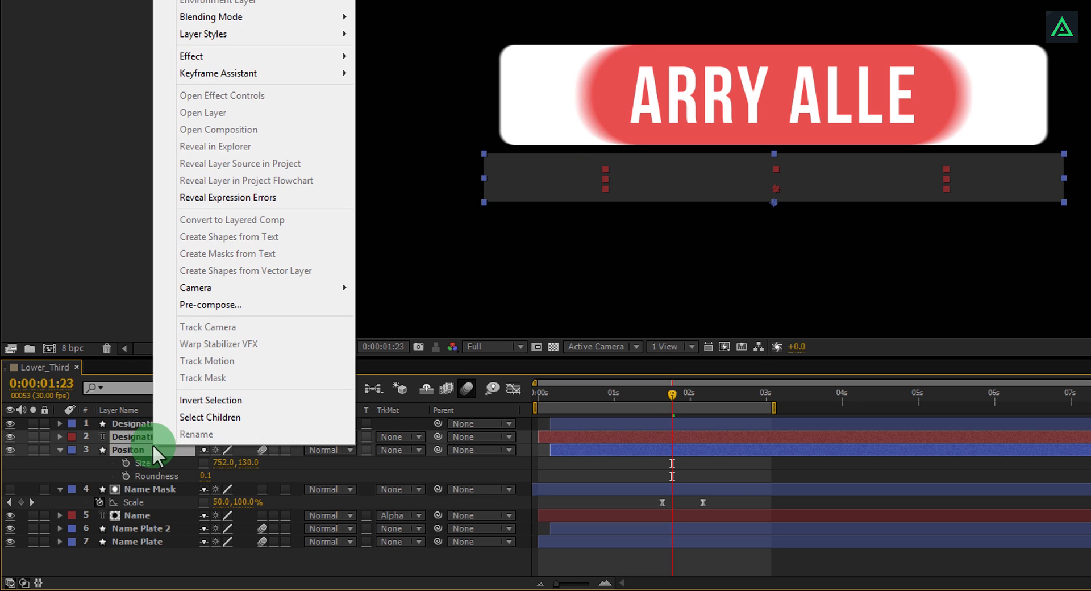
left_click(211, 306)
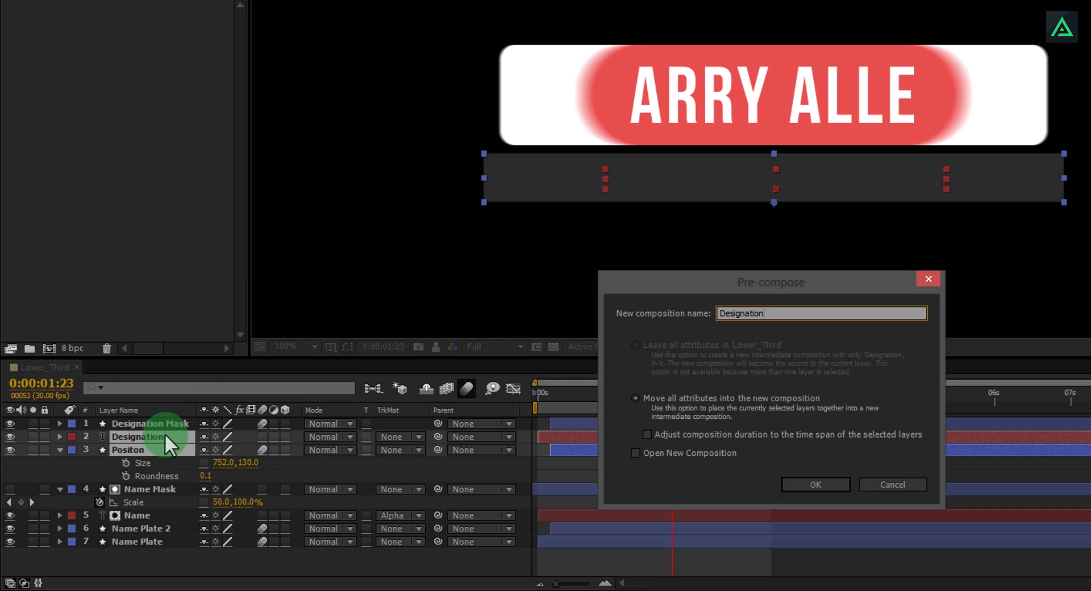
left_click(806, 480)
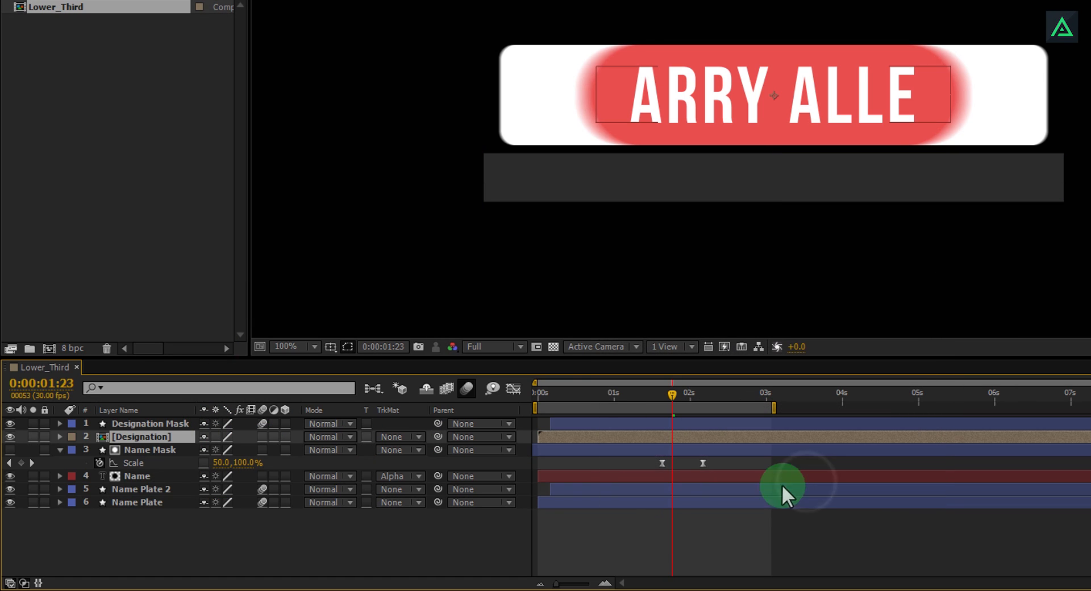
Unlink the Designation Mask layer's scale proportions and add a scale keyframe of 0 by 100% at 0:00:01:21.
left_click(151, 424)
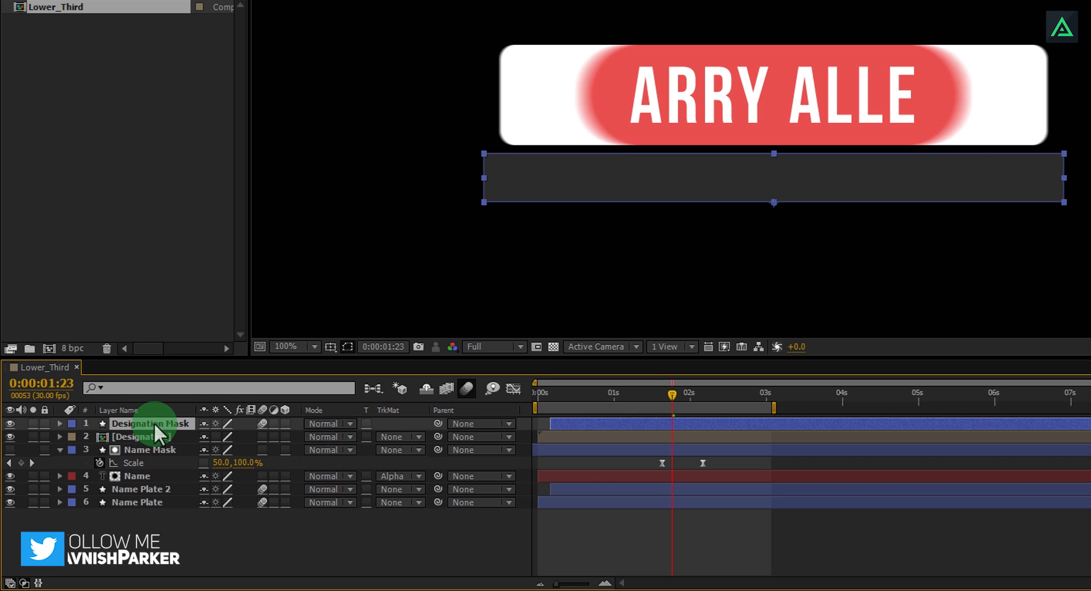
key("s")
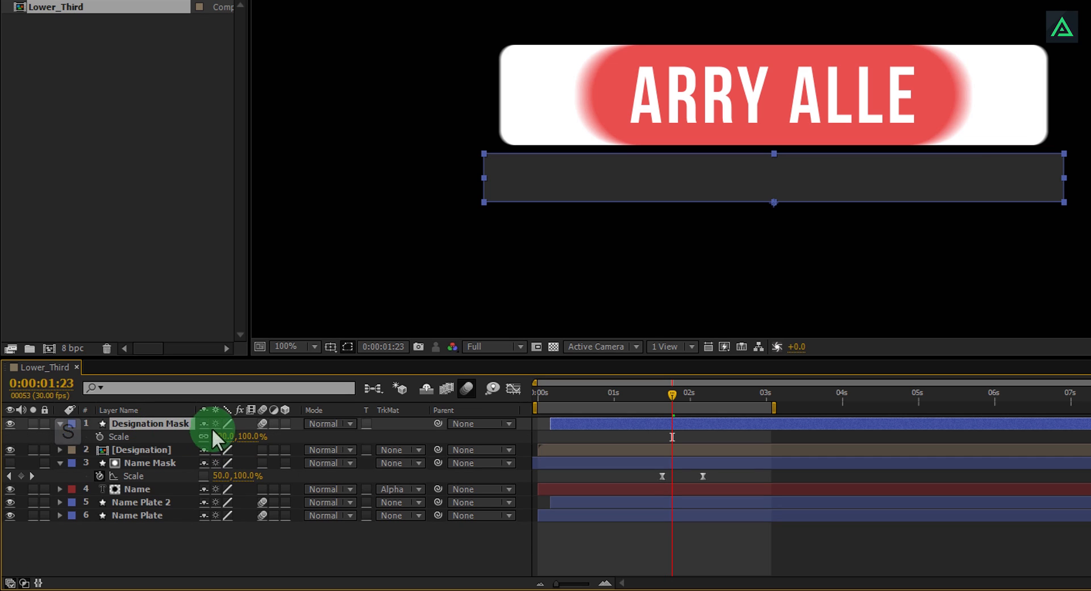
left_click(203, 436)
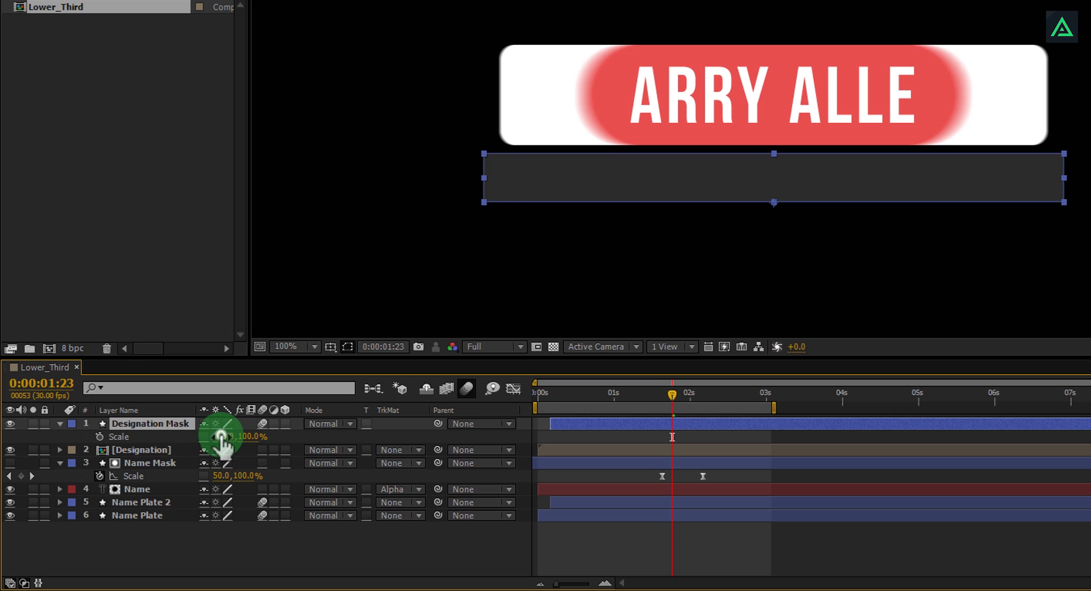
left_click_drag(214, 436, 280, 462)
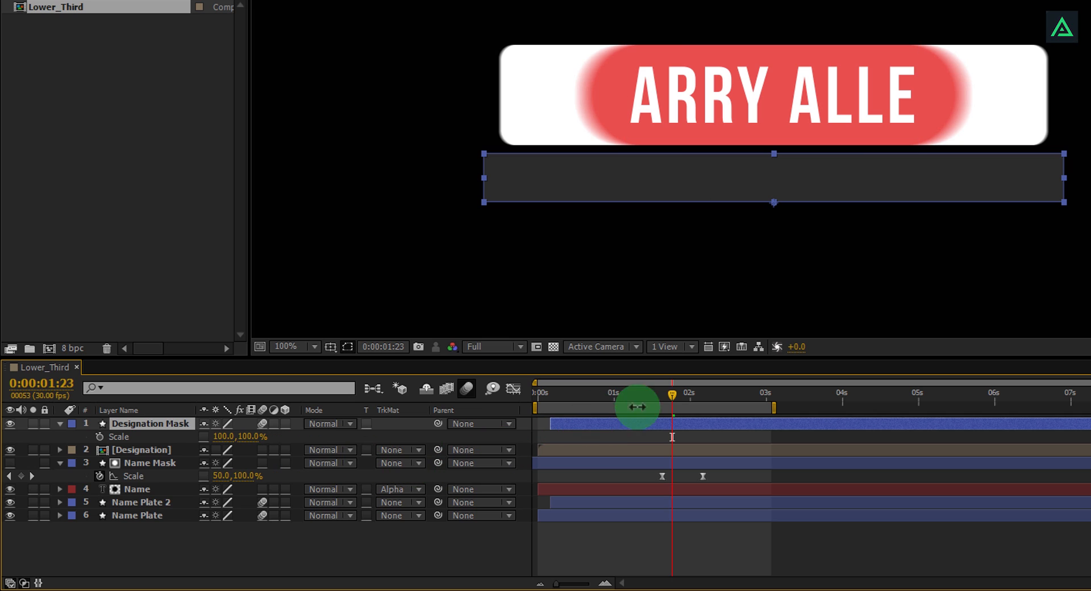
left_click_drag(672, 392, 667, 423)
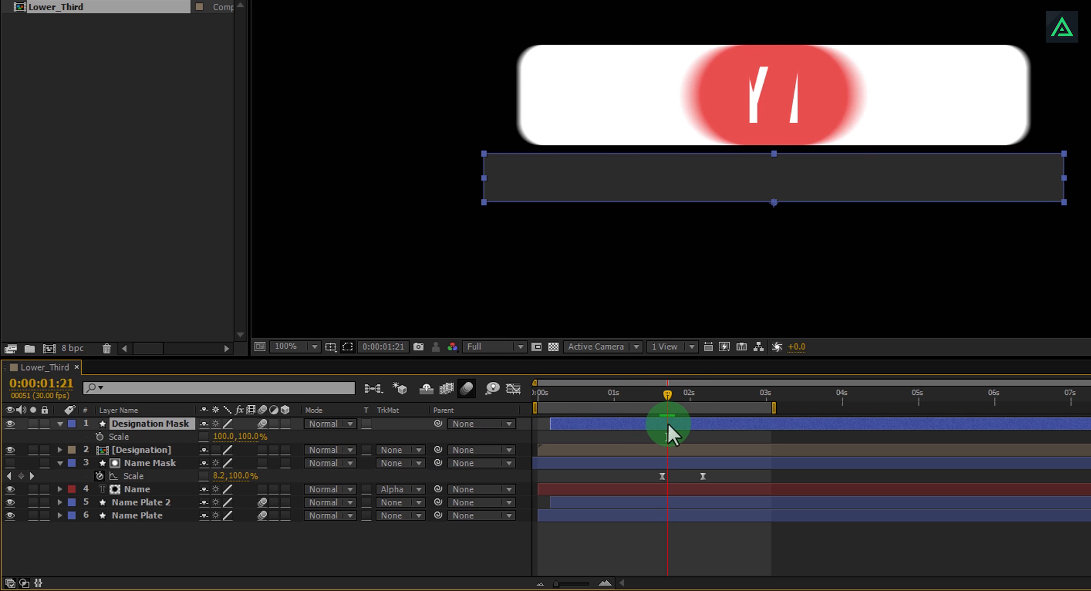
left_click(100, 435)
left_click(224, 436)
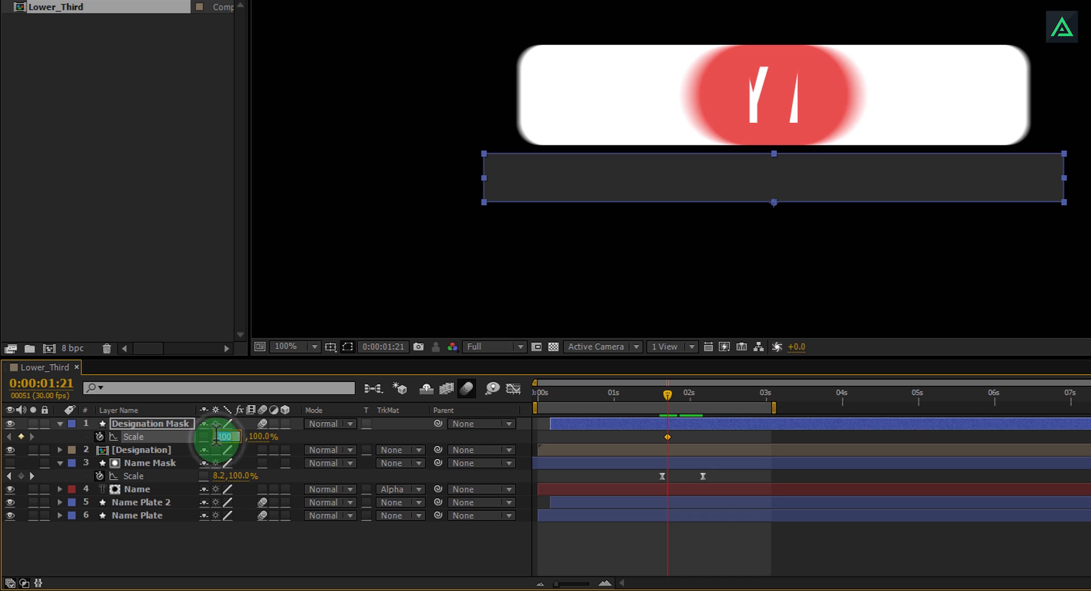
type("0")
key("Return")
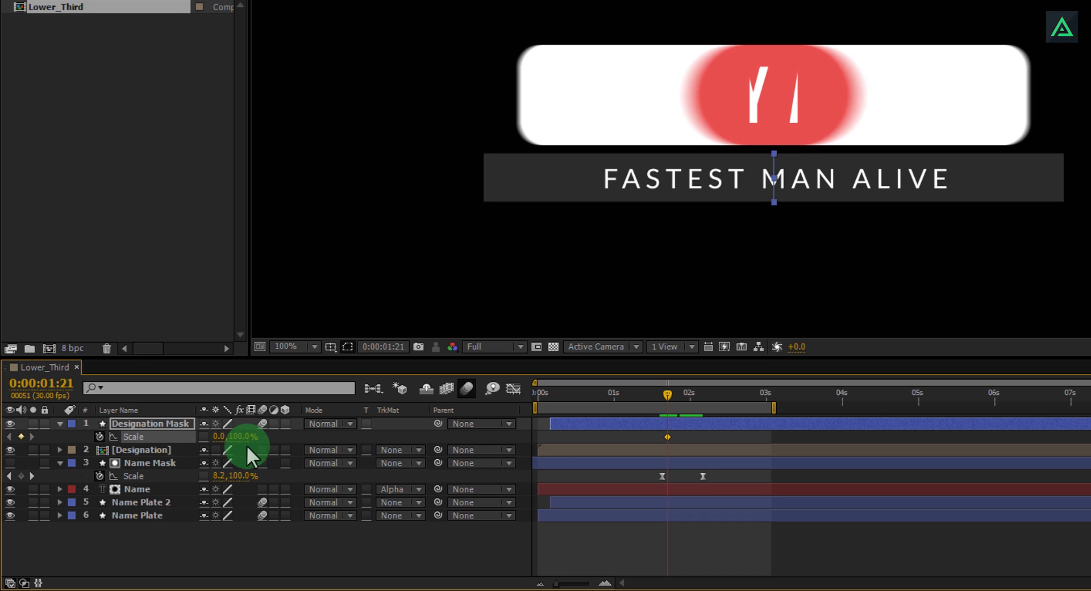
Add a 100% horizontal scale keyframe on the Designation Mask layer at 0:00:02:06 and scrub through the expansion.
left_click_drag(667, 393, 706, 410)
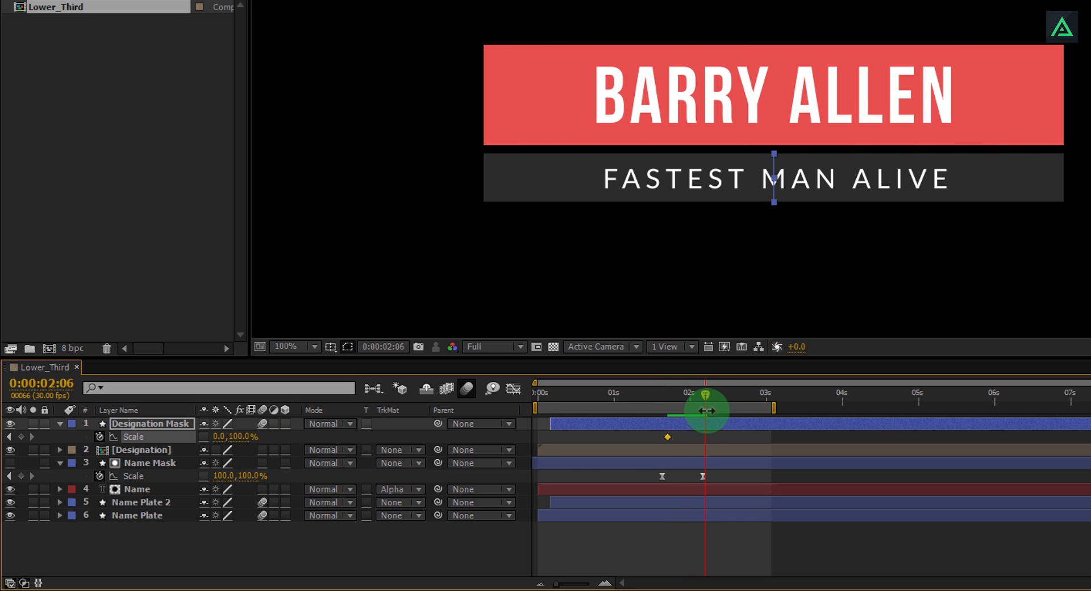
left_click(219, 437)
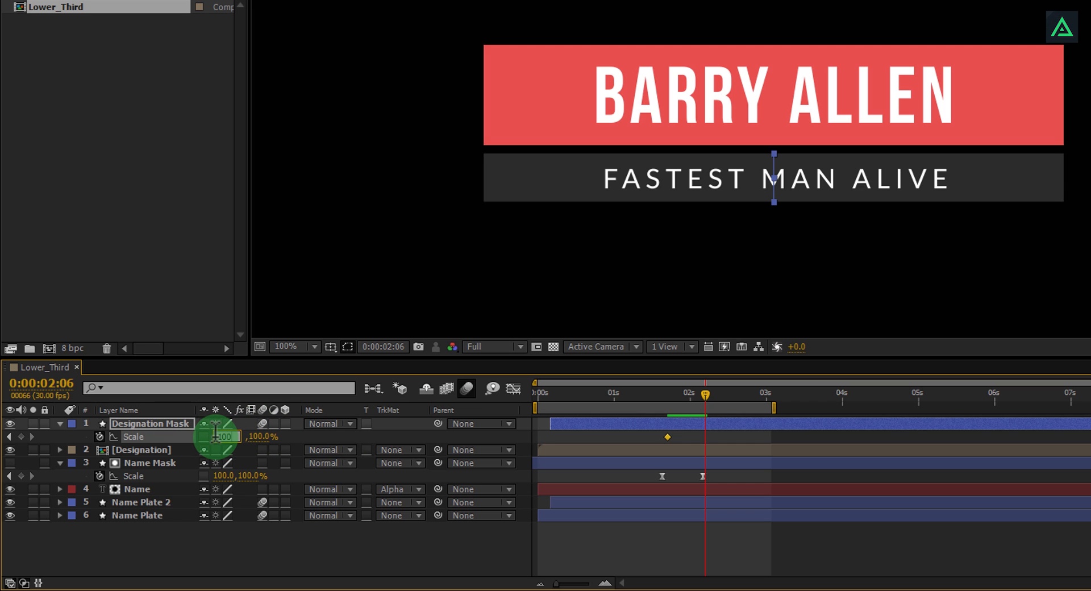
type("100")
key("Return")
left_click(668, 394)
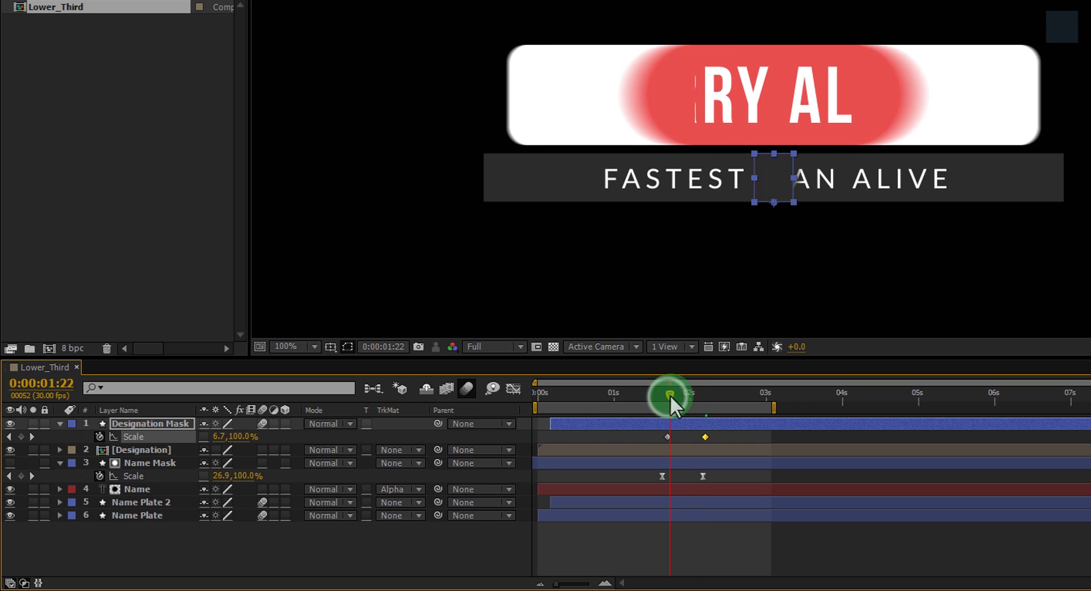
left_click_drag(670, 394, 715, 421)
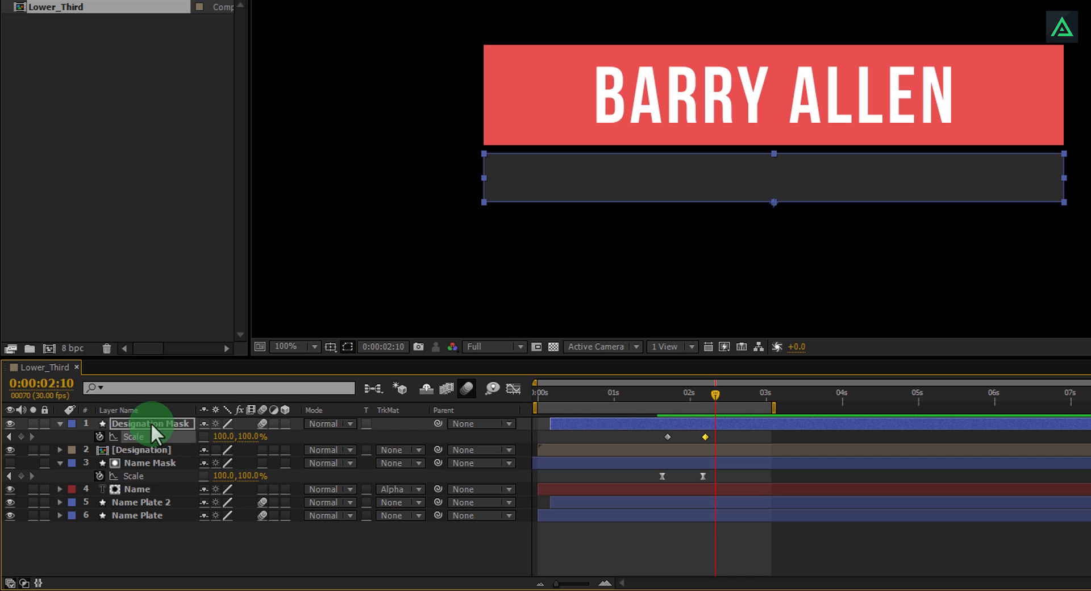
Set the Designation composition's track matte to Alpha using the Designation Mask layer, and scrub through the reveal.
left_click(407, 448)
left_click(418, 487)
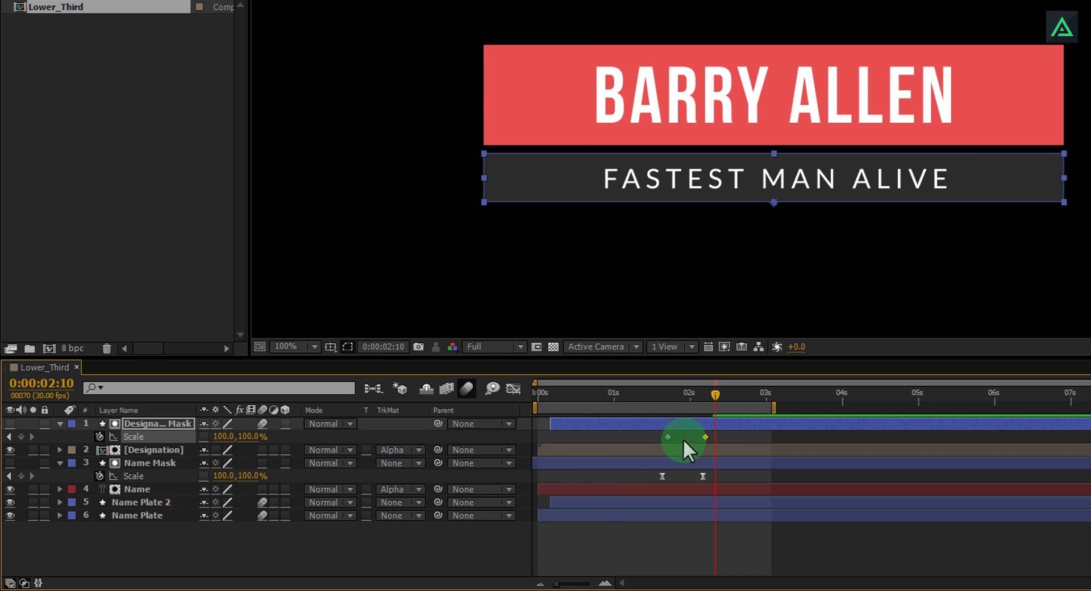
left_click_drag(662, 397, 718, 421)
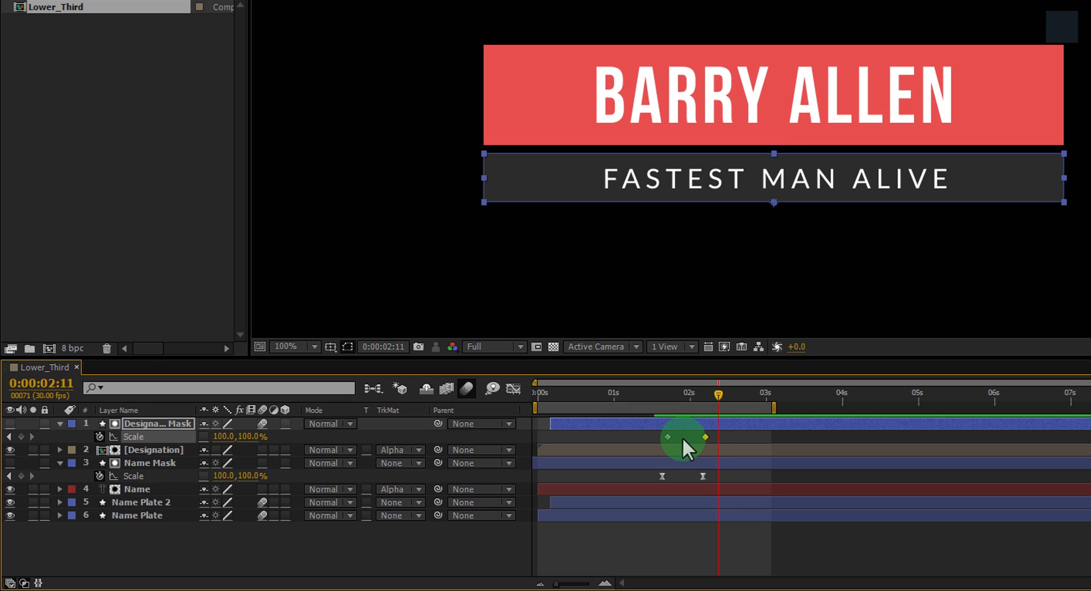
Move the Designation Mask's last scale keyframe later, Easy Ease both keyframes, and reshape the speed graph to peak early and slow gradually.
left_click_drag(719, 437, 645, 441)
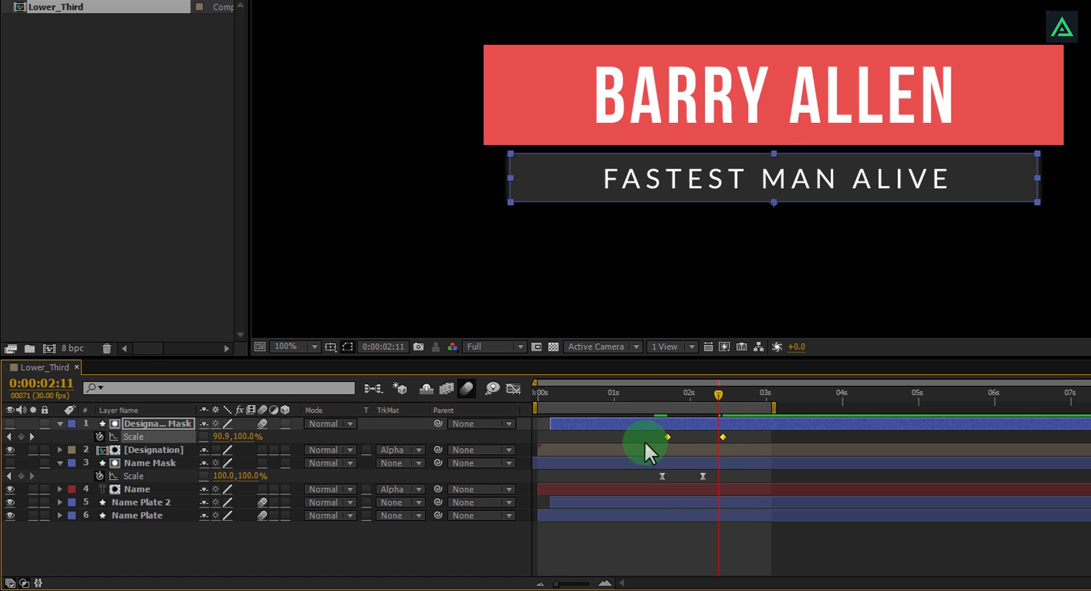
key("F9")
left_click(513, 388)
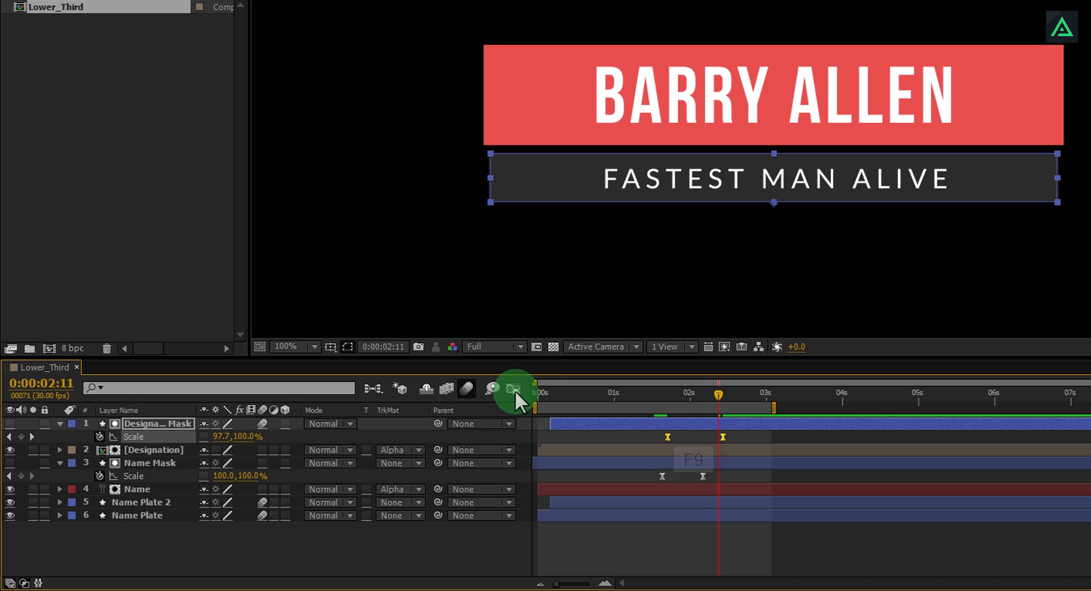
left_click_drag(700, 544, 680, 539)
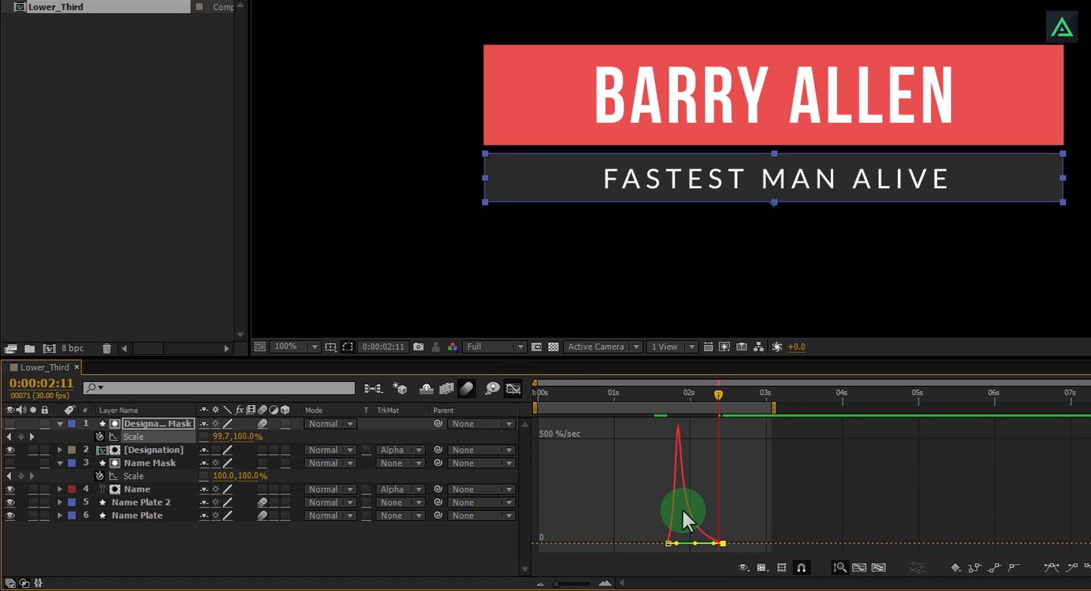
left_click(512, 388)
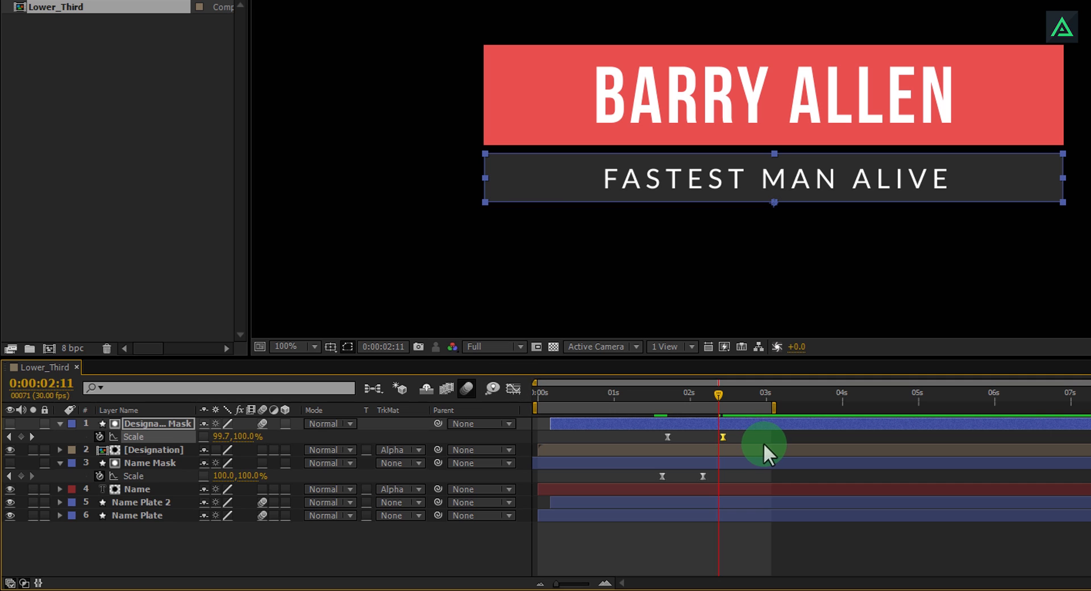
Preview the lower third animation and move the current time to 0:00:01:28.
key("KP_0")
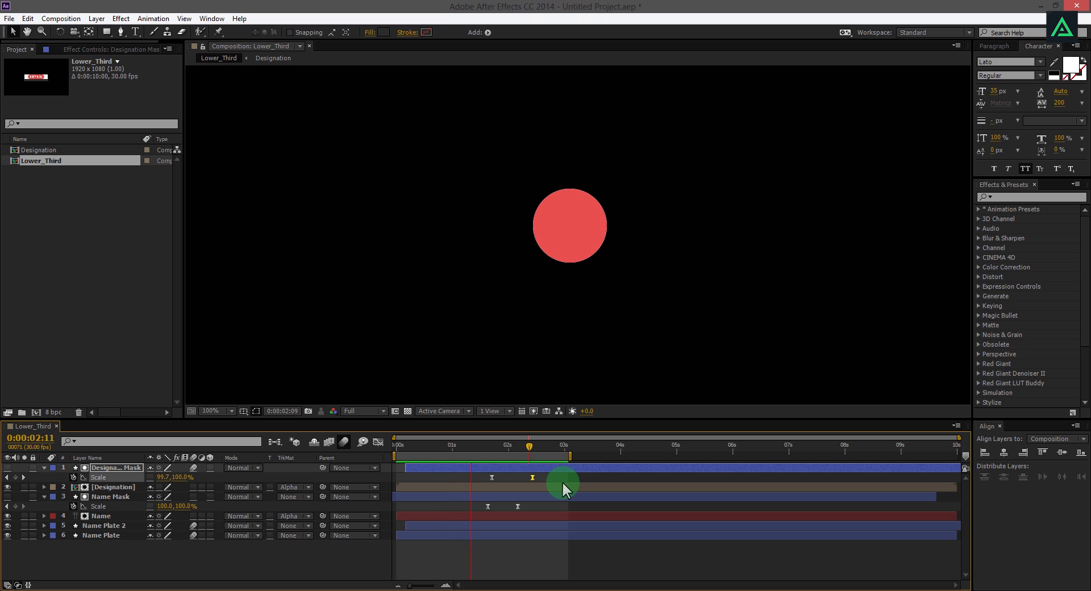
left_click(474, 446)
left_click_drag(483, 448, 503, 449)
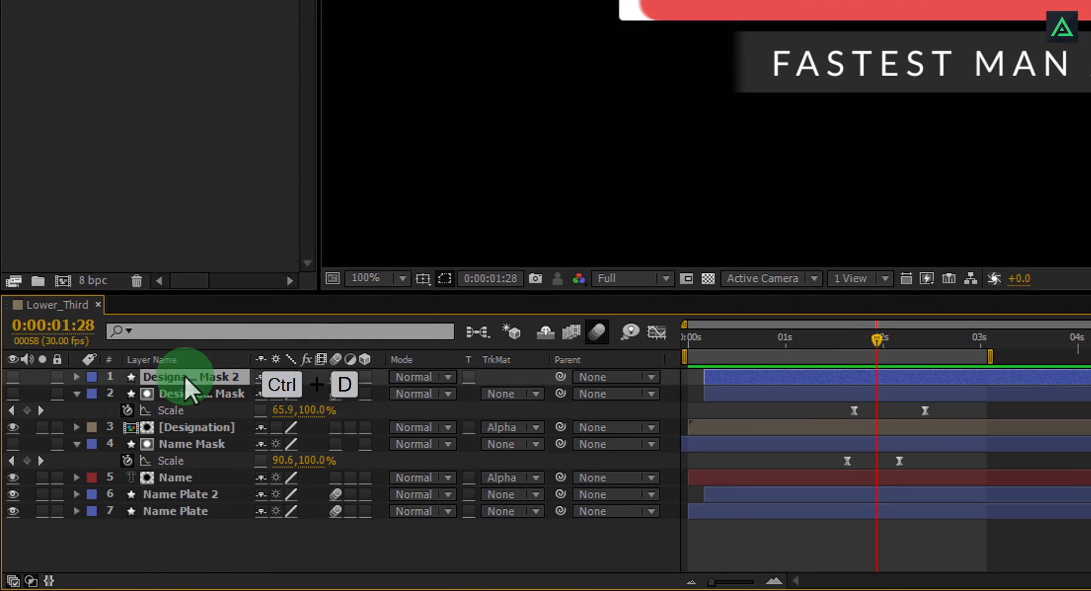
Duplicate the Designation Mask layer, place the copy below the Designation composition, and rename it Designation White.
left_click_drag(186, 373, 212, 433)
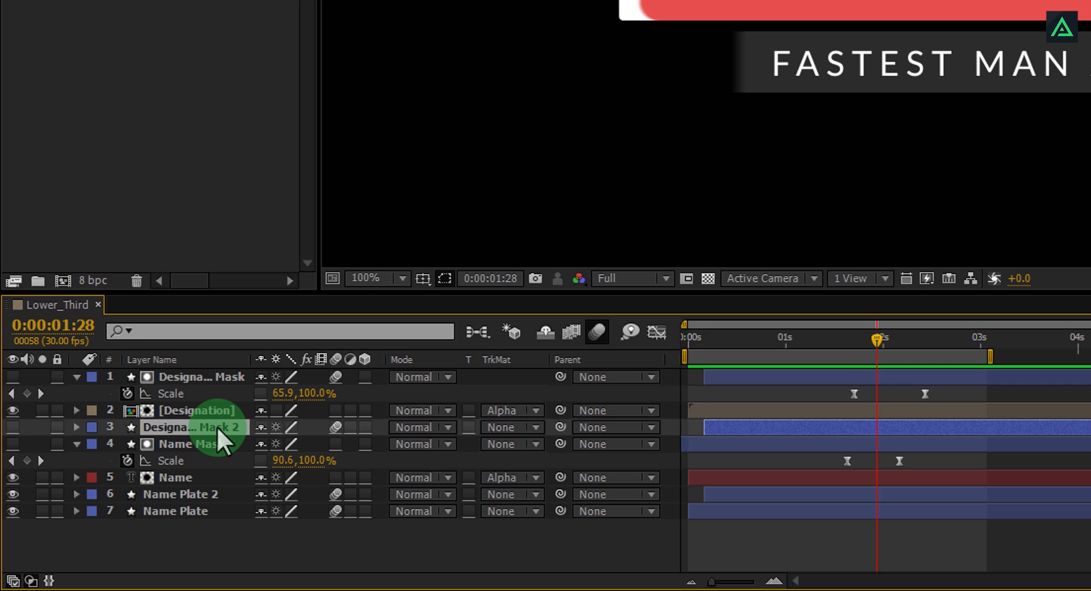
right_click(217, 426)
left_click(246, 414)
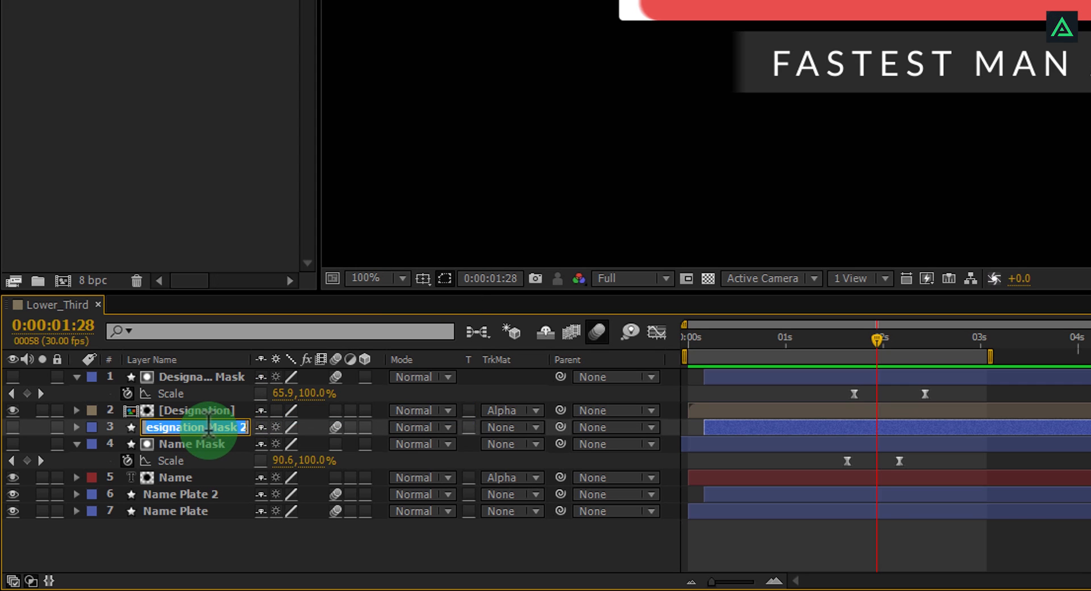
left_click_drag(216, 427, 285, 430)
key("BackSpace")
key("BackSpace")
type("White")
key("Return")
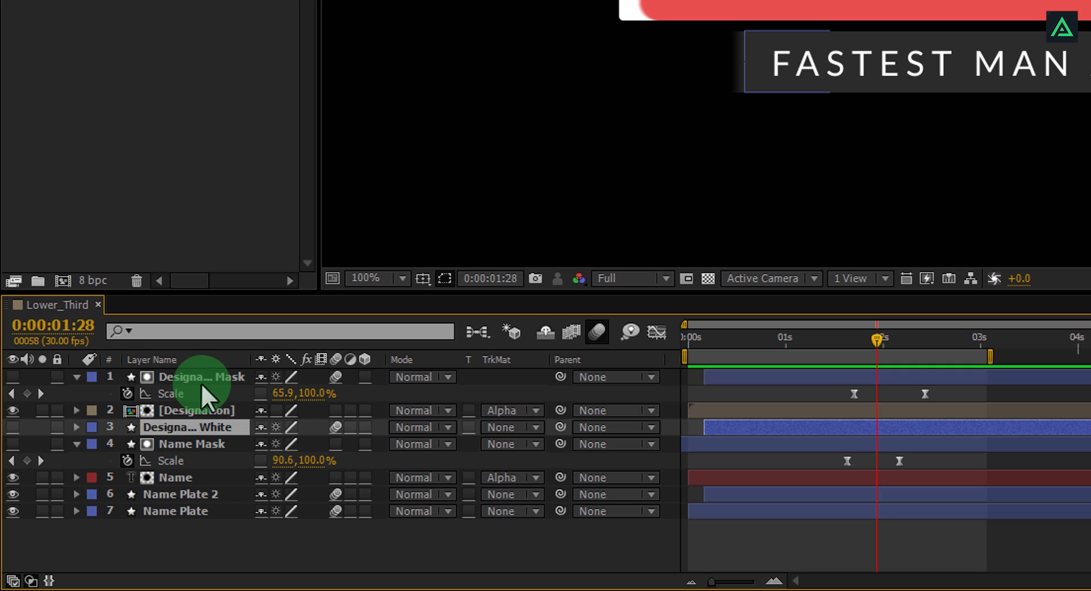
Make the Designation White layer visible and shift the Designation Mask layer a couple of frames later in time.
left_click(213, 373)
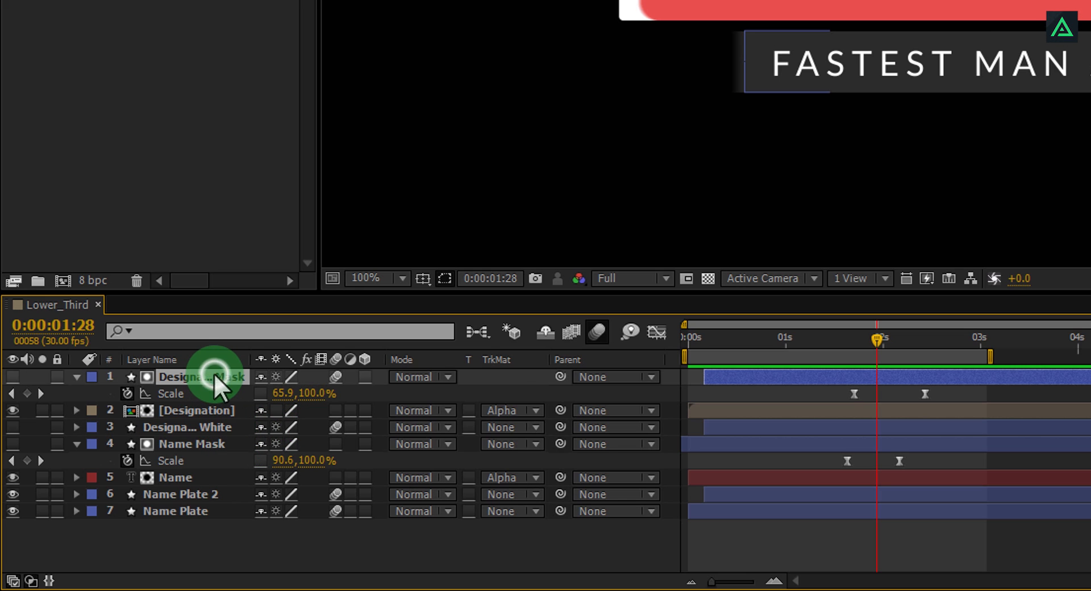
left_click(14, 427)
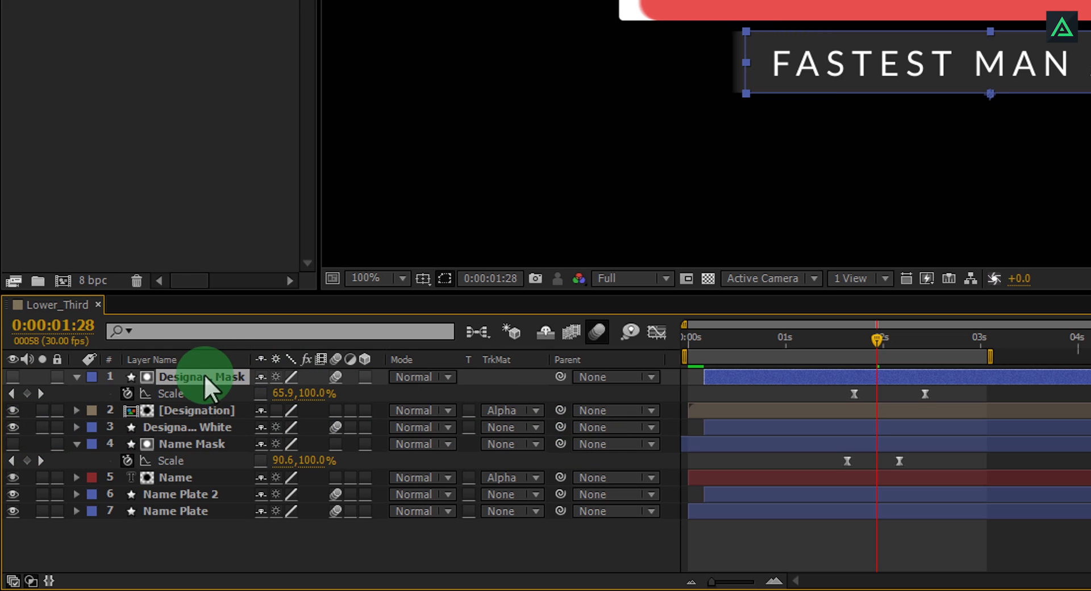
left_click_drag(744, 374, 753, 374)
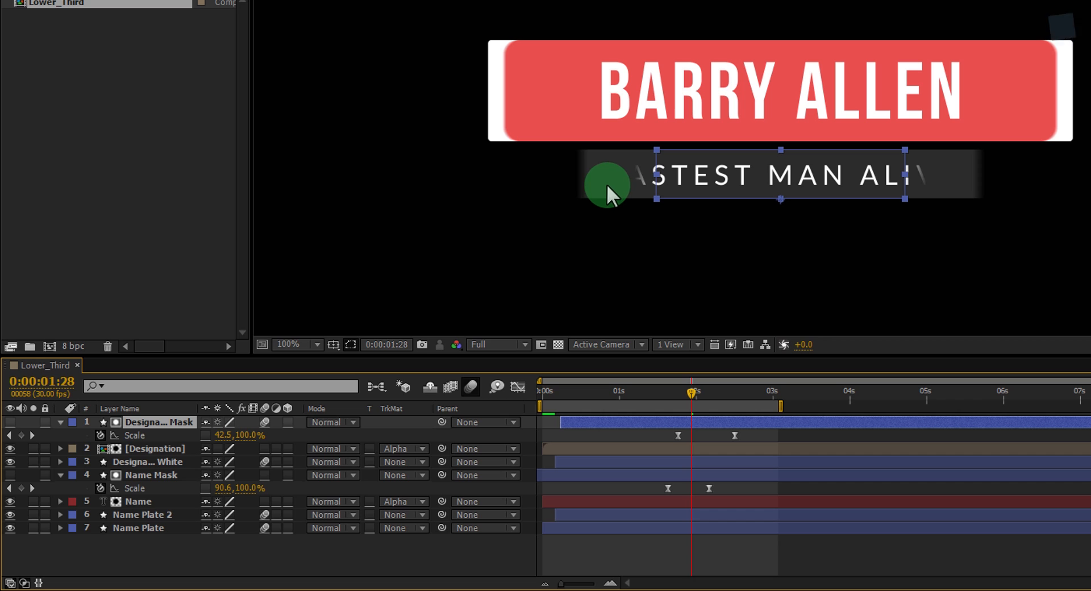
left_click(606, 182)
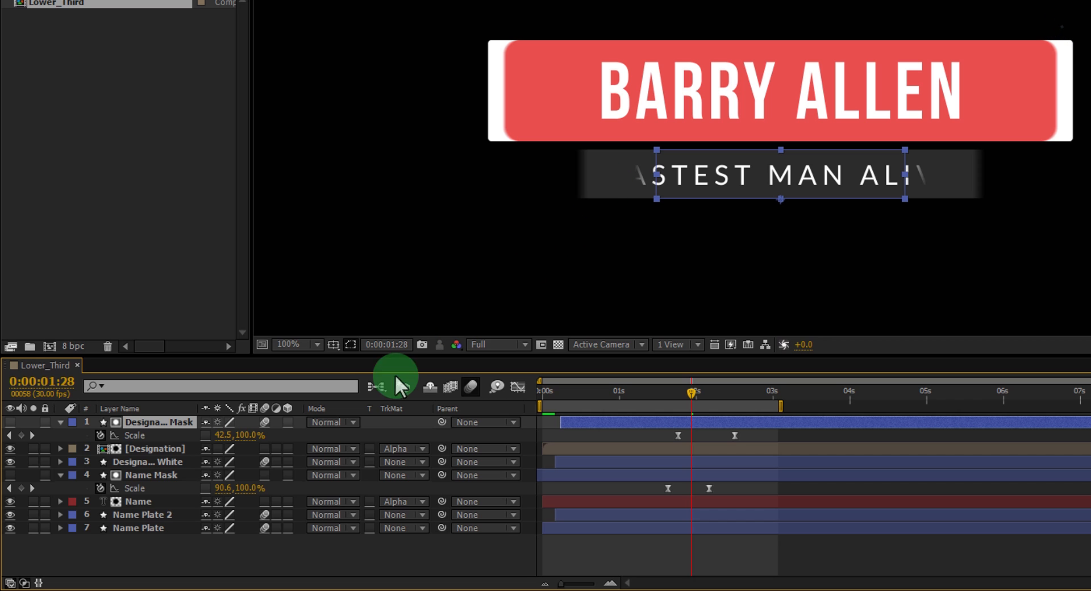
Change the Designation White layer's fill colour to white.
left_click(142, 462)
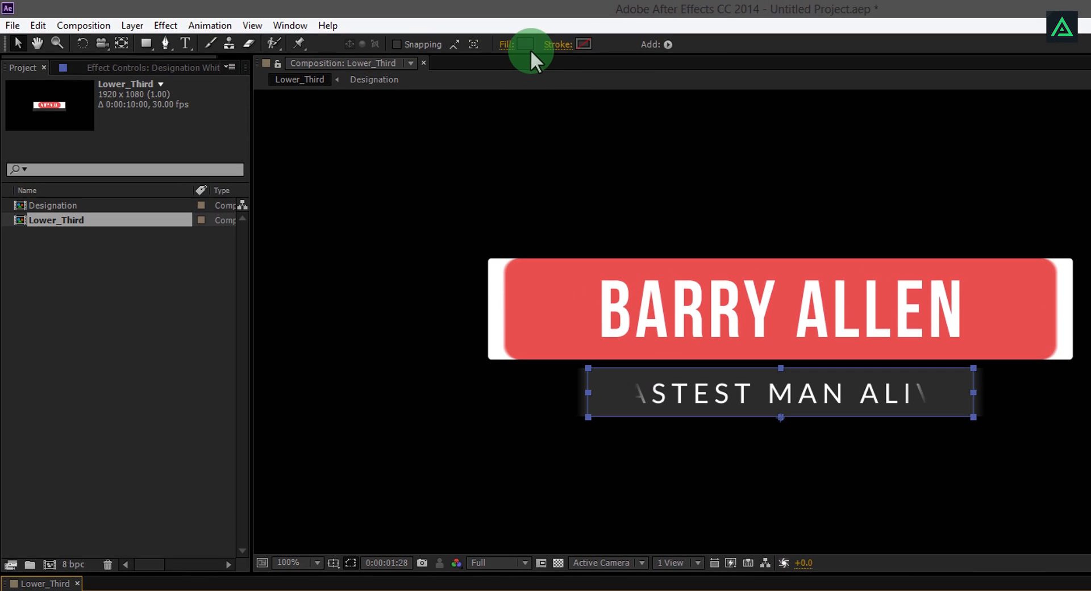
left_click(527, 45)
left_click_drag(287, 250, 221, 222)
left_click(554, 234)
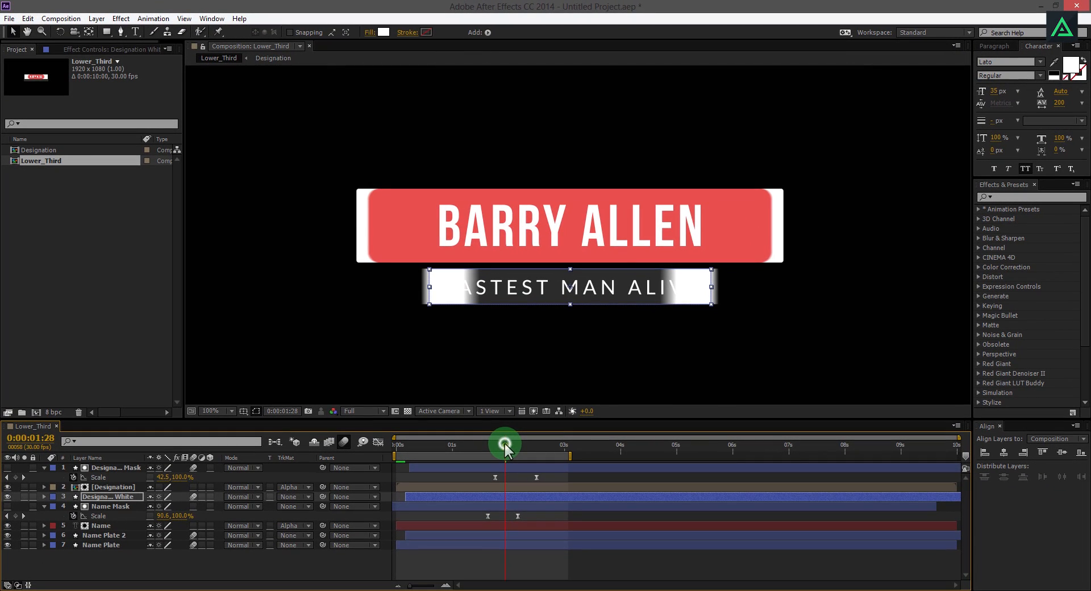
Preview the lower third animation with the white designation plate leading the dark one.
left_click(612, 533)
left_click_drag(510, 444, 566, 476)
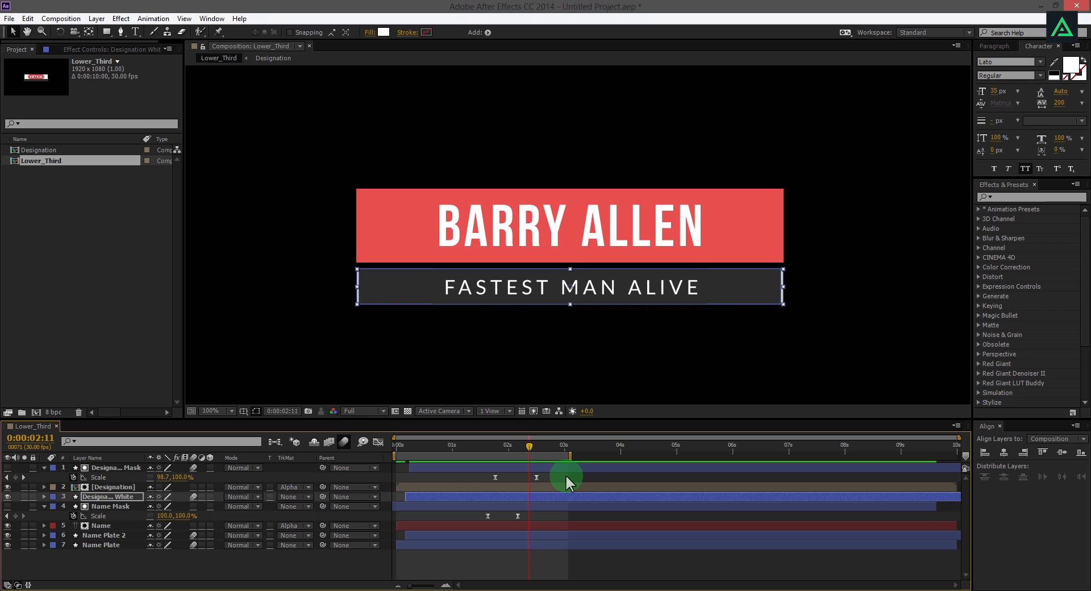
key("KP_0")
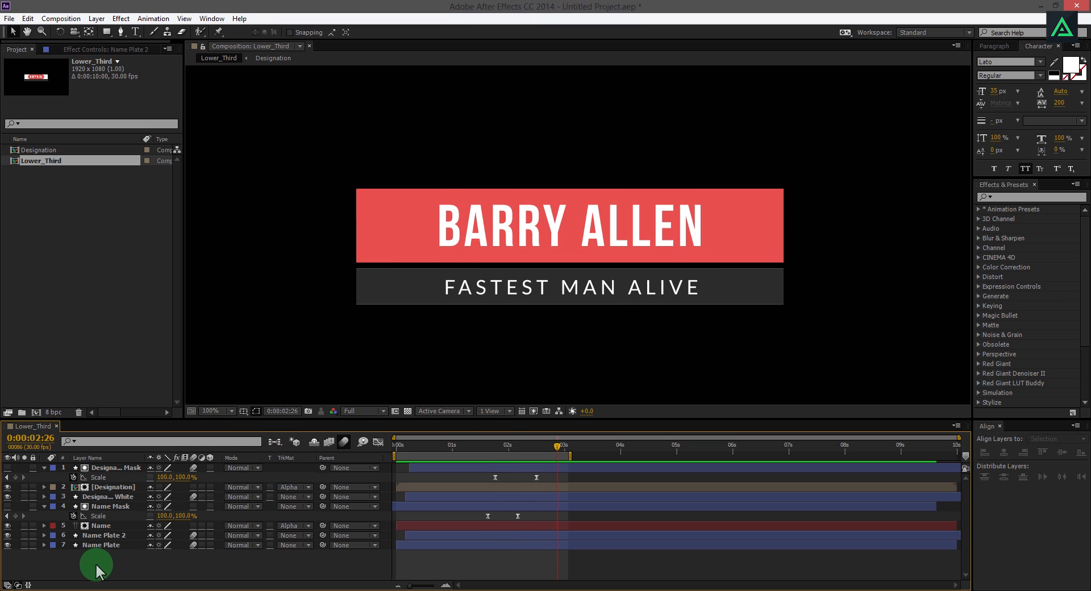
Pre-compose all seven lower third layers into a new composition named Lower_Third_Comp, moving all attributes into it.
left_click_drag(102, 565, 134, 475)
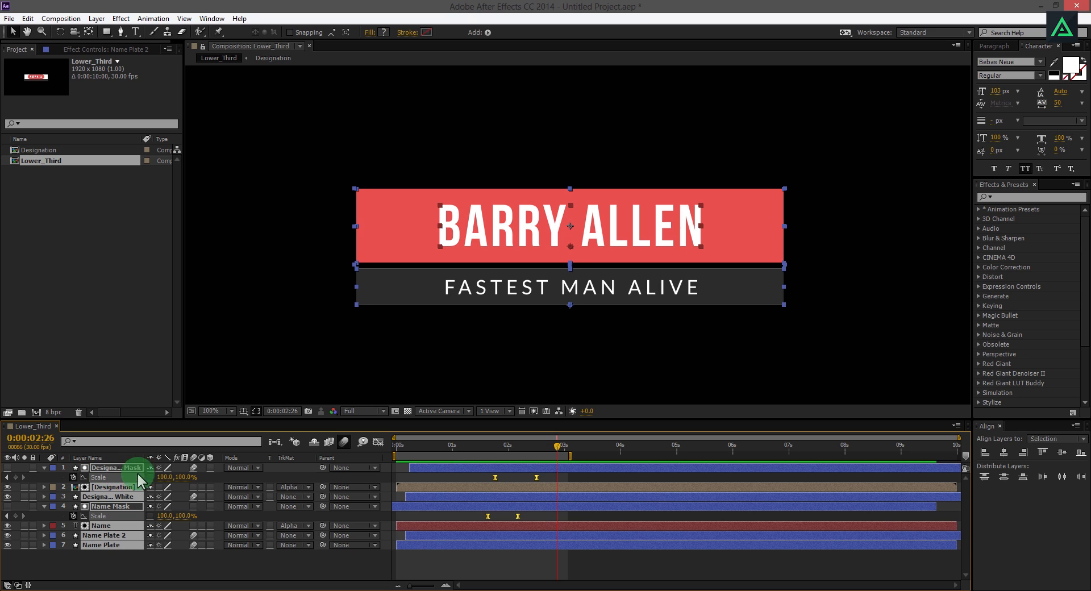
right_click(113, 472)
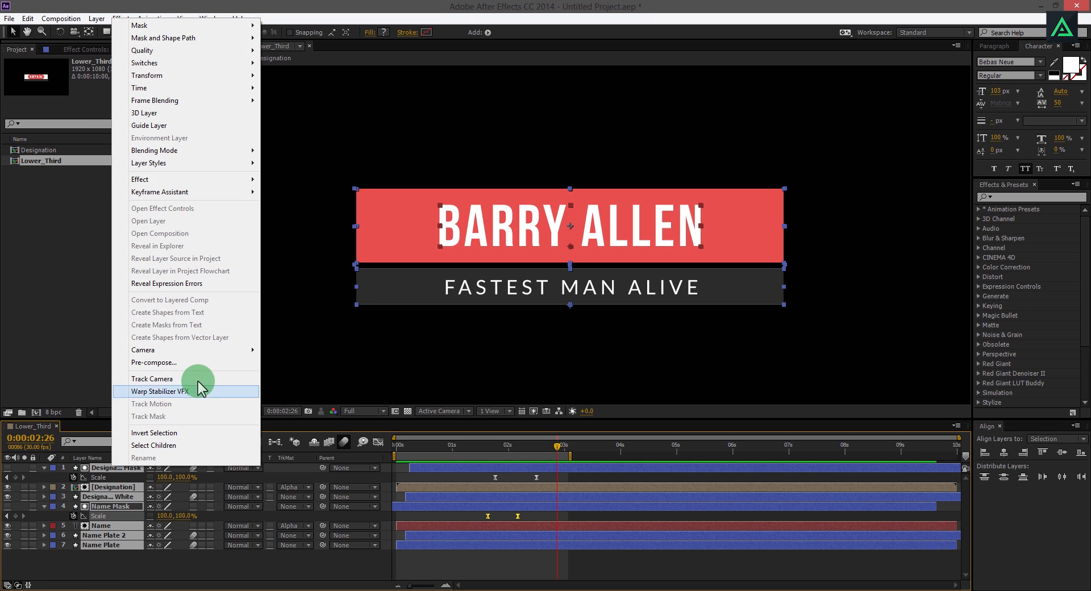
left_click(170, 362)
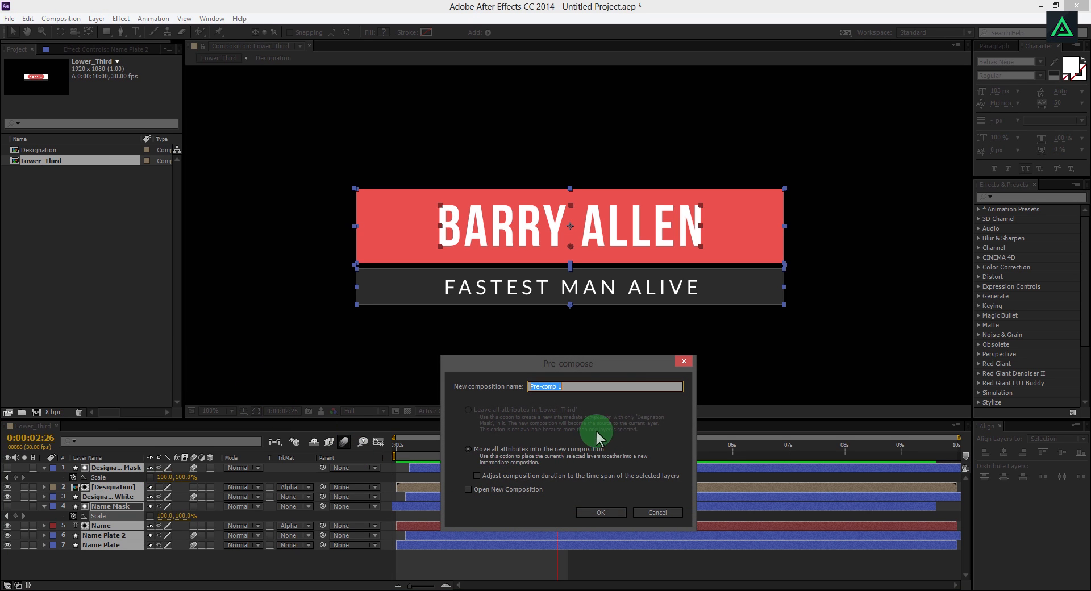
type("Lower_Third_Comp")
key("Return")
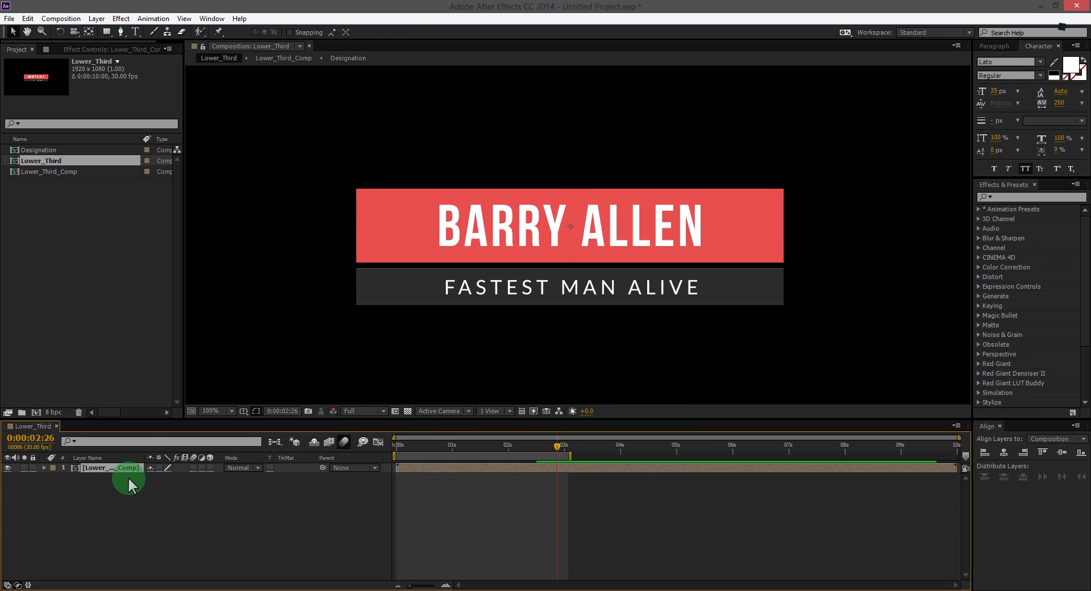
Extend the work area end to six seconds and enable time remapping on the Lower_Third_Comp layer.
left_click_drag(393, 448, 614, 433)
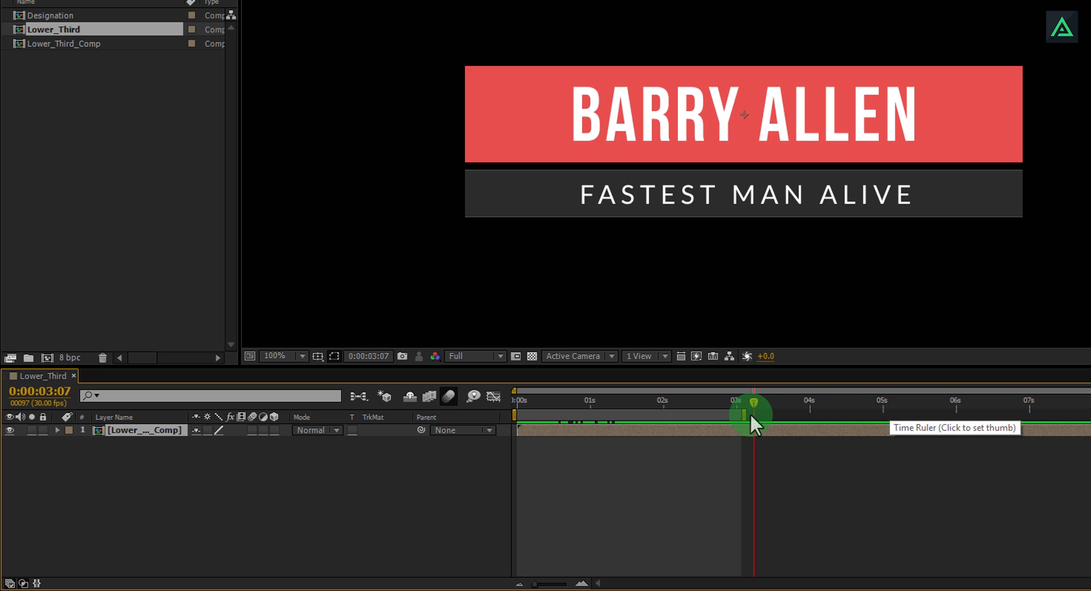
mouse_move(744, 415)
left_mouse_down()
mouse_move(964, 414)
mouse_move(952, 415)
left_mouse_up()
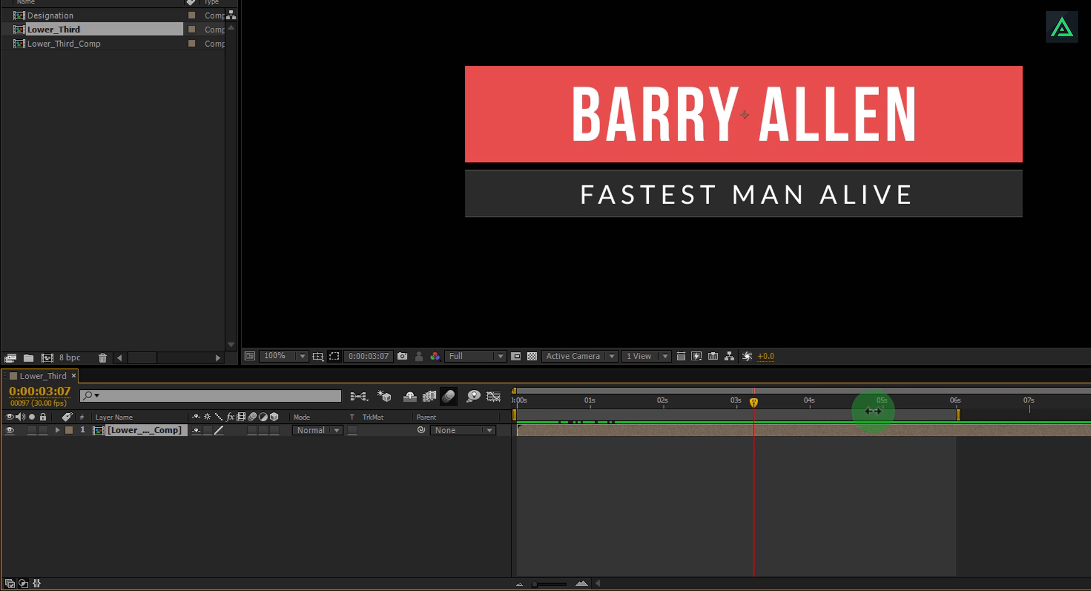
right_click(165, 431)
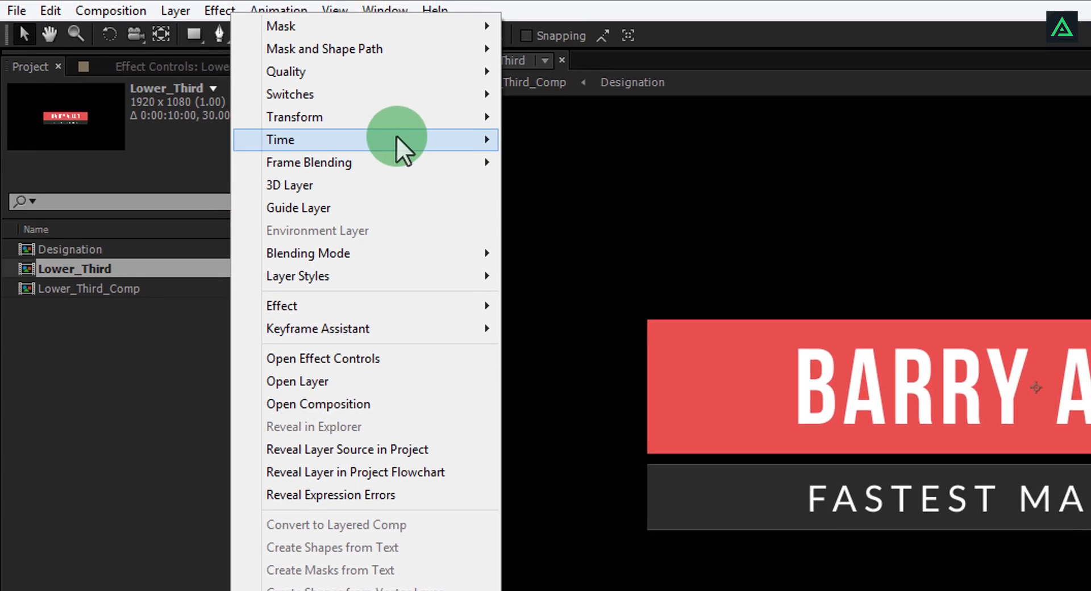
mouse_move(355, 63)
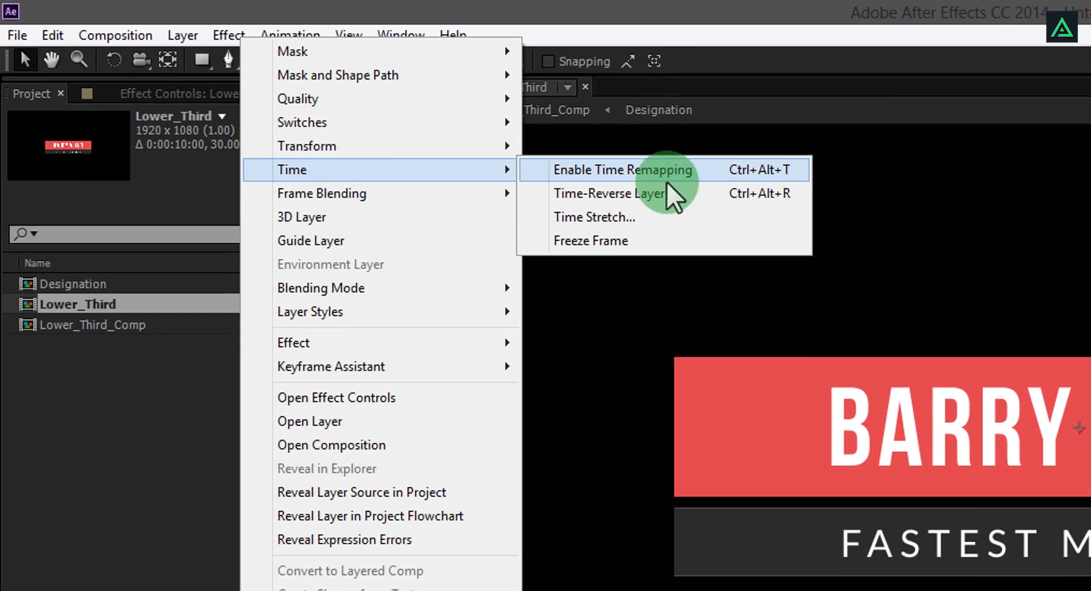
left_click(701, 168)
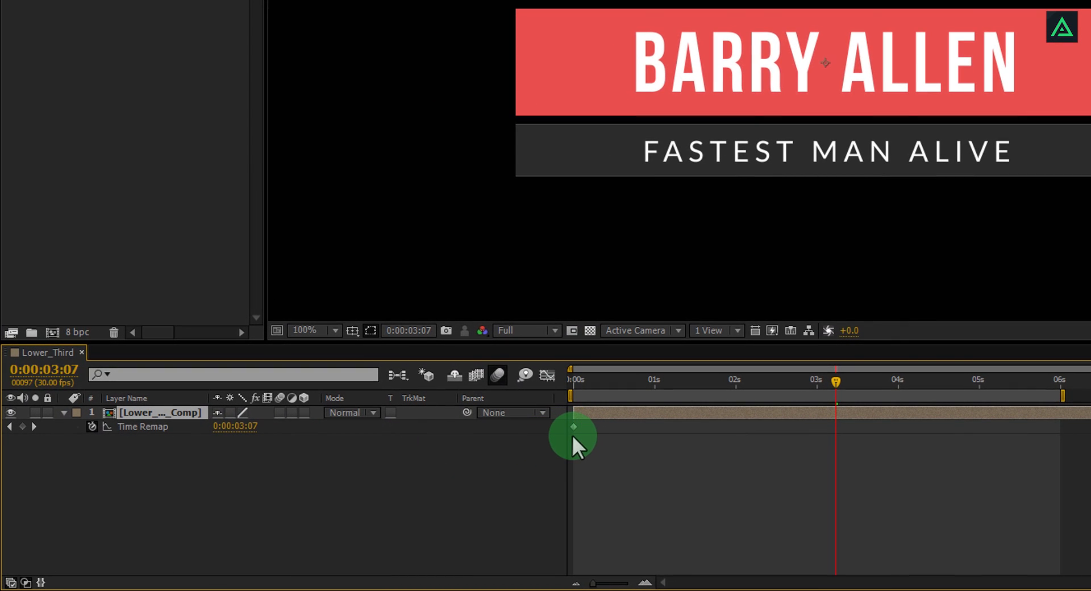
Add a Time Remap keyframe at 0:00:03:00, and set Time Remap to 0:00:00:00 at 0:00:05:00 so the animation reverses.
left_click_drag(837, 388, 822, 388)
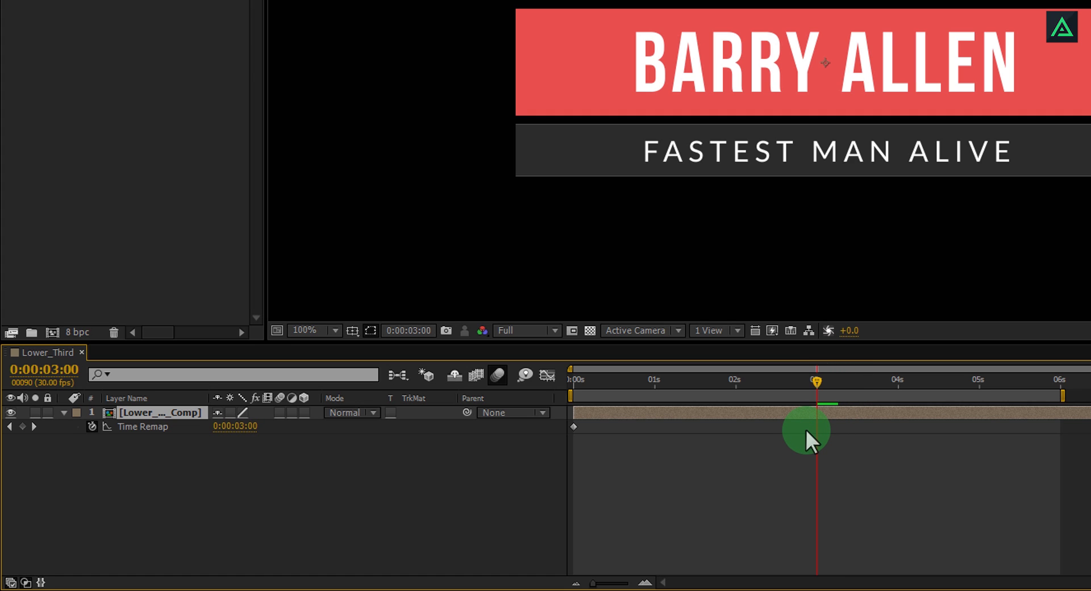
left_click(22, 426)
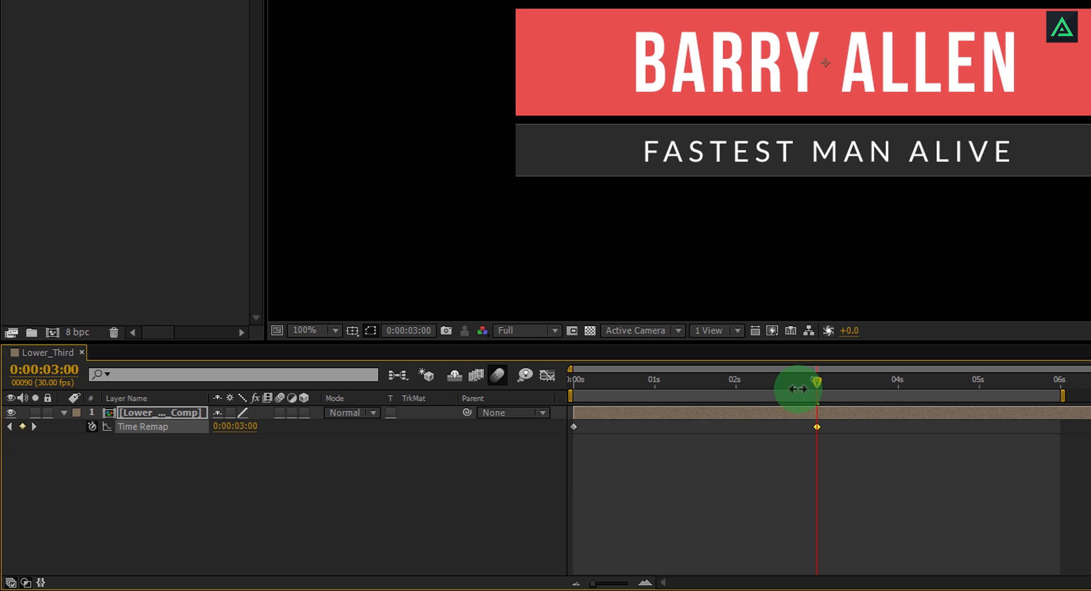
left_click_drag(814, 382, 876, 384)
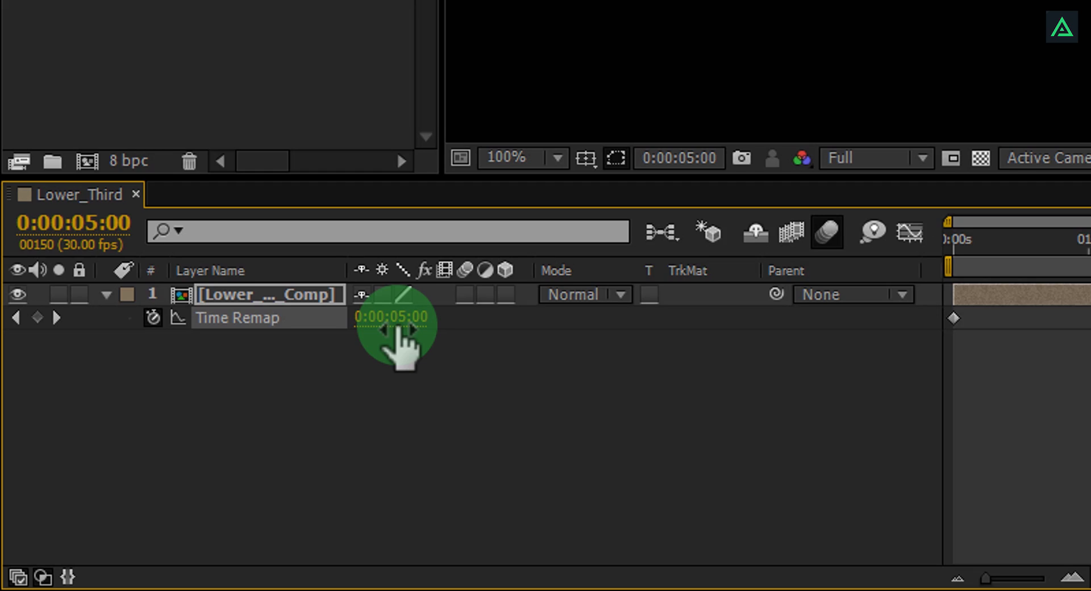
left_click(397, 318)
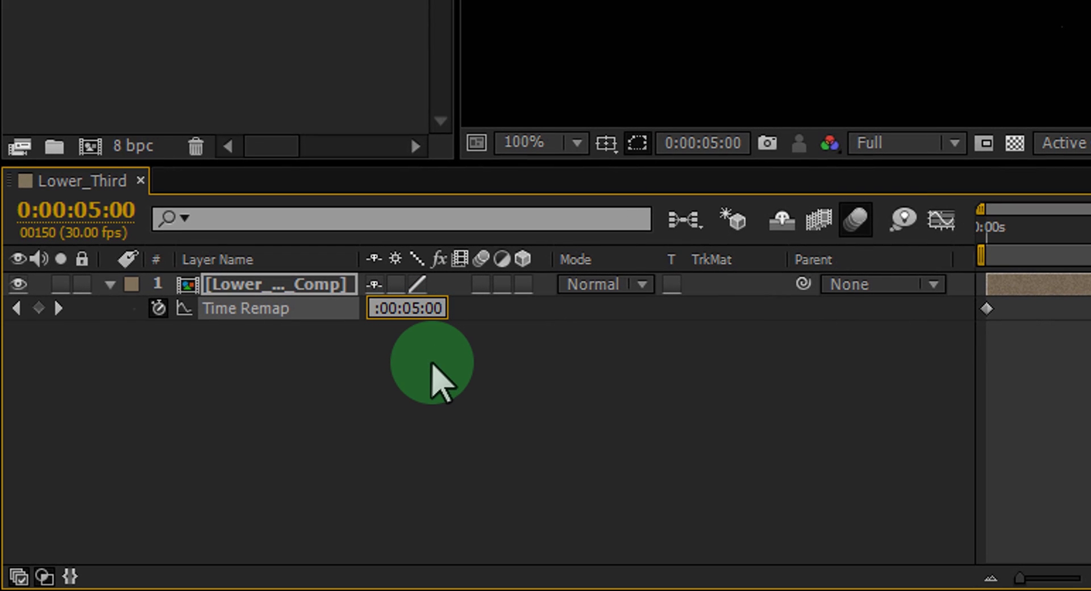
key("BackSpace")
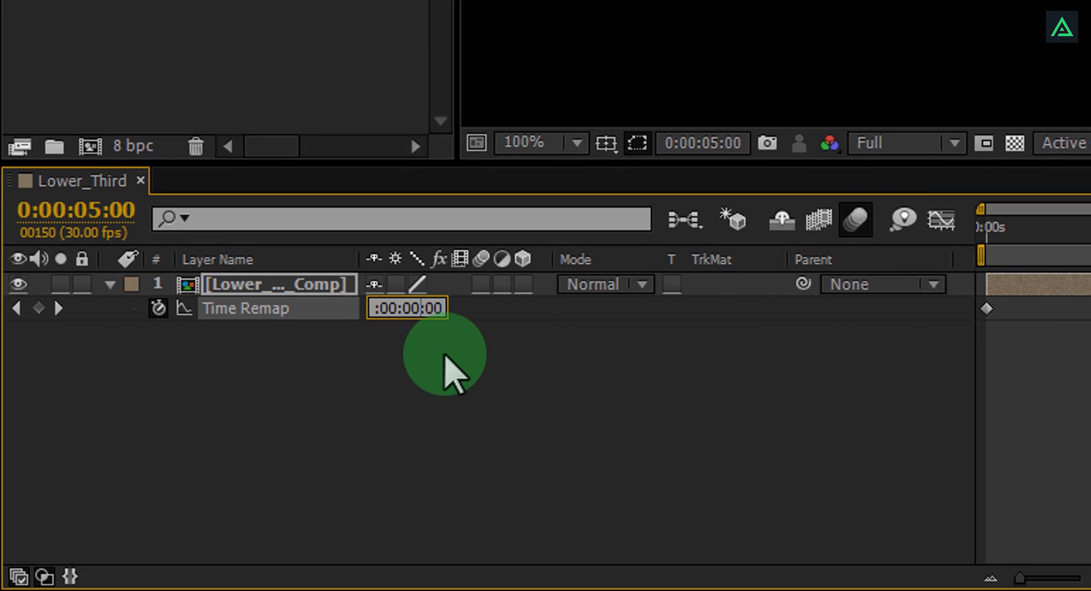
key("Return")
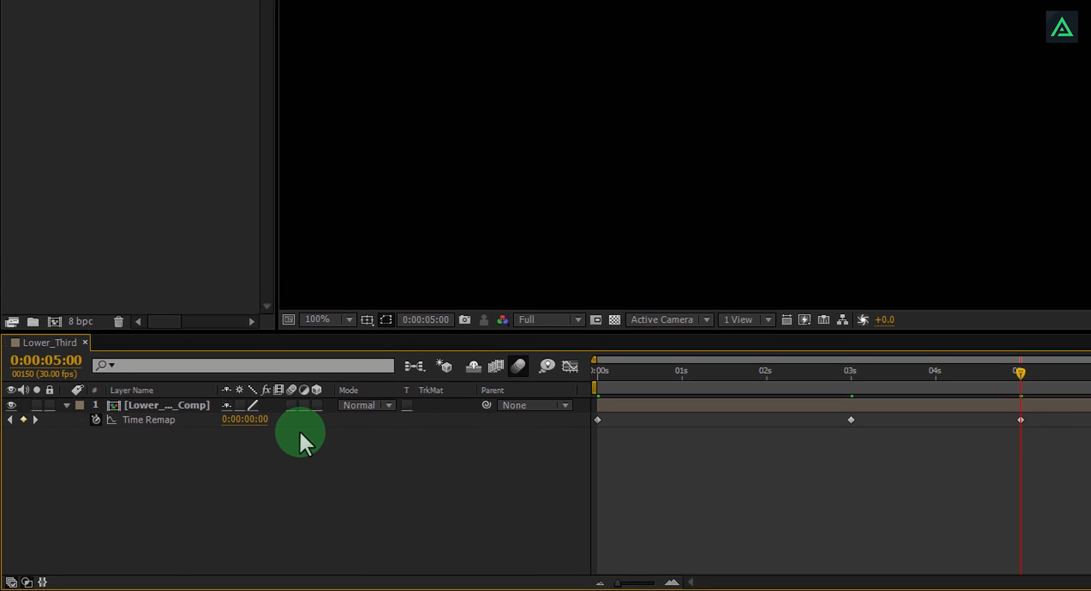
Check the reversed ending, end the work area at 0:00:05:04, and trim the composition to the work area.
left_click(799, 304)
left_click_drag(563, 389, 820, 418)
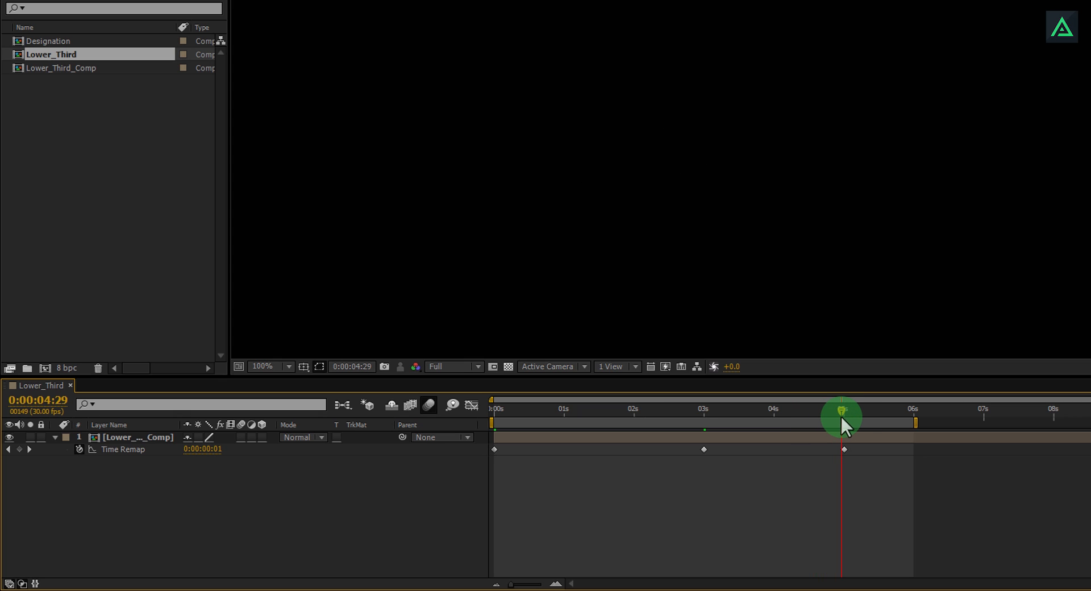
mouse_move(858, 414)
left_mouse_down()
mouse_move(956, 413)
mouse_move(847, 420)
left_mouse_up()
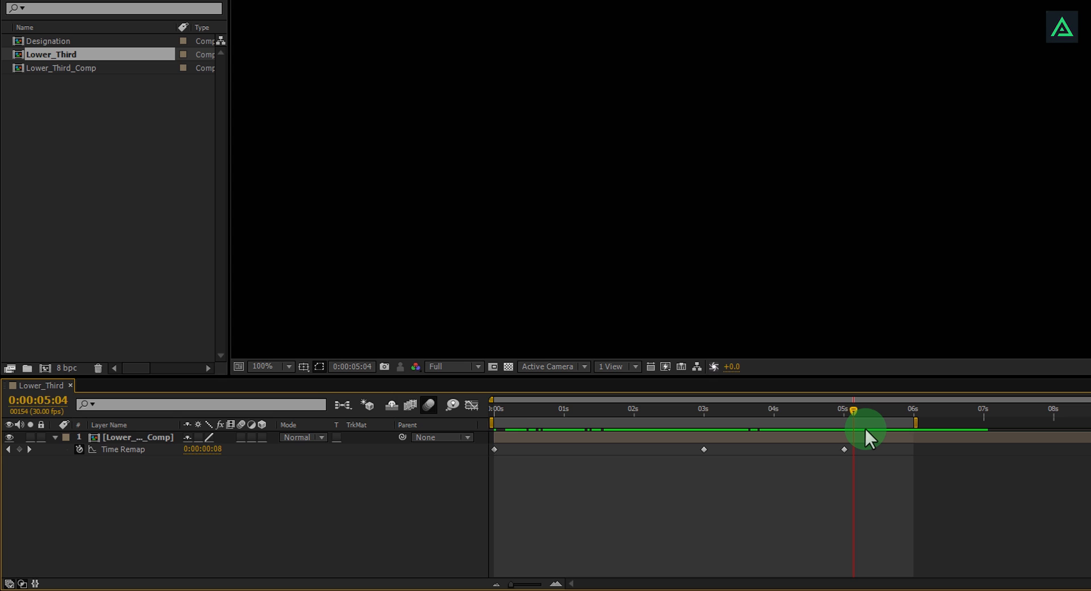
key("n")
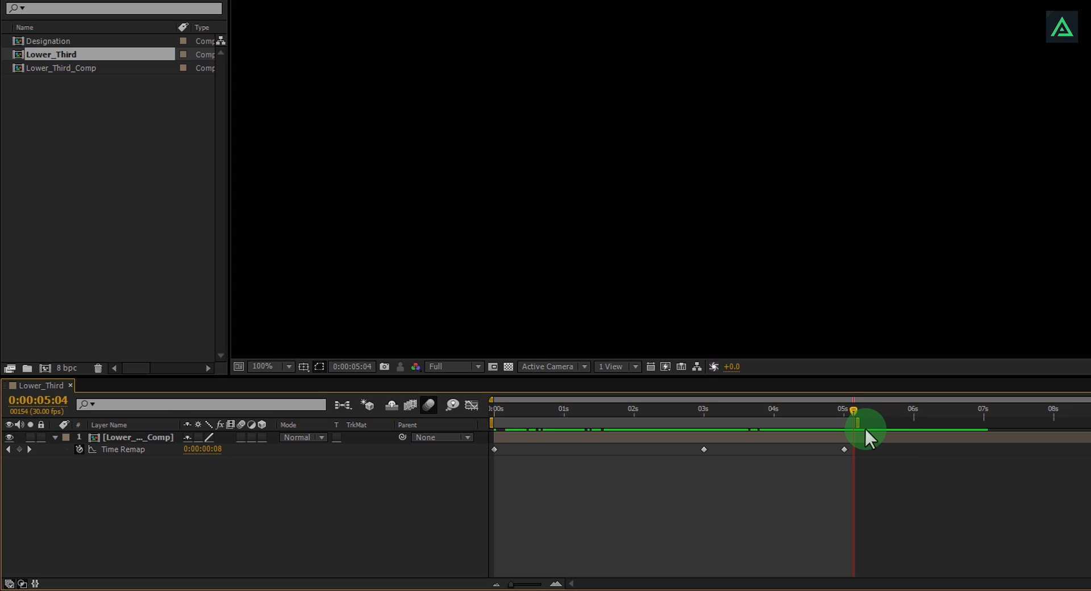
right_click(721, 423)
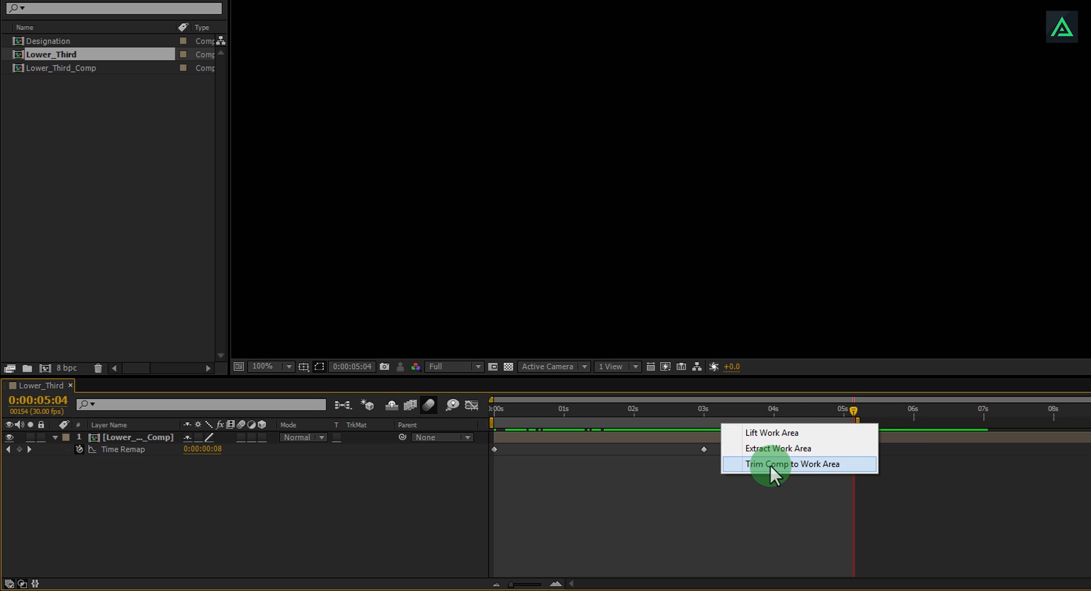
left_click(829, 463)
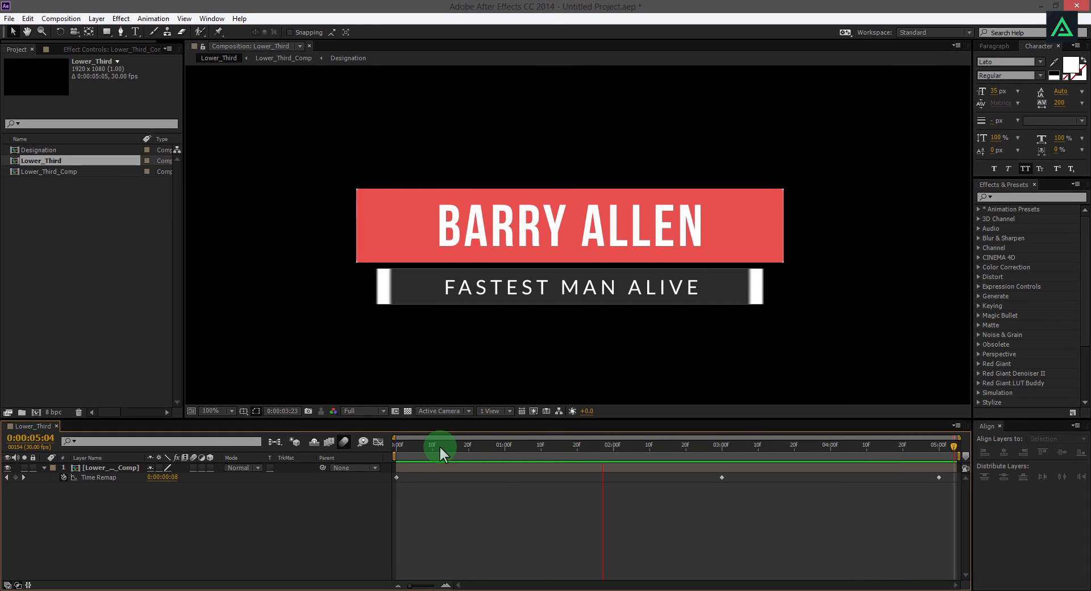
Stop the animation preview and save the project as Lower_Third_Tutorial in the Tutorial folder.
left_click(474, 353)
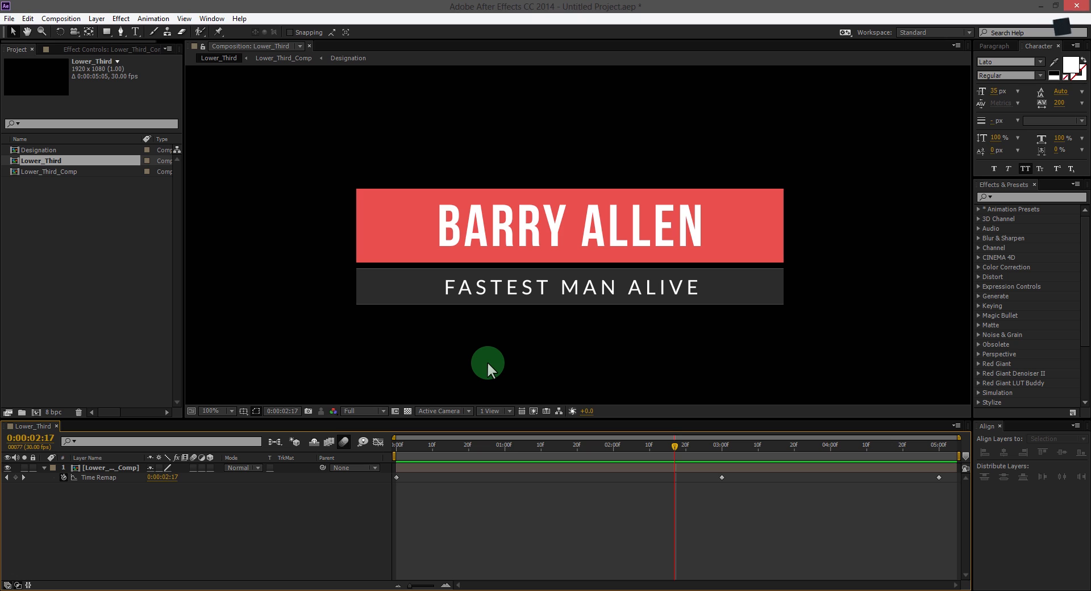
key("ctrl+s")
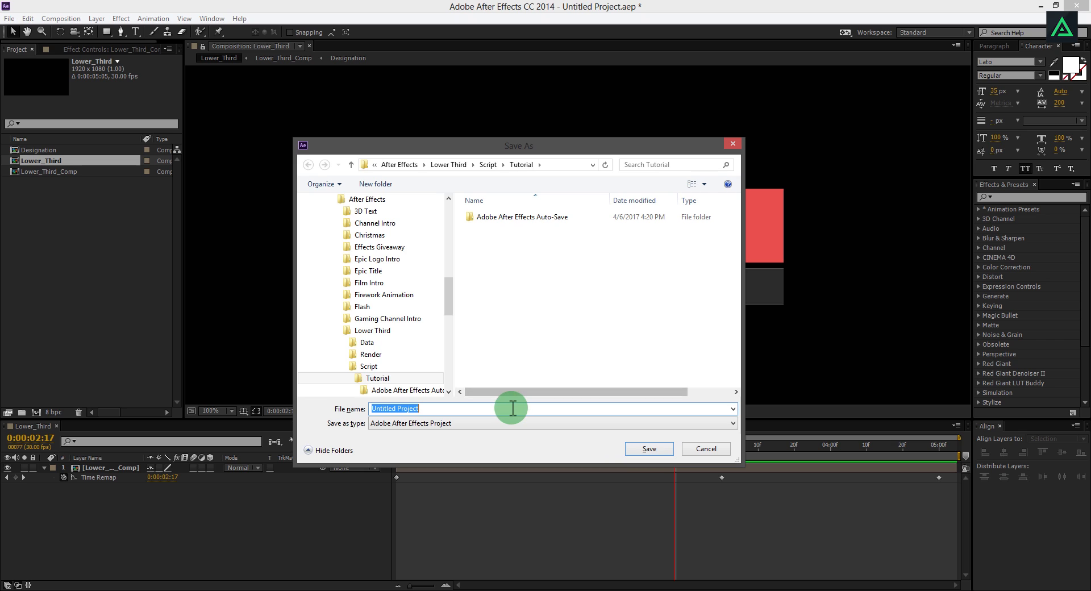
type("Lower_Third_Tutorial")
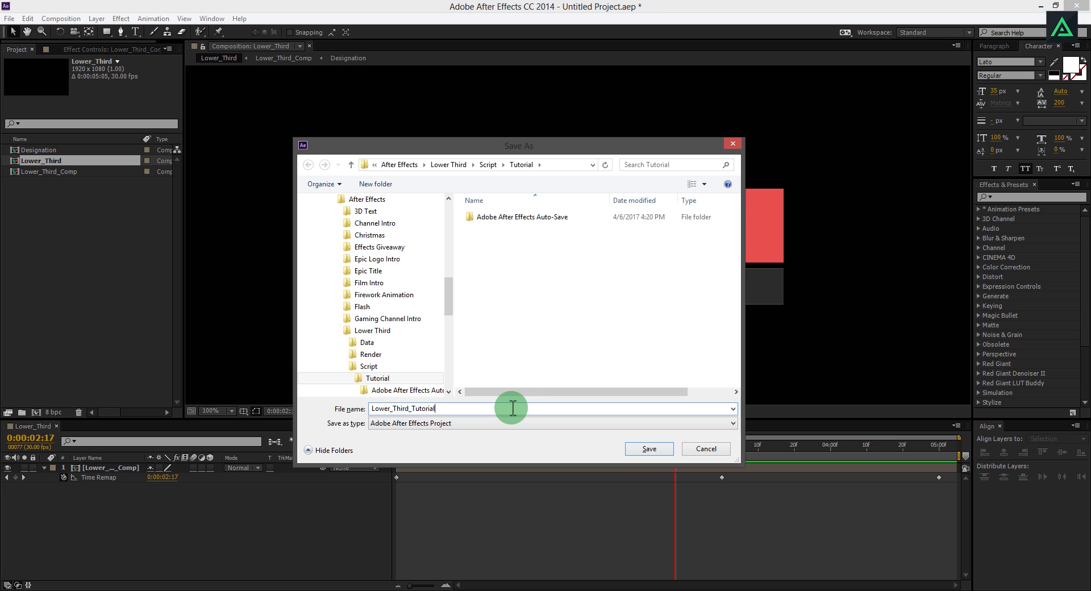
left_click(649, 449)
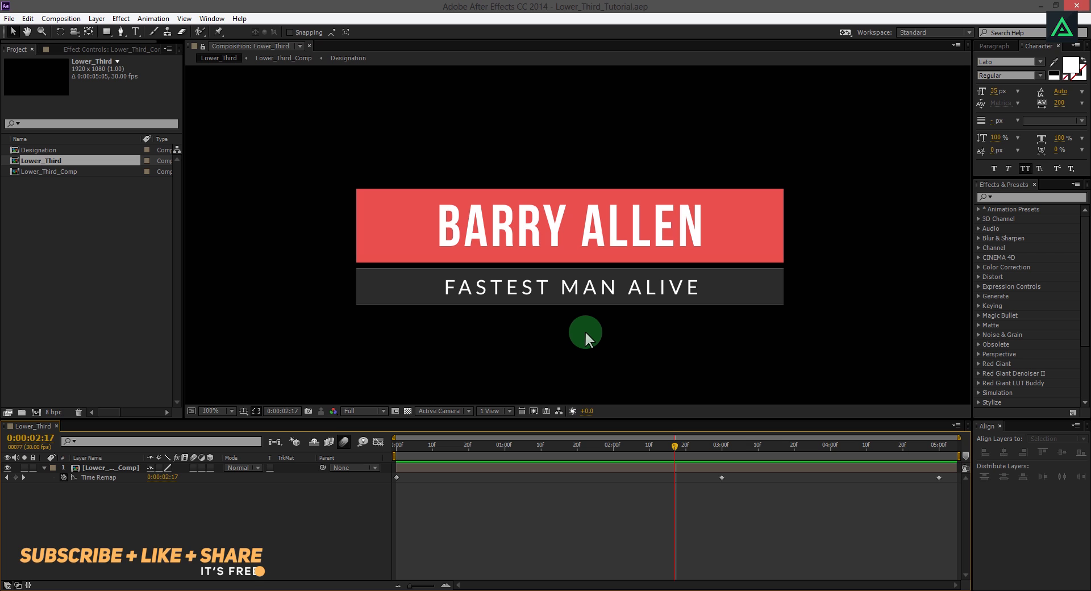
Switch to Premiere Pro, place the Scene playhead at 00:00:01:09, and import the Lower_Third composition from the Lower_Third_Tutorial project.
left_click(166, 590)
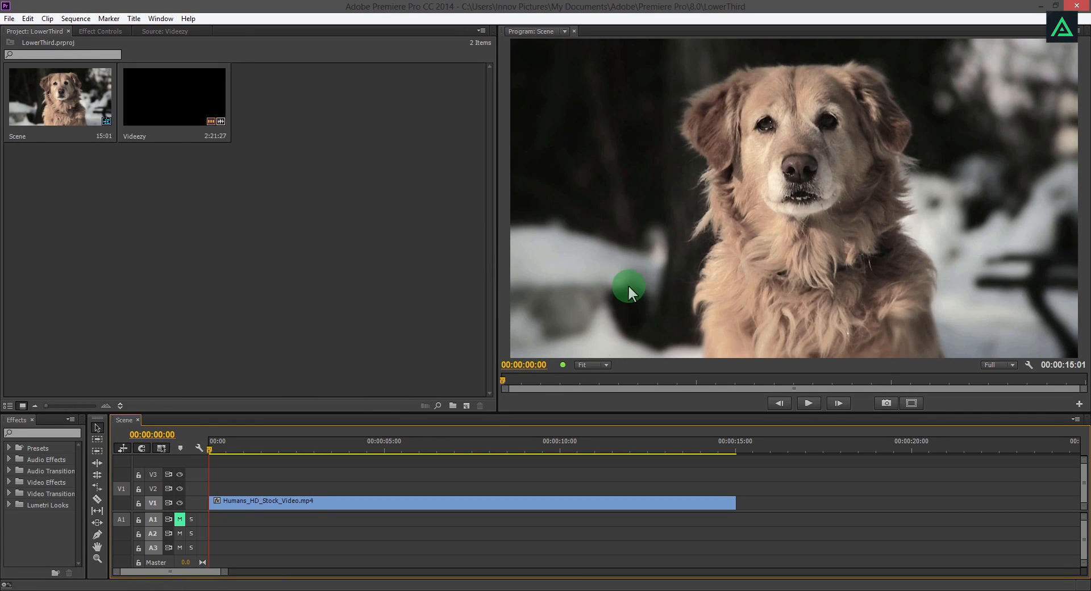
left_click_drag(212, 449, 254, 456)
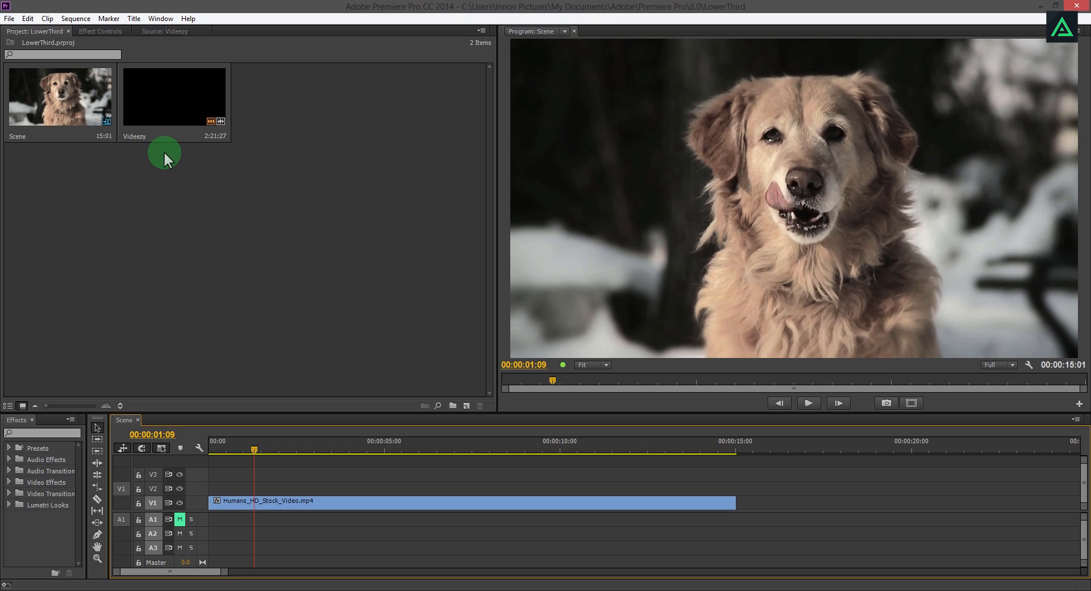
left_click(33, 590)
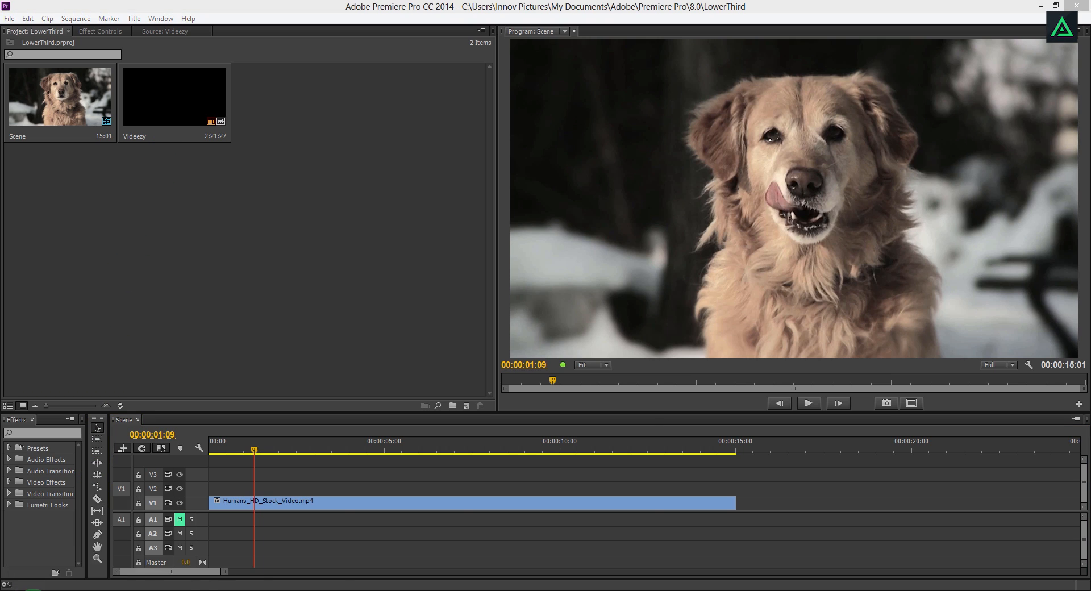
left_click_drag(214, 137, 328, 209)
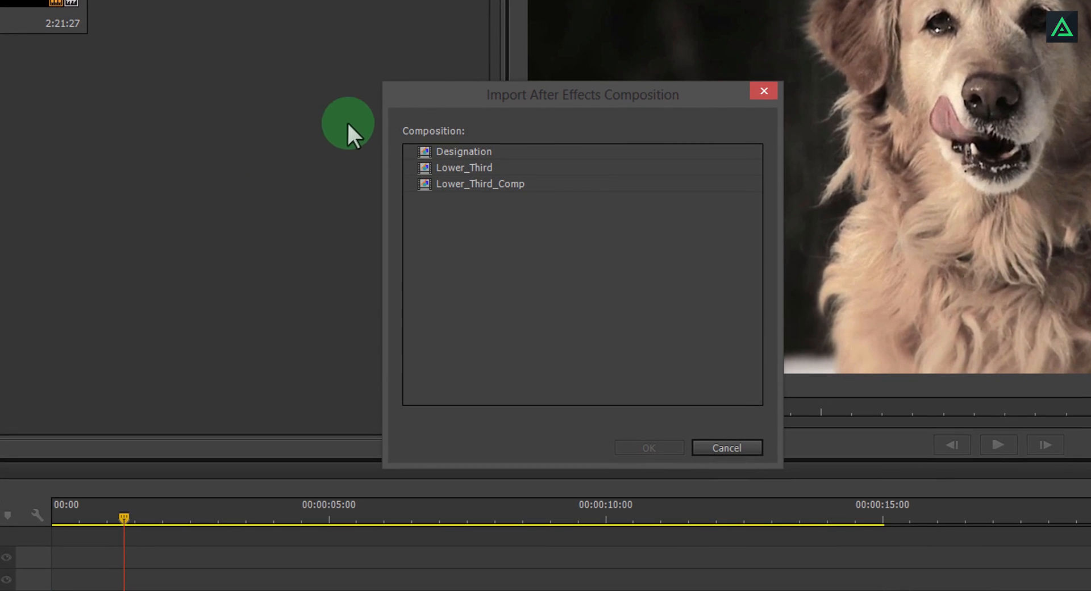
left_click(427, 167)
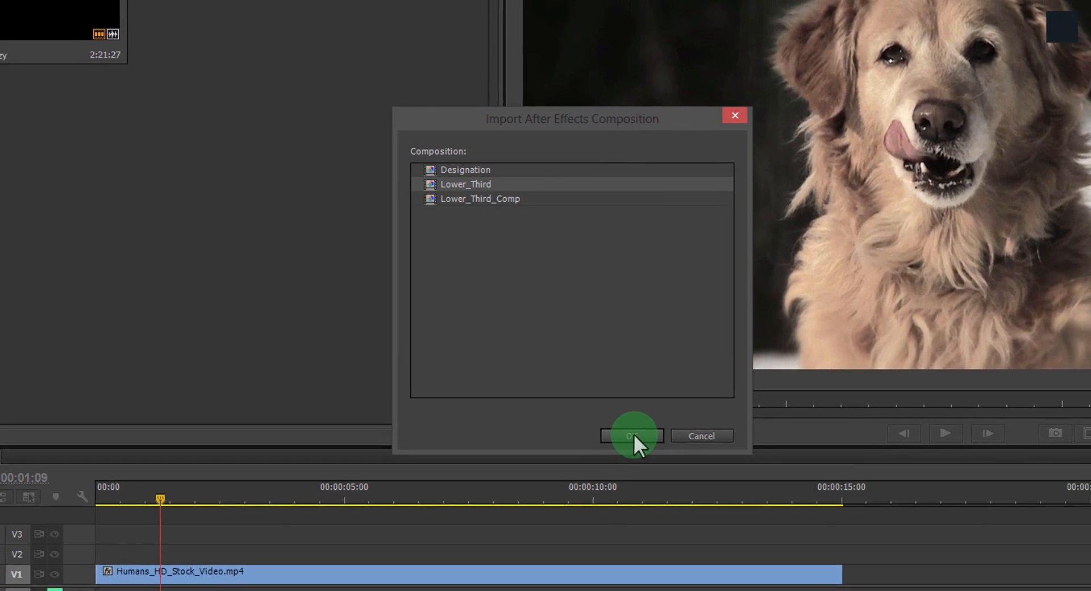
left_click(648, 447)
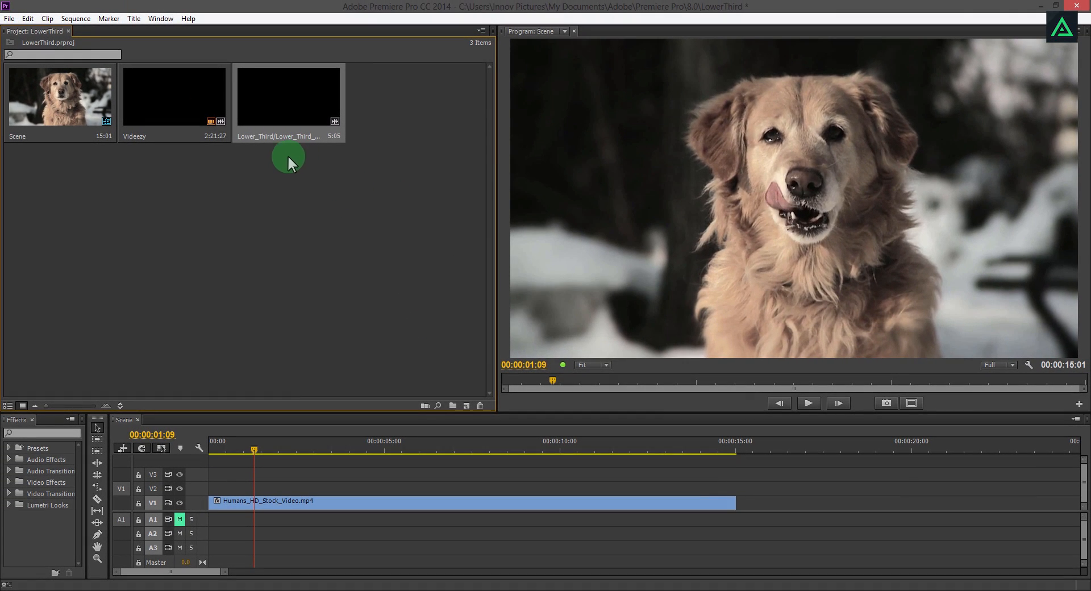
Review the imported Lower_Third composition in the source monitor and place only its video on track V2 at 00:00:01:09.
double_click(320, 113)
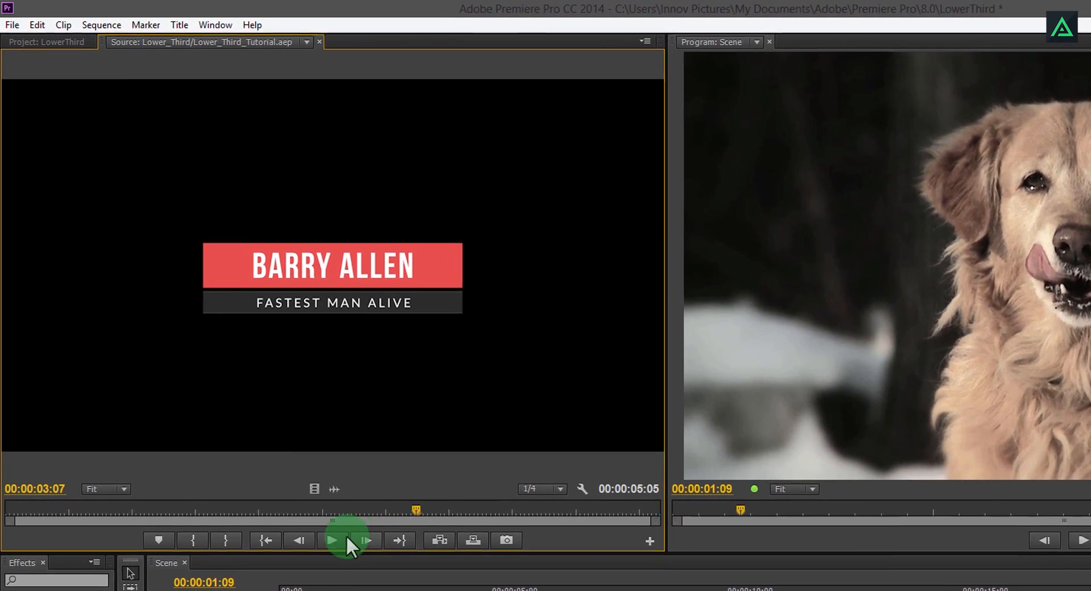
left_click_drag(281, 469, 74, 472)
left_click_drag(82, 520, 297, 526)
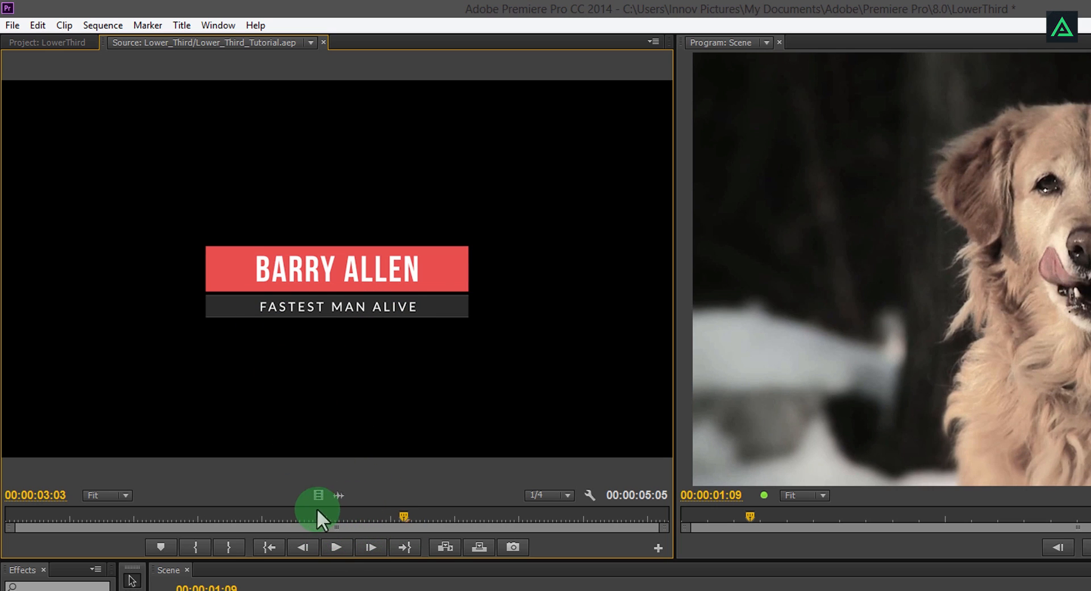
left_click_drag(317, 497, 344, 590)
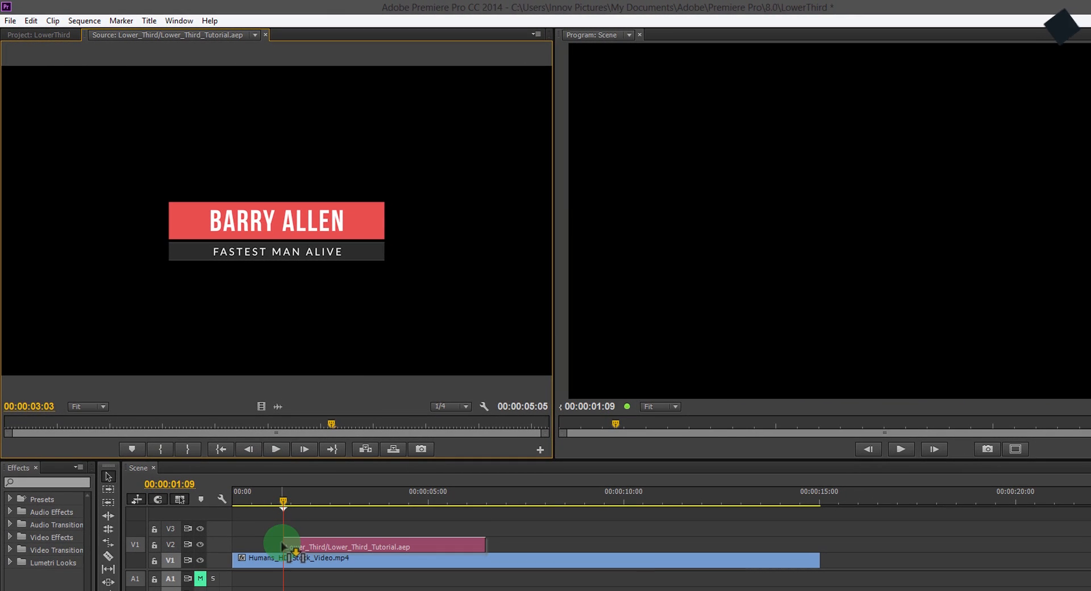
Move the lower third clip on V2 to the start of the Scene sequence and preview it at 00:00:02:28.
left_click_drag(283, 546, 252, 548)
left_click_drag(255, 495, 347, 514)
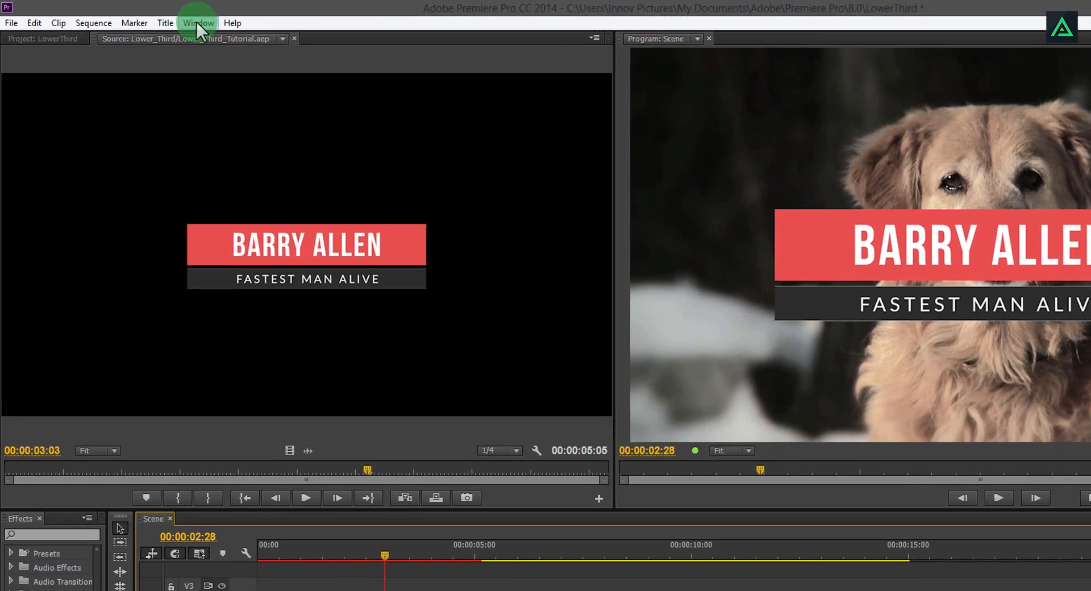
Load the imported Lower_Third composition as the source and show its editable text in Effect Controls.
left_click(179, 21)
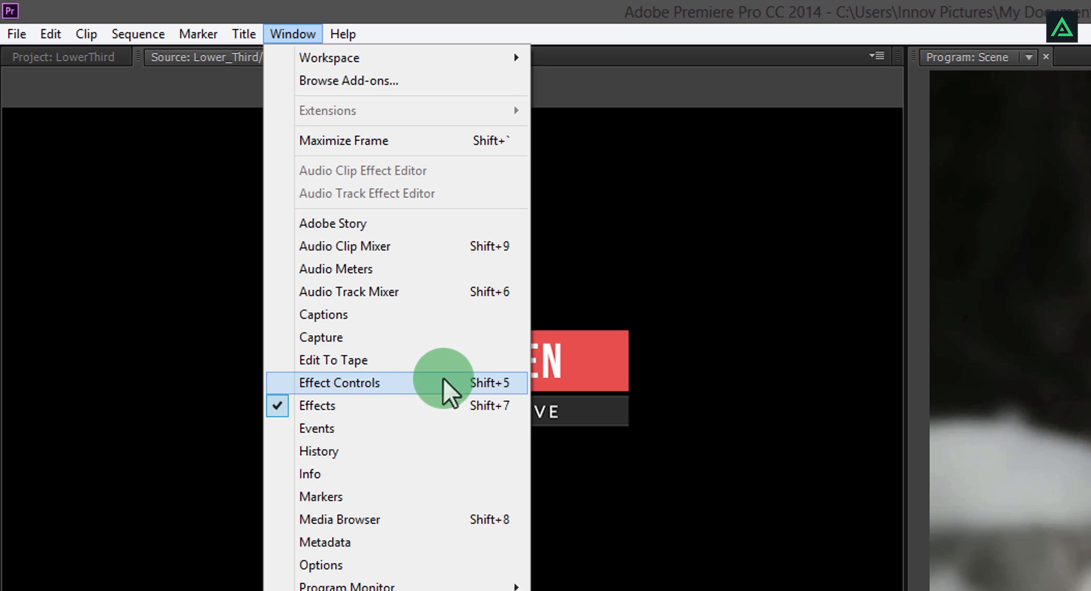
left_click(402, 378)
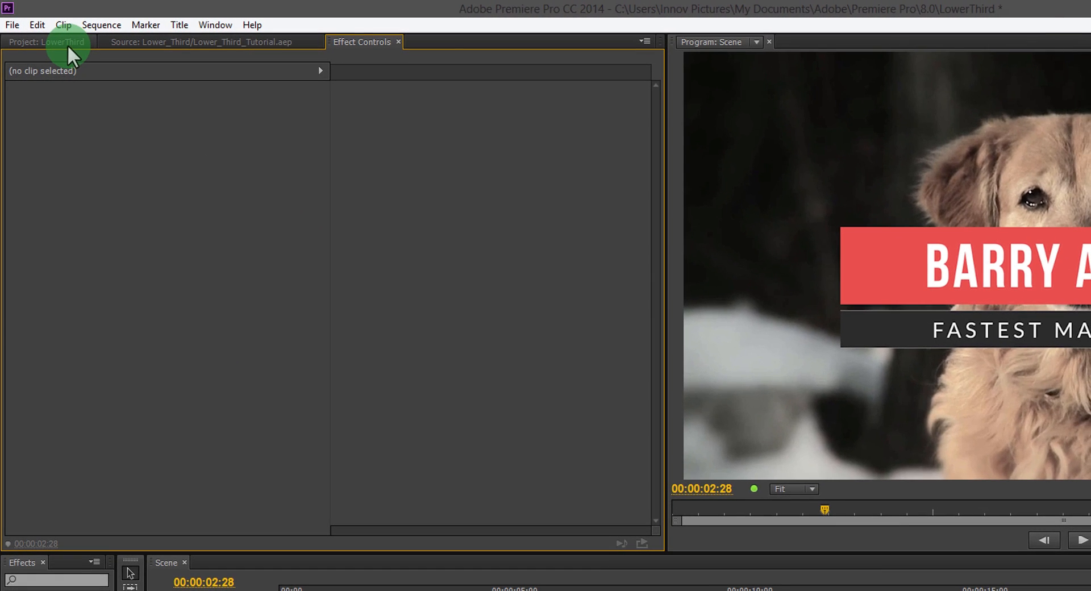
left_click(64, 42)
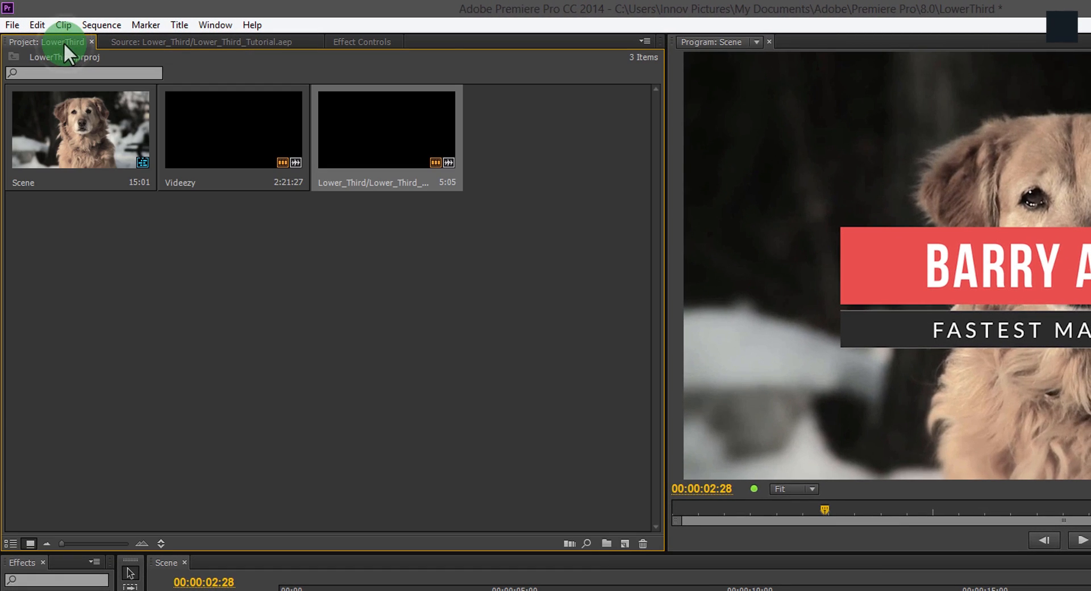
double_click(351, 136)
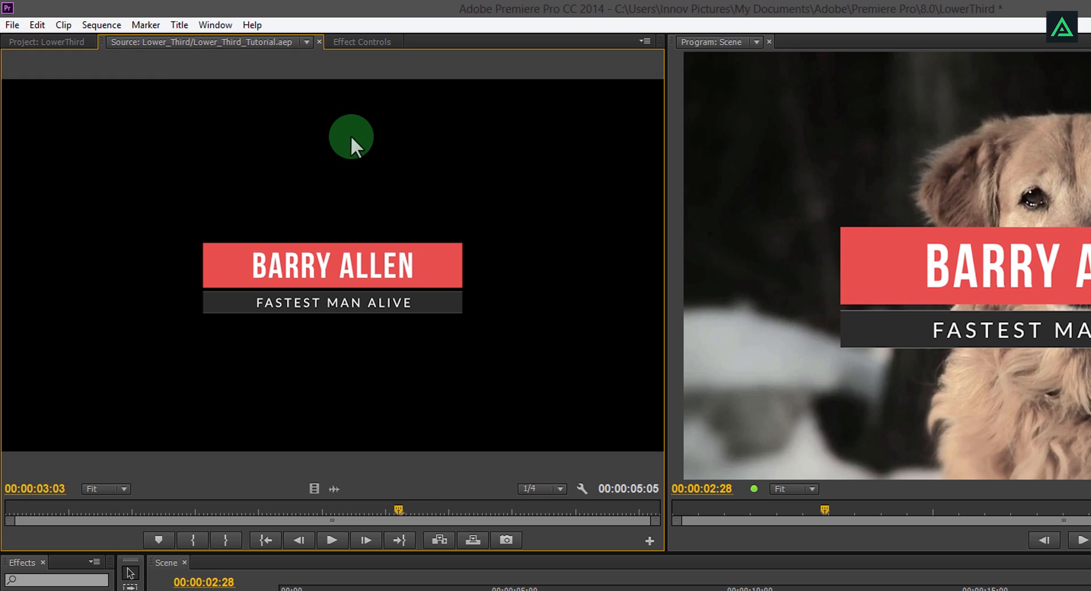
left_click(355, 41)
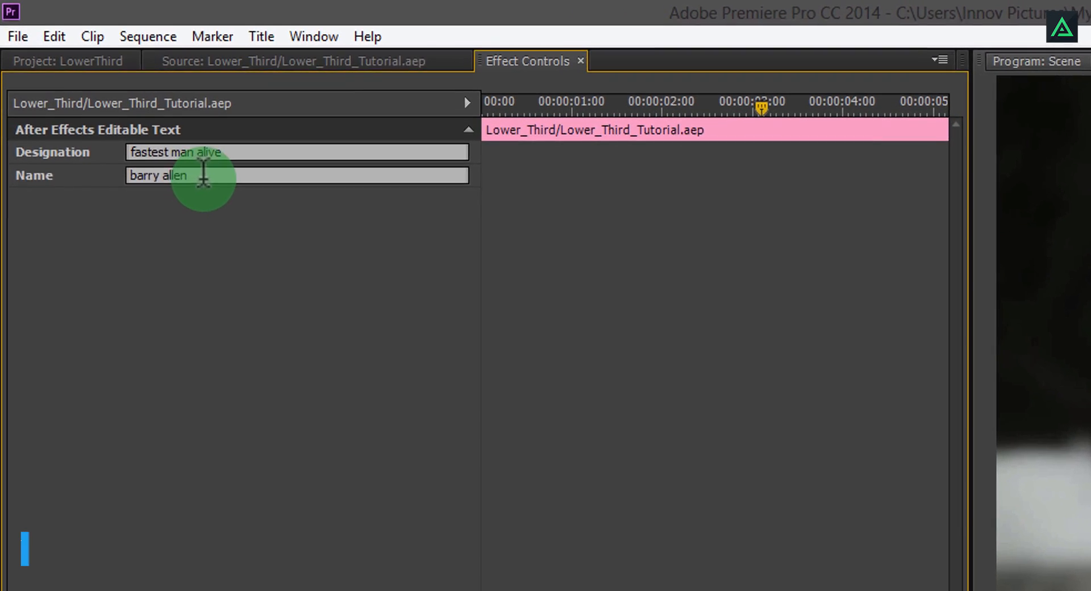
Replace the Name text with the new person's name, set Designation to "youtuber", and check the result in the source monitor.
left_click(193, 175)
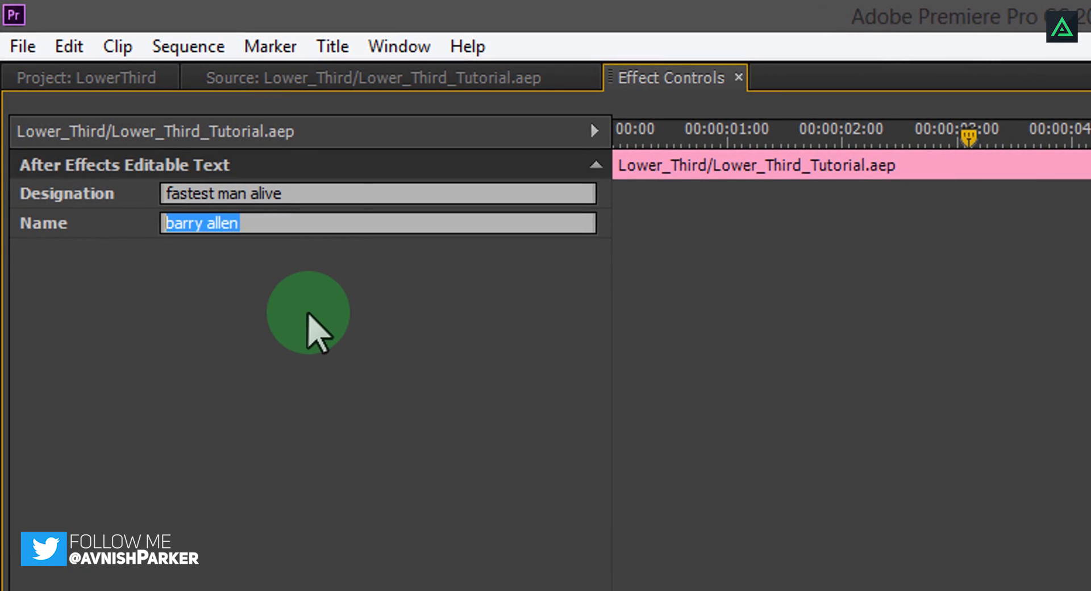
type("mr. parker")
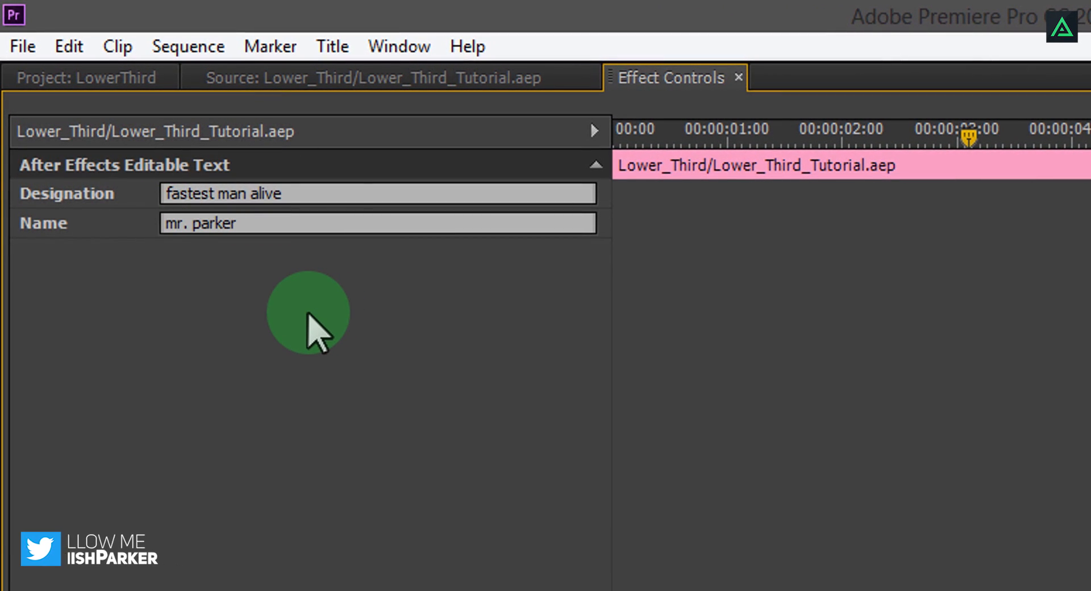
left_click_drag(282, 193, 168, 194)
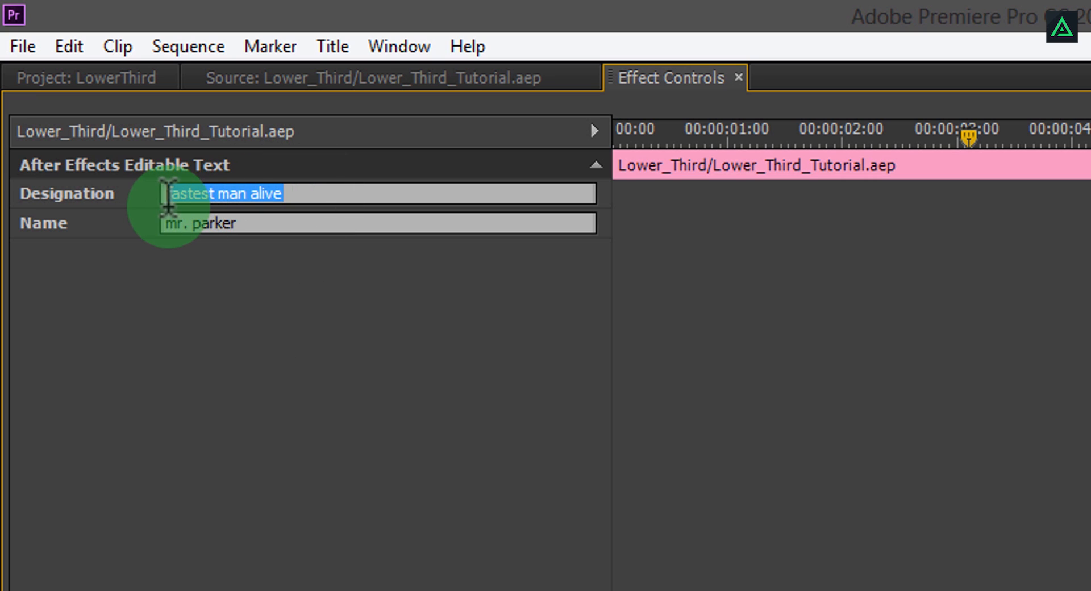
type("youtuber")
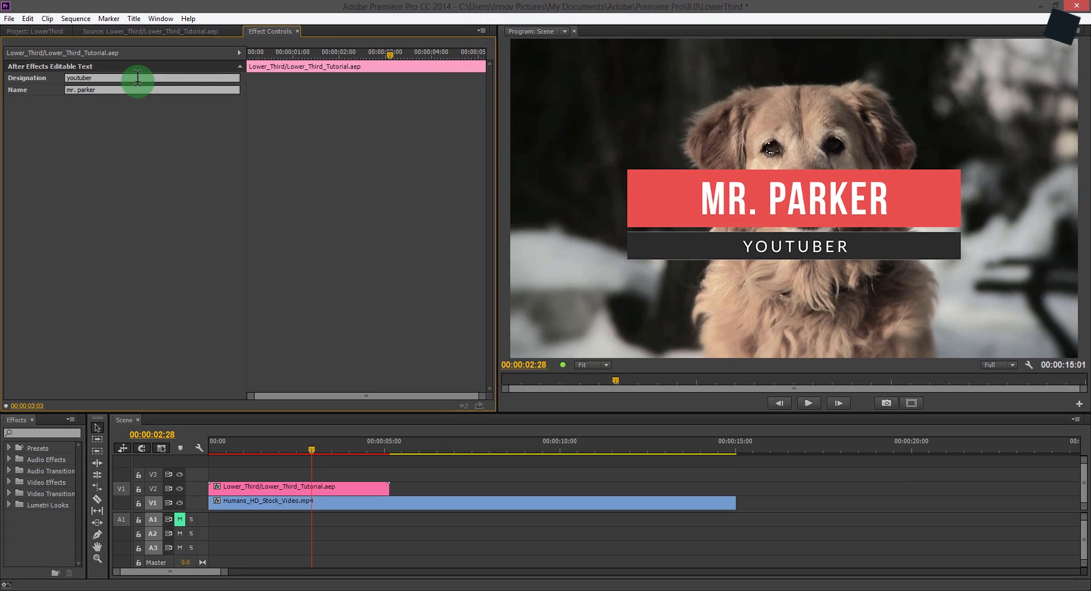
left_click(172, 31)
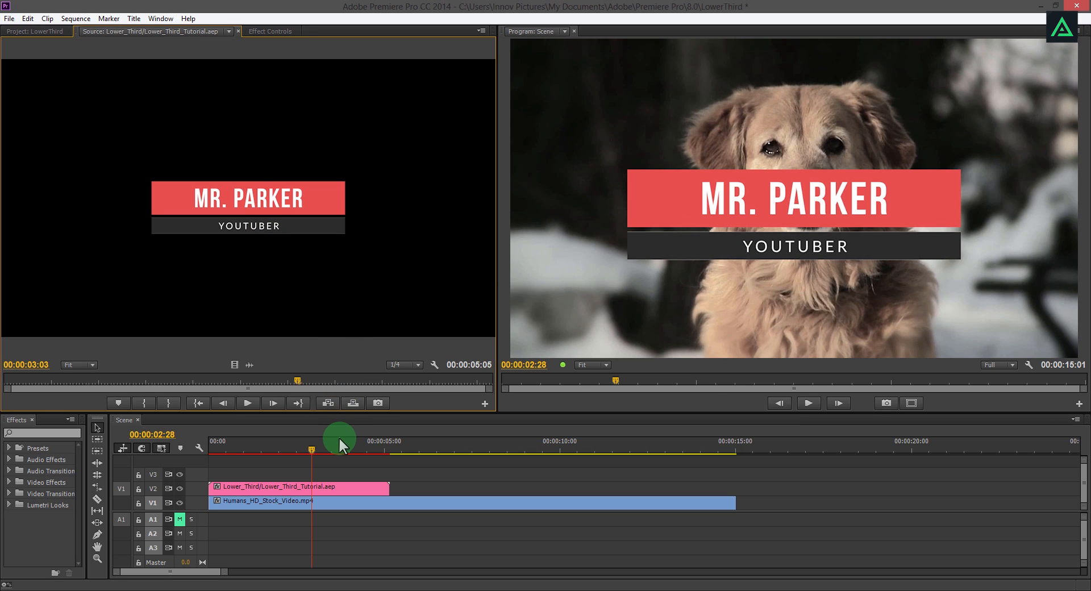
Reduce the Motion scale of the lower third clip on V2, trying 40 and settling on 50.
left_click_drag(311, 448, 309, 471)
left_click(287, 486)
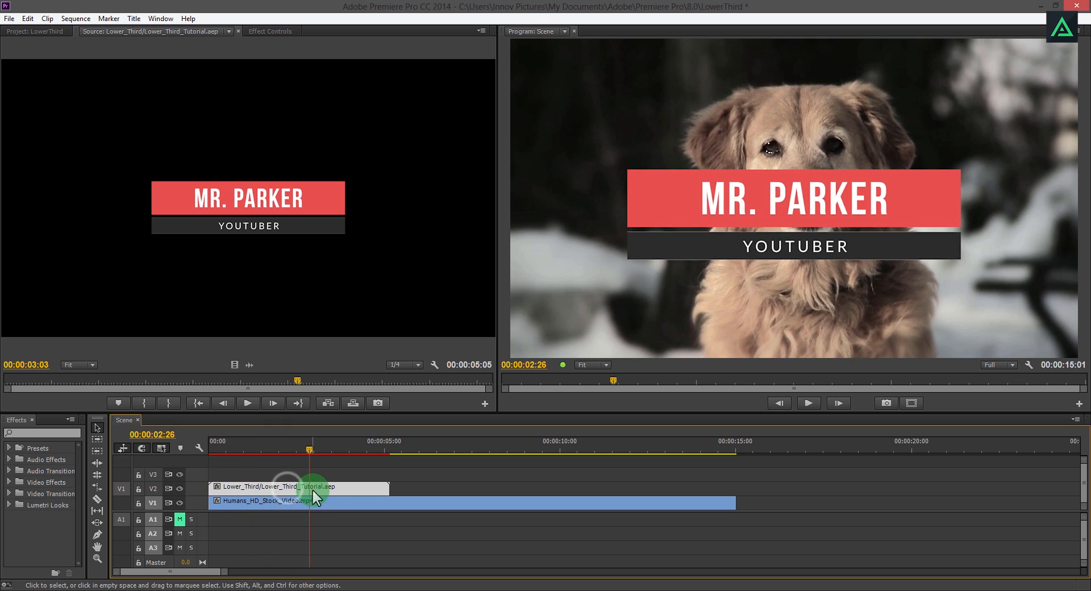
left_click(267, 31)
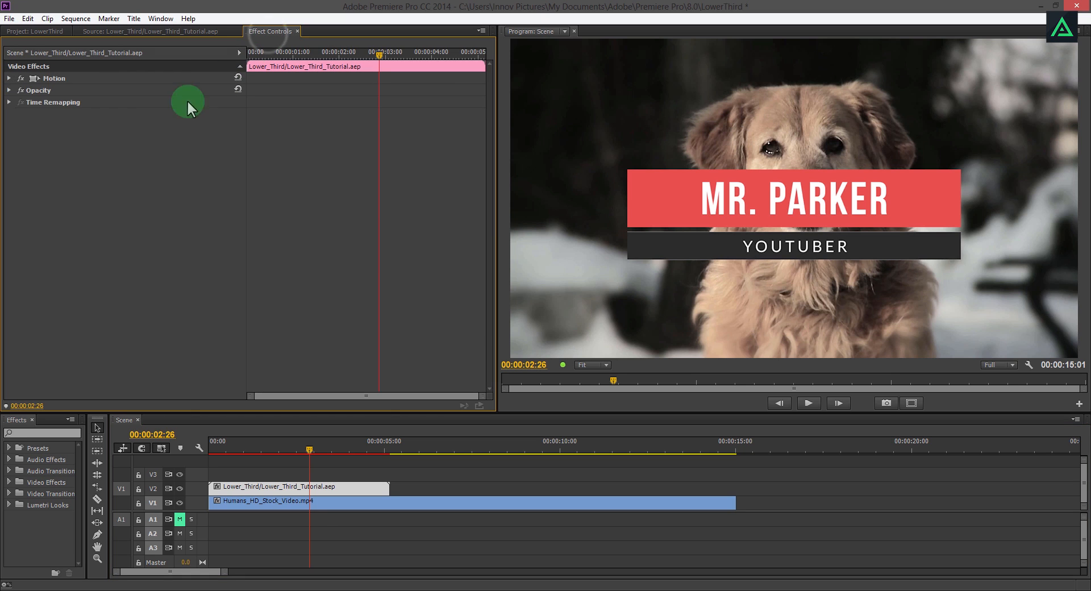
left_click(8, 77)
left_click(126, 103)
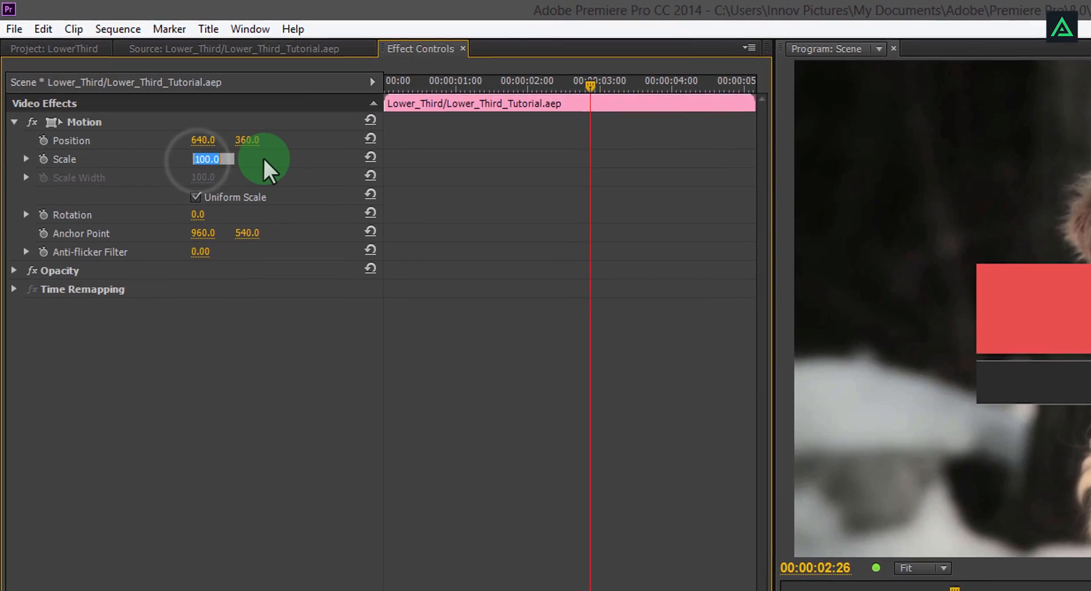
type("40")
key("Return")
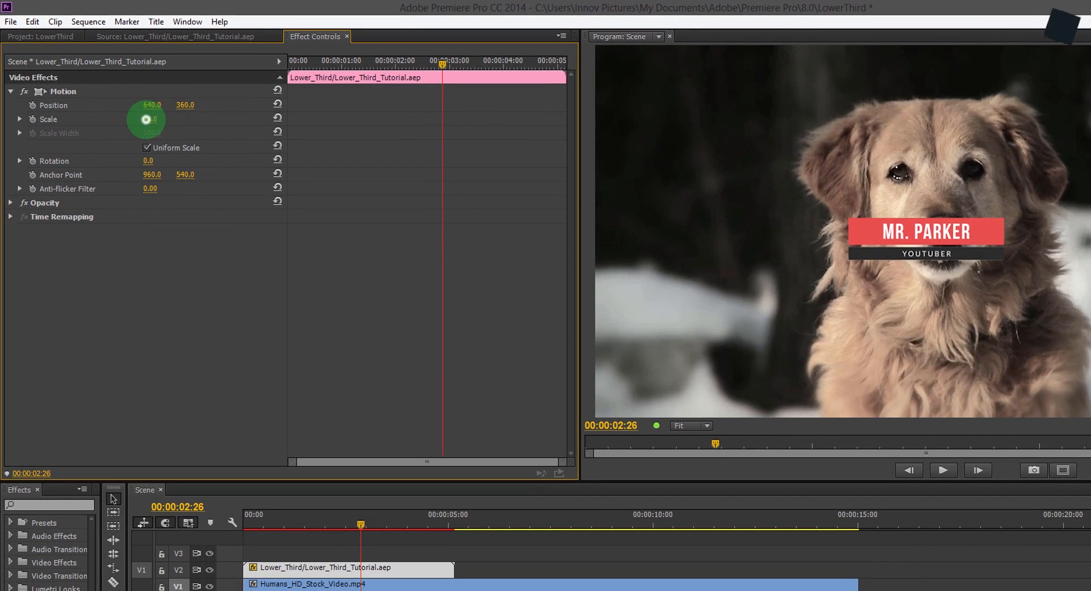
left_click(199, 159)
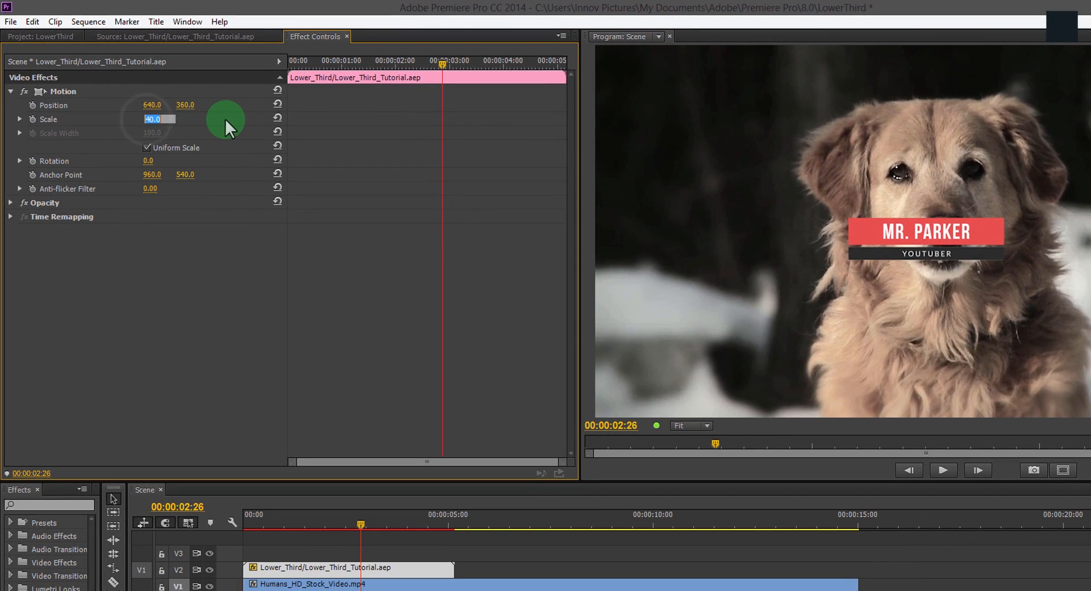
type("50")
key("Return")
Reposition the lower third in the frame's lower-left corner at about 212, 629, and scrub the sequence to 00:00:06:01.
left_click(74, 94)
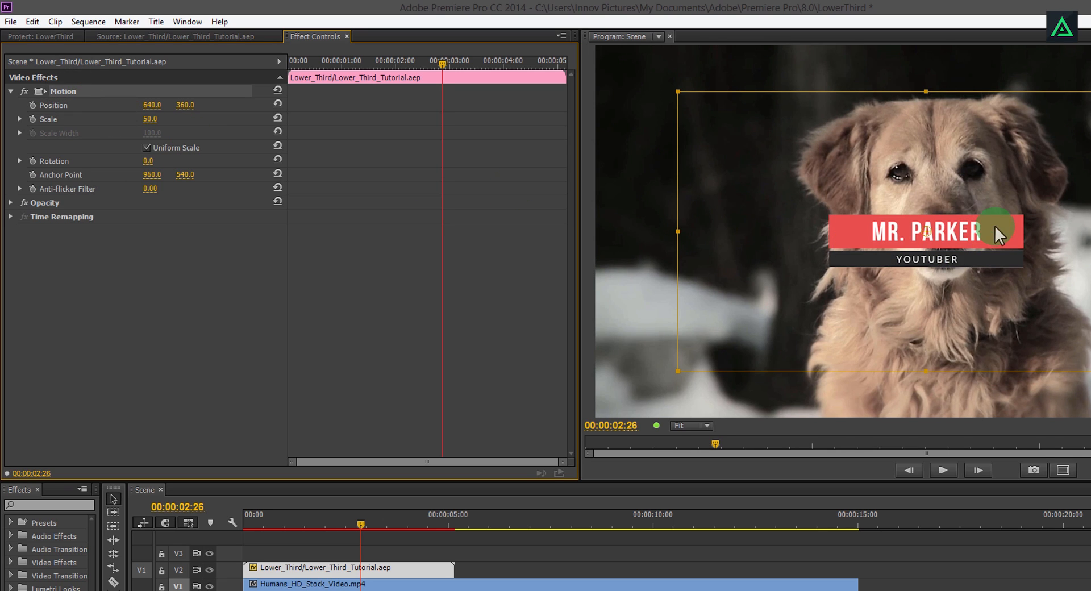
left_click_drag(994, 226, 772, 364)
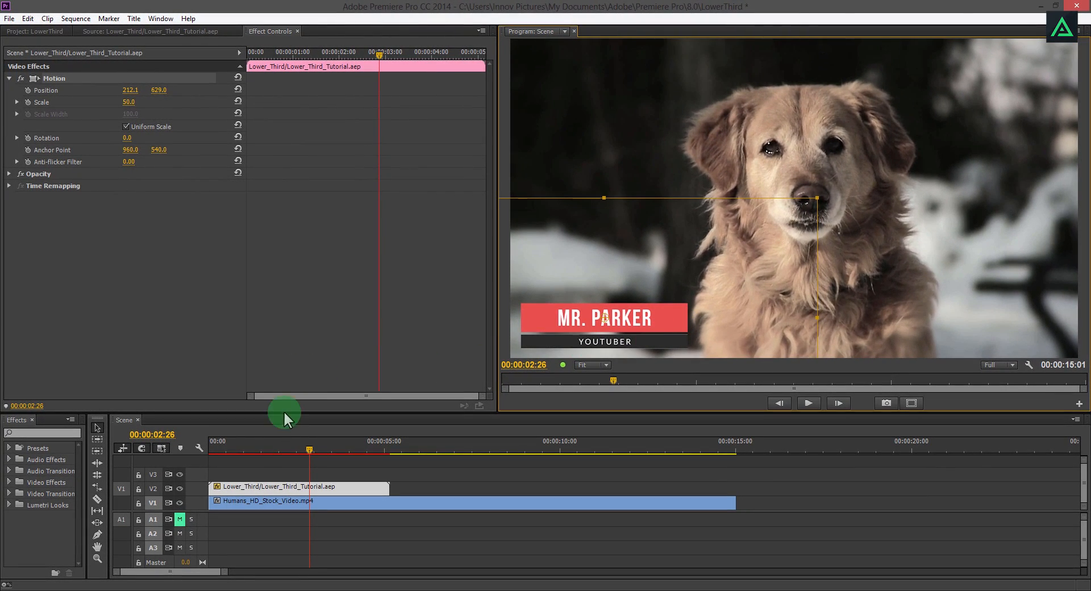
left_click_drag(263, 445, 420, 455)
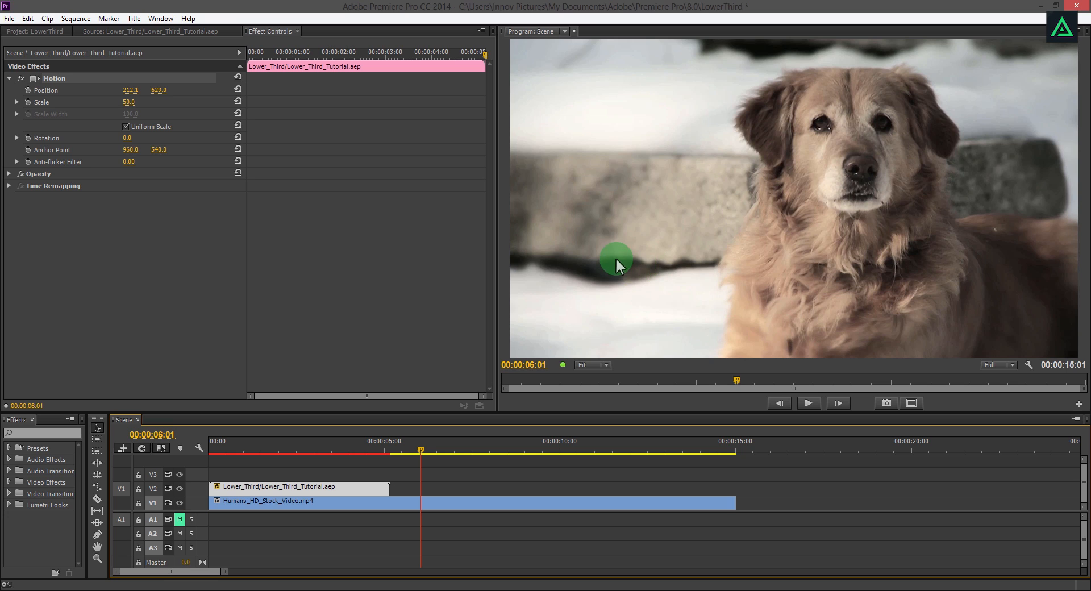
Duplicate the Lower_Third composition item in the project and rename the copy "Another Person".
left_click(47, 32)
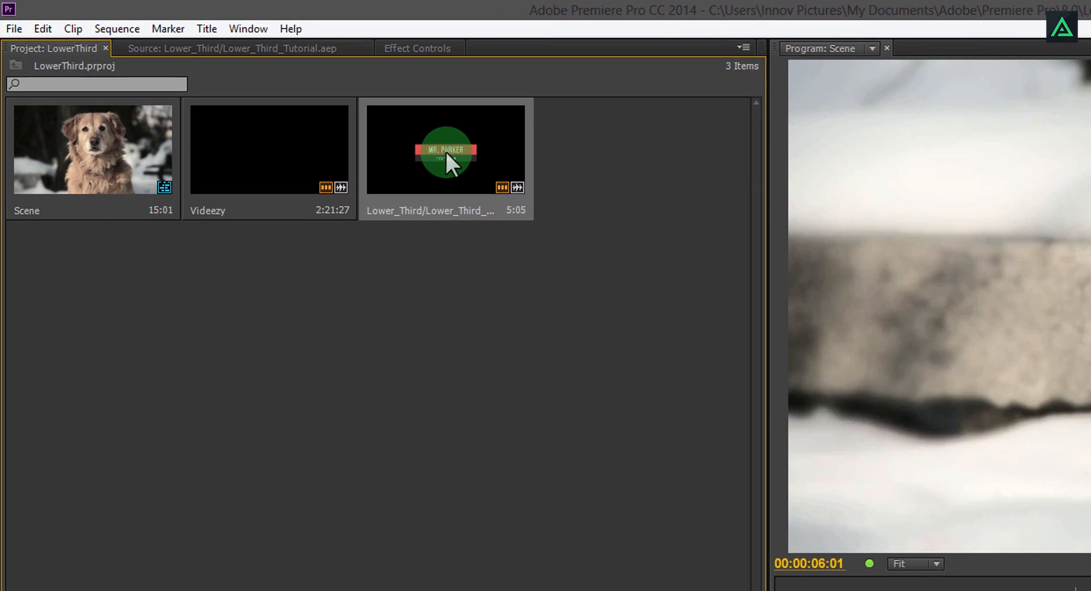
right_click(400, 131)
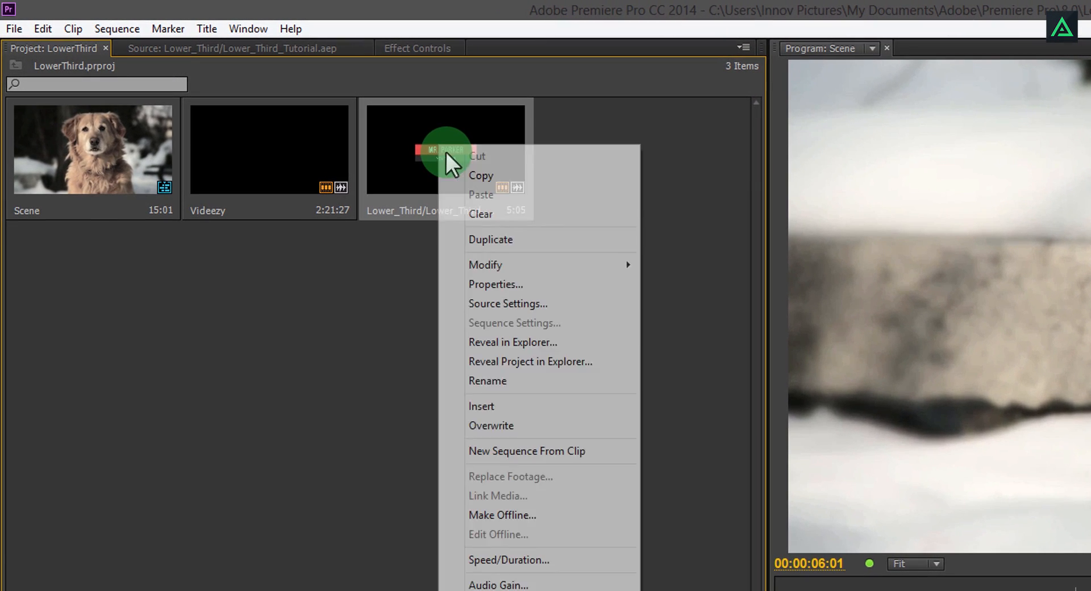
left_click(537, 238)
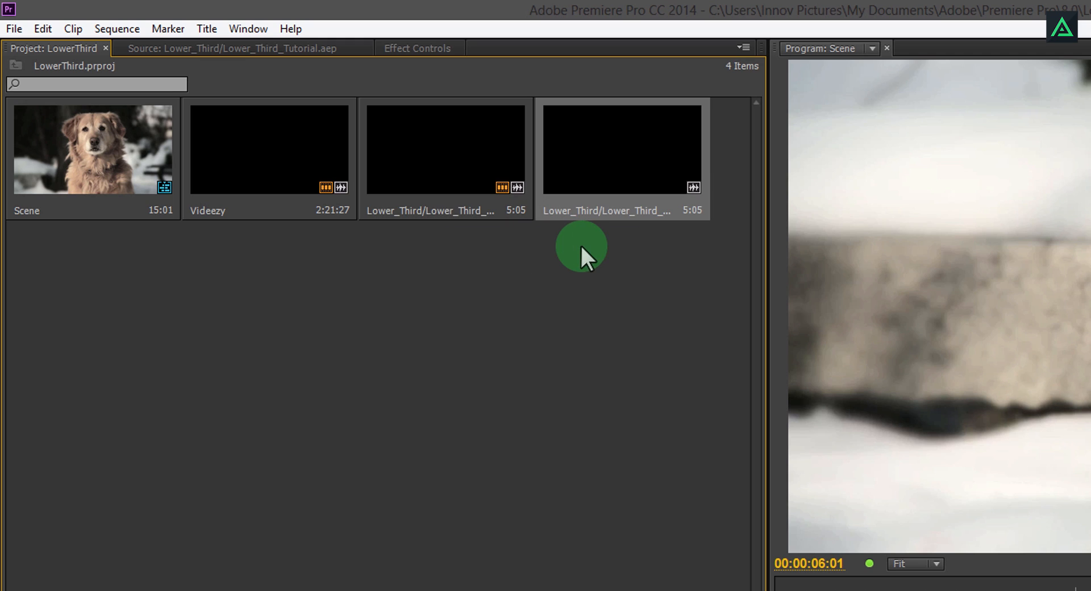
right_click(591, 213)
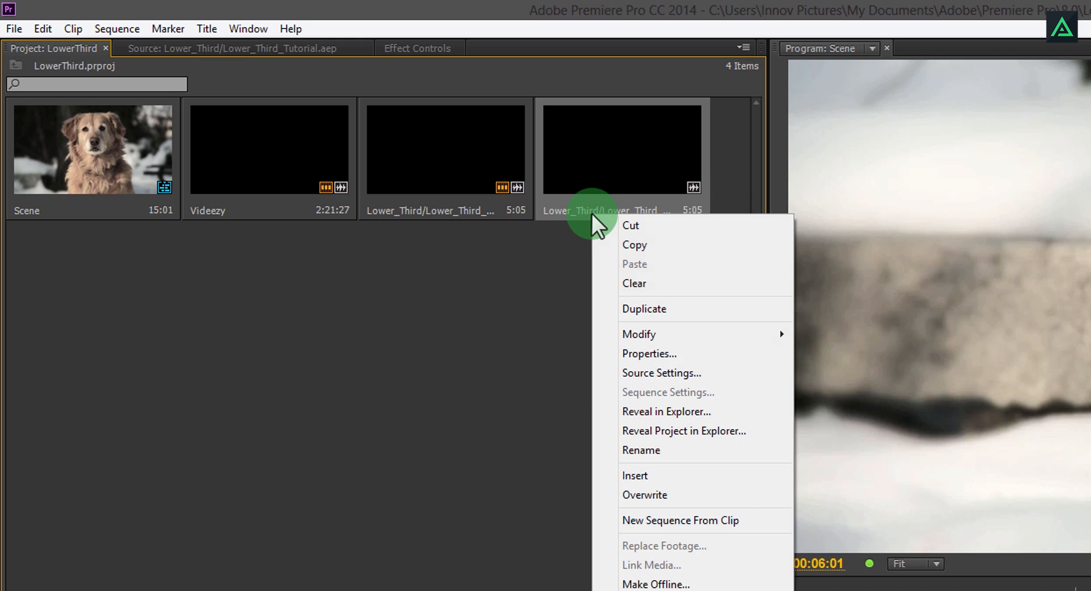
left_click(644, 449)
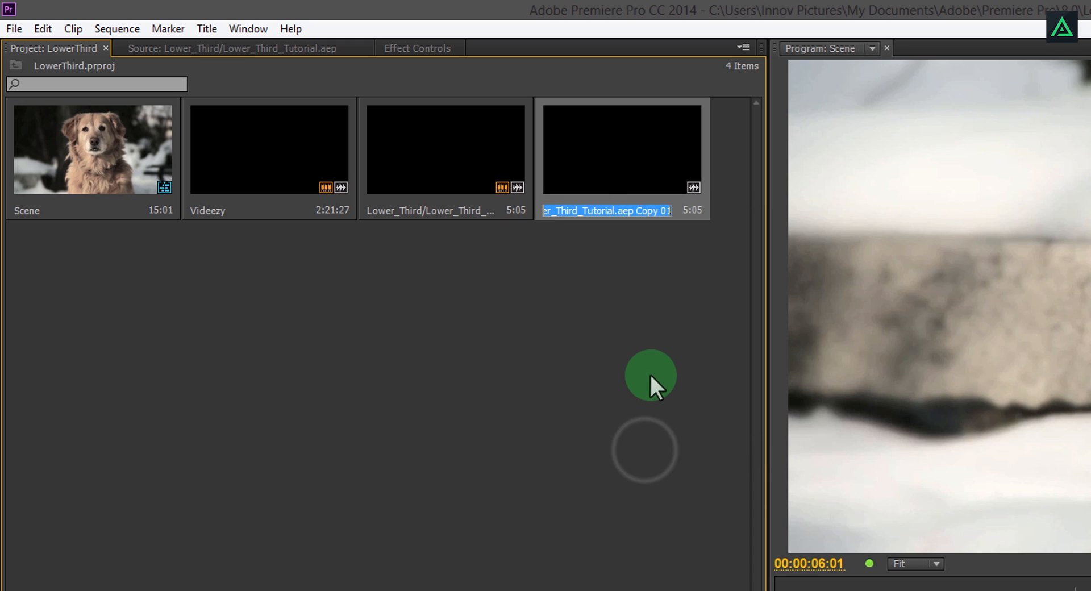
type("Another Person")
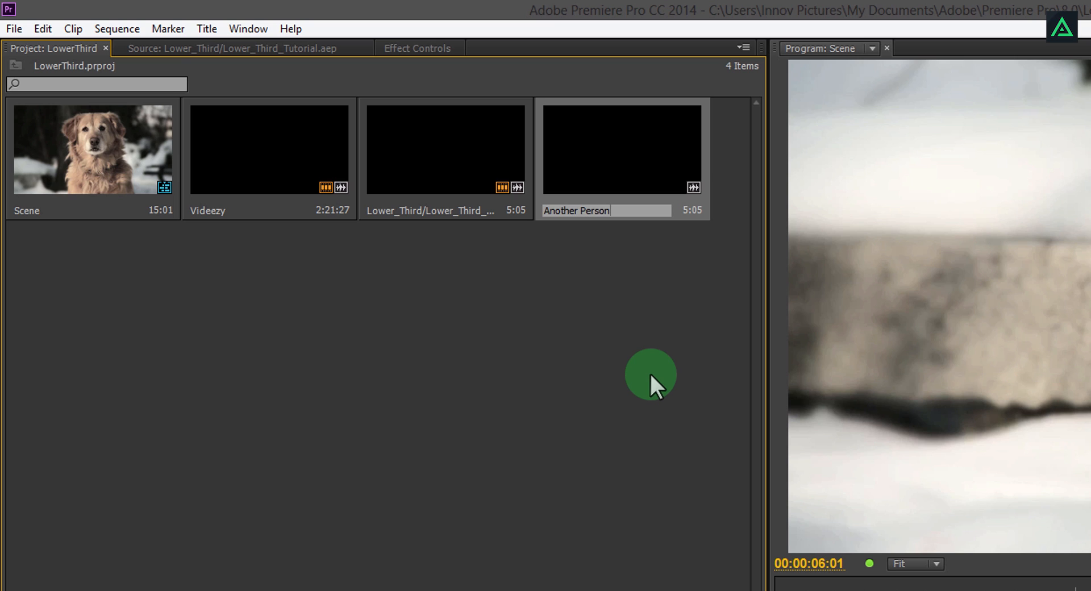
key("Tab")
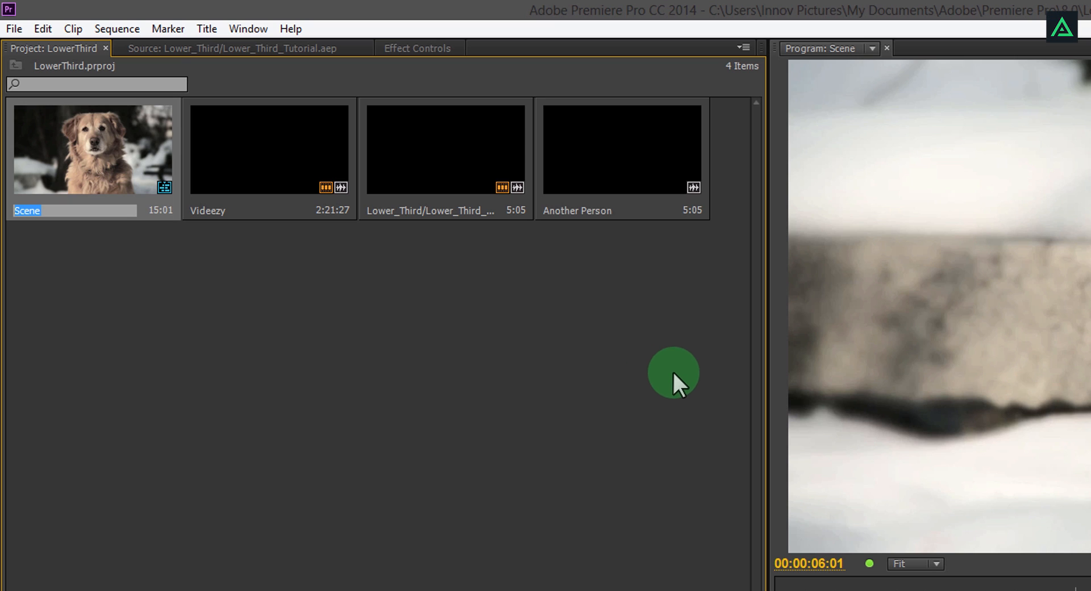
In the Another Person source, enter a different person's name, set Designation to "freaking robot", and review the title.
left_click_drag(587, 148, 618, 170)
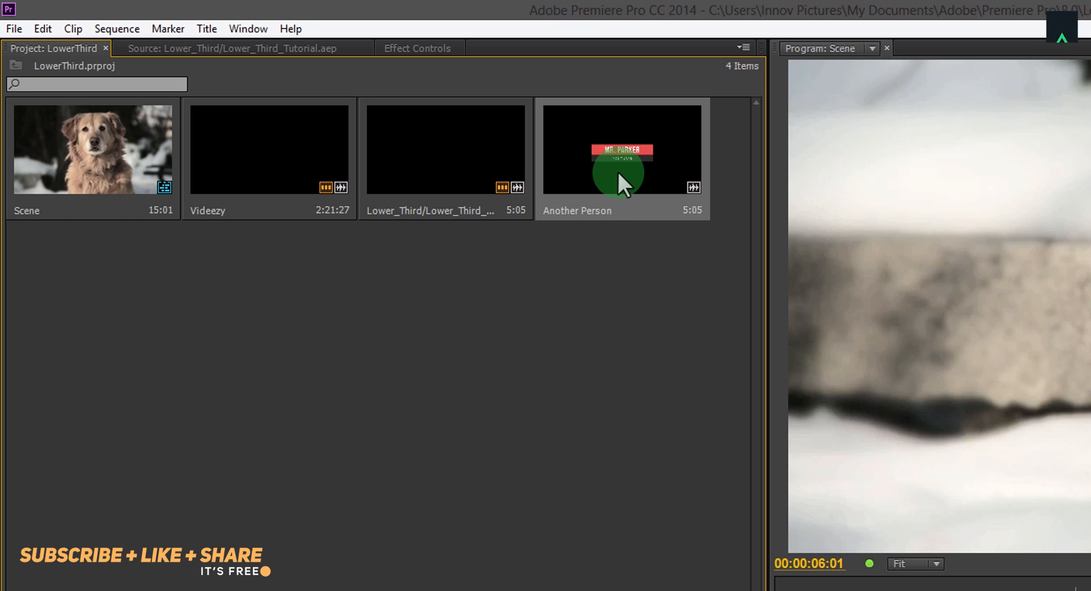
double_click(620, 162)
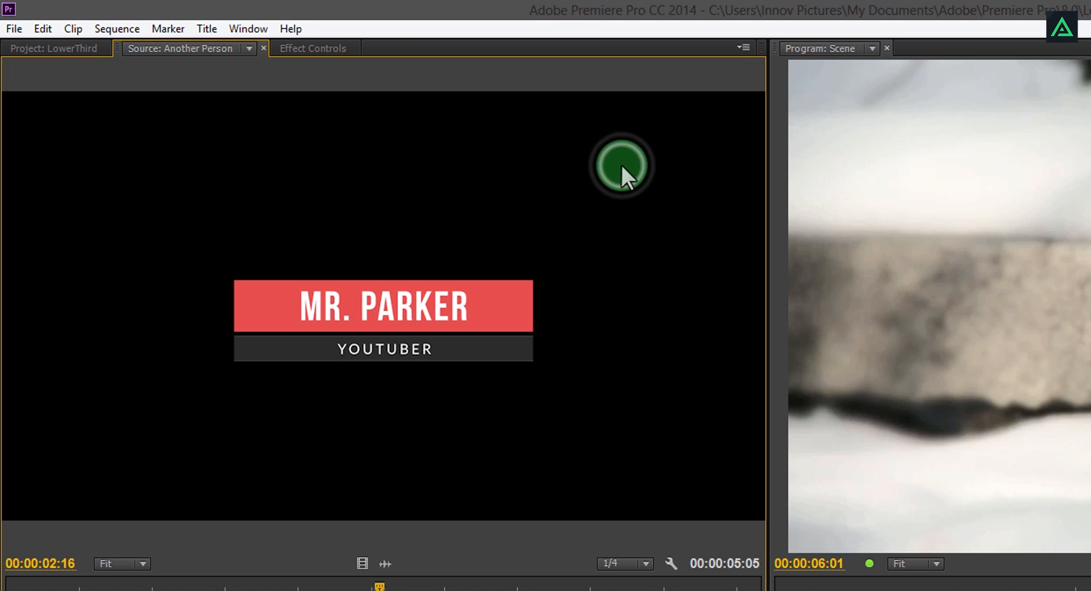
left_click(303, 50)
left_click_drag(176, 138, 86, 138)
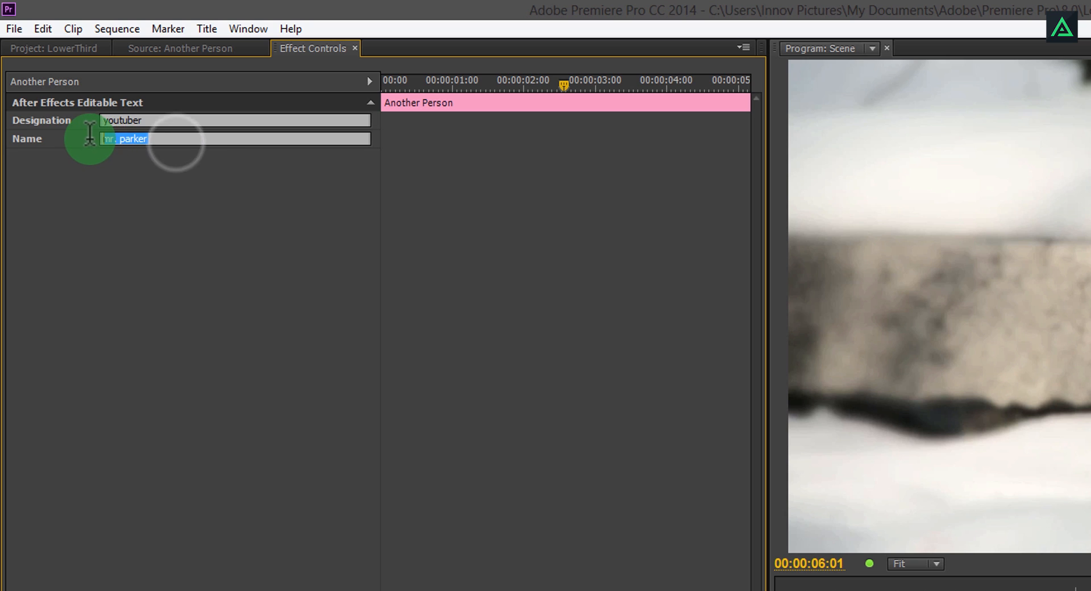
type("john smith")
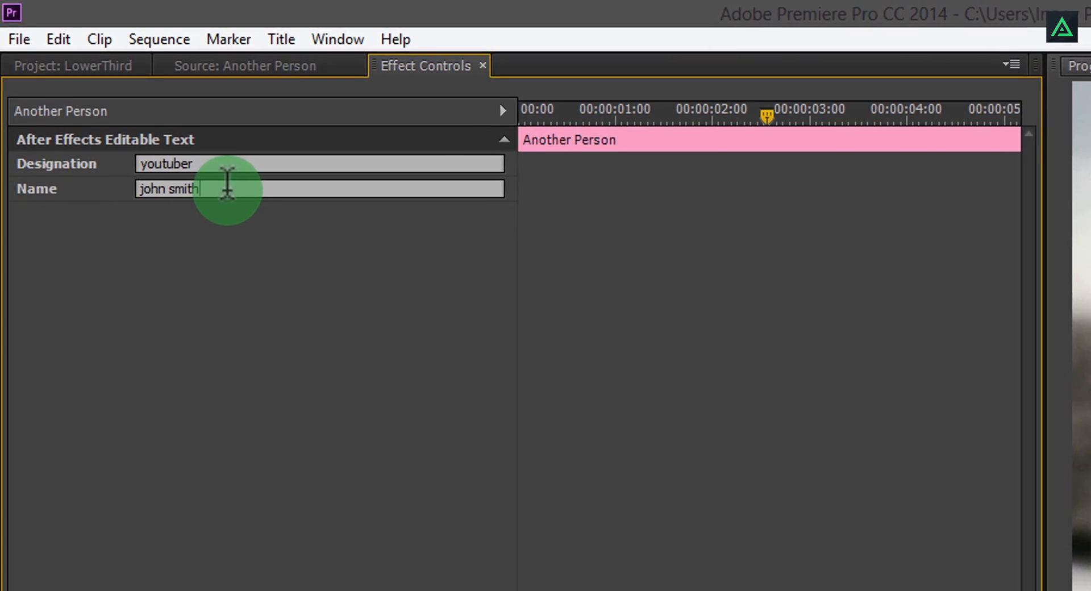
left_click(170, 124)
double_click(173, 180)
type("freaking robot")
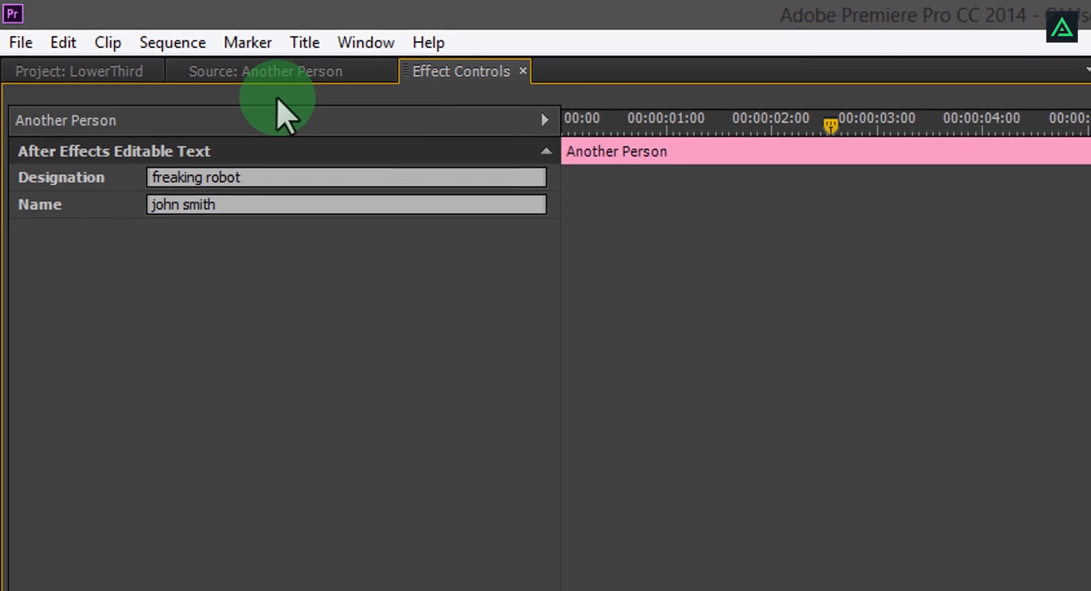
left_click(267, 73)
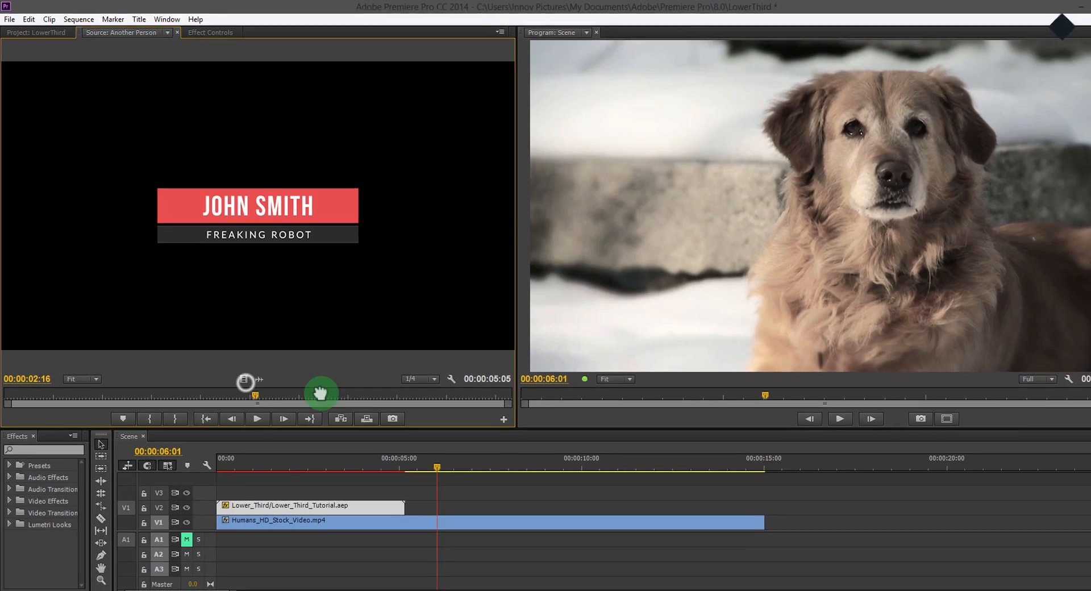
Place the video of Another Person on V2 just after 00:00:06:01 and preview it at 00:00:08:29.
left_click_drag(319, 392, 430, 493)
left_click_drag(422, 449, 524, 457)
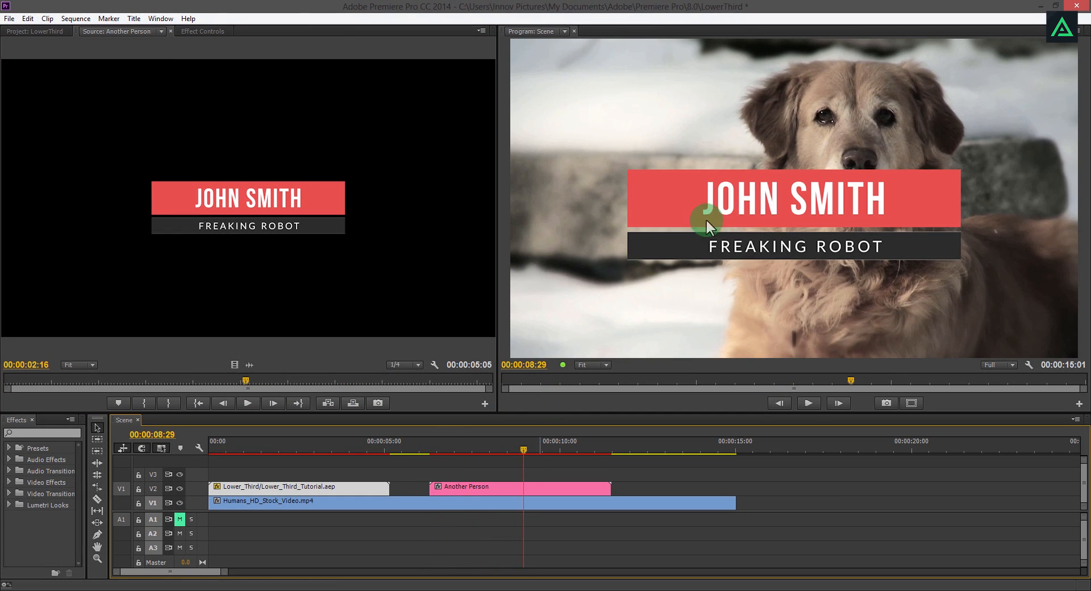
Copy the Motion settings from the first lower third clip to the Another Person clip and preview it at 00:00:09:01.
left_click(303, 449)
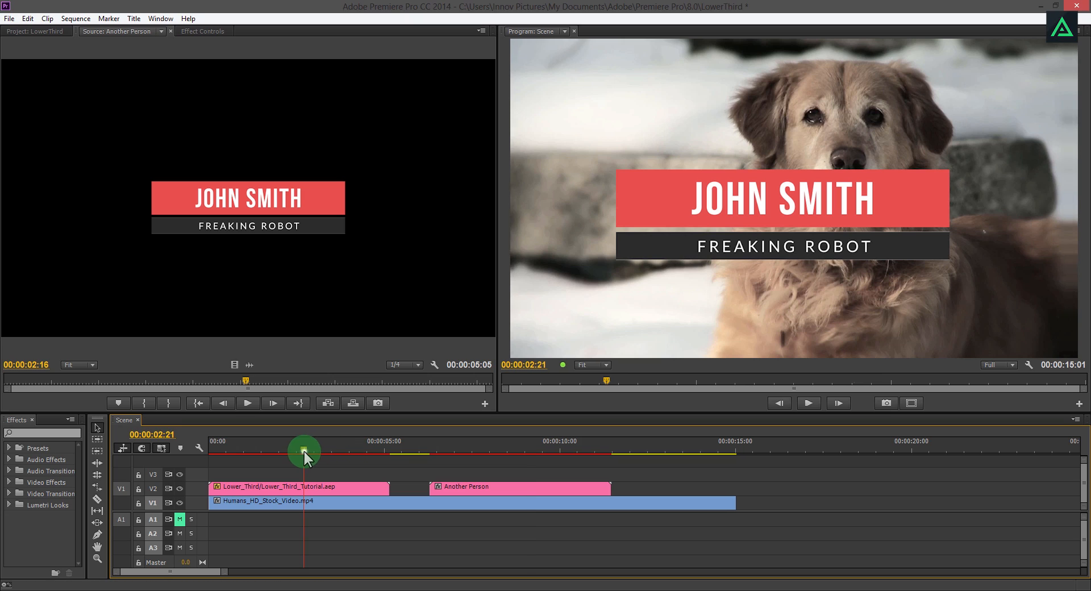
left_click(342, 486)
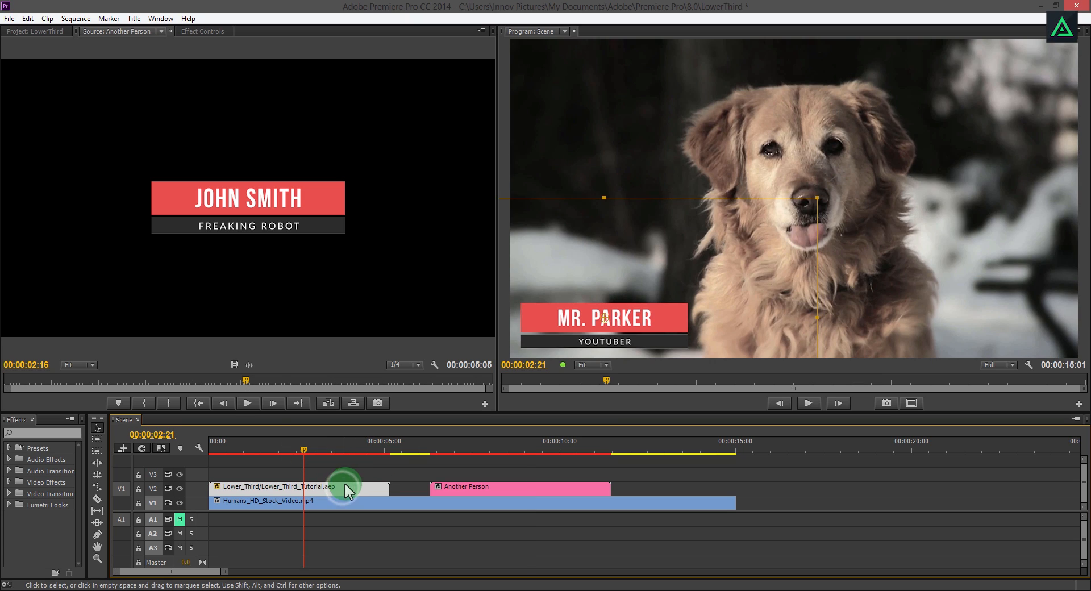
left_click(203, 31)
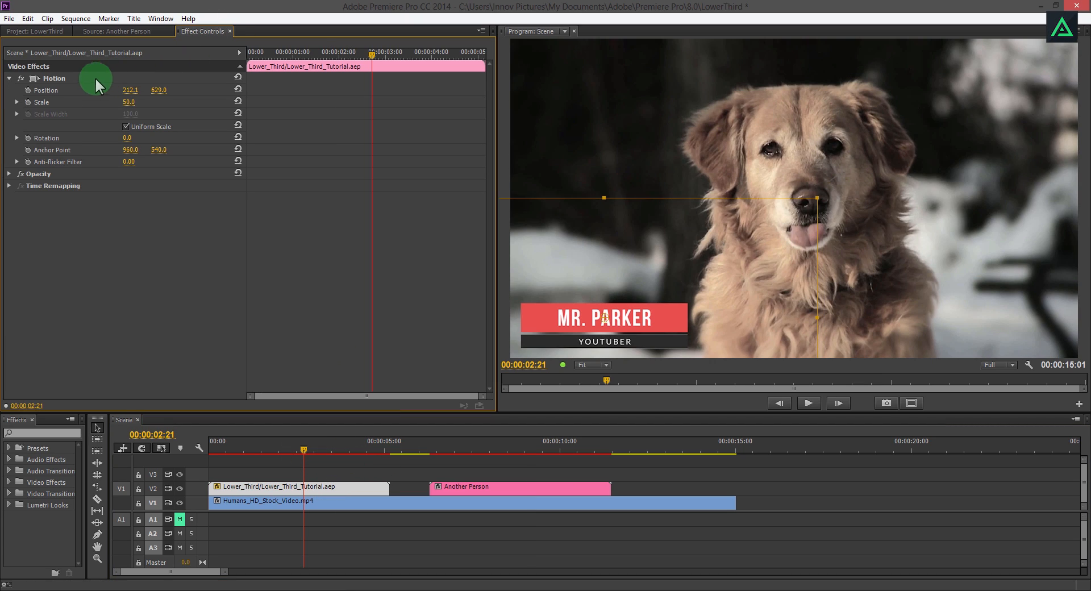
left_click(60, 78)
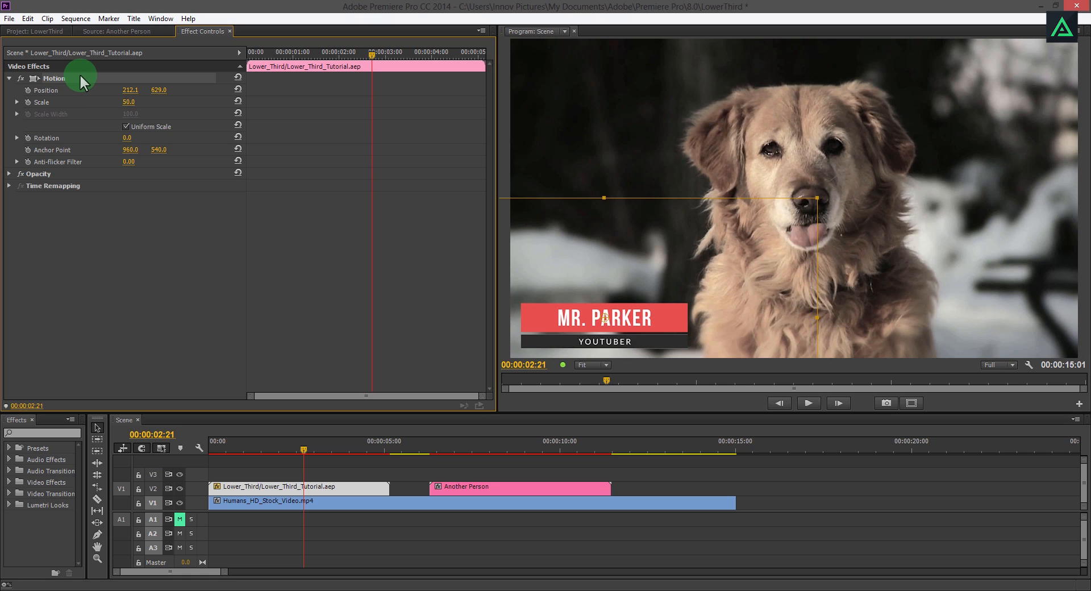
left_click(488, 486)
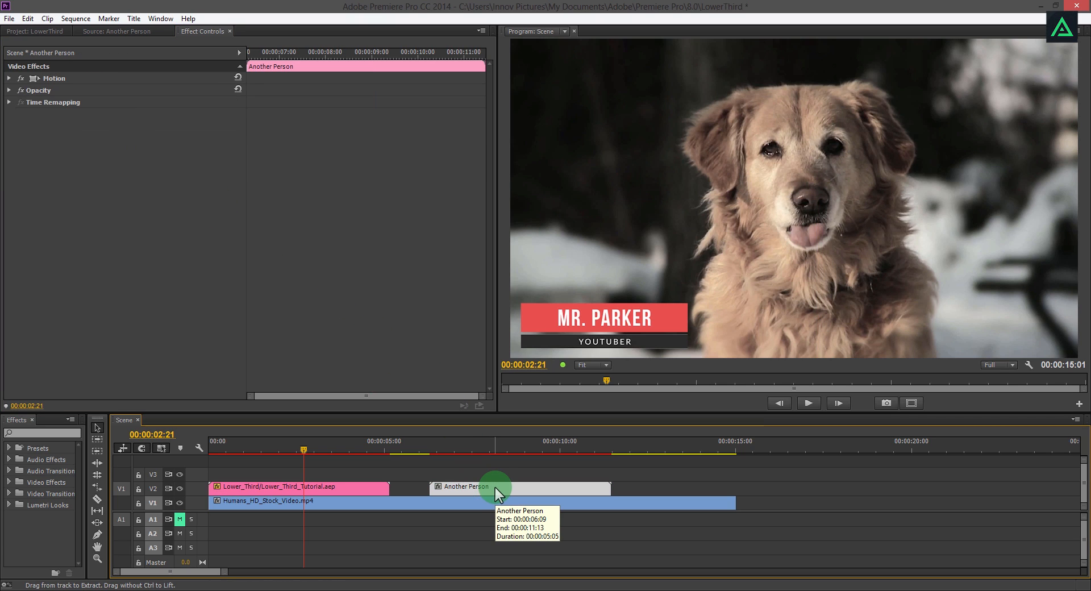
key("ctrl+v")
left_click_drag(432, 453, 526, 476)
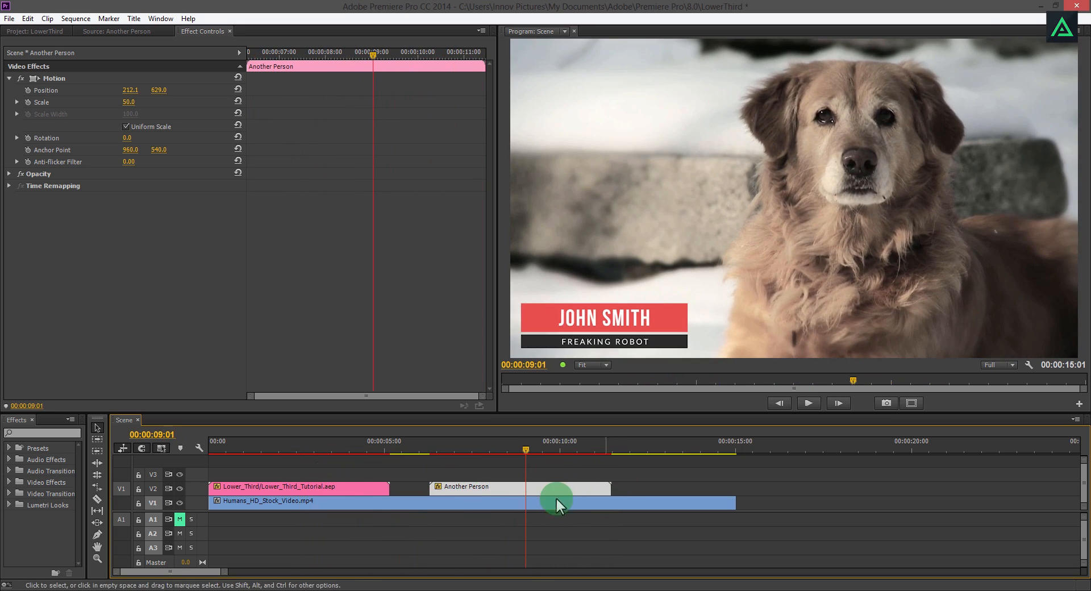
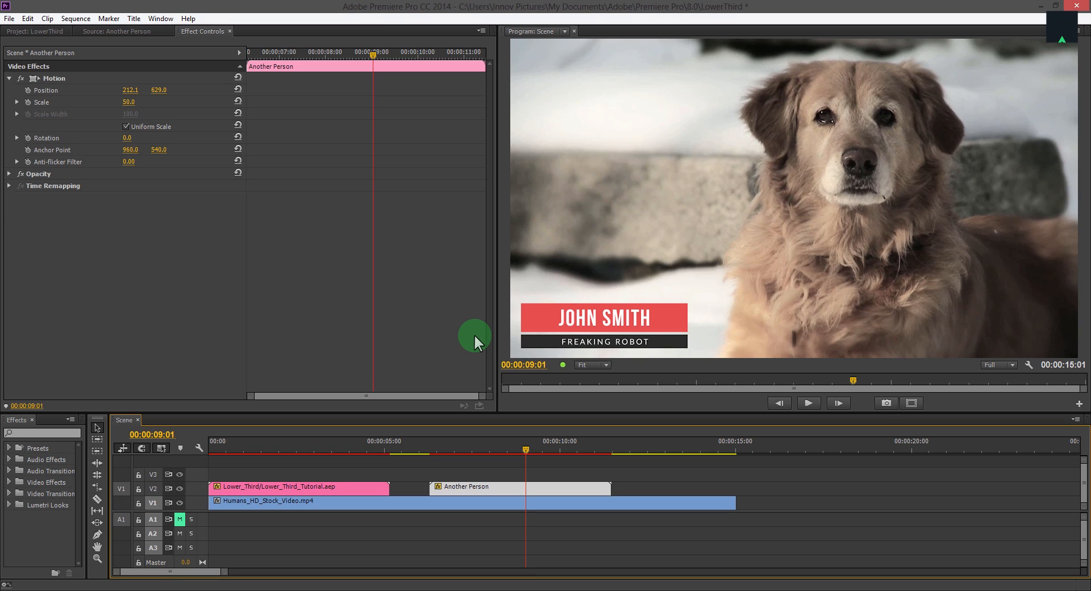
Switch to After Effects and add the Lower_Third composition to the render queue.
left_click(147, 589)
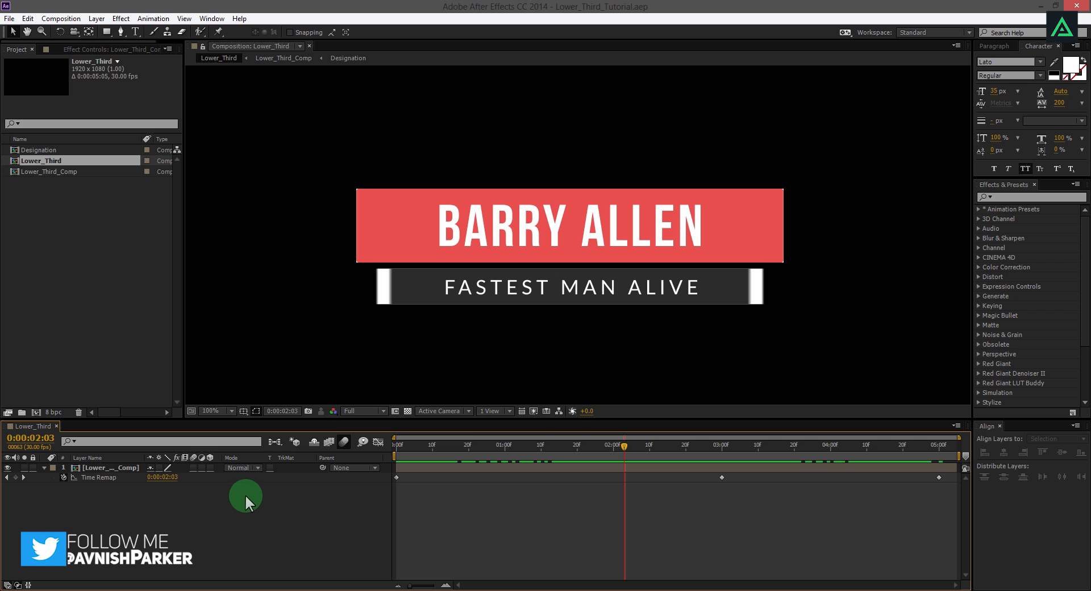
left_click(59, 23)
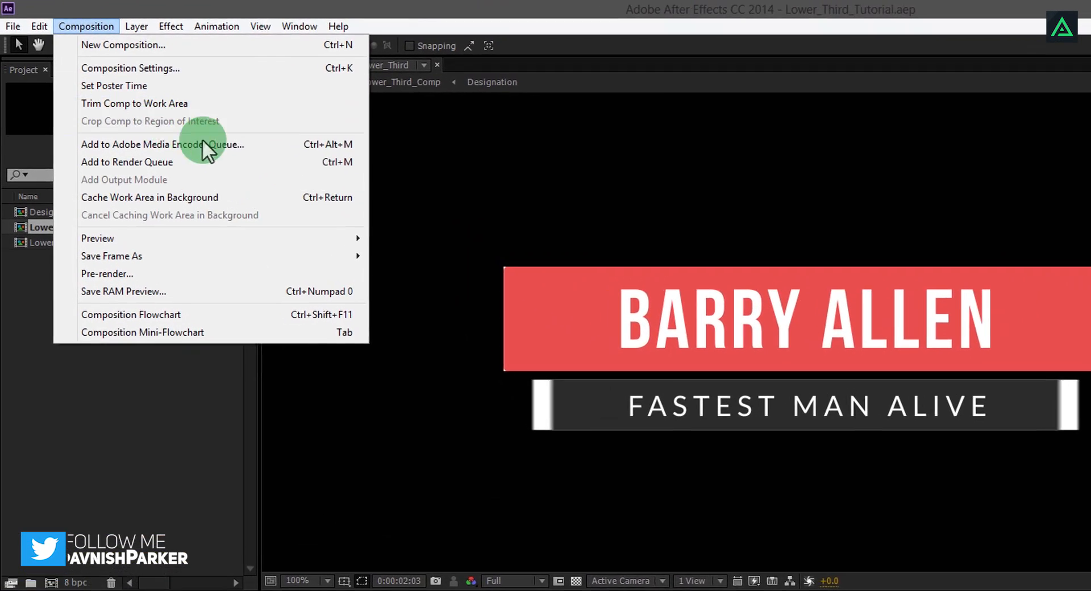
left_click(246, 187)
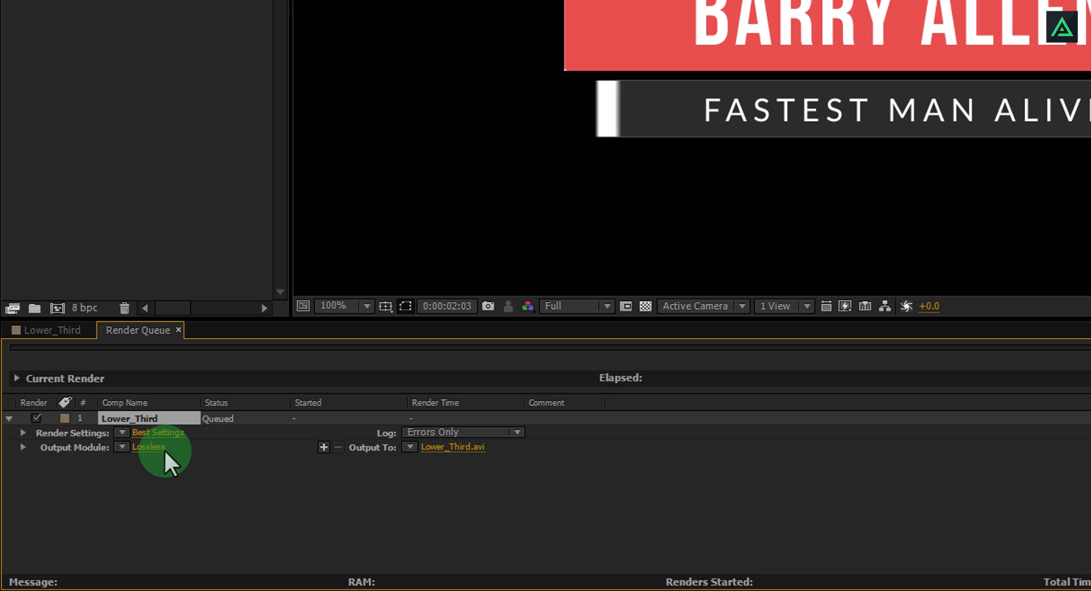
Set the Lower_Third render's output format to QuickTime with the PNG video codec.
left_click(150, 447)
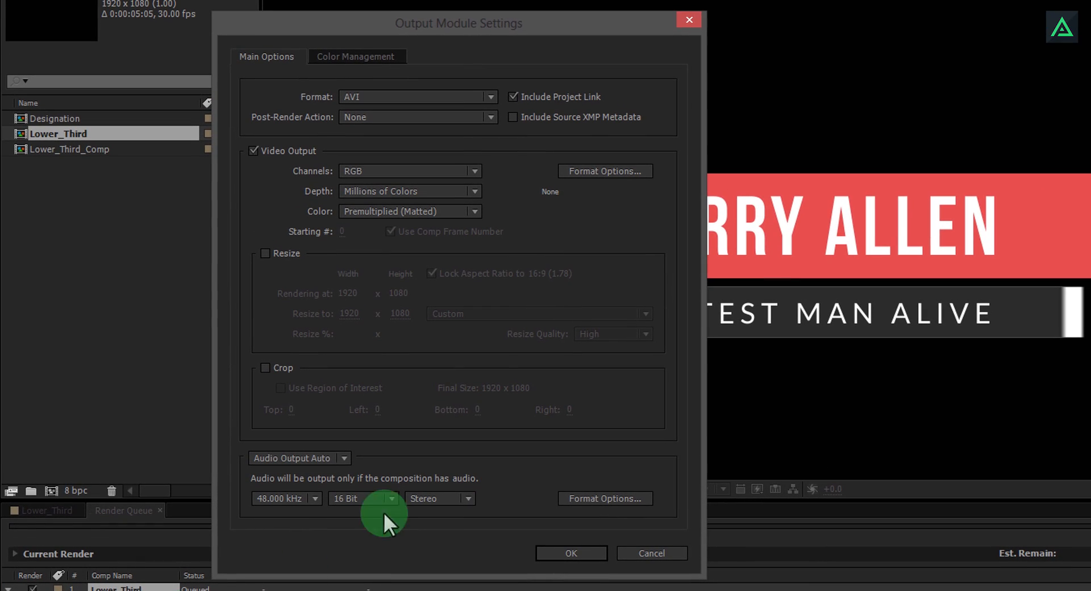
left_click(424, 95)
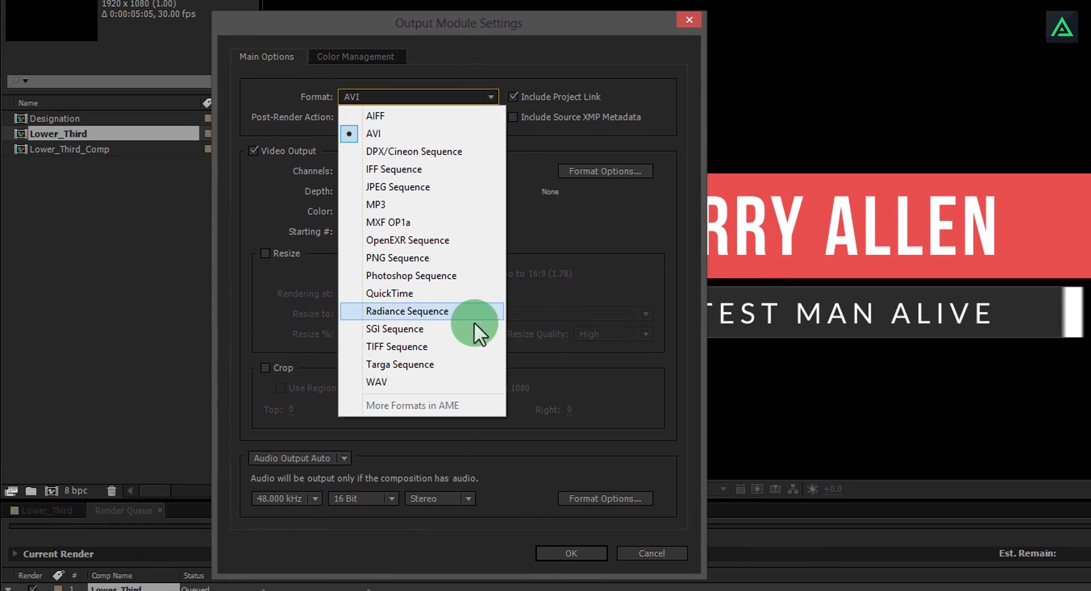
left_click(457, 292)
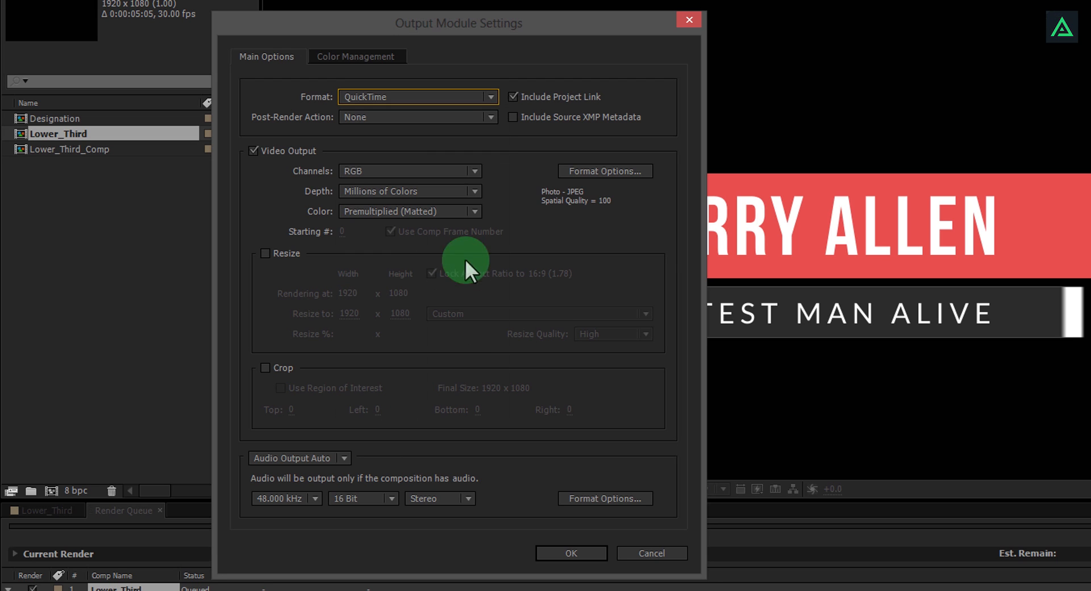
left_click(599, 173)
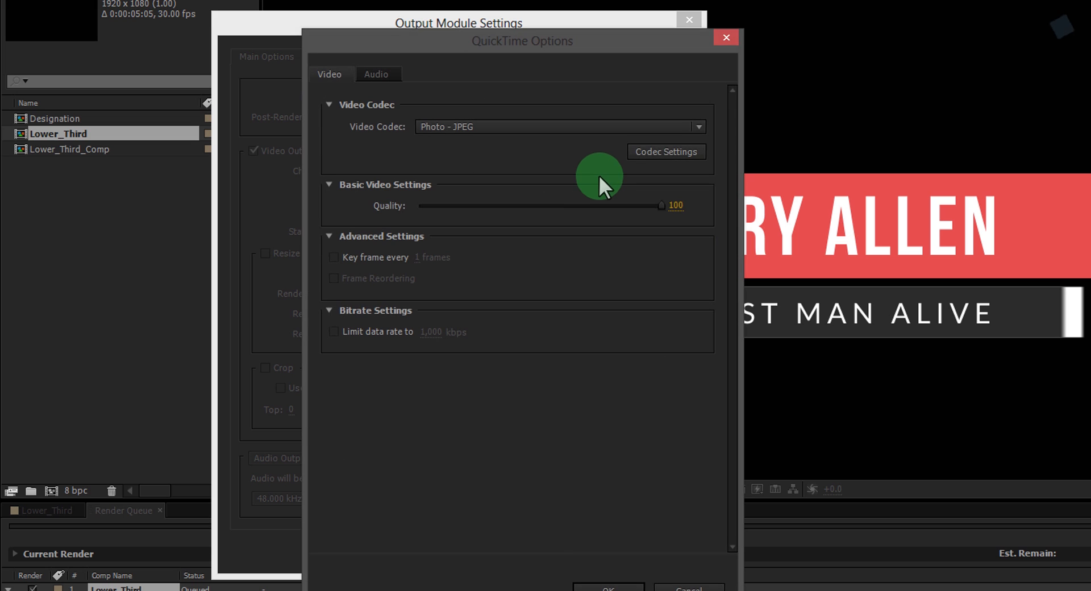
left_click(505, 124)
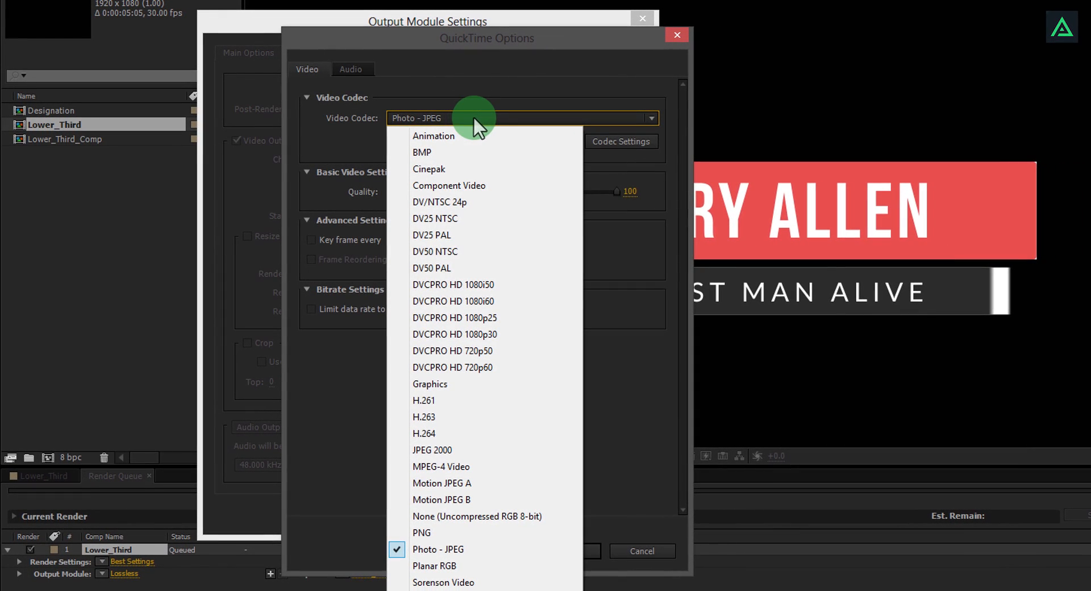
left_click(479, 532)
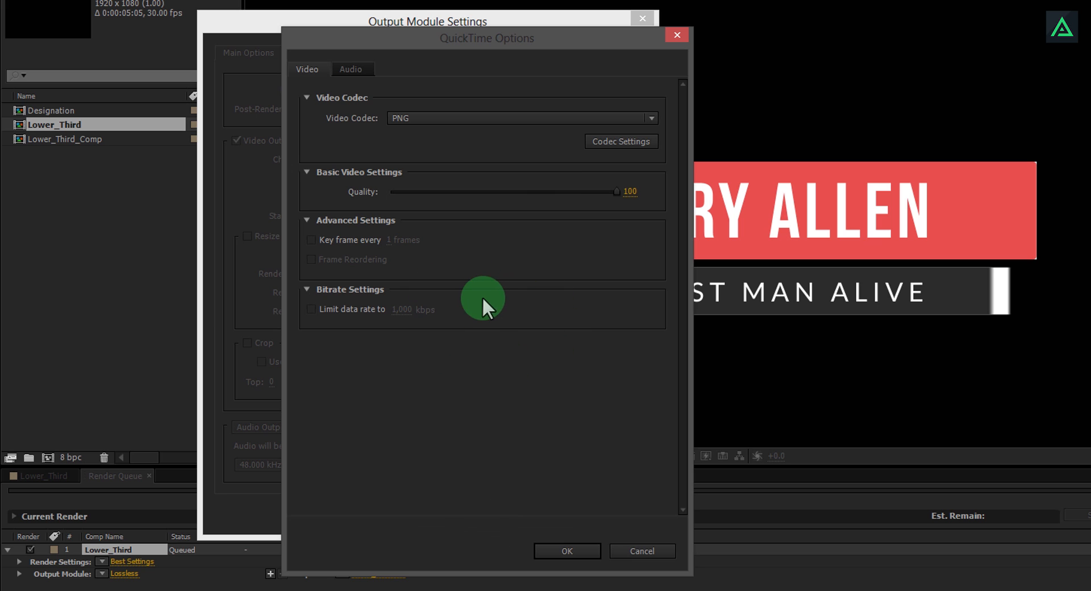
left_click(555, 550)
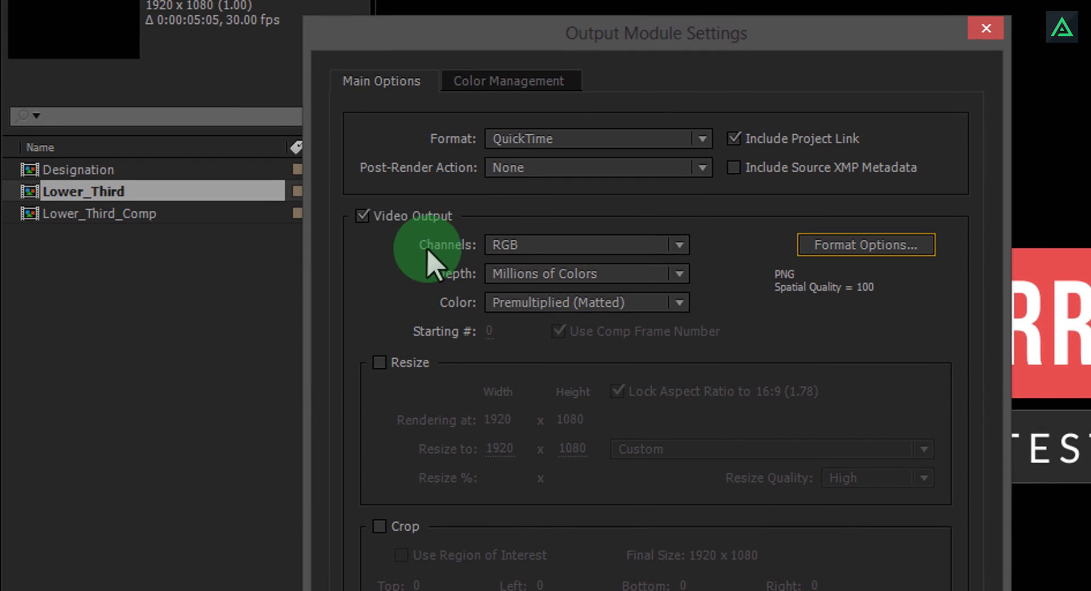
Set the output channels to RGB + Alpha and accept the output module settings.
left_click(559, 246)
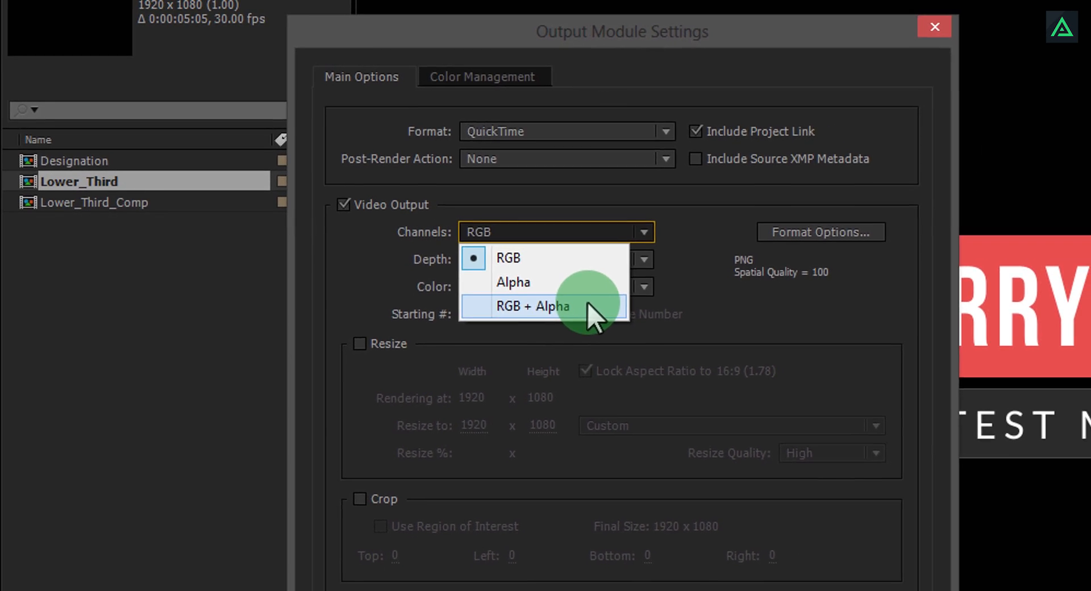
left_click(619, 322)
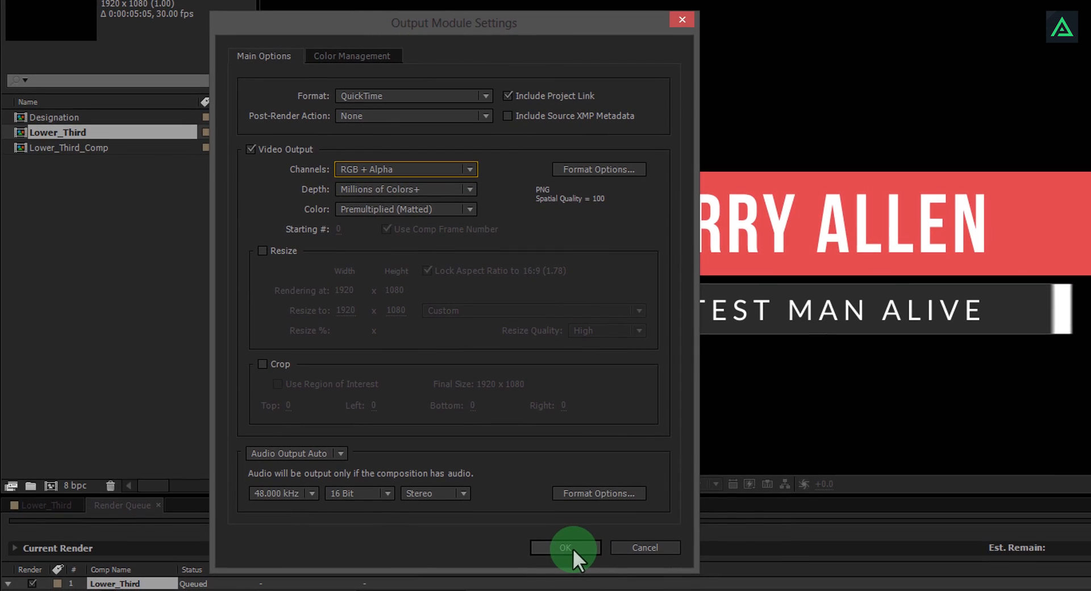
left_click(571, 547)
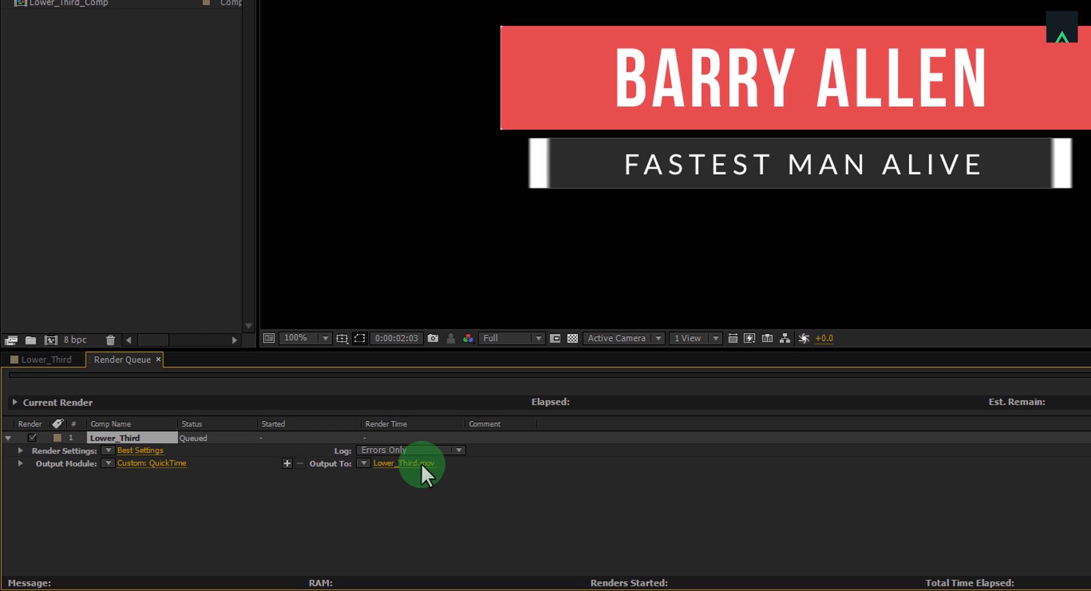
Save the output as Lower_Third in the Lower Third project's Render folder and render the composition.
left_click(421, 463)
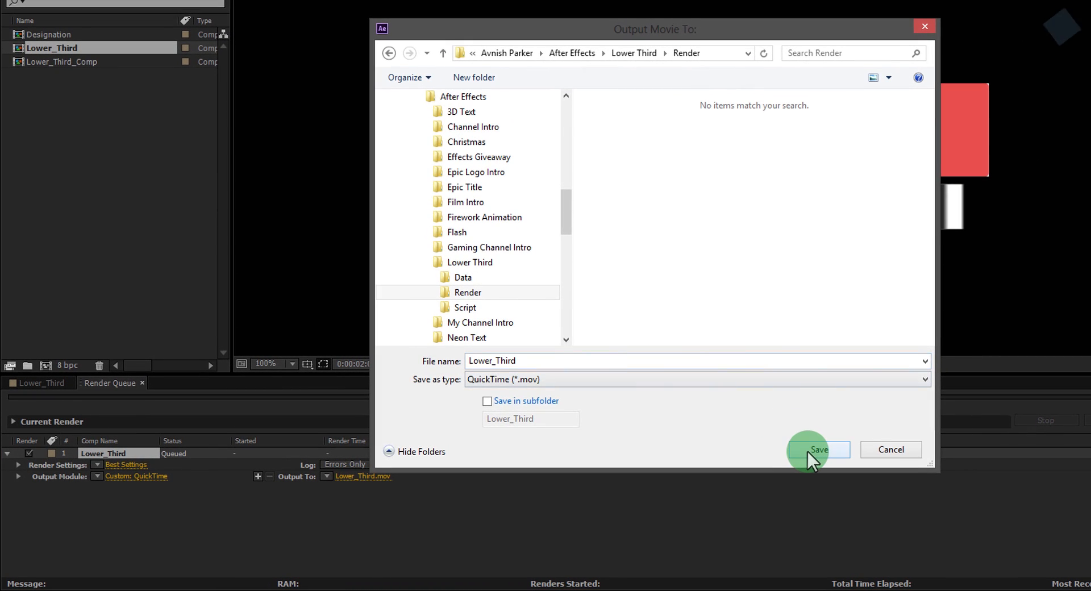
left_click(818, 450)
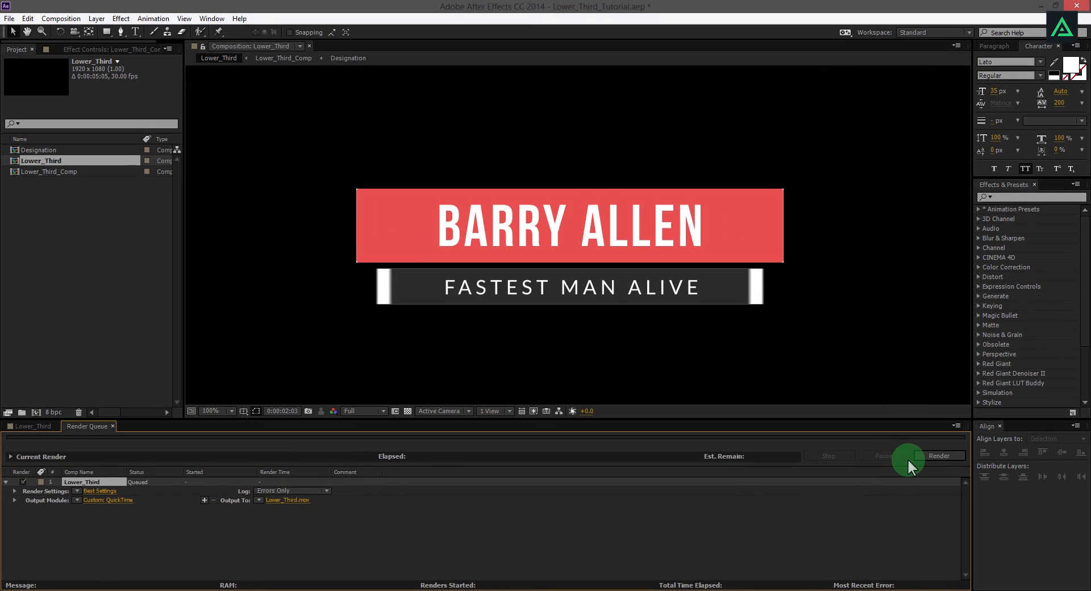
left_click(921, 455)
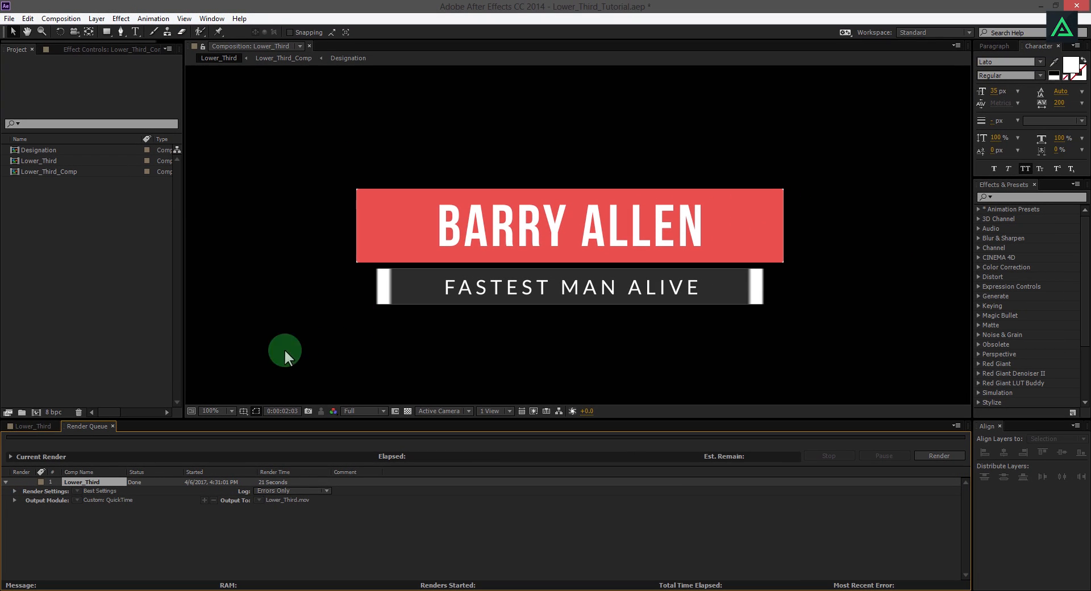
Import the rendered Lower_Third movie from the Render folder into the Premiere Pro project and place it on V2 just after Another Person.
left_click(34, 590)
left_click(248, 141)
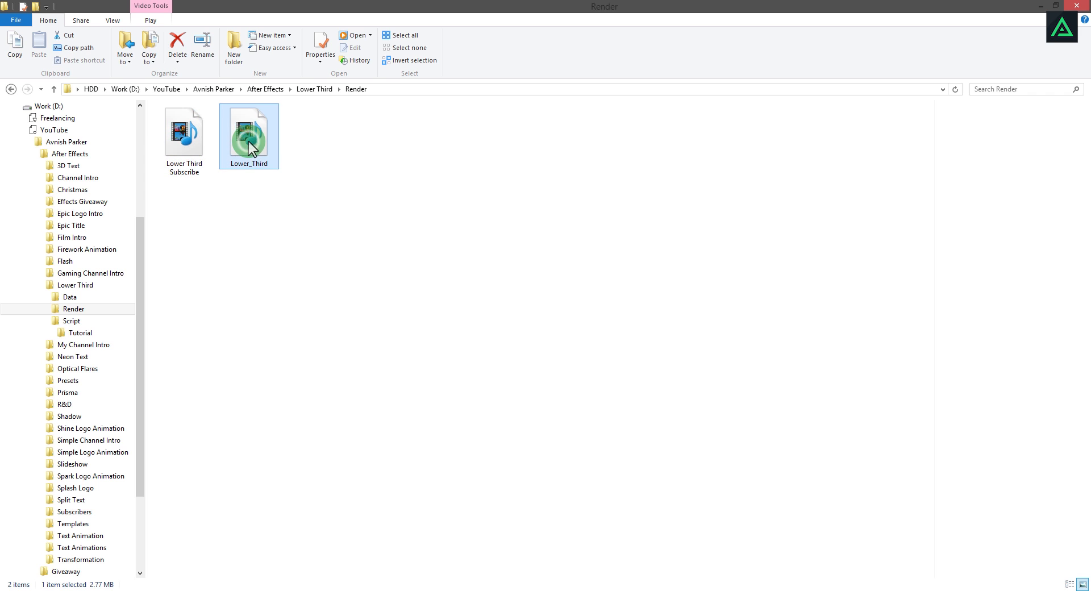
left_click_drag(250, 139, 162, 210)
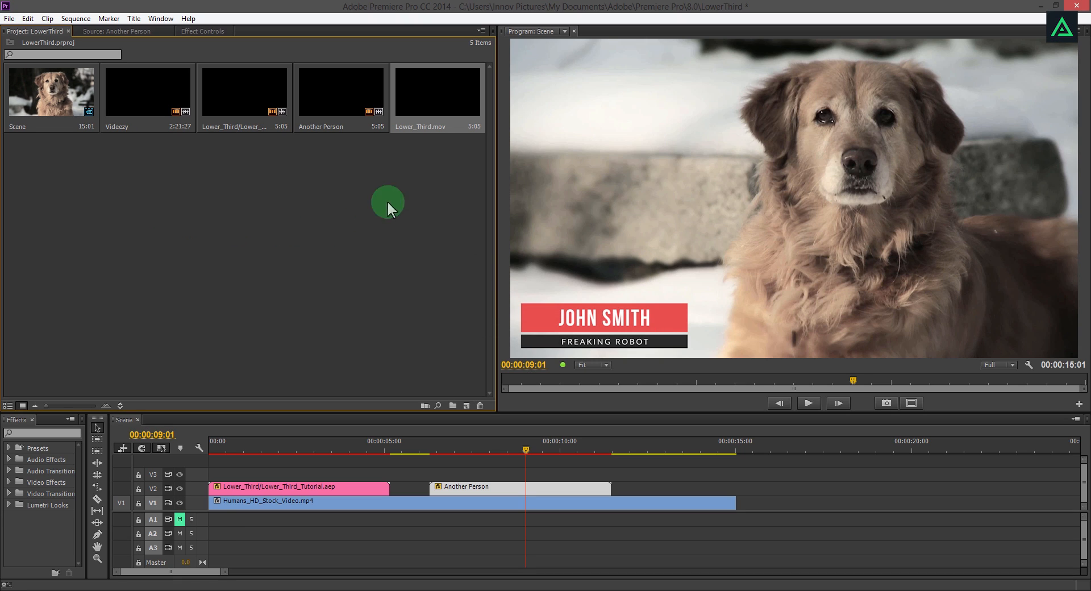
left_click_drag(424, 102, 631, 489)
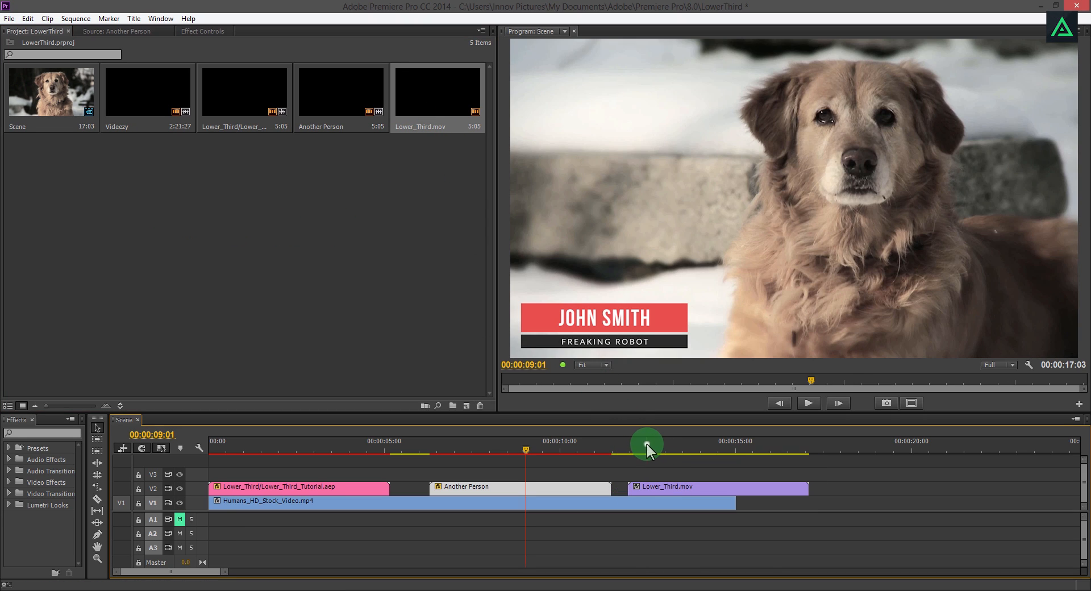
Scale the Lower_Third.mov clip to 41 and move it to the frame's lower-left corner at about 179, 635, checking at 00:00:14:19.
left_click_drag(645, 442, 721, 452)
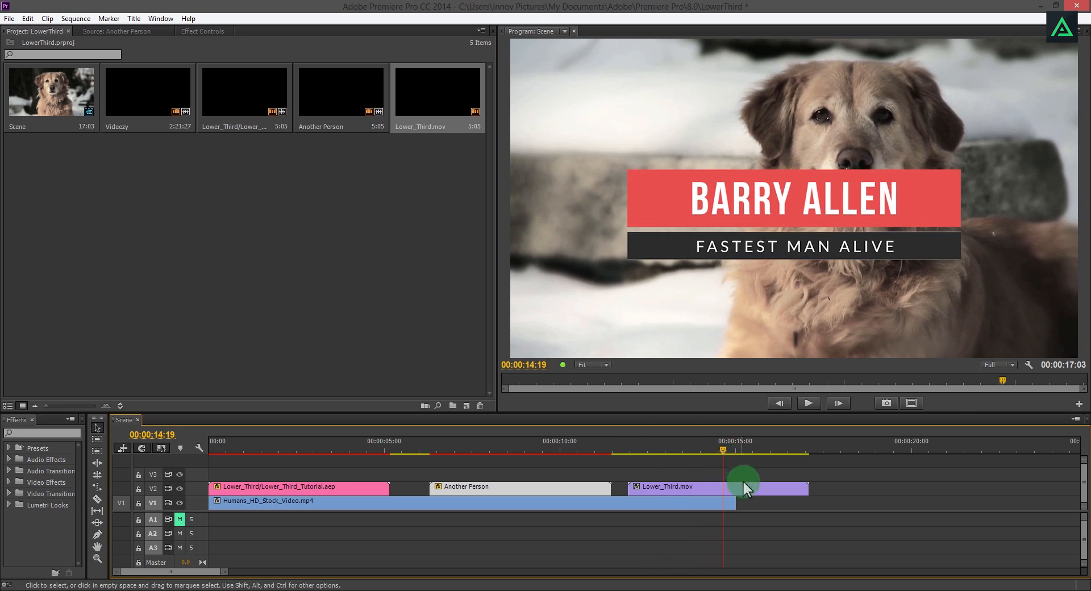
left_click(708, 486)
left_click(193, 32)
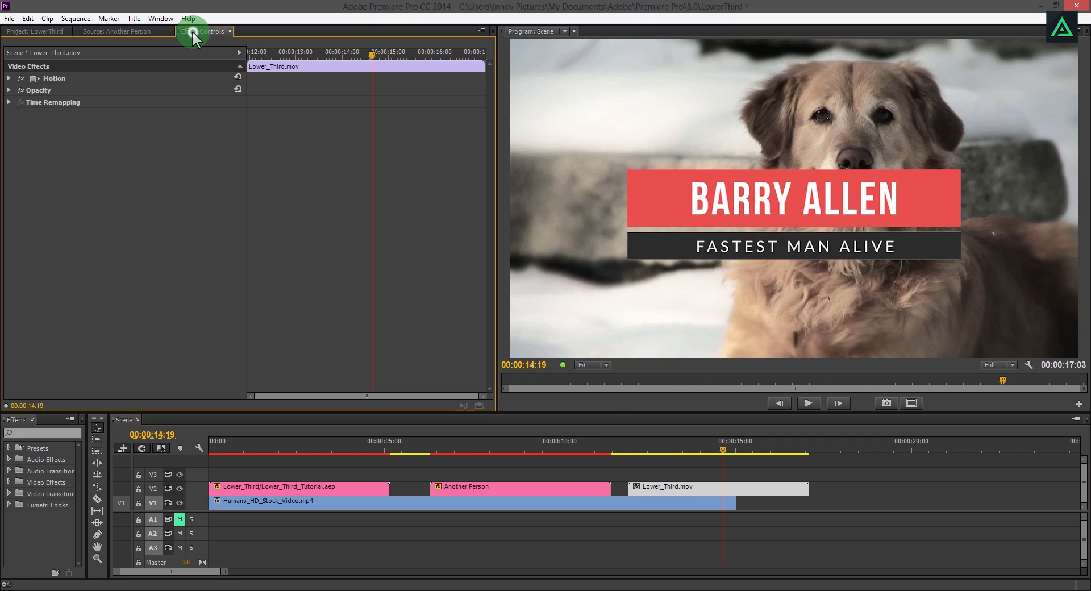
left_click(9, 78)
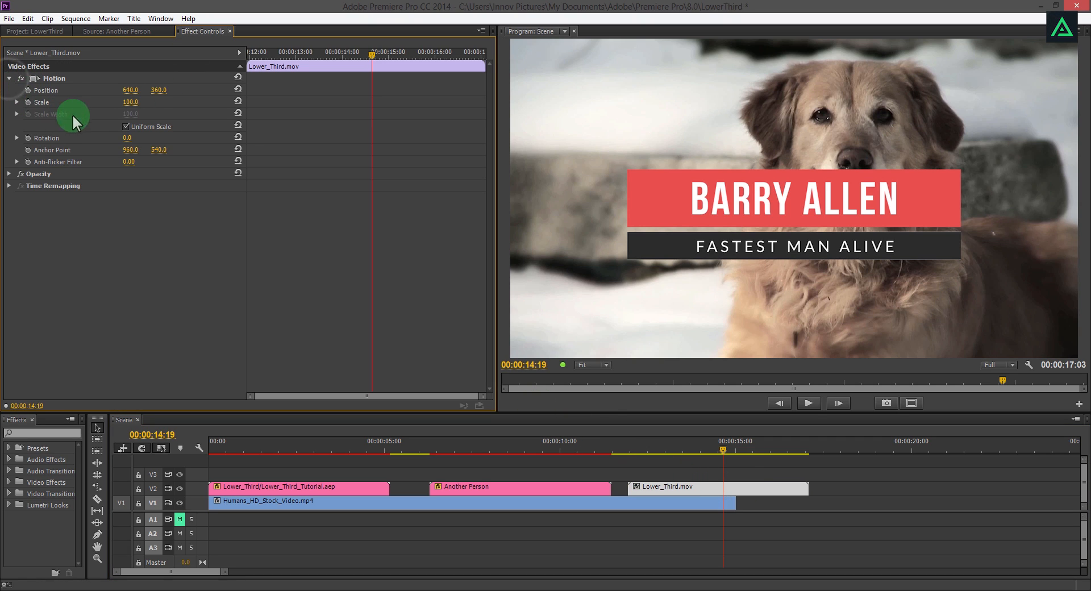
left_click_drag(131, 105, 98, 111)
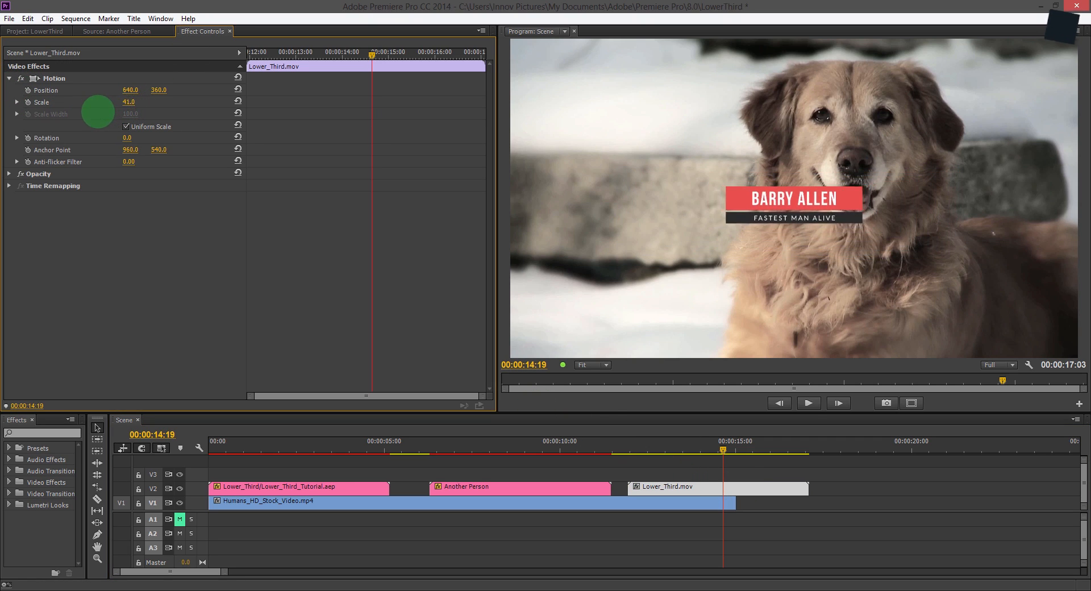
left_click(58, 79)
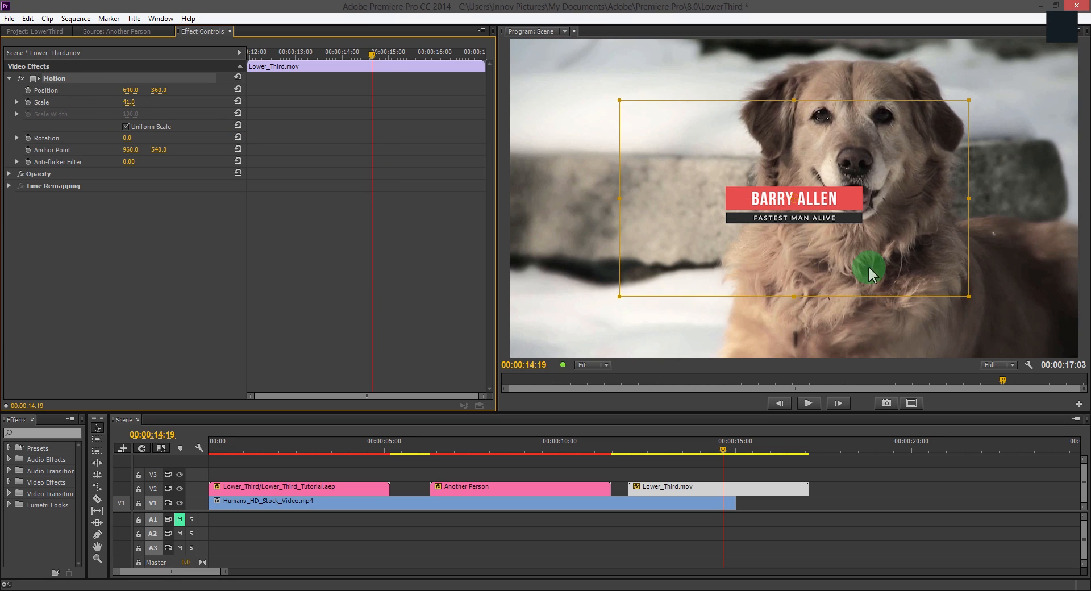
left_click_drag(868, 264, 626, 336)
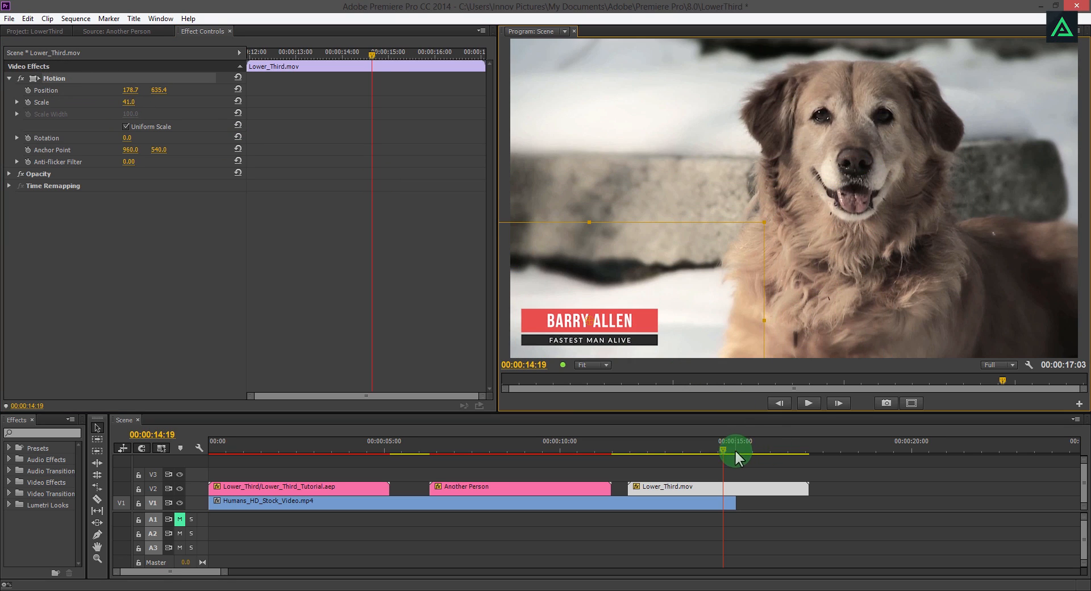
Scrub through the Lower_Third.mov clip, return near the start of the sequence, and play it back to review all the lower thirds.
left_click_drag(736, 454, 704, 457)
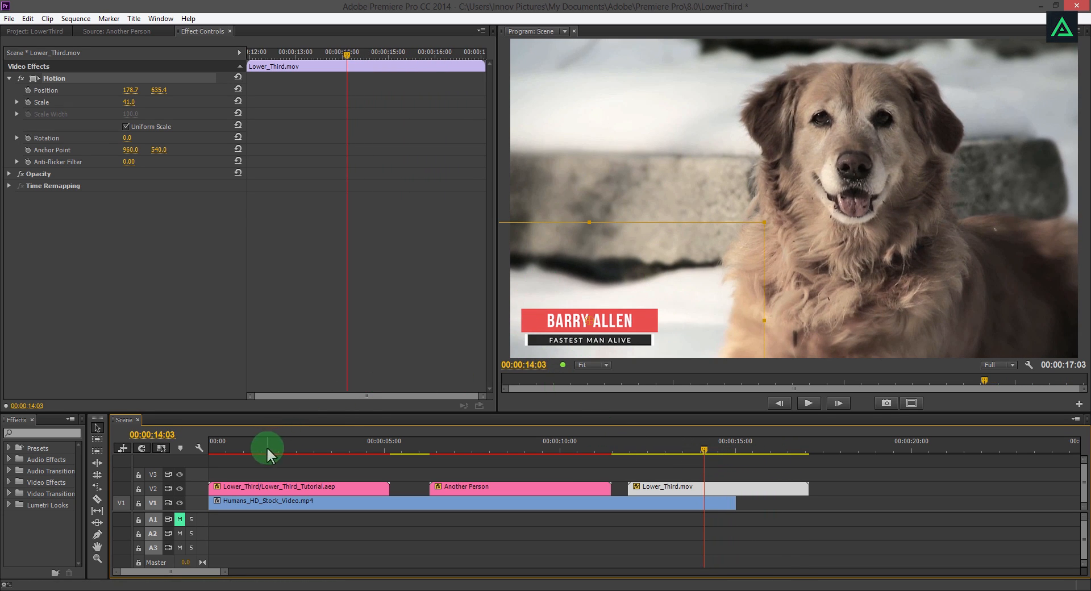
left_click_drag(267, 445, 218, 449)
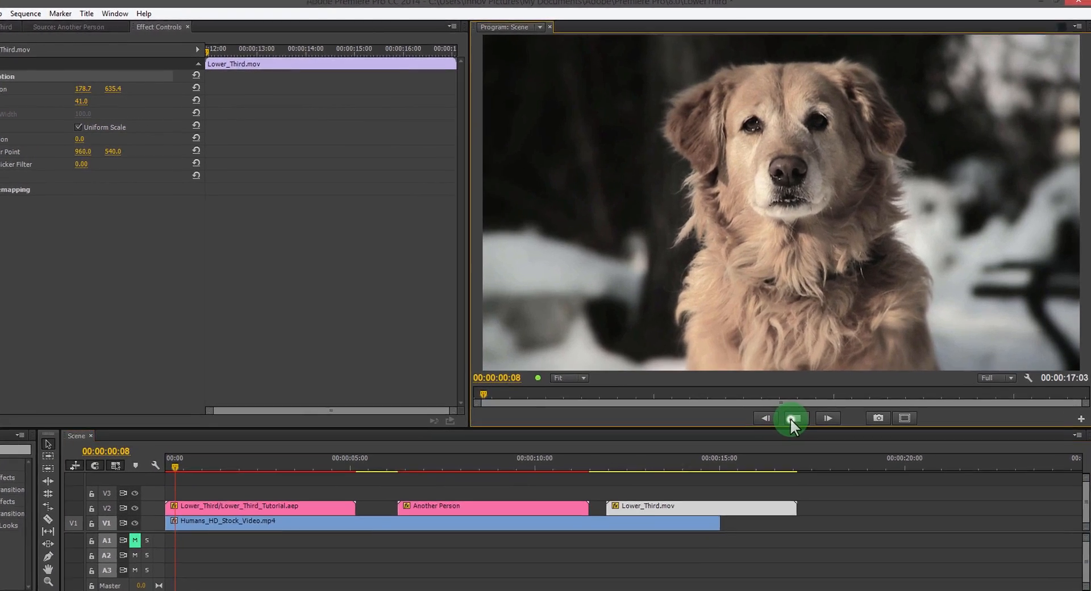
left_click(807, 402)
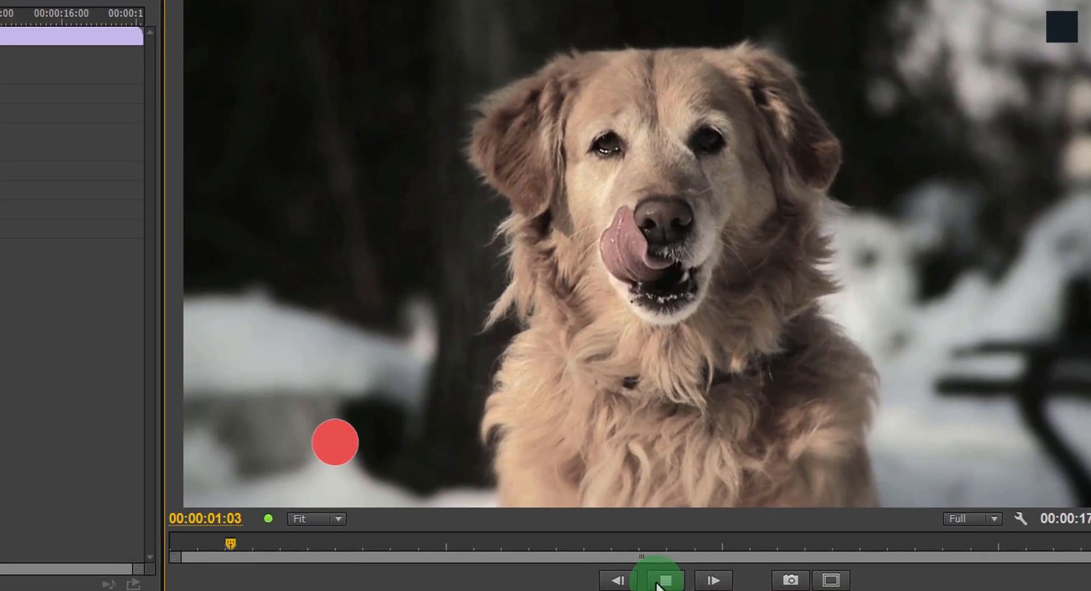